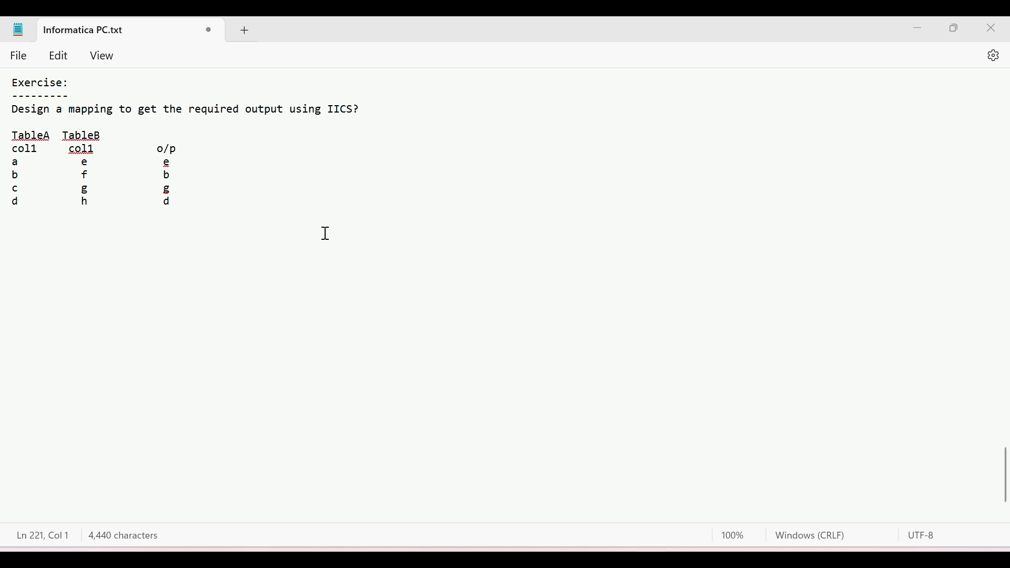
# Step: Read the interview question on loading alternate even/odd records and the IICS mapping exercise below it
pyautogui.scroll(7, 178, 238)
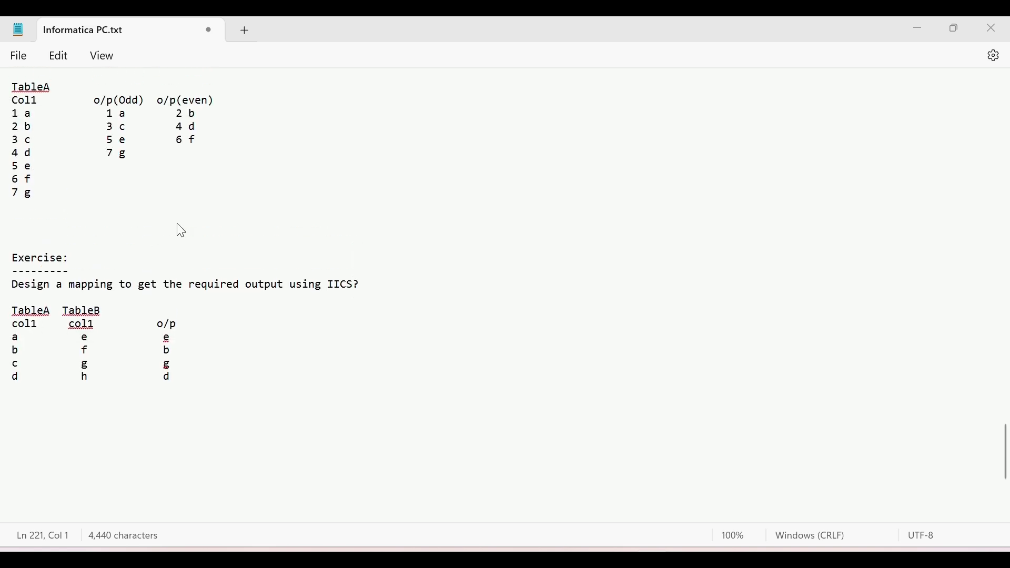
pyautogui.scroll(-1, 124, 225)
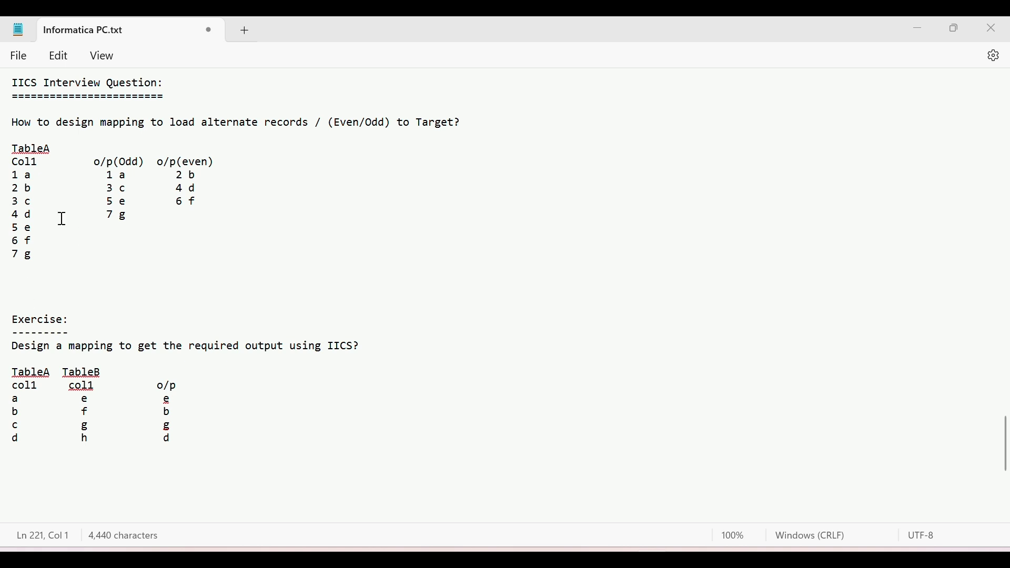
pyautogui.moveTo(42, 256); pyautogui.dragTo(11, 129)
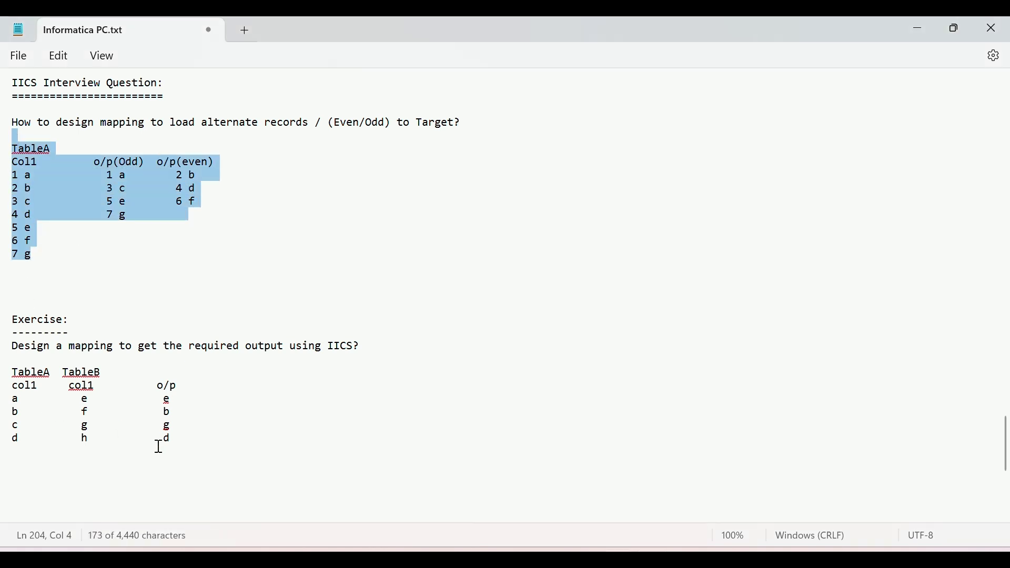
pyautogui.moveTo(180, 442); pyautogui.dragTo(18, 327)
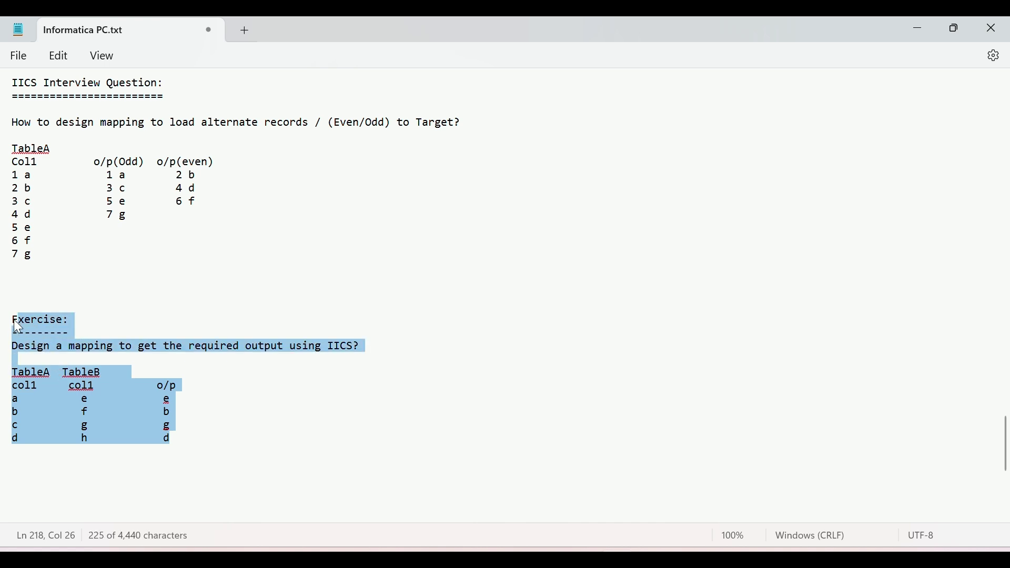
pyautogui.click(14, 270)
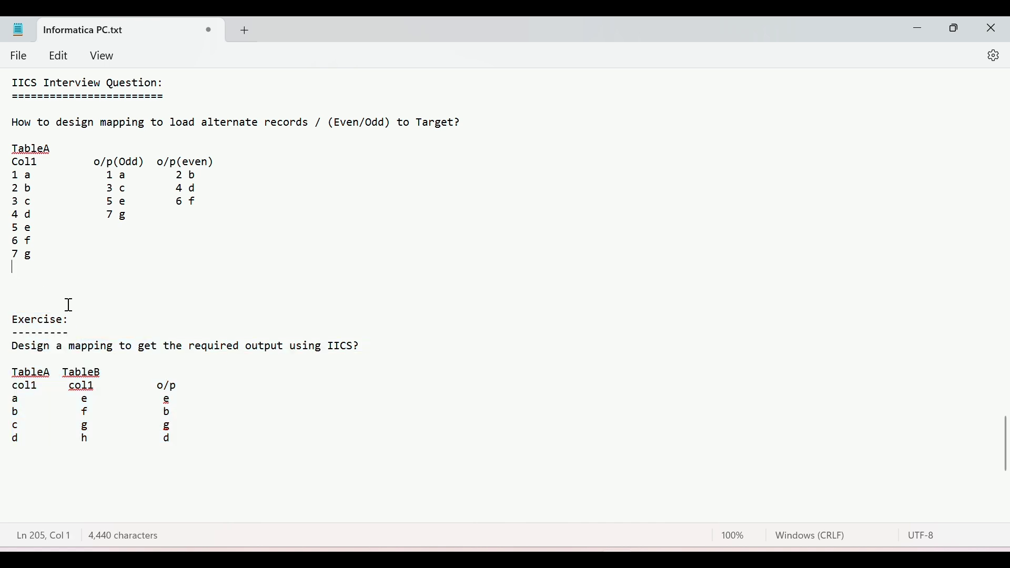
pyautogui.scroll(-1, 68, 305)
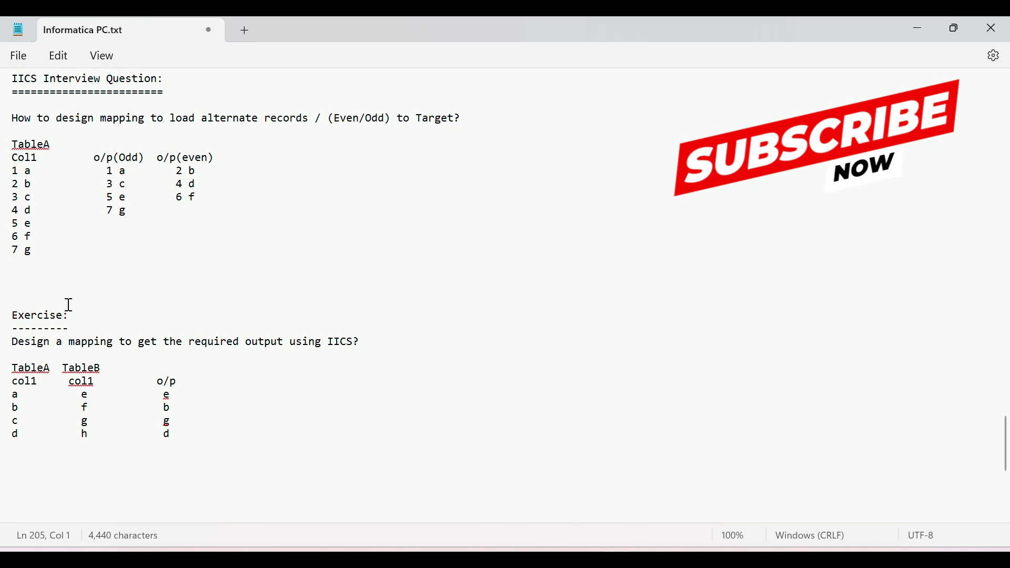
pyautogui.scroll(-5, 68, 305)
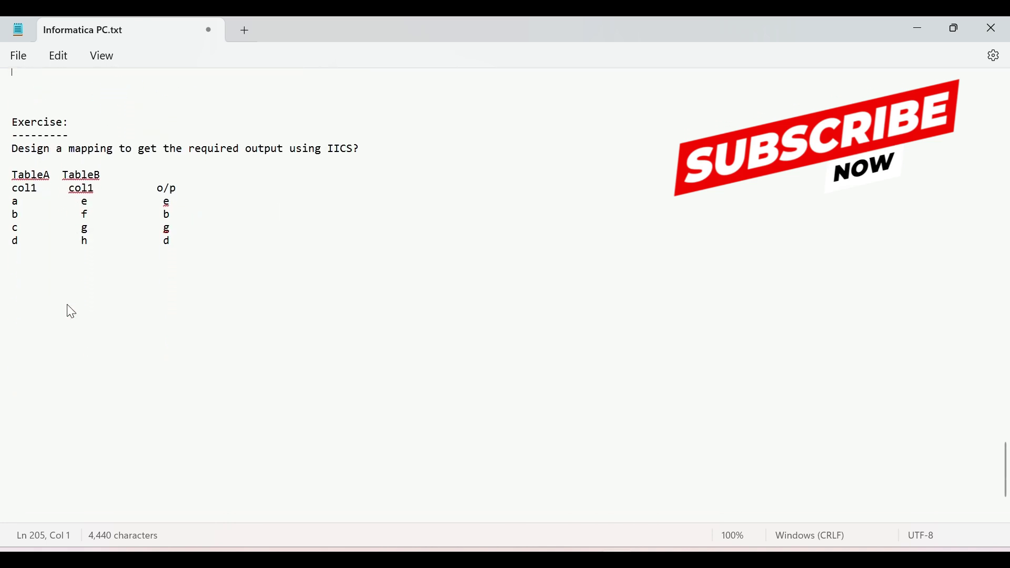
pyautogui.moveTo(178, 244); pyautogui.dragTo(151, 205)
pyautogui.click(179, 241)
pyautogui.moveTo(183, 239); pyautogui.dragTo(158, 186)
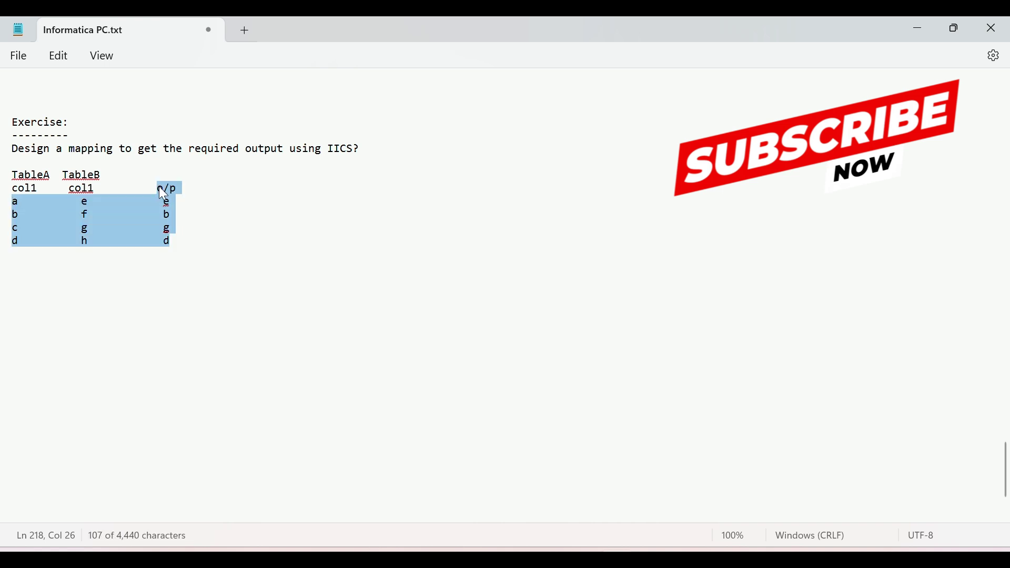
pyautogui.click(104, 180)
pyautogui.scroll(-1, 105, 178)
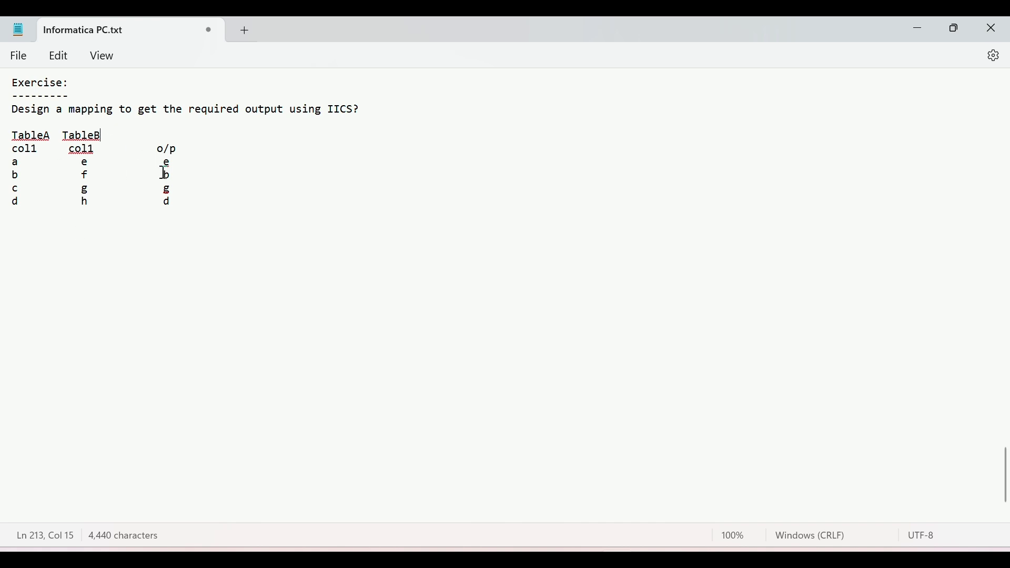
# Step: Examine how the exercise's TableA and TableB rows relate to the required o/p column
pyautogui.moveTo(175, 200); pyautogui.dragTo(160, 152)
pyautogui.click(164, 189)
pyautogui.click(18, 136)
pyautogui.moveTo(15, 135); pyautogui.dragTo(30, 189)
pyautogui.click(30, 218)
pyautogui.moveTo(5, 140); pyautogui.dragTo(23, 198)
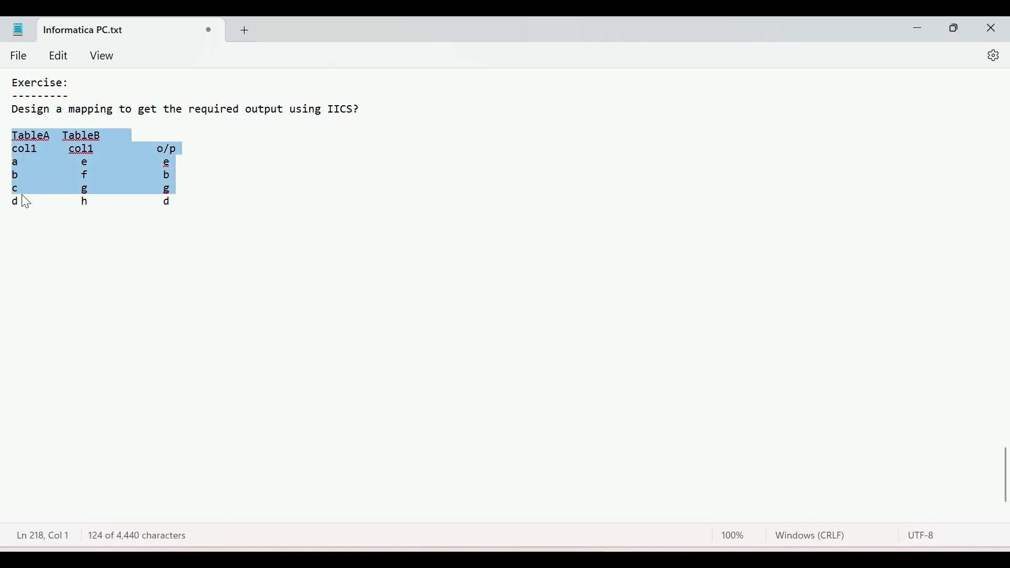
pyautogui.click(153, 226)
pyautogui.moveTo(180, 205); pyautogui.dragTo(165, 163)
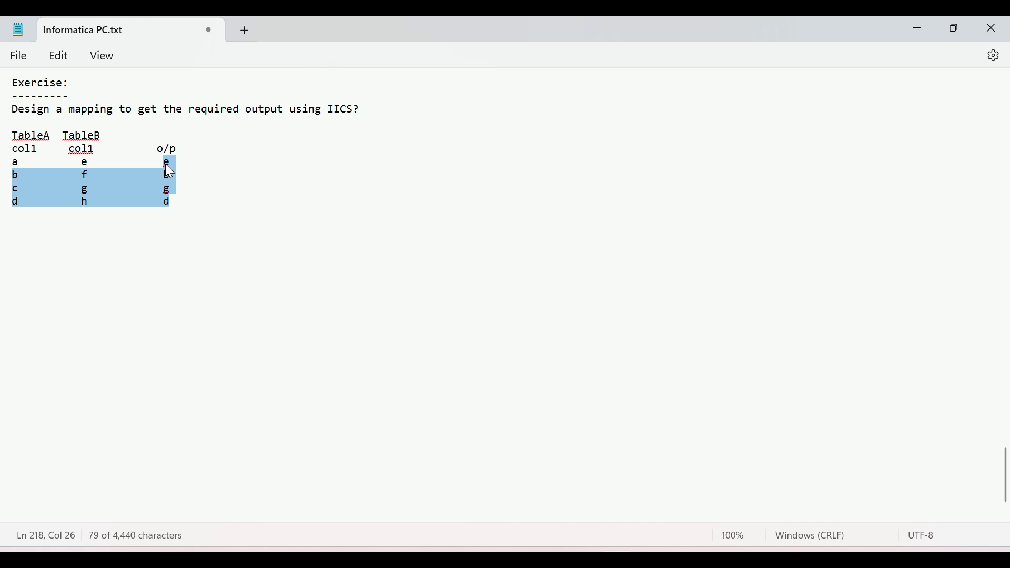
pyautogui.click(161, 217)
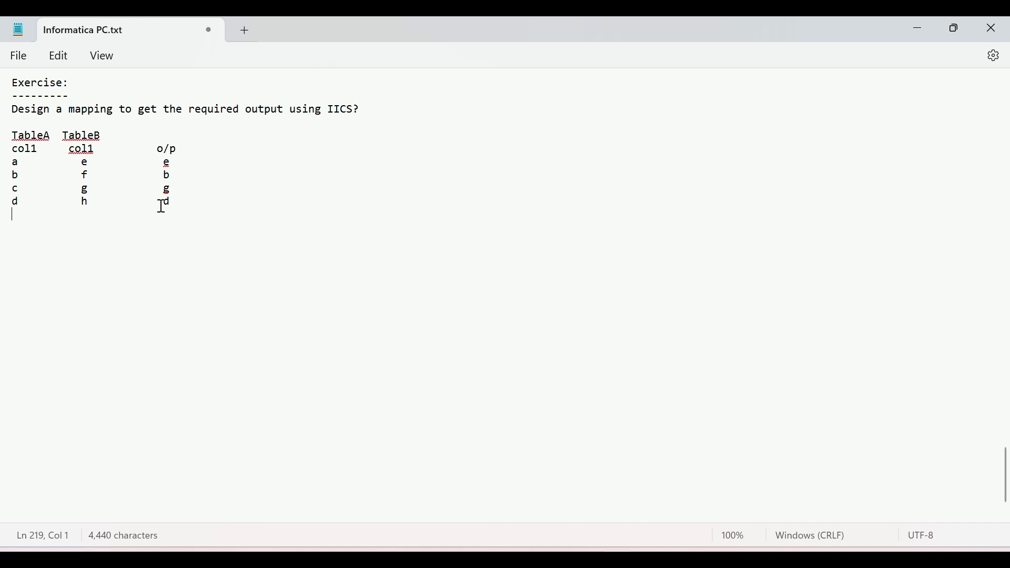
pyautogui.moveTo(169, 204); pyautogui.dragTo(13, 136)
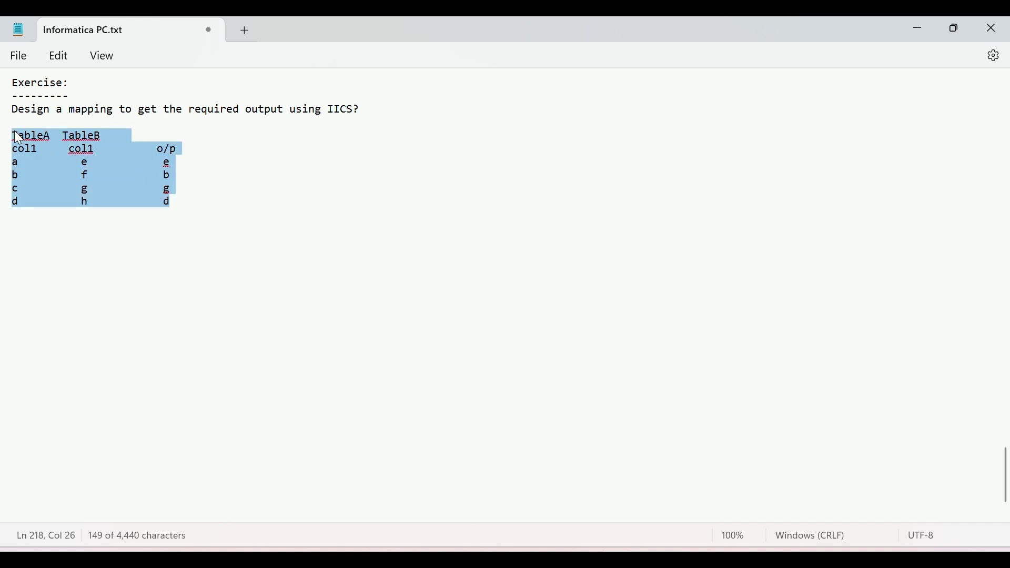
pyautogui.click(179, 205)
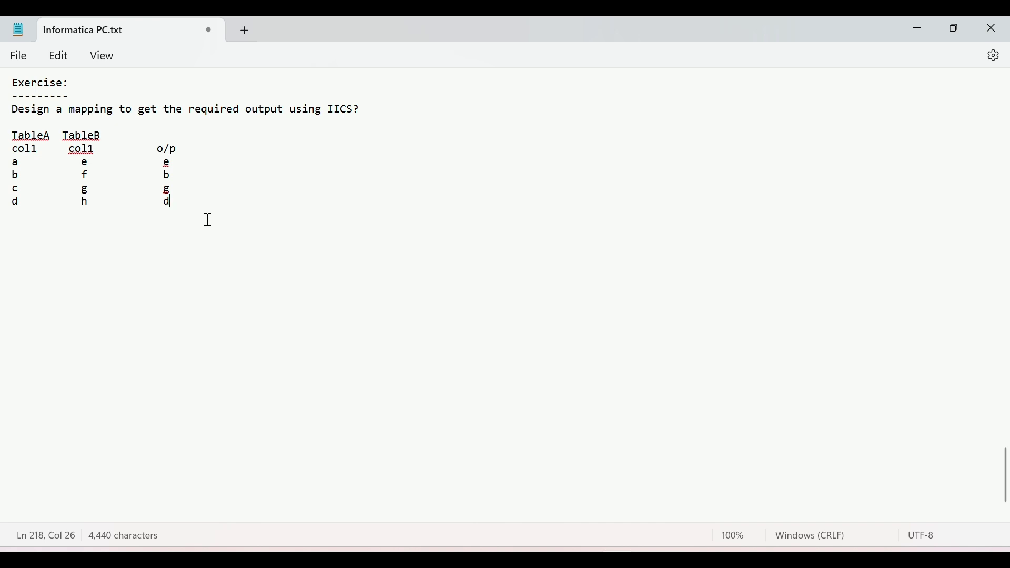
pyautogui.click(20, 234)
pyautogui.moveTo(172, 160); pyautogui.dragTo(173, 203)
pyautogui.click(31, 248)
# Step: Compare the numbered rows of the earlier even/odd example with the unnumbered exercise tables
pyautogui.scroll(5, 109, 325)
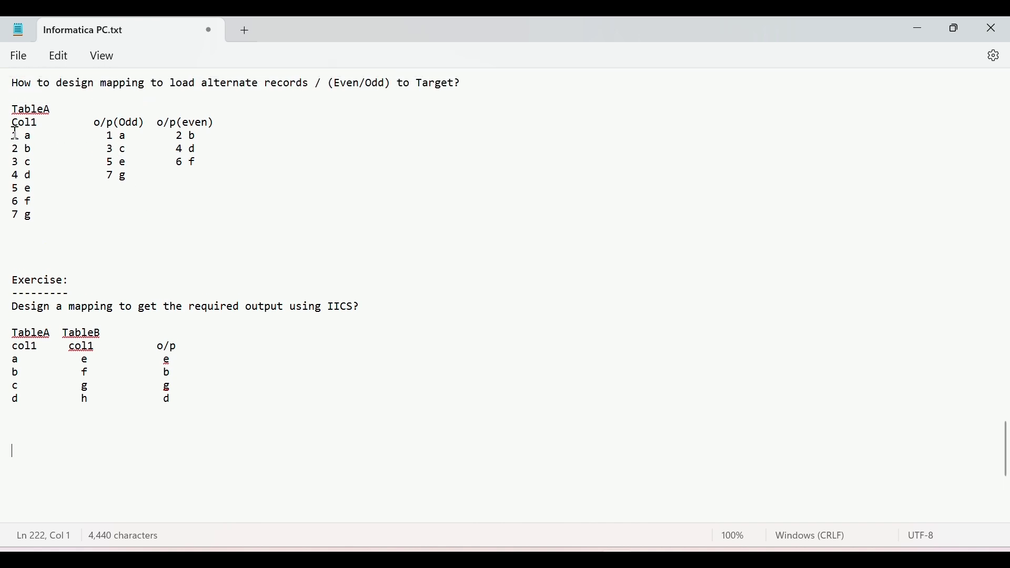
pyautogui.moveTo(15, 134); pyautogui.dragTo(37, 228)
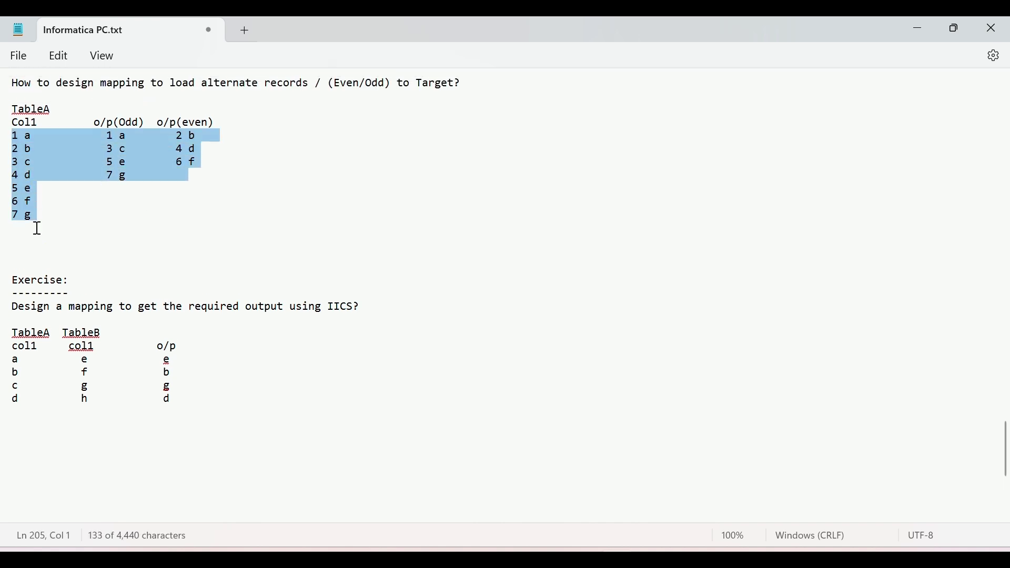
pyautogui.click(37, 228)
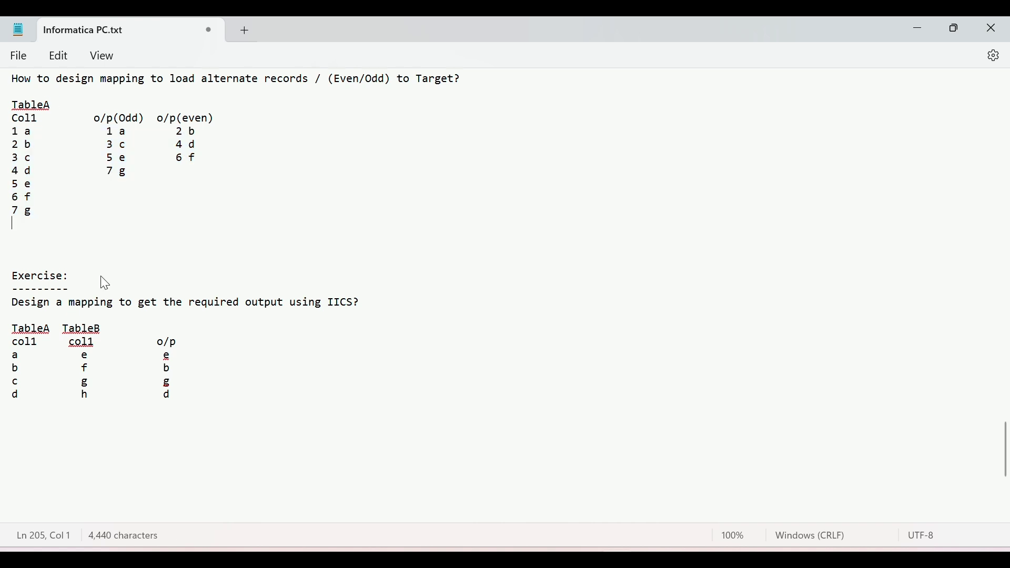
pyautogui.scroll(-4, 102, 282)
pyautogui.scroll(-1, 104, 284)
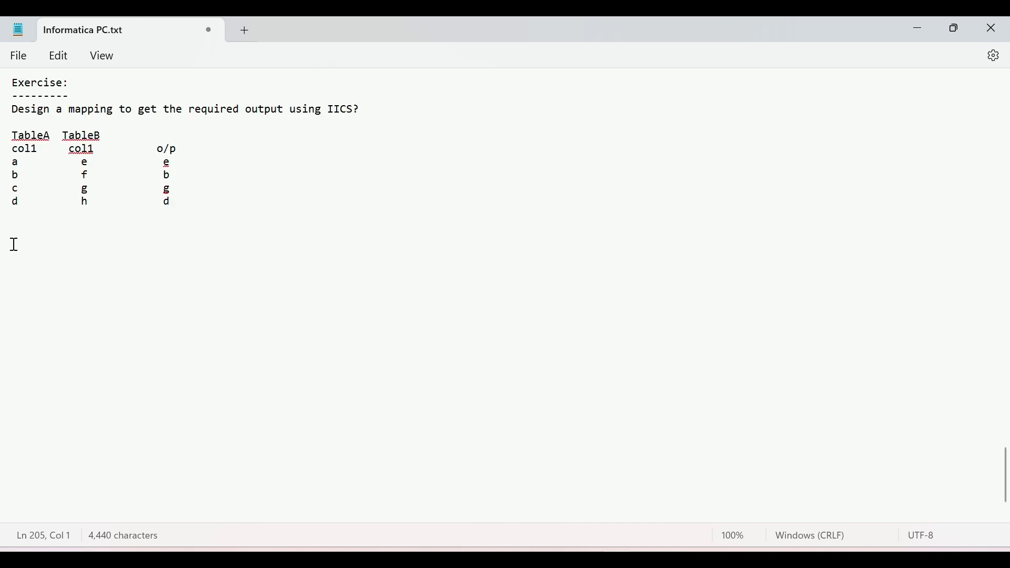
# Step: Add the line "TableA --> Exp(Provide Seq no's)" below the exercise tables
pyautogui.click(41, 257)
pyautogui.write('TableA --> Exp(Prov')
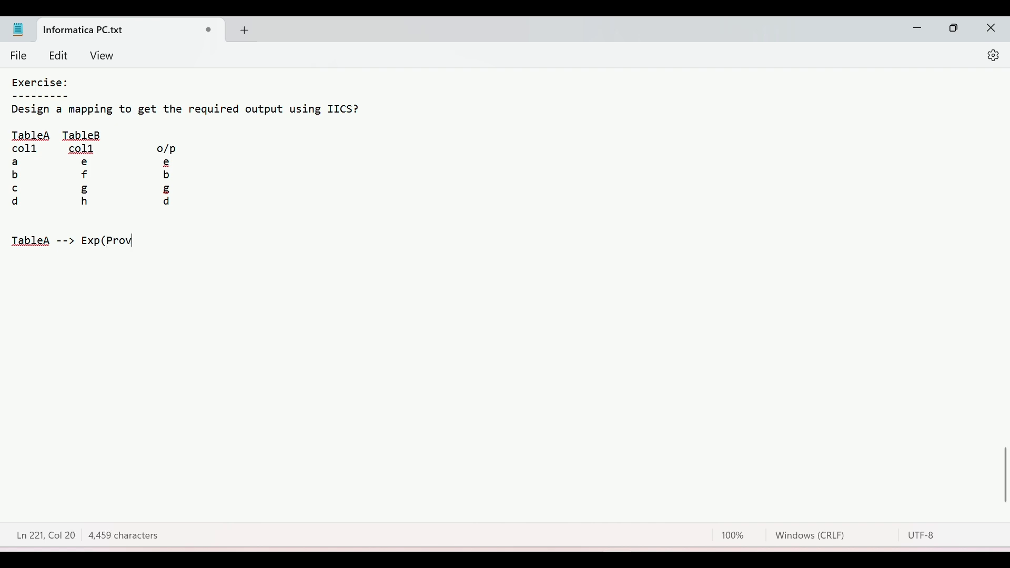
pyautogui.write("ide Seqno's)")
pyautogui.press('Left')
pyautogui.press('Left')
pyautogui.press('Left')
pyautogui.press('Left')
pyautogui.press('Left')
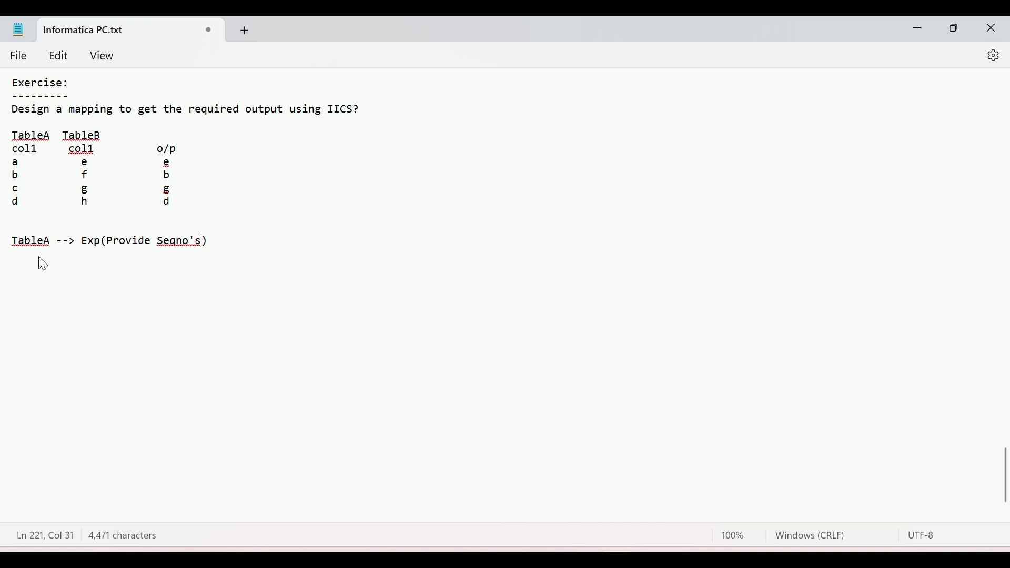
pyautogui.press('Right')
pyautogui.press('End')
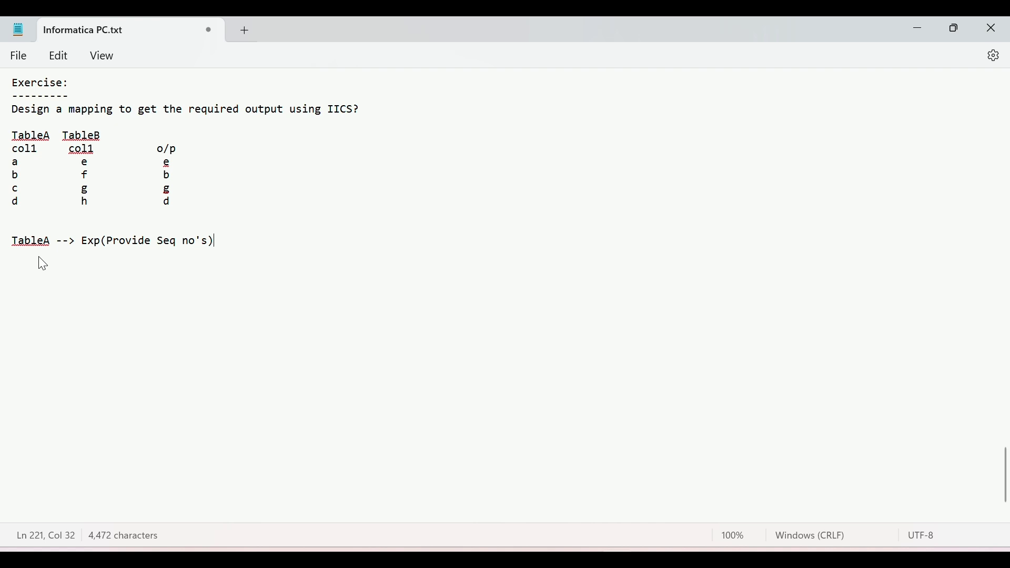
# Step: Number the TableA rows a, b, c and d with 1 to 4 in front of each value
pyautogui.press('Down')
pyautogui.press('Left')
pyautogui.click(10, 163)
pyautogui.moveTo(11, 161); pyautogui.dragTo(15, 176)
pyautogui.click(24, 190)
pyautogui.click(10, 167)
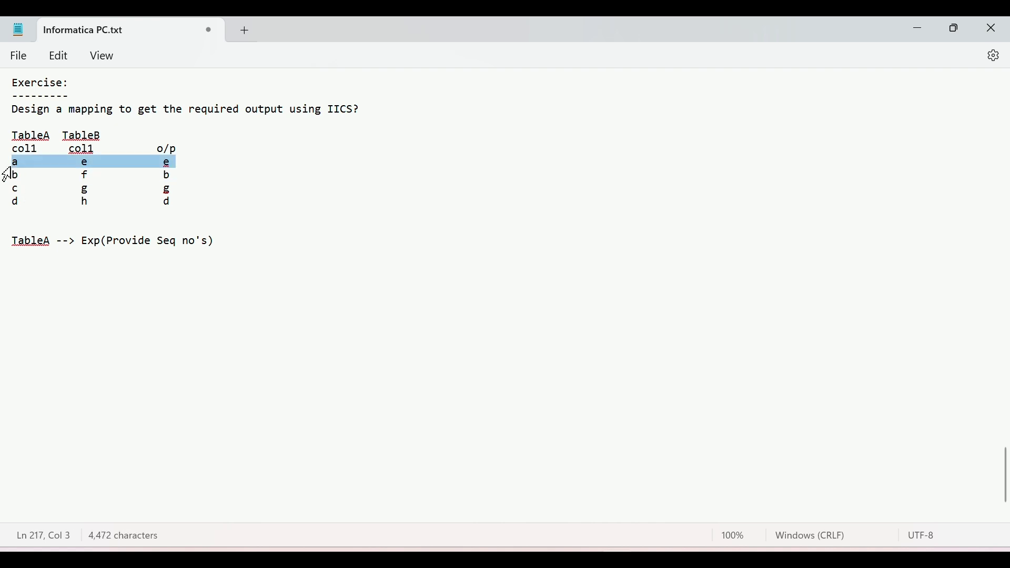
pyautogui.click(13, 163)
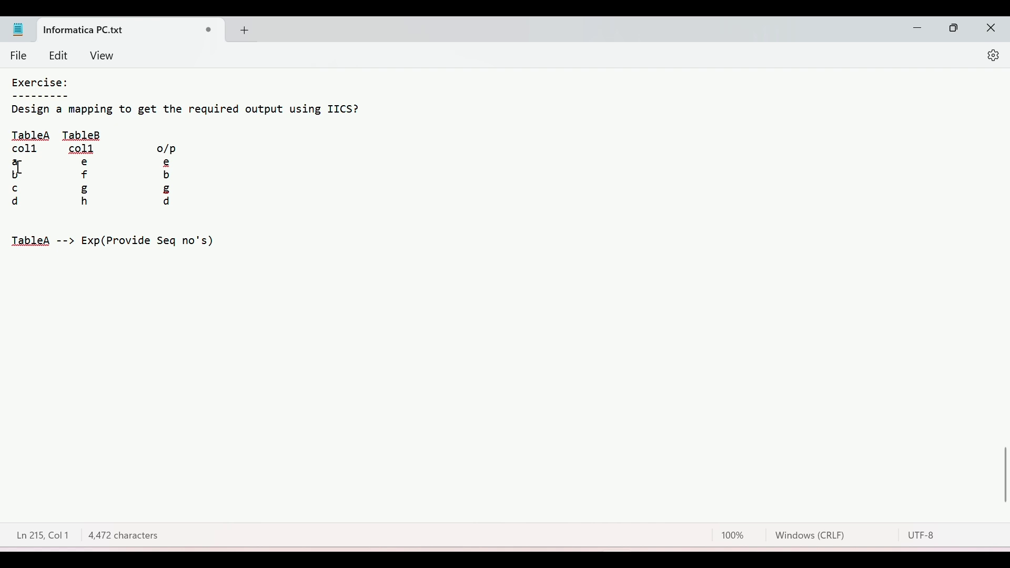
pyautogui.write('1 ')
pyautogui.write('2')
pyautogui.click(13, 189)
pyautogui.write('3')
pyautogui.press('Down')
pyautogui.write('4')
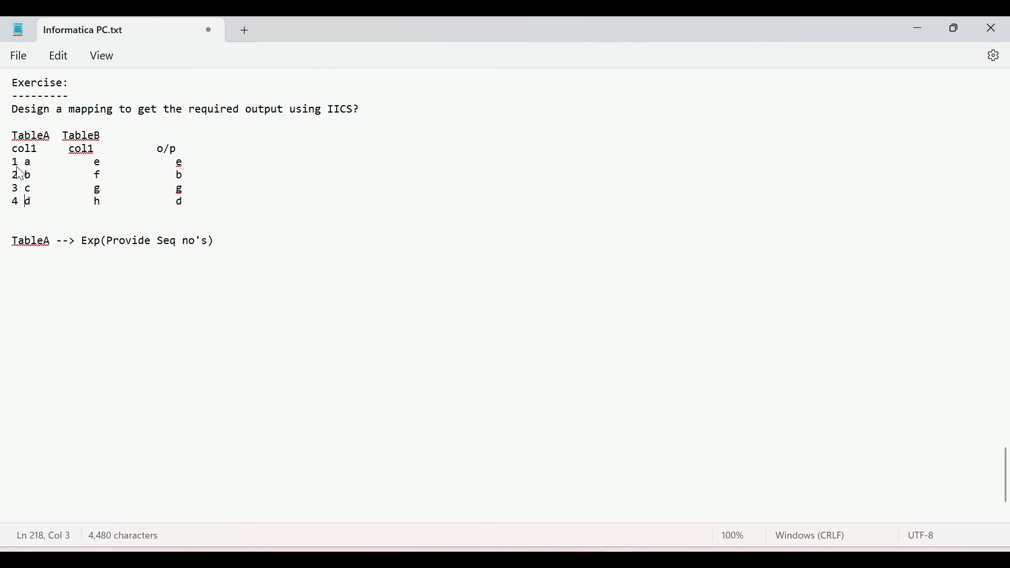
# Step: Examine the individual values in the exercise's o/p column to trace their source tables
pyautogui.click(232, 240)
pyautogui.moveTo(170, 163); pyautogui.dragTo(183, 163)
pyautogui.doubleClick(182, 190)
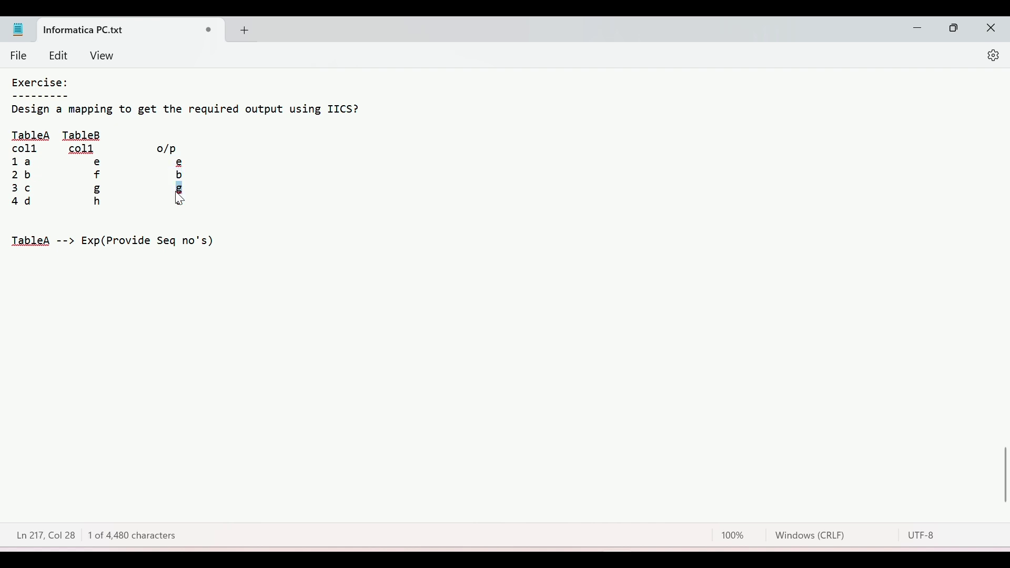
pyautogui.doubleClick(177, 214)
pyautogui.doubleClick(180, 203)
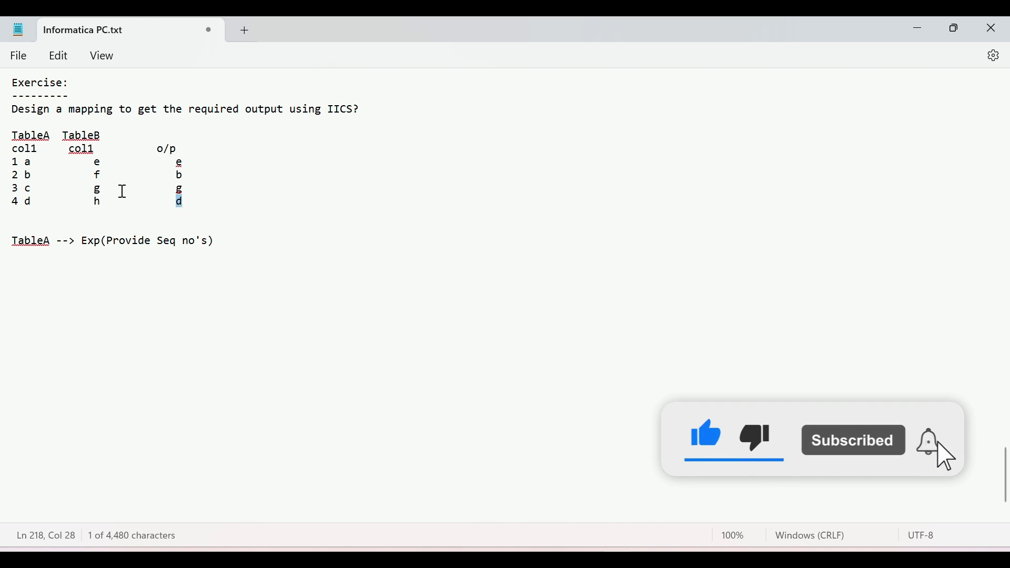
pyautogui.click(192, 162)
pyautogui.moveTo(192, 161); pyautogui.dragTo(158, 162)
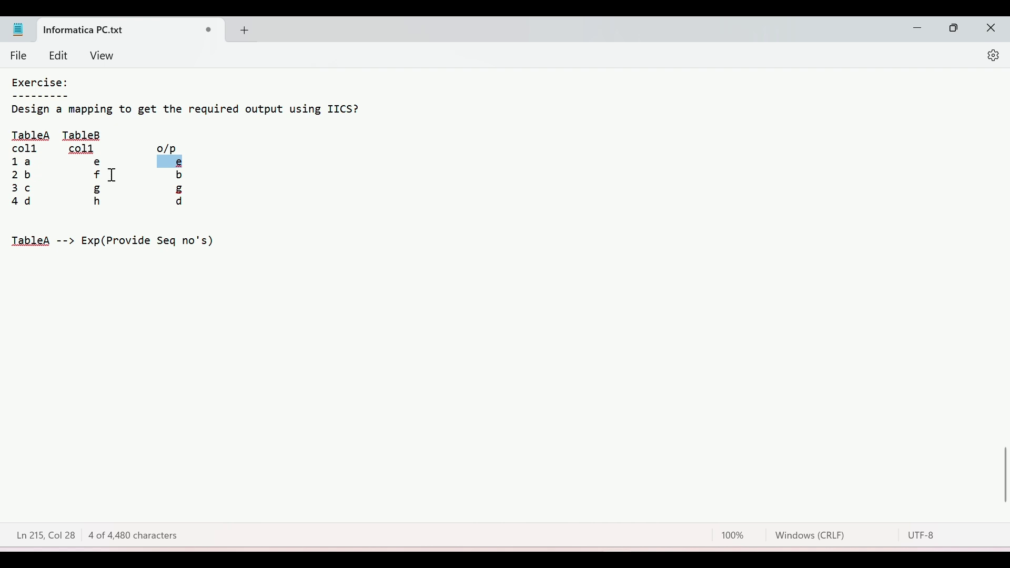
# Step: Number the TableB rows e, f, g and h with 1 to 4 in front of each value
pyautogui.doubleClick(98, 162)
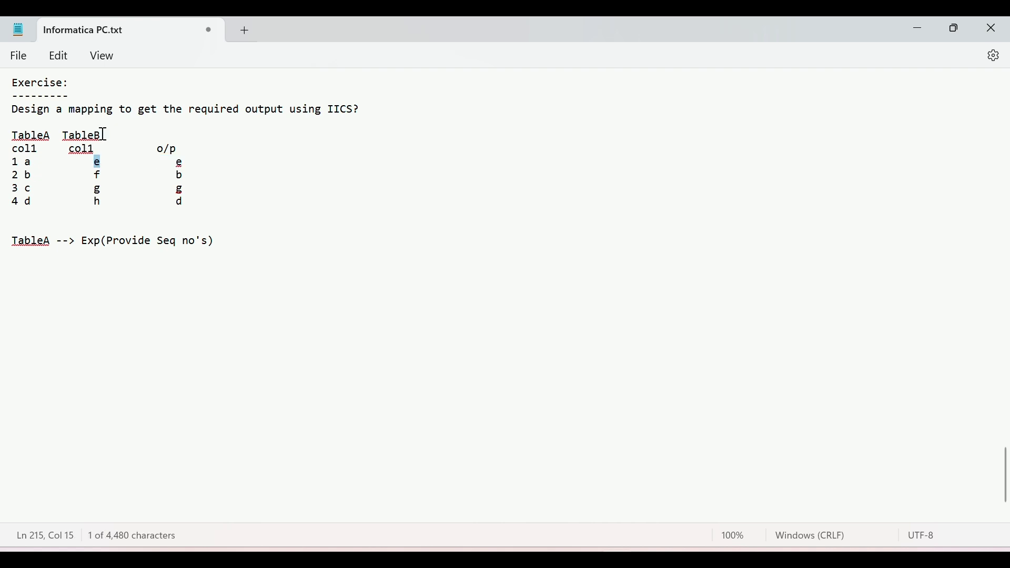
pyautogui.press('Left')
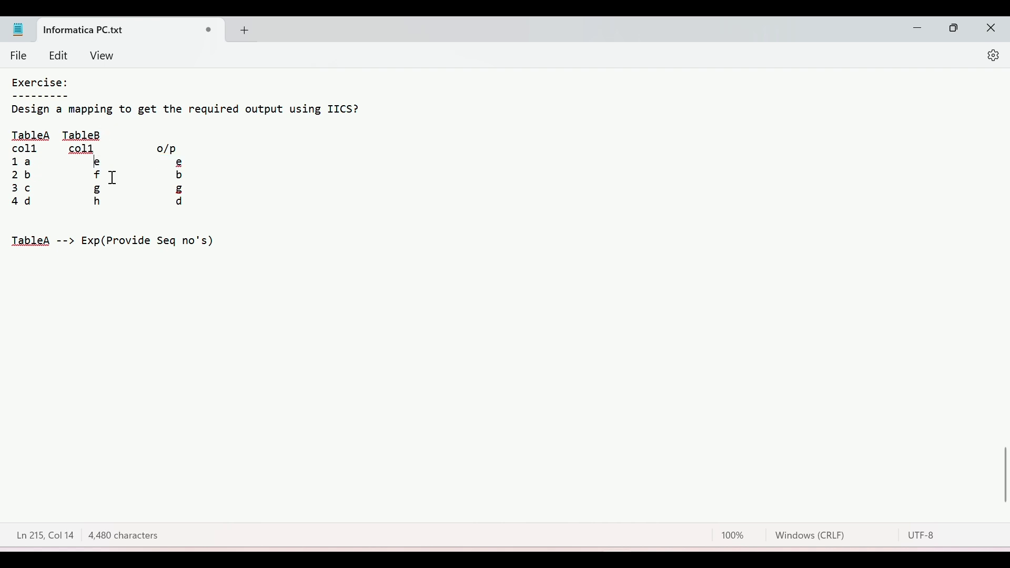
pyautogui.press('Left')
pyautogui.press('BackSpace')
pyautogui.press('BackSpace')
pyautogui.press('Left')
pyautogui.write('1')
pyautogui.write('2')
pyautogui.press('Down')
pyautogui.write('3')
pyautogui.press('Down')
pyautogui.write('4')
pyautogui.press('Down')
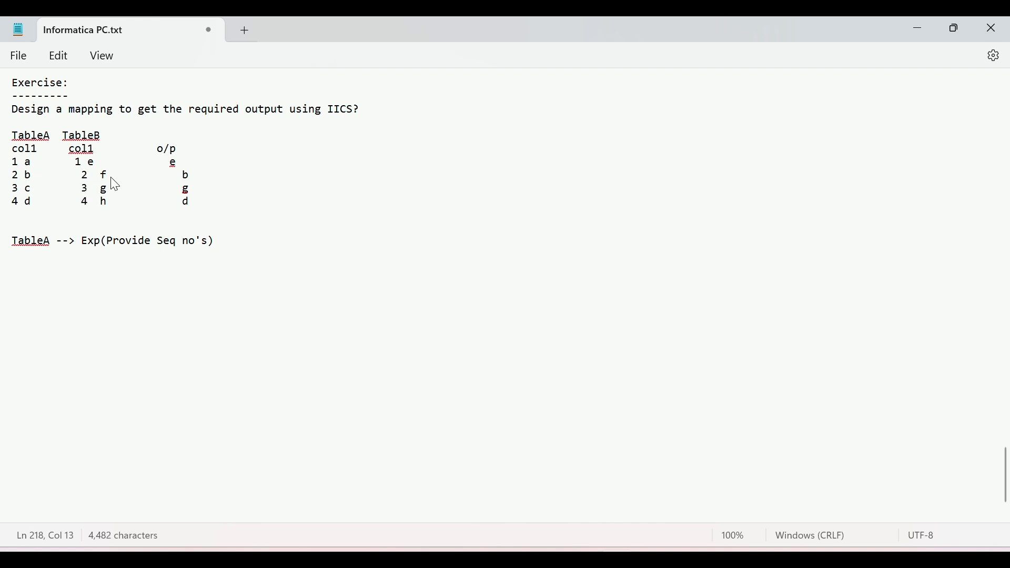
# Step: Adjust the spacing around the TableB sequence numbers so the four rows line up in columns
pyautogui.press('Up')
pyautogui.press('Up')
pyautogui.press('BackSpace')
pyautogui.press('Down')
pyautogui.press('BackSpace')
pyautogui.press('Down')
pyautogui.press('Delete')
pyautogui.press('Up')
pyautogui.press('Up')
pyautogui.press('Up')
pyautogui.press('Right')
pyautogui.press('Right')
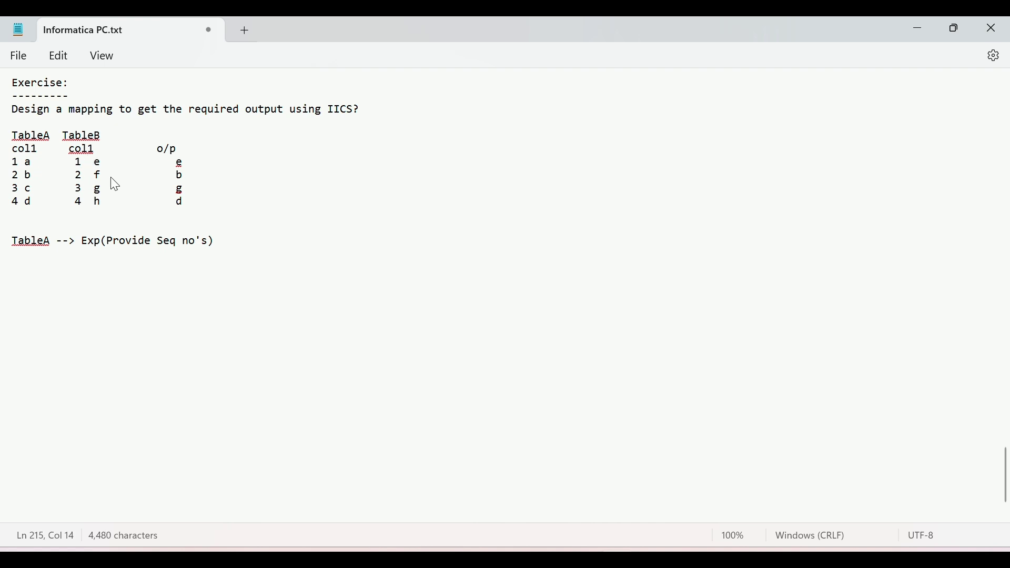
# Step: Annotate TableB's row e with "--odd no" and TableA's row b with "--even", moving the o/p heading over
pyautogui.moveTo(200, 161); pyautogui.dragTo(75, 162)
pyautogui.press('Down')
pyautogui.moveTo(81, 165); pyautogui.dragTo(99, 171)
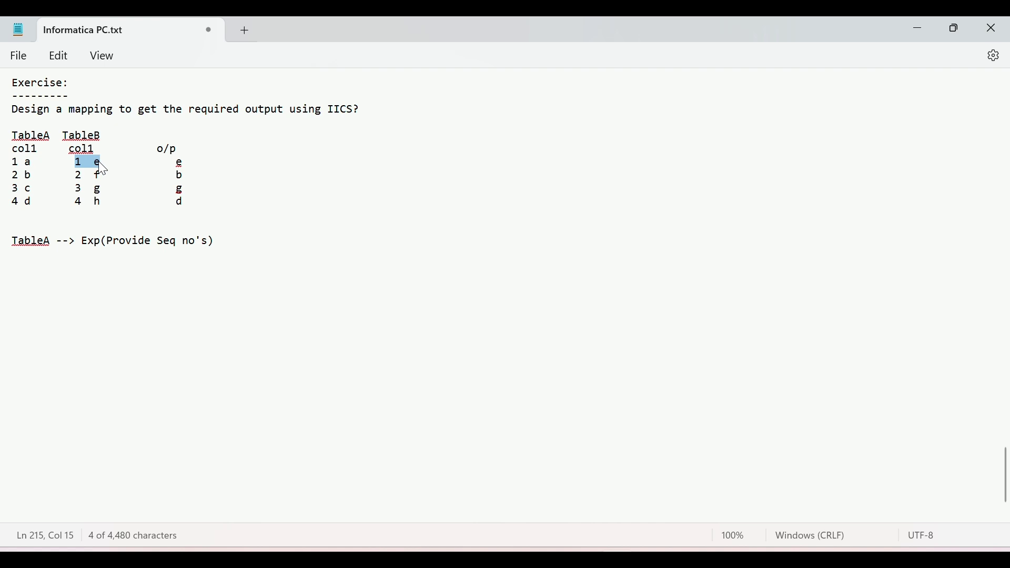
pyautogui.click(108, 162)
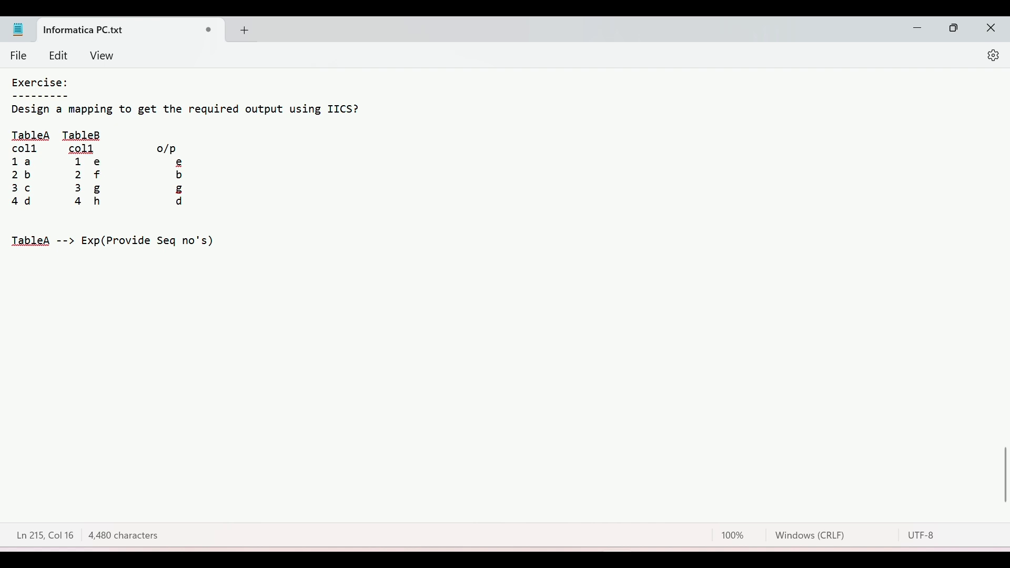
pyautogui.write('--odd no')
pyautogui.click(158, 150)
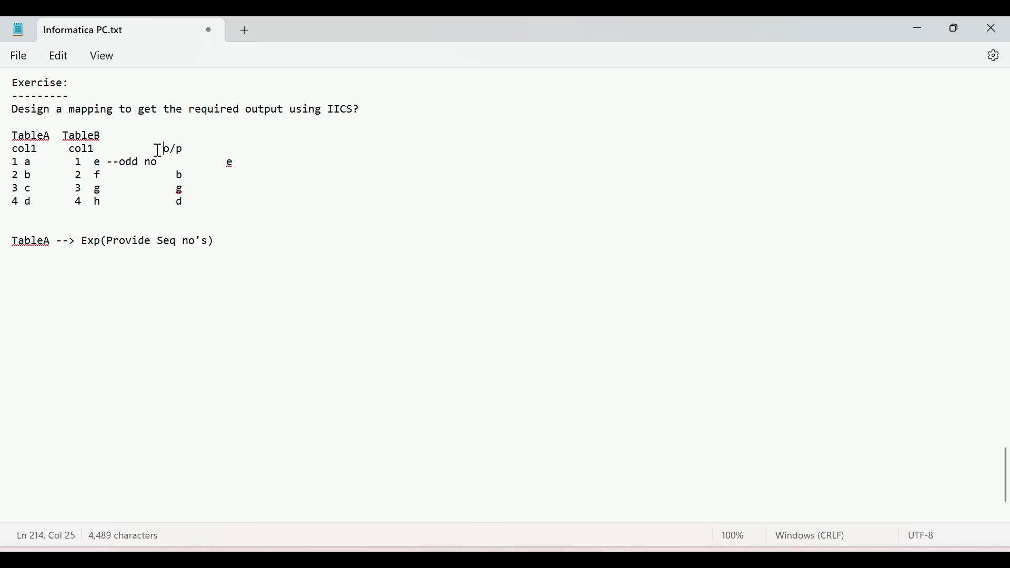
pyautogui.click(181, 175)
pyautogui.write('--even')
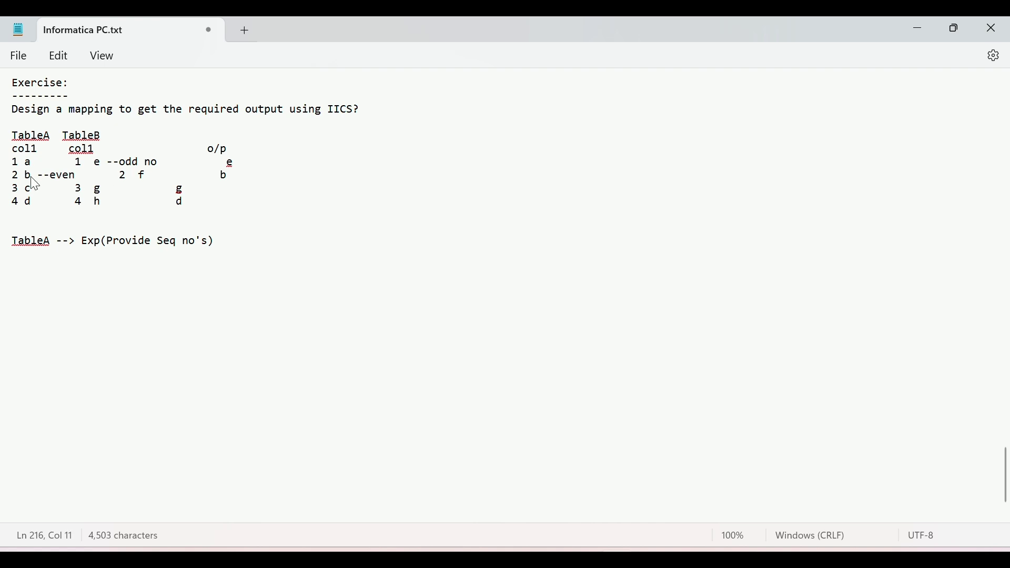
# Step: Shift TableB's heading, its col1 label and rows e and f to clear space beside TableA's "--even" note
pyautogui.click(77, 162)
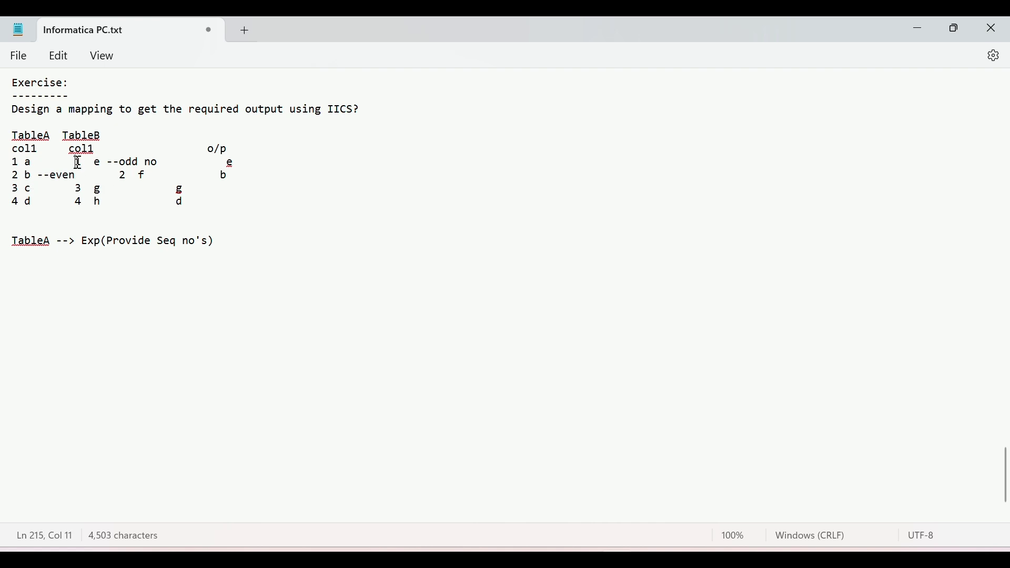
pyautogui.click(68, 129)
pyautogui.press('Tab')
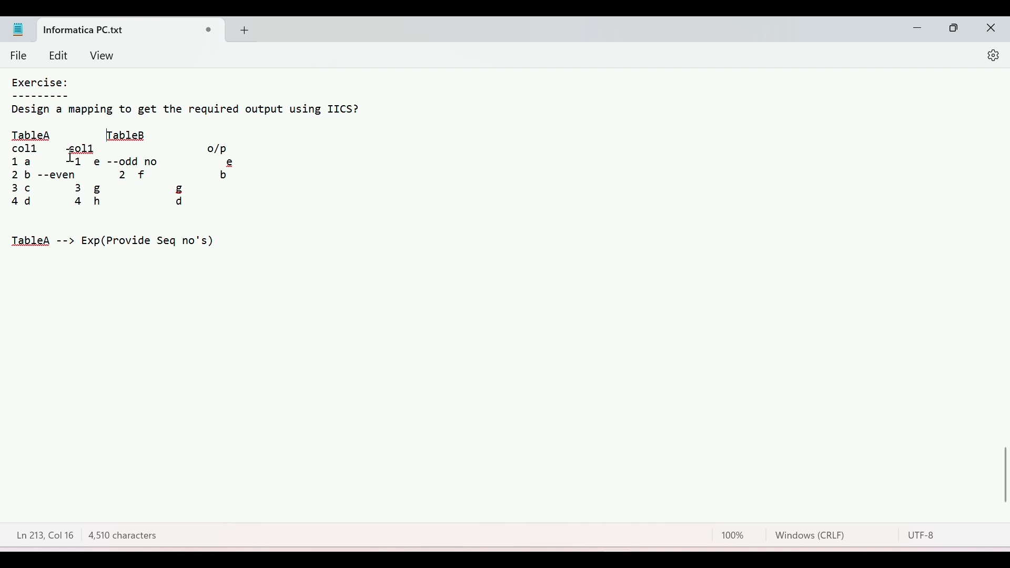
pyautogui.click(69, 149)
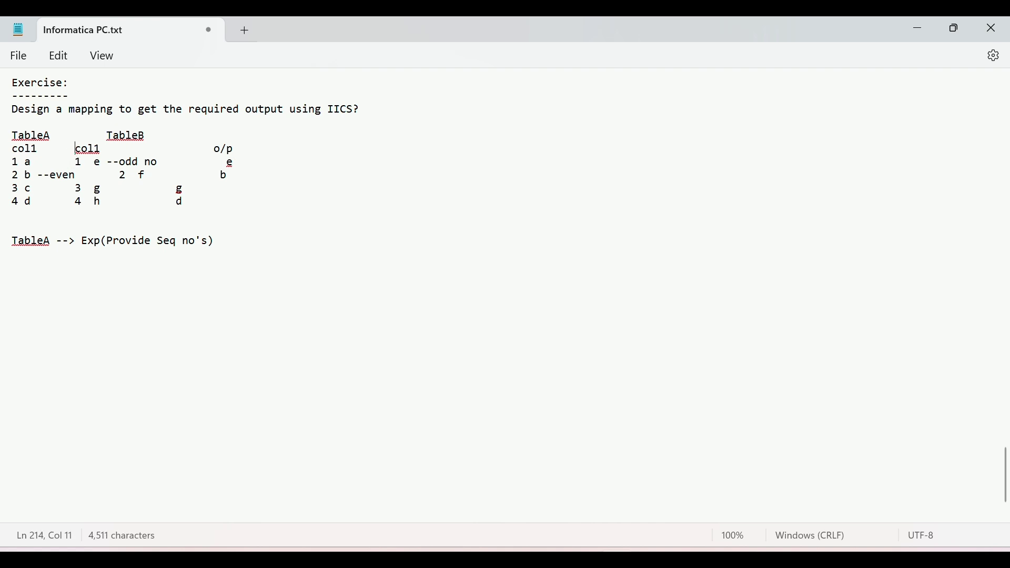
pyautogui.click(77, 162)
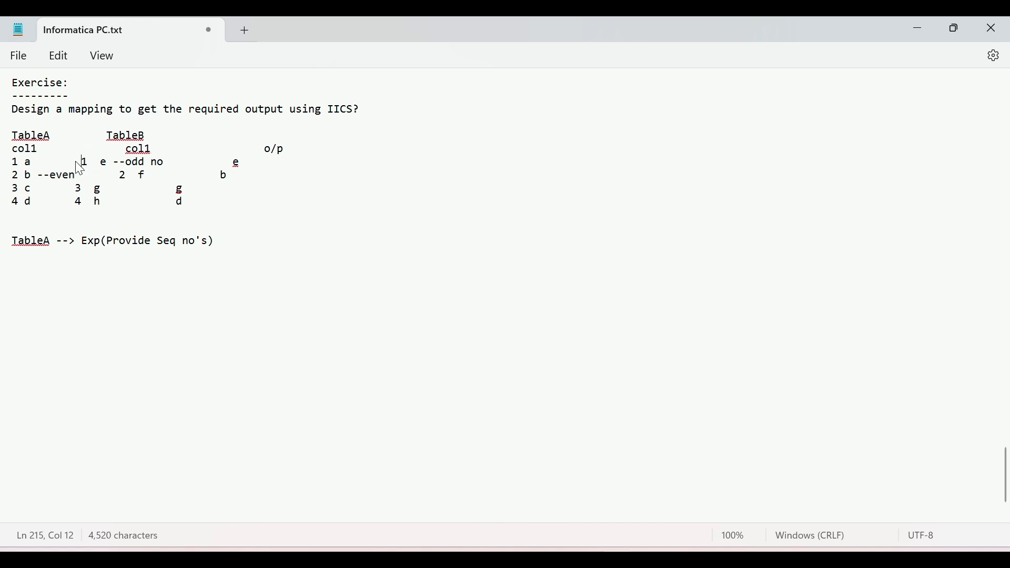
pyautogui.click(119, 176)
pyautogui.press('BackSpace')
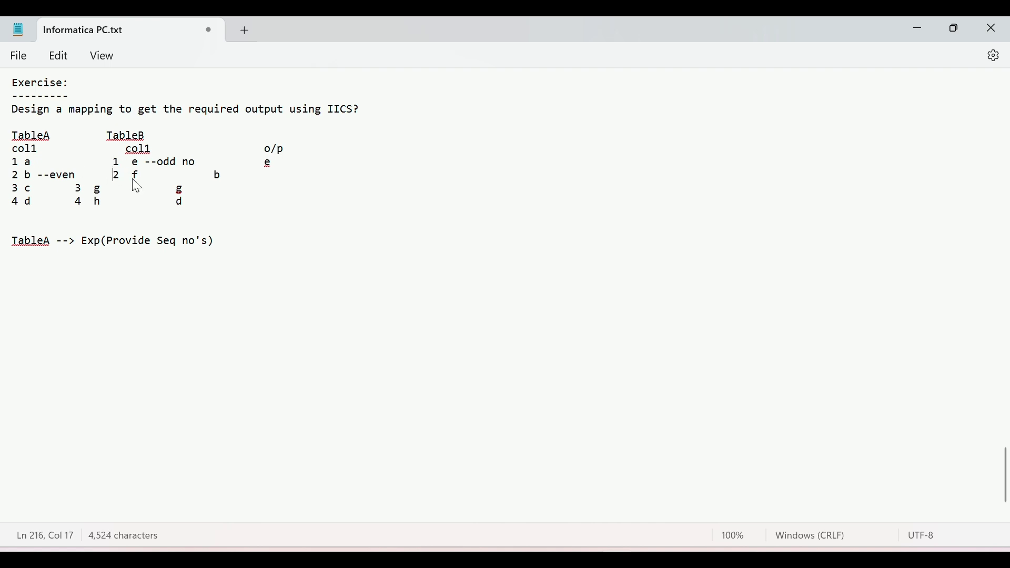
# Step: Line up TableB's rows g and h with the rows above and move output value b under the o/p heading
pyautogui.press('Left')
pyautogui.press('Left')
pyautogui.press('Left')
pyautogui.press('Left')
pyautogui.press('Left')
pyautogui.press('Left')
pyautogui.press('Left')
pyautogui.press('BackSpace')
pyautogui.click(215, 175)
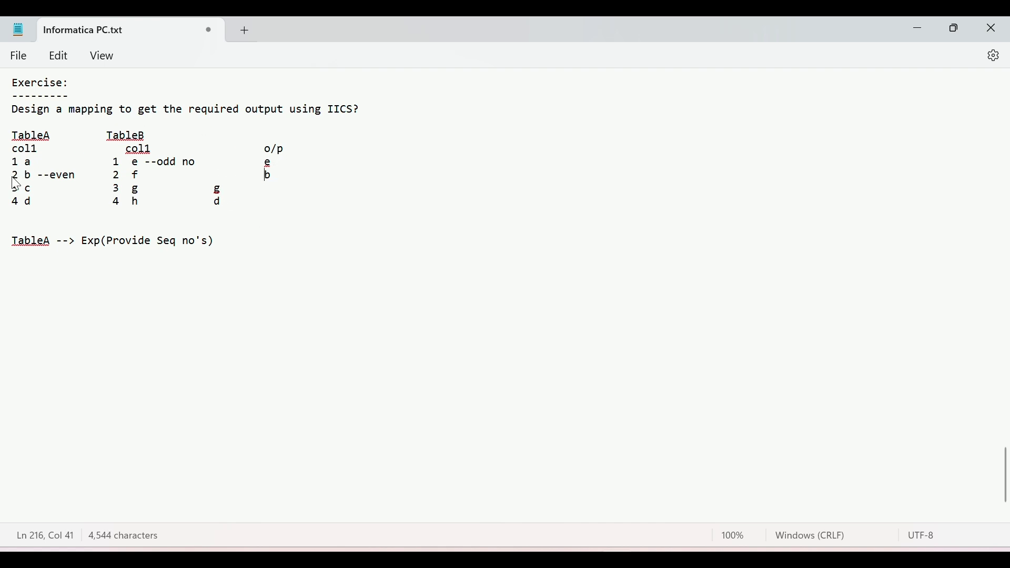
# Step: Annotate TableB's row g with "-odd no" and TableA's row d with "--even", placing output value g under the o/p heading
pyautogui.moveTo(13, 177); pyautogui.dragTo(74, 179)
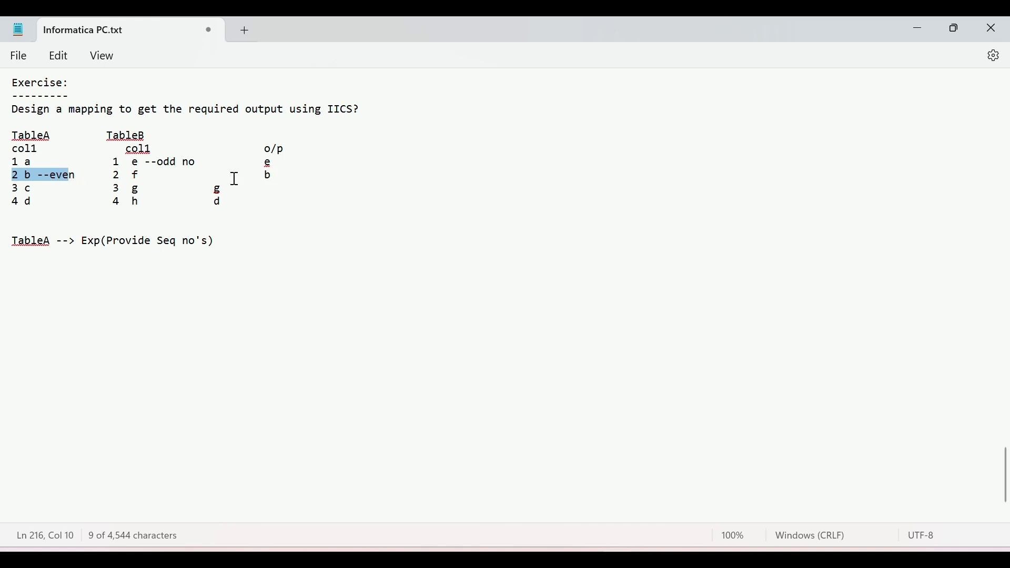
pyautogui.click(213, 189)
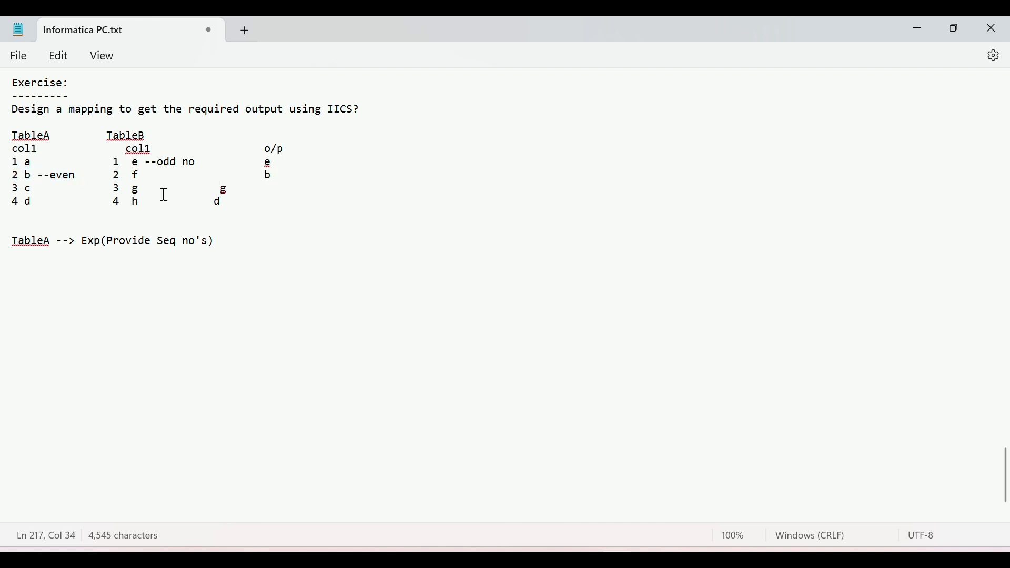
pyautogui.click(137, 189)
pyautogui.press('Right')
pyautogui.write('-odd no')
pyautogui.click(268, 188)
pyautogui.press('BackSpace')
pyautogui.click(214, 200)
pyautogui.click(33, 202)
pyautogui.write('--even')
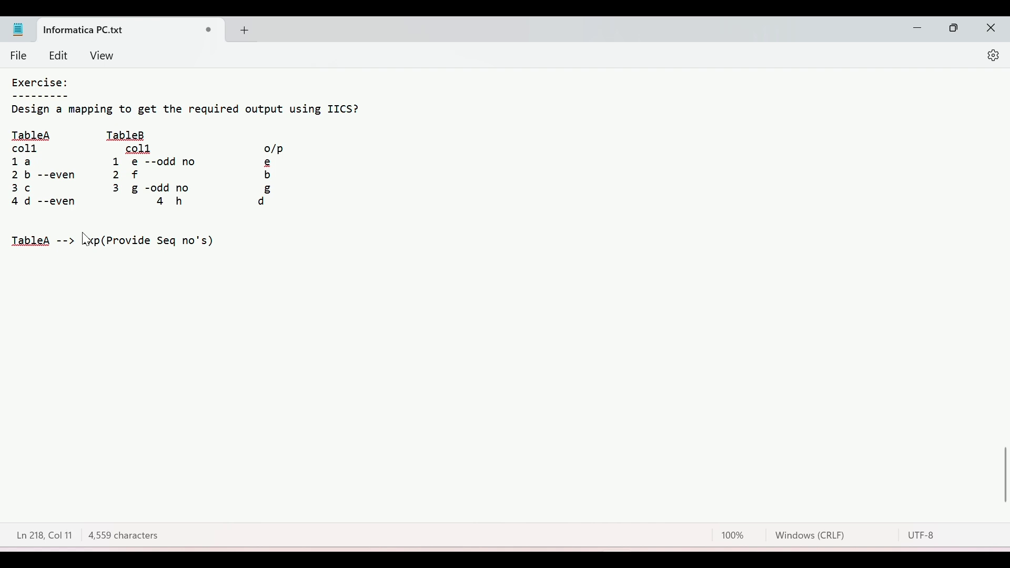
# Step: Realign TableB's row h with the rows above it and move output value d under the o/p heading
pyautogui.click(158, 202)
pyautogui.press('BackSpace')
pyautogui.press('BackSpace')
pyautogui.press('BackSpace')
pyautogui.press('BackSpace')
pyautogui.press('BackSpace')
pyautogui.press('BackSpace')
pyautogui.press('BackSpace')
pyautogui.click(214, 203)
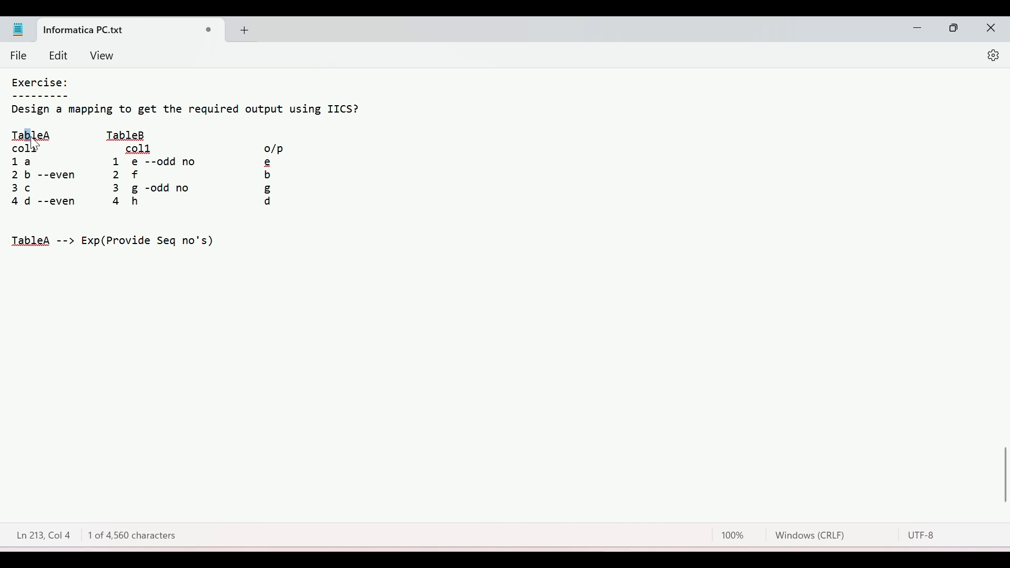
# Step: Move the TableB heading directly above its col1 label
pyautogui.moveTo(50, 176); pyautogui.dragTo(65, 219)
pyautogui.click(65, 203)
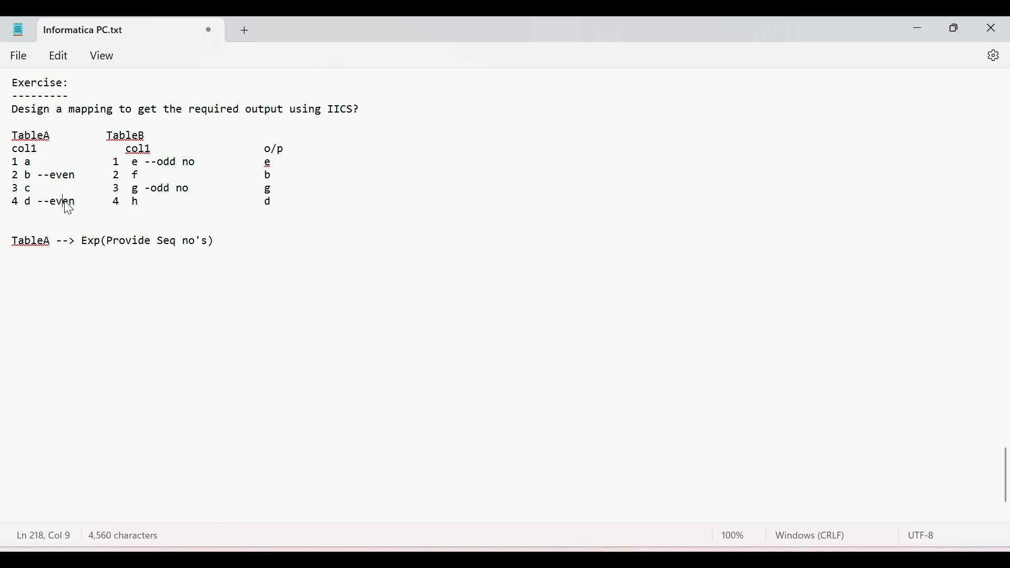
pyautogui.click(106, 133)
pyautogui.moveTo(158, 162); pyautogui.dragTo(168, 195)
pyautogui.click(175, 202)
# Step: Add "Logic: IIF(nextval%2 =0, 'EVEN','ODD')" after the Exp stage in the TableA flow
pyautogui.click(221, 238)
pyautogui.click(125, 239)
pyautogui.click(262, 249)
pyautogui.click(221, 246)
pyautogui.write('Logic: ')
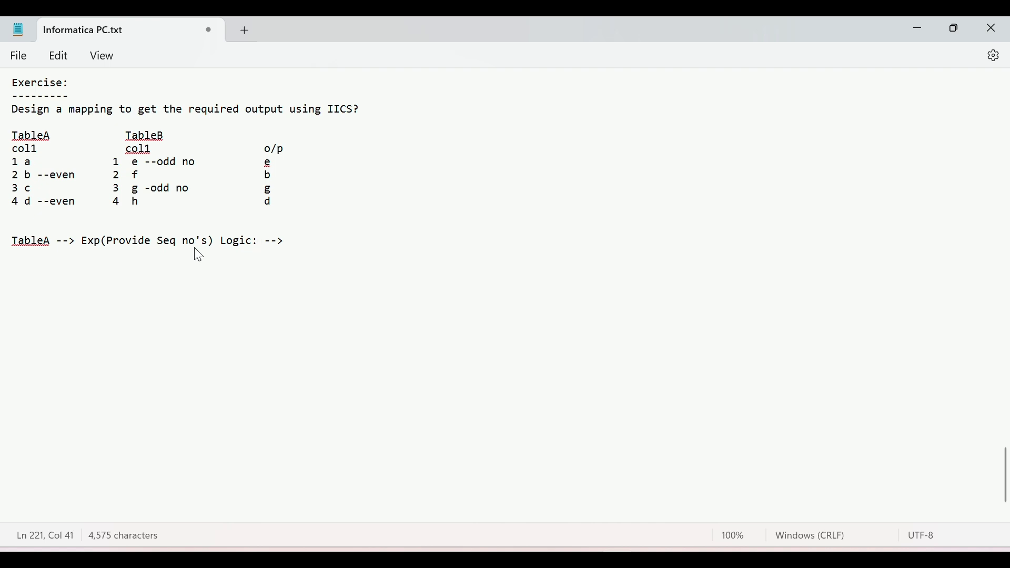
pyautogui.write('IIF(nextval%2 =0')
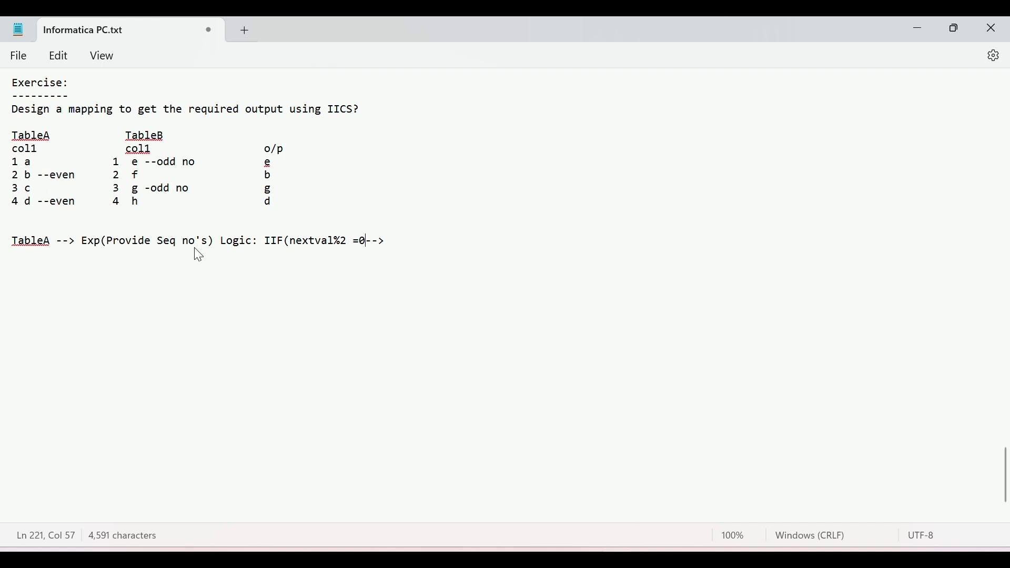
pyautogui.write(", 'EVEN'")
pyautogui.press('Left')
pyautogui.write("EVEN','ODD'")
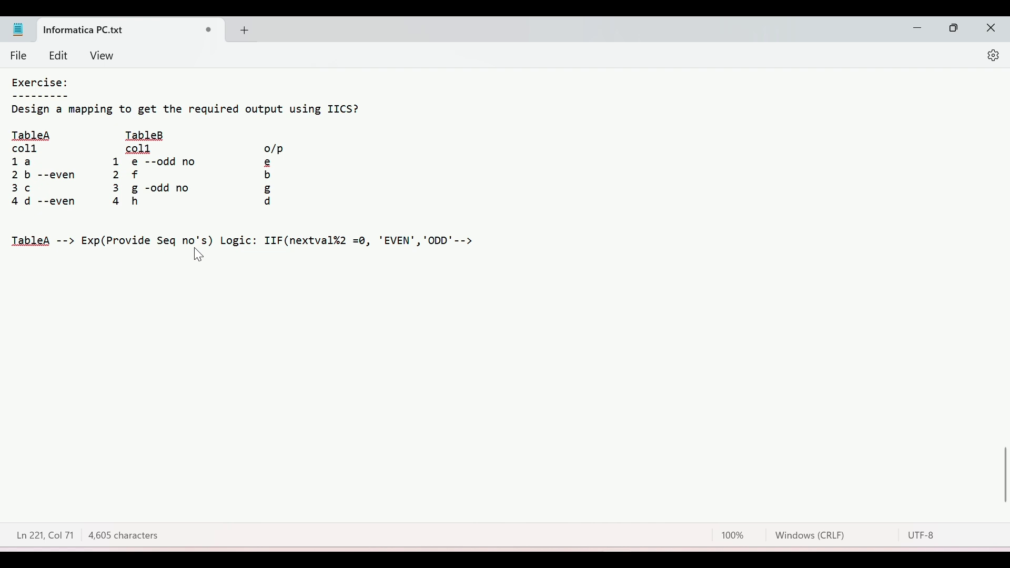
pyautogui.write(')')
# Step: Add Union_All as the stage that follows the IIF logic in the TableA flow
pyautogui.moveTo(50, 175); pyautogui.dragTo(74, 211)
pyautogui.click(74, 212)
pyautogui.click(528, 248)
pyautogui.write('Union_All')
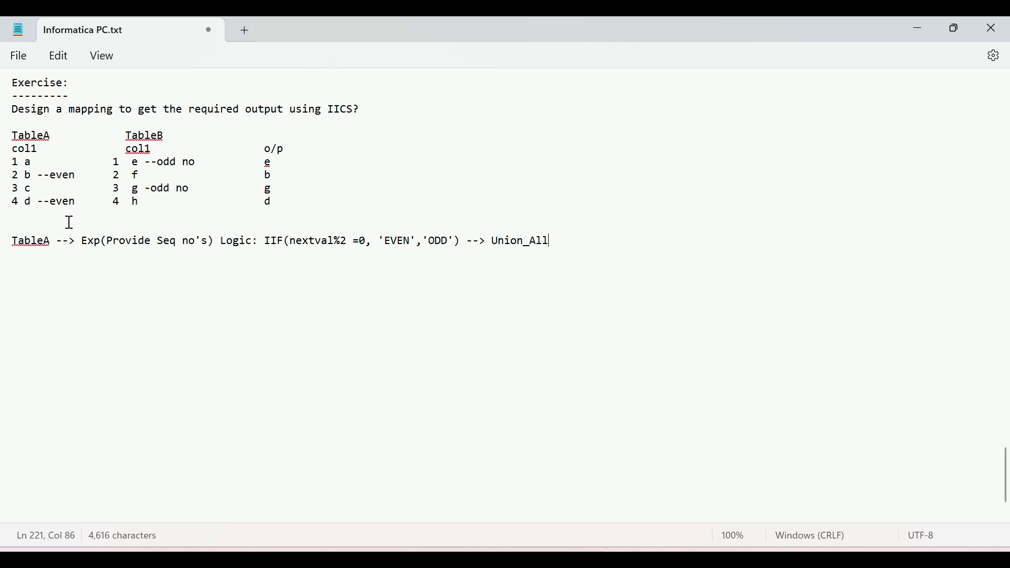
# Step: Insert a space before the 0 in the IIF condition so it reads "nextval%2 = 0"
pyautogui.moveTo(167, 250); pyautogui.dragTo(326, 243)
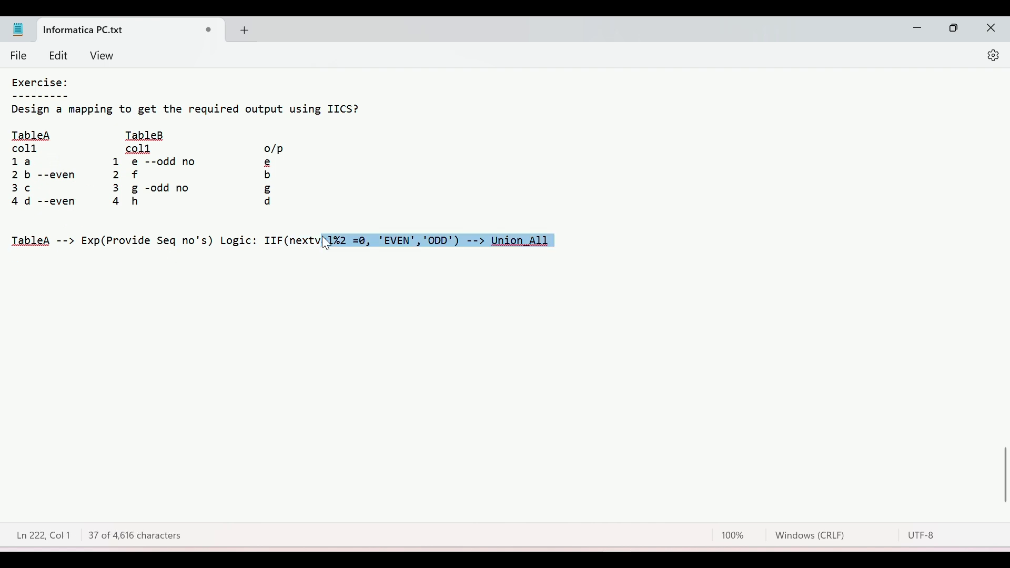
pyautogui.click(430, 243)
pyautogui.click(467, 240)
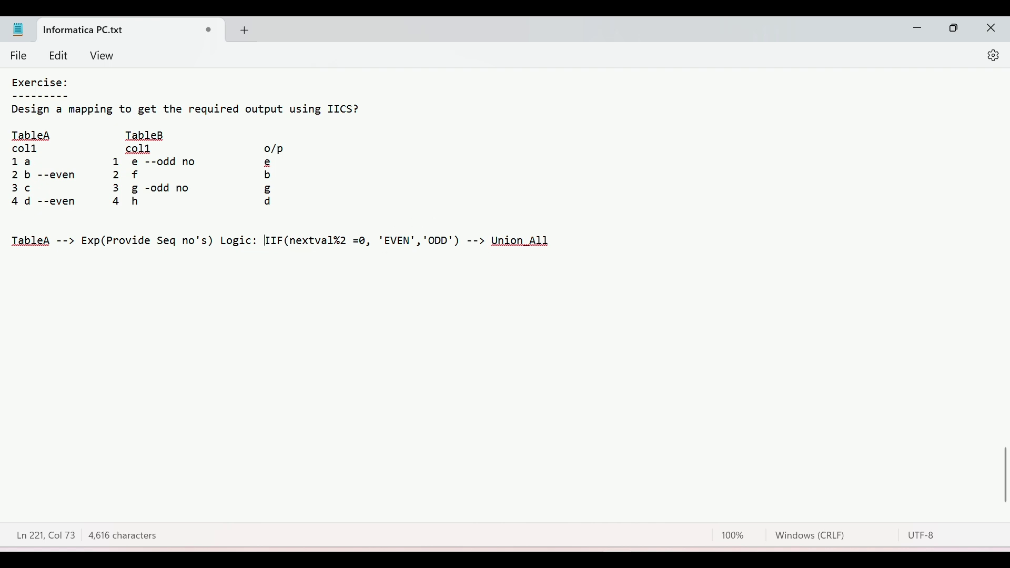
pyautogui.moveTo(265, 242); pyautogui.dragTo(461, 248)
pyautogui.click(398, 241)
pyautogui.click(361, 229)
pyautogui.click(361, 242)
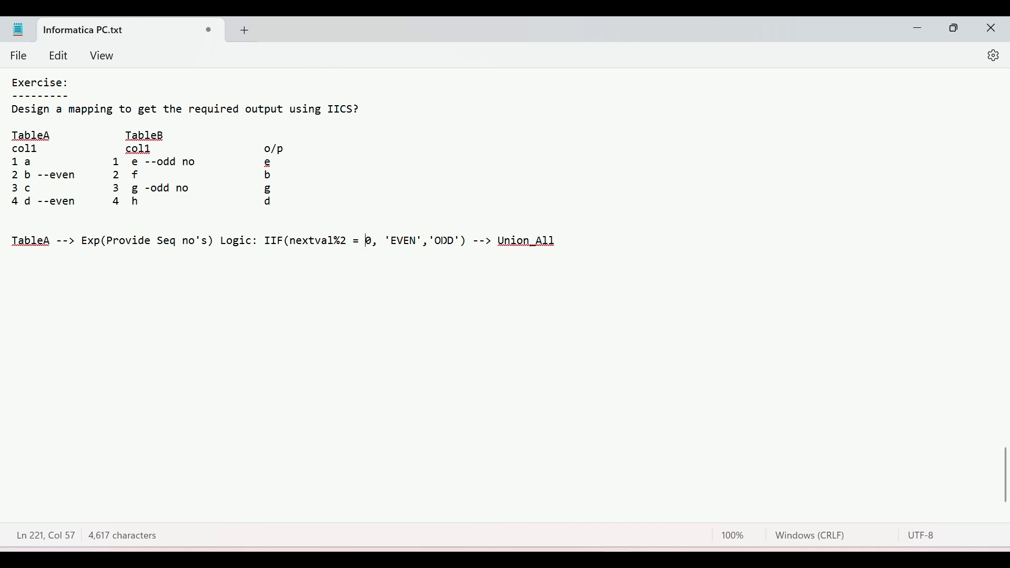
# Step: Insert a "Filter (Even)" stage between the IIF logic and Union_All in the TableA flow
pyautogui.doubleClick(445, 242)
pyautogui.click(442, 242)
pyautogui.click(31, 152)
pyautogui.doubleClick(61, 175)
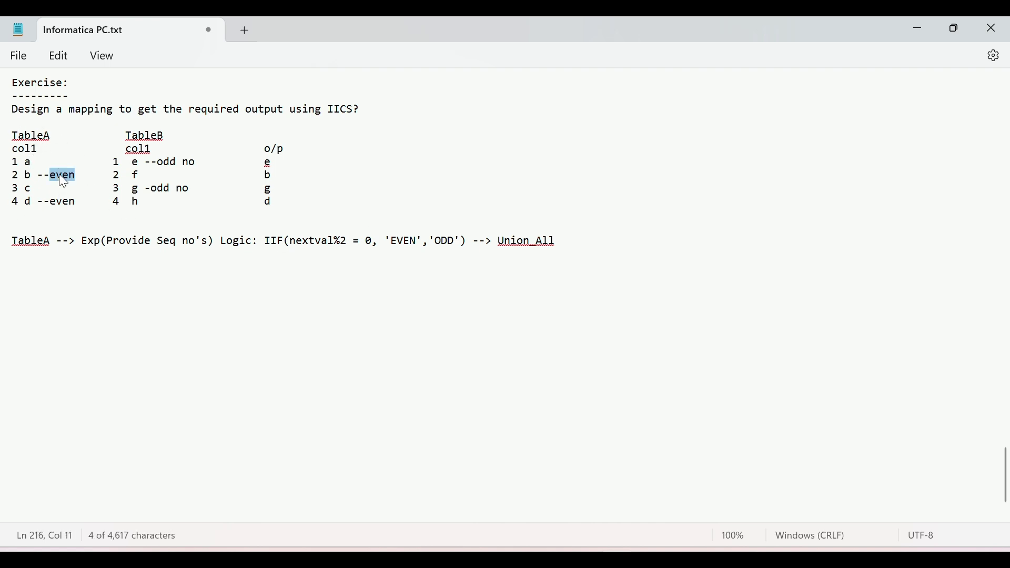
pyautogui.click(474, 243)
pyautogui.write('--> Fi')
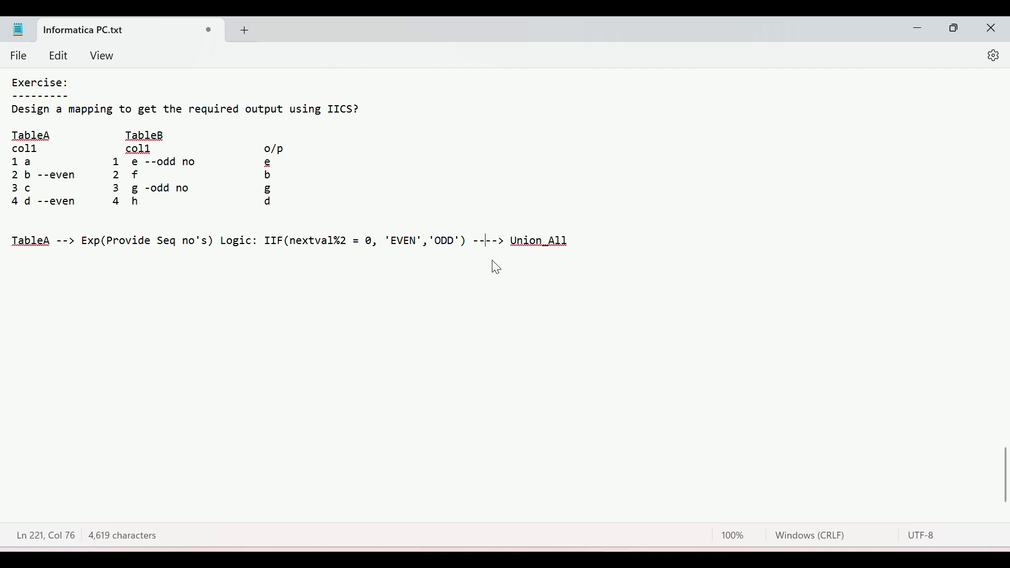
pyautogui.write('lter')
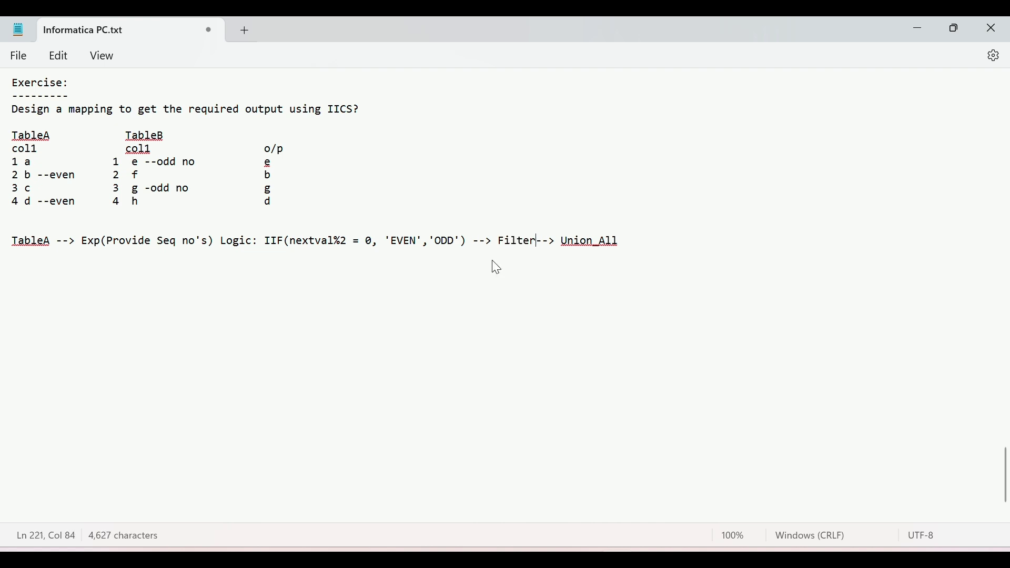
pyautogui.write(' (Even')
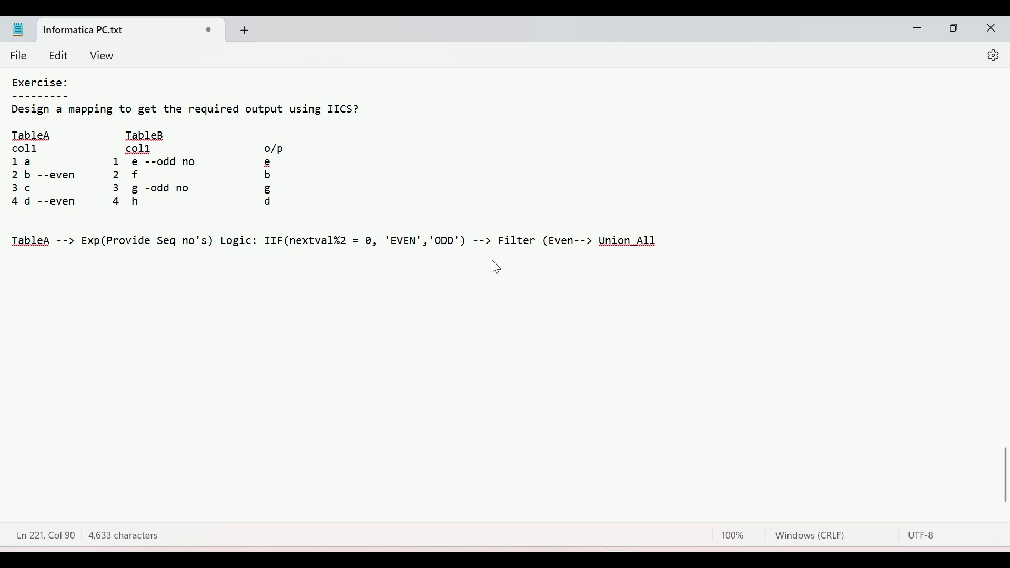
pyautogui.write(')')
# Step: Check the Filter (Even) stage against the TableA rows marked "--even"
pyautogui.moveTo(579, 239); pyautogui.dragTo(498, 237)
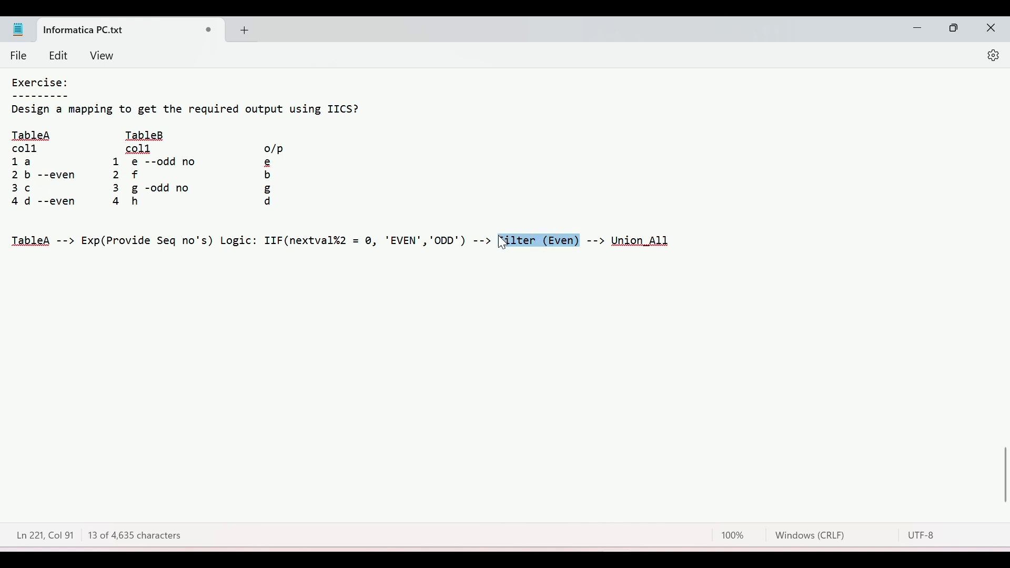
pyautogui.doubleClick(563, 241)
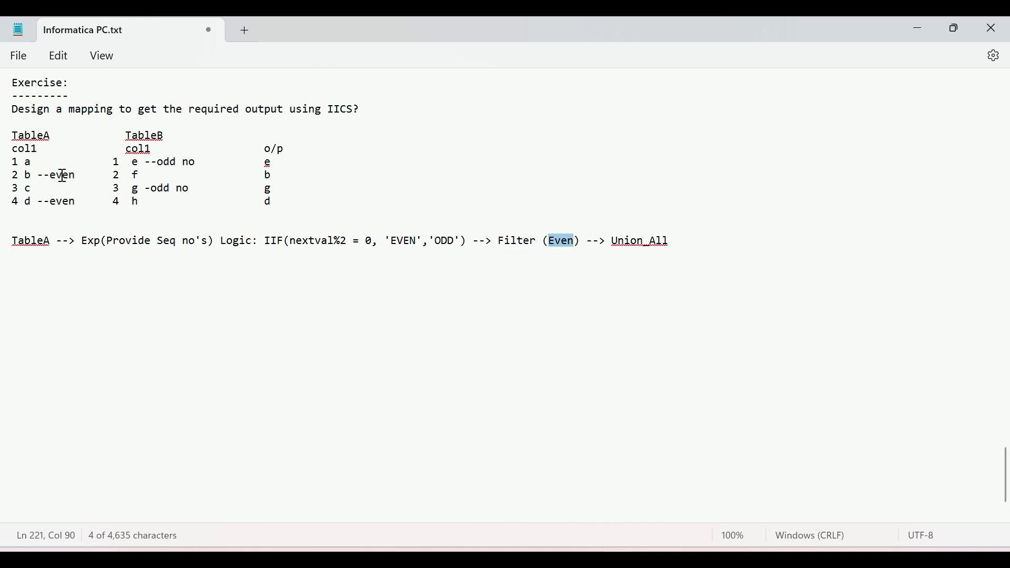
pyautogui.doubleClick(523, 241)
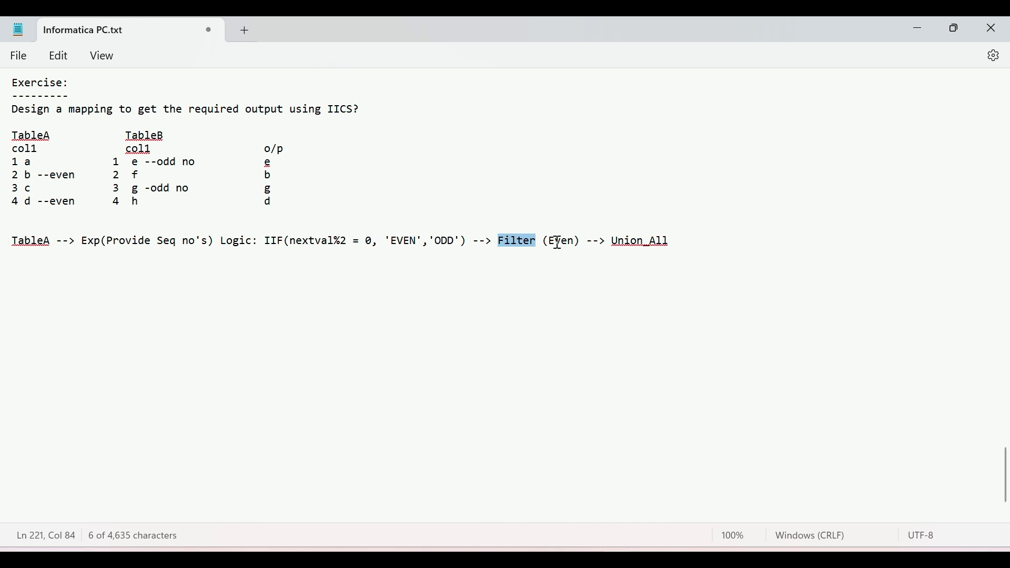
pyautogui.doubleClick(559, 242)
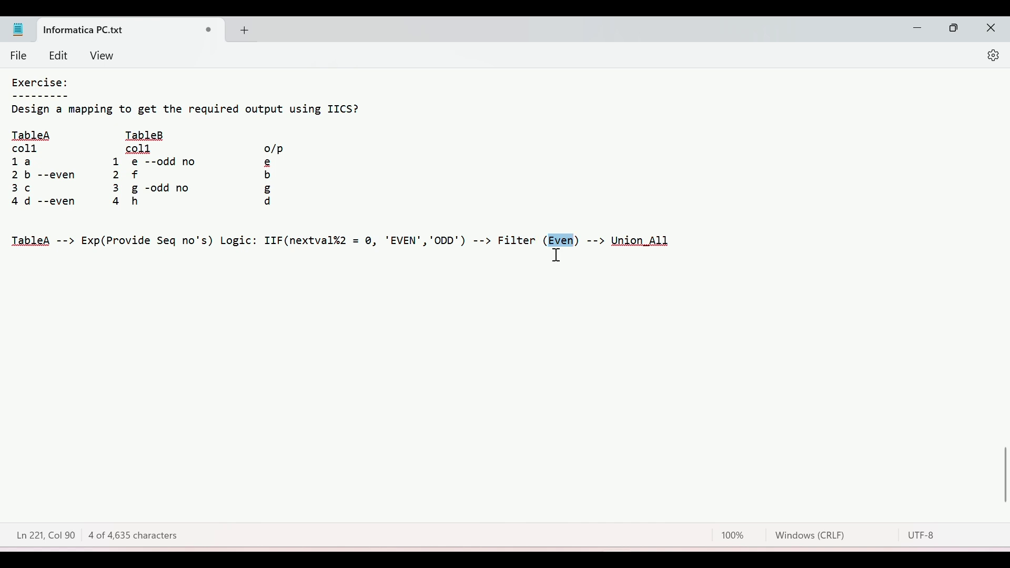
pyautogui.click(34, 177)
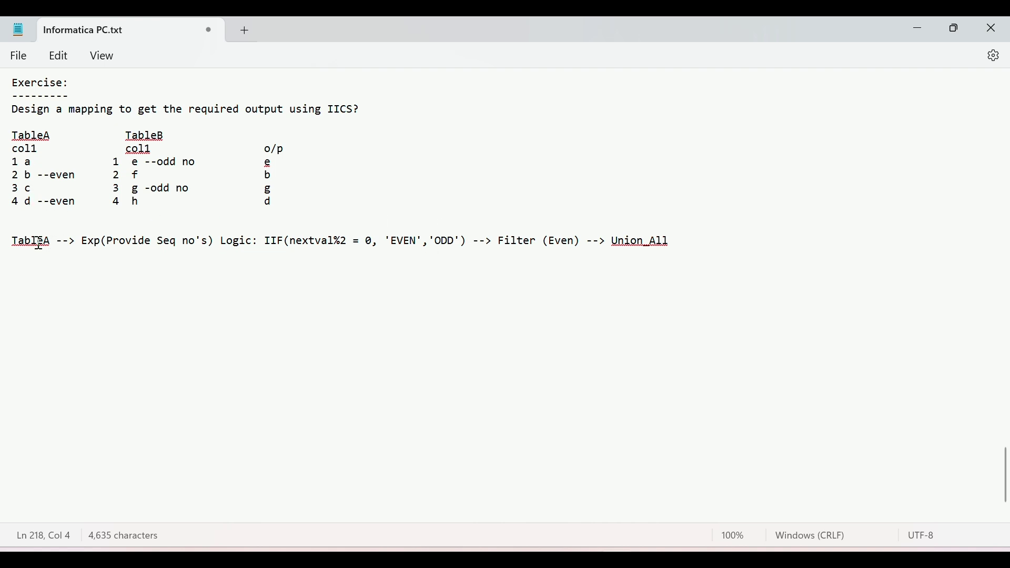
# Step: Copy the TableA flow up to Filter (Even) onto the line below and change its source to TableB
pyautogui.click(13, 242)
pyautogui.keyDown('shift'); pyautogui.click(682, 250); pyautogui.keyUp('shift')
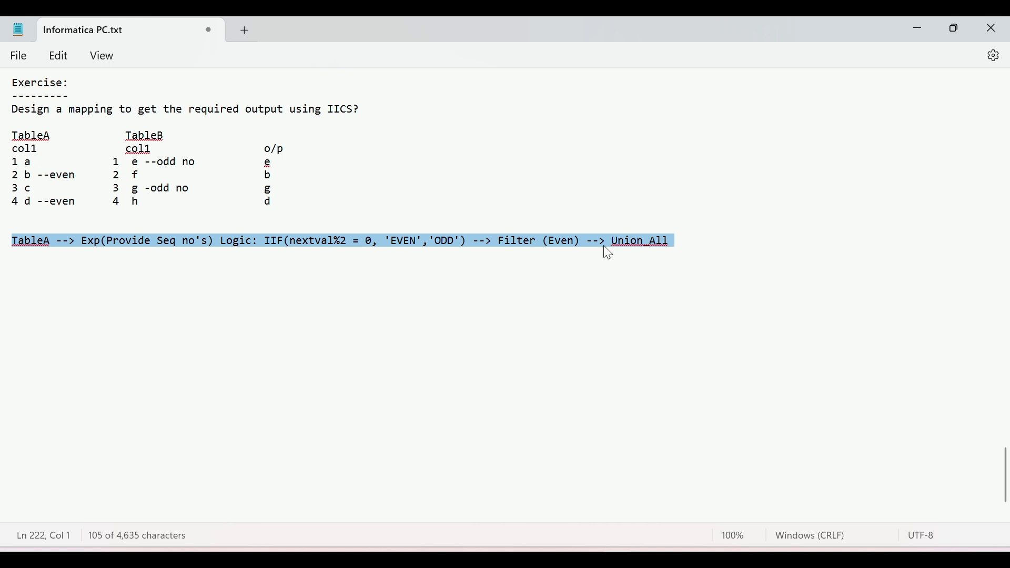
pyautogui.keyDown('shift'); pyautogui.click(582, 244); pyautogui.keyUp('shift')
pyautogui.hotkey('ctrl', 'c')
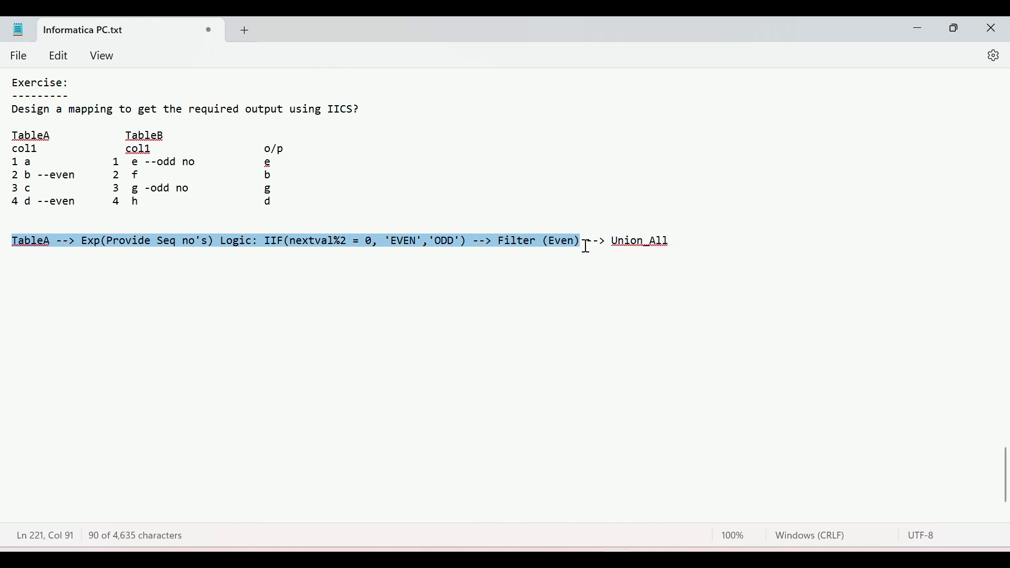
pyautogui.click(13, 256)
pyautogui.hotkey('ctrl', 'v')
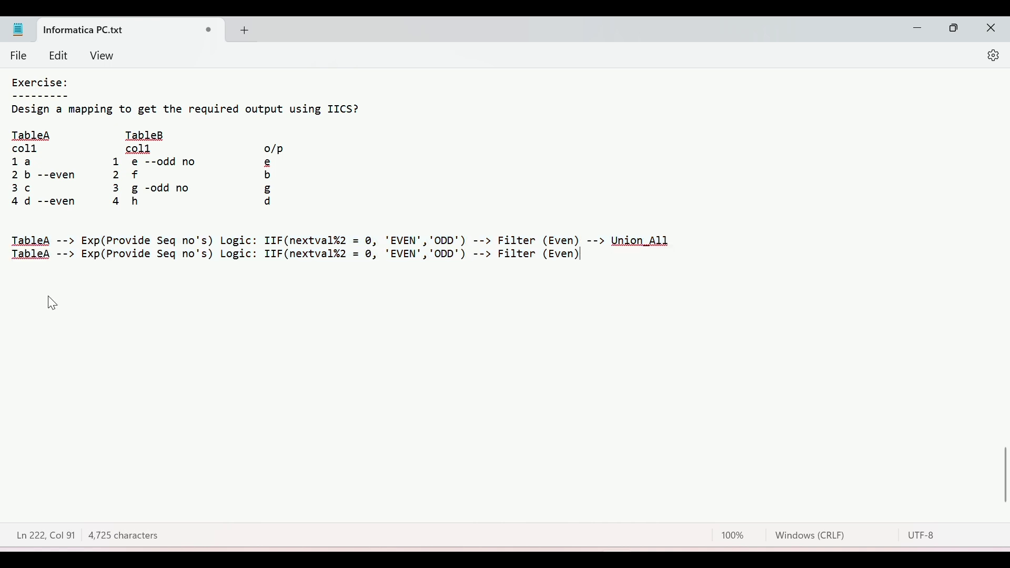
pyautogui.click(51, 256)
pyautogui.press('BackSpace')
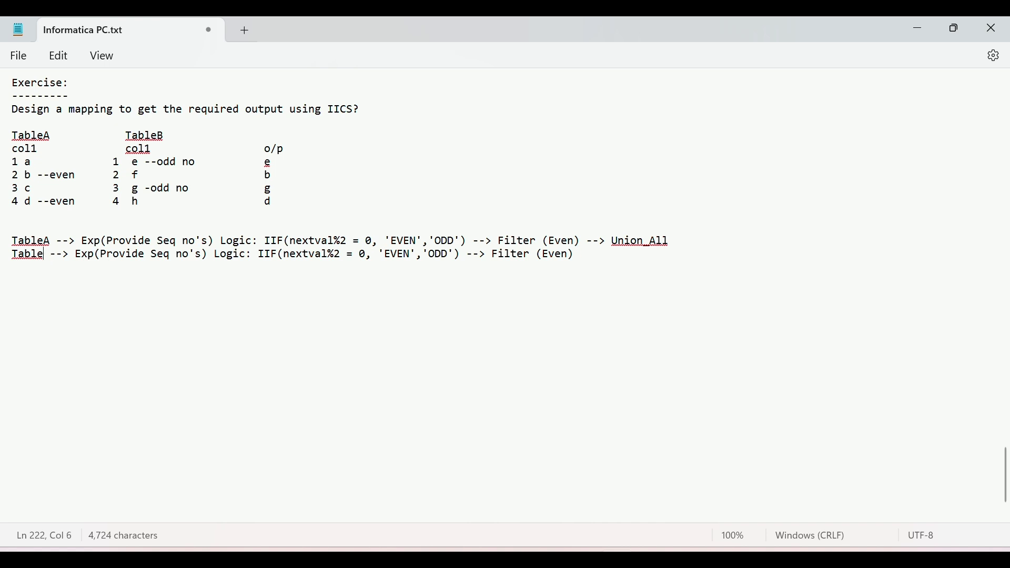
pyautogui.write('B')
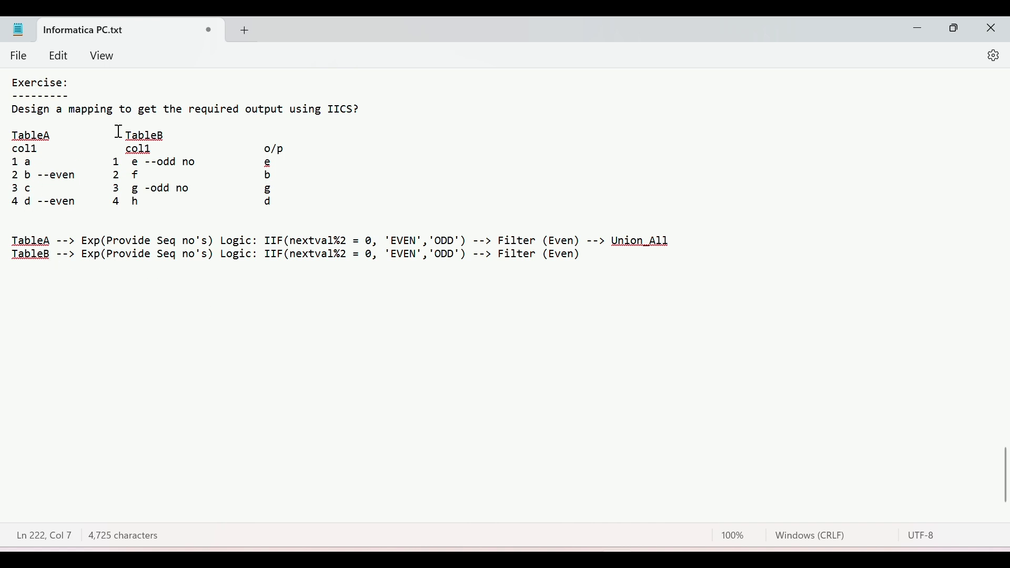
# Step: Compare TableB's rows with the IIF logic and Filter stage in the TableB flow
pyautogui.moveTo(121, 136); pyautogui.dragTo(159, 195)
pyautogui.click(163, 202)
pyautogui.moveTo(268, 255); pyautogui.dragTo(468, 263)
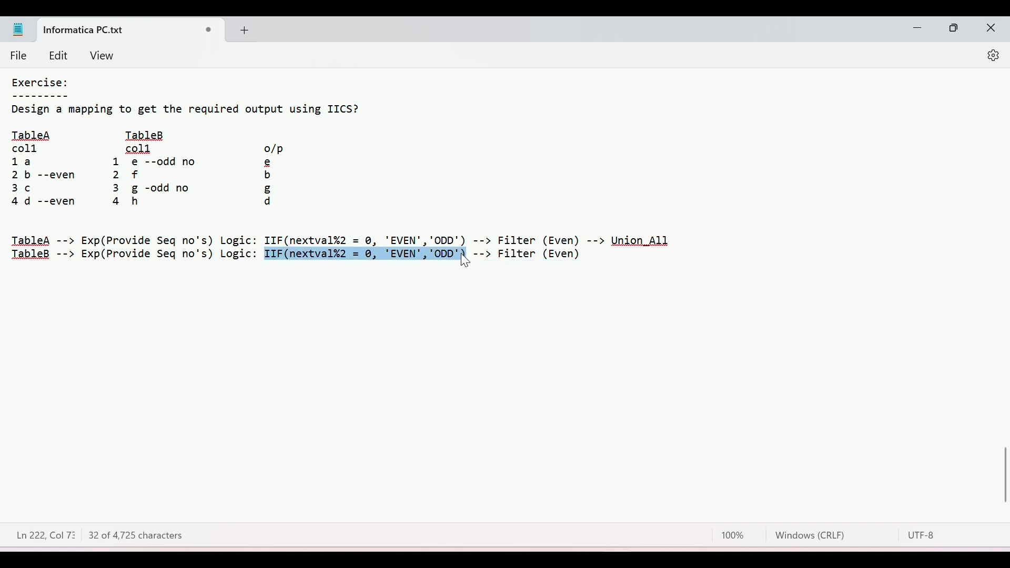
pyautogui.click(316, 258)
pyautogui.doubleClick(506, 255)
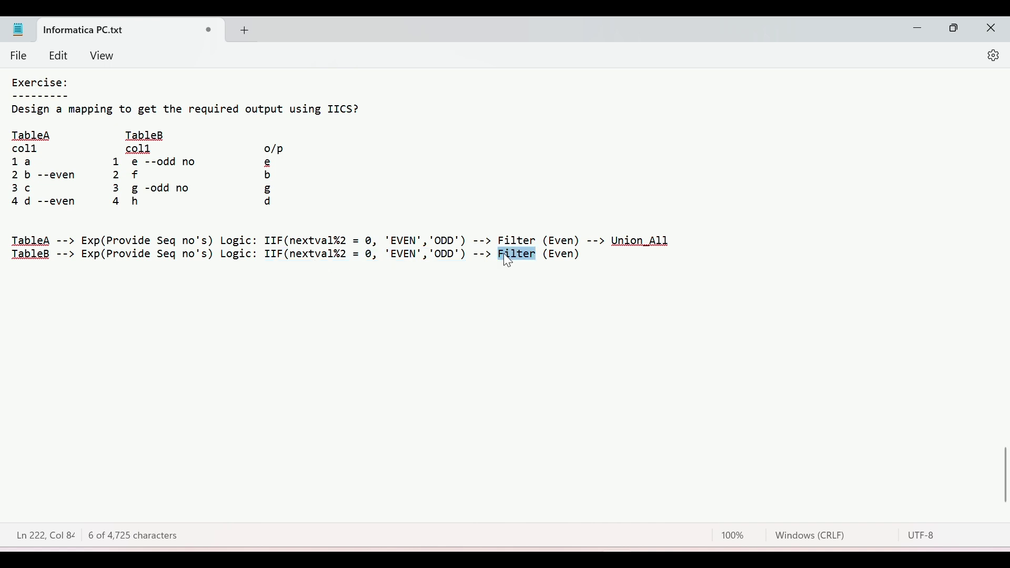
pyautogui.moveTo(127, 136); pyautogui.dragTo(179, 206)
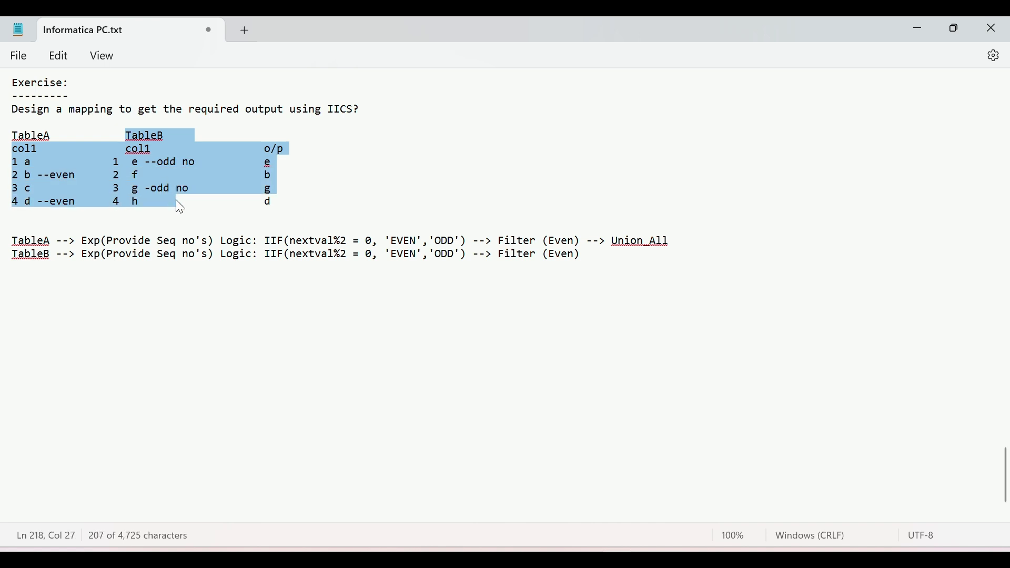
# Step: Change the filter in the TableB flow to "Filter (Odd)"
pyautogui.click(570, 258)
pyautogui.doubleClick(569, 258)
pyautogui.write('O')
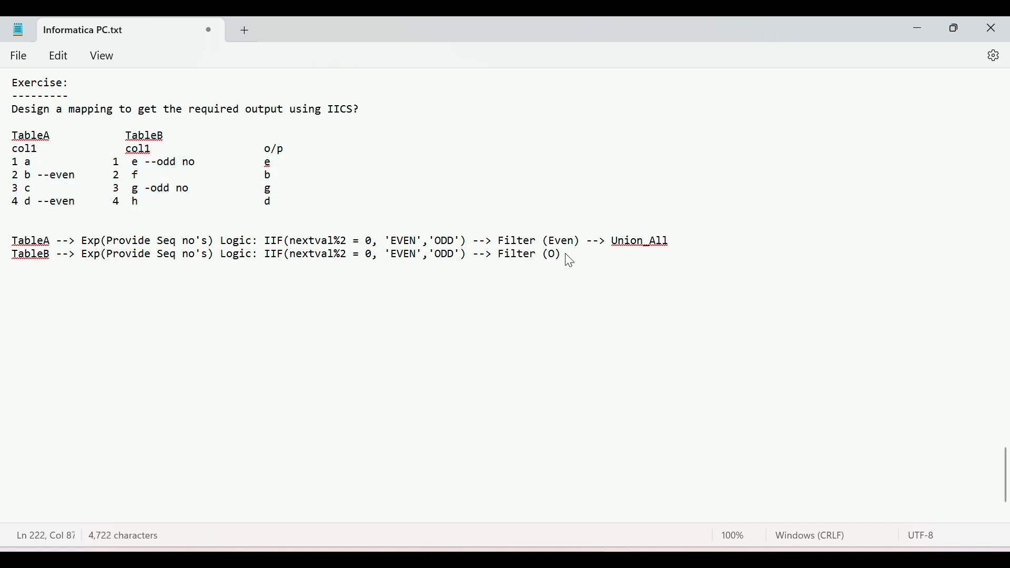
pyautogui.write('dd')
# Step: Append "--> Union_All" to the TableB flow, copying the stage name from the TableA flow
pyautogui.press('End')
pyautogui.write('-->')
pyautogui.doubleClick(625, 243)
pyautogui.hotkey('shift', 'Right')
pyautogui.hotkey('shift', 'Right')
pyautogui.hotkey('shift', 'Right')
pyautogui.hotkey('shift', 'Right')
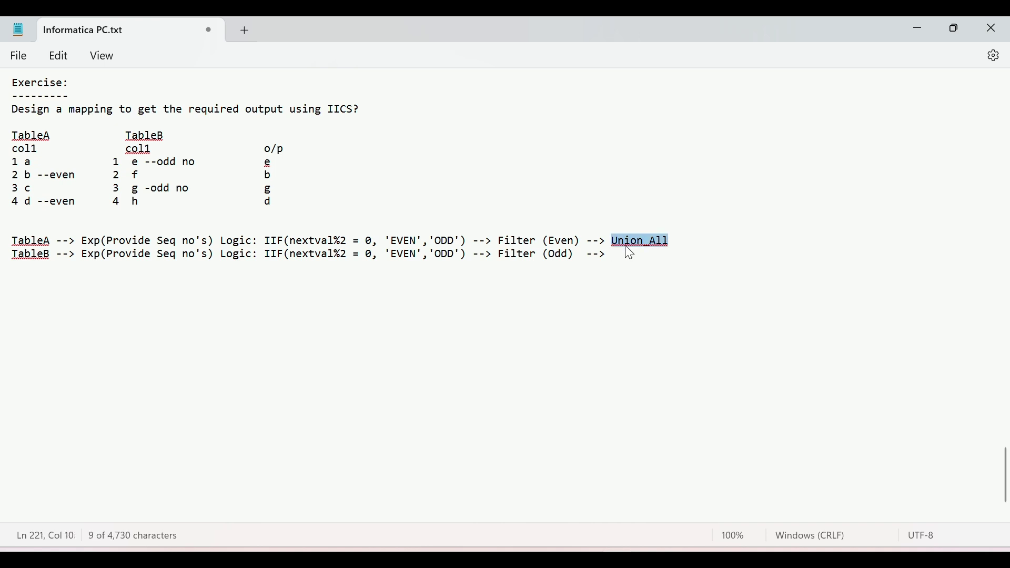
pyautogui.hotkey('ctrl', 'c')
pyautogui.click(629, 254)
pyautogui.hotkey('ctrl', 'v')
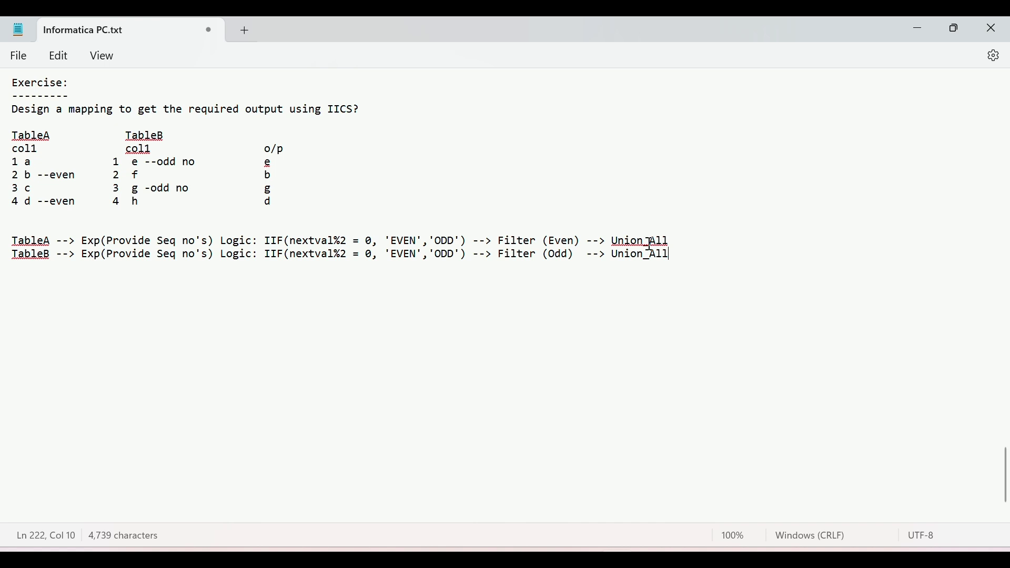
# Step: List the union result as "o/p:" b, d, e, g on separate lines beside Union_All and compare it with the required output rows
pyautogui.click(684, 240)
pyautogui.write('o/p')
pyautogui.write(': ')
pyautogui.write('b')
pyautogui.press('Return')
pyautogui.press('Delete')
pyautogui.press('End')
pyautogui.write('e')
pyautogui.click(673, 254)
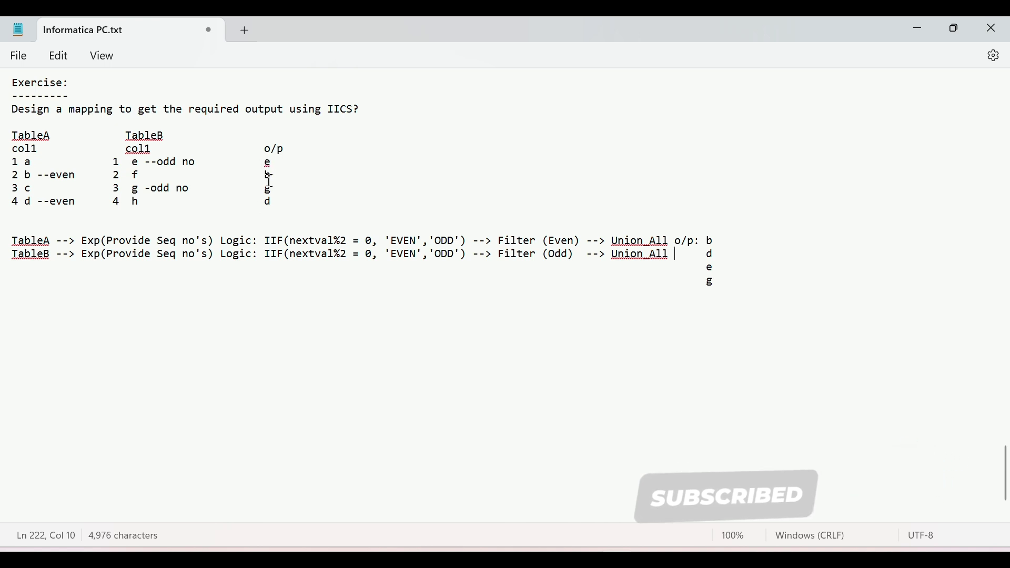
pyautogui.click(266, 167)
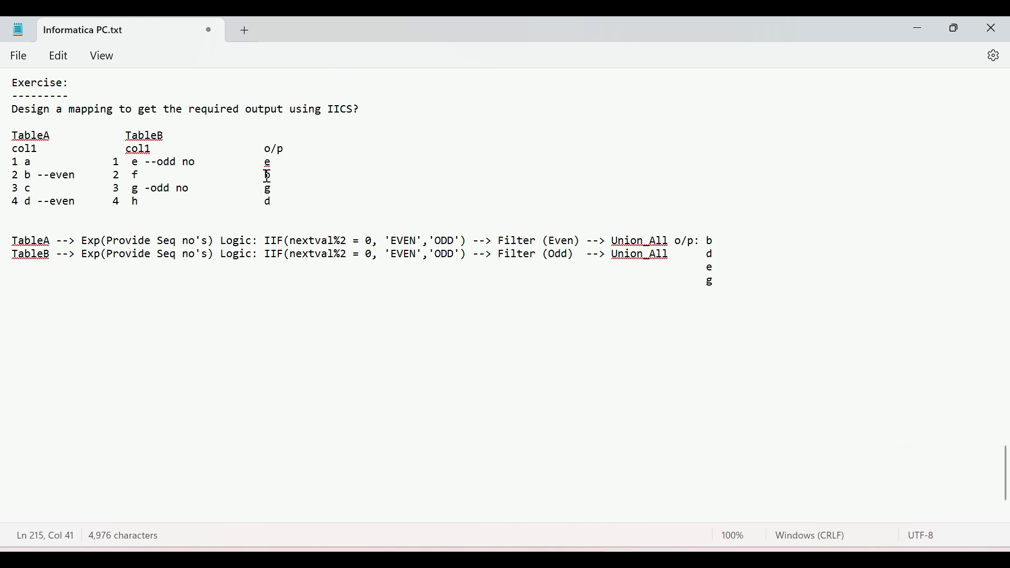
pyautogui.click(267, 189)
pyautogui.click(269, 202)
pyautogui.click(713, 241)
# Step: Add an "After Union:" heading below the flows, followed by a copy of the Exp(Provide Seq no's) IIF logic
pyautogui.moveTo(82, 243); pyautogui.dragTo(467, 243)
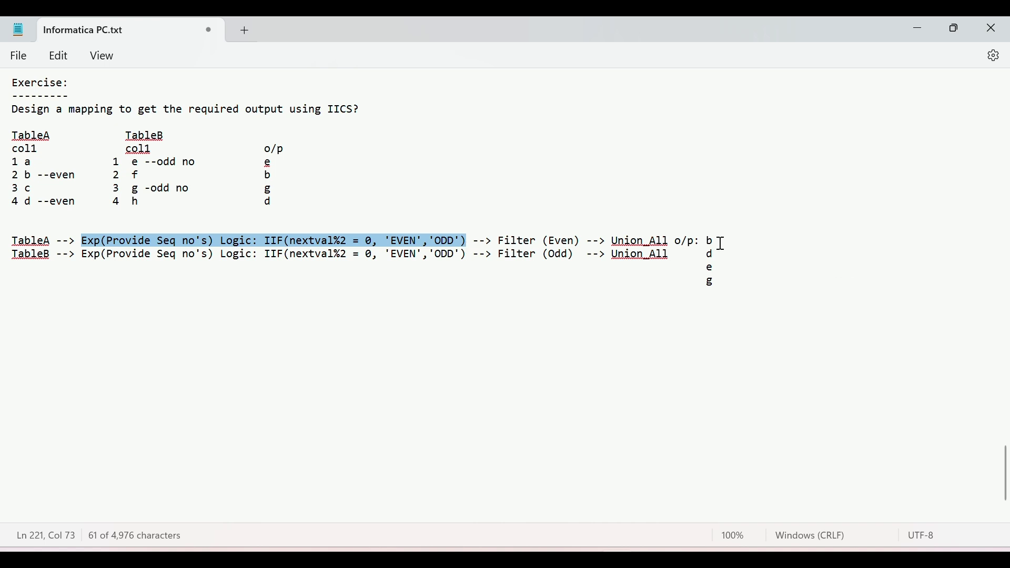
pyautogui.click(19, 307)
pyautogui.write('Af')
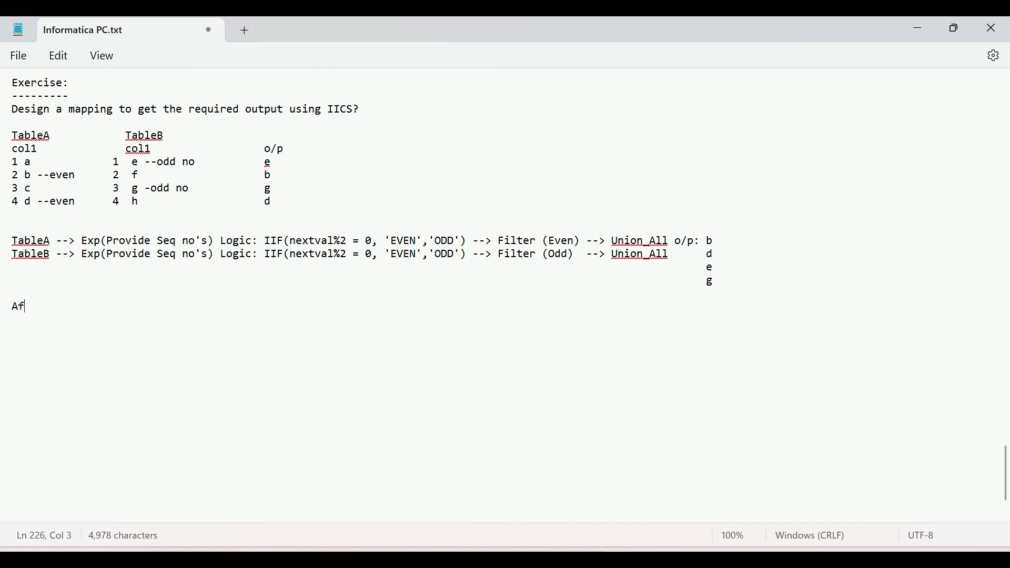
pyautogui.write('ter Union')
pyautogui.press('Return')
pyautogui.press('BackSpace')
pyautogui.write(':')
pyautogui.press('Return')
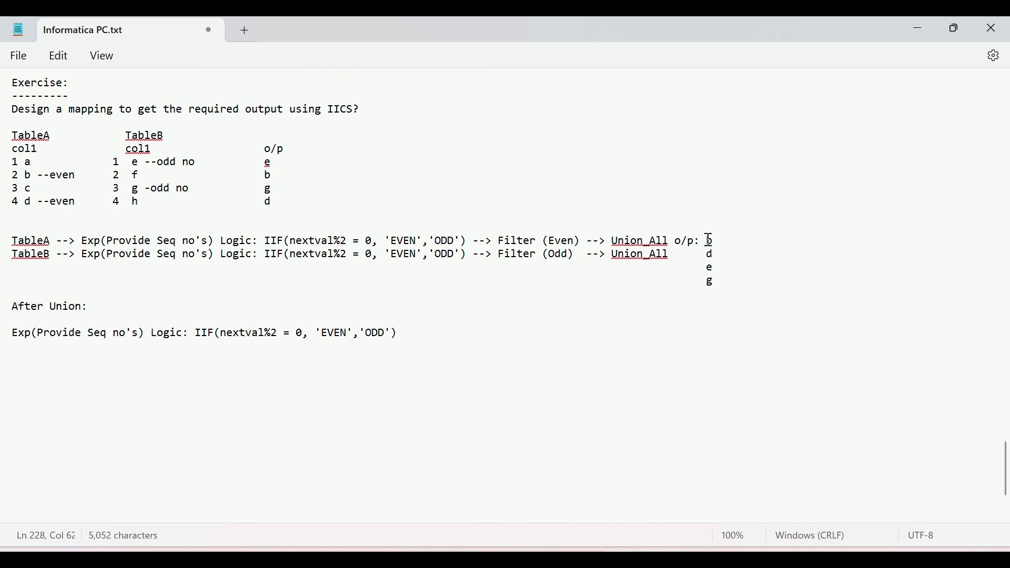
# Step: Number the union output rows b, d, e, g from 1 to 4 and check them against the After Union logic
pyautogui.click(742, 283)
pyautogui.write('1')
pyautogui.press('Down')
pyautogui.press('Left')
pyautogui.write('2 d ')
pyautogui.write('3 e ')
pyautogui.write('4')
pyautogui.moveTo(13, 333); pyautogui.dragTo(138, 333)
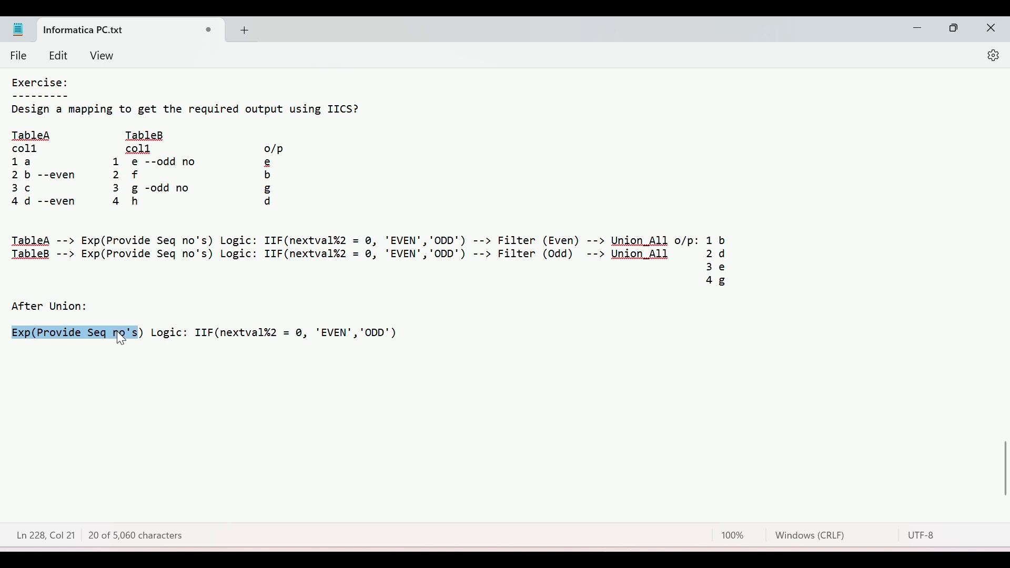
pyautogui.doubleClick(117, 335)
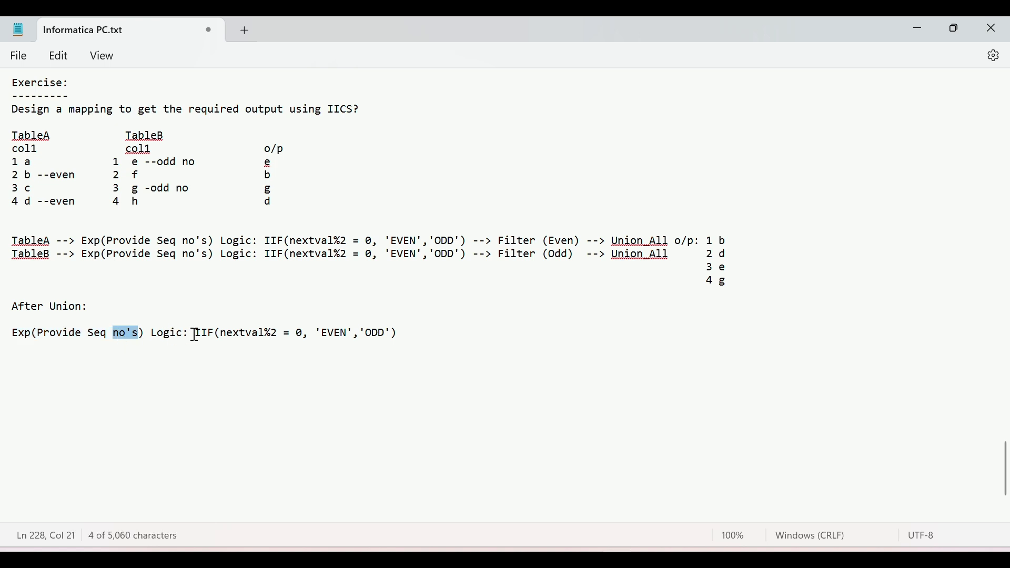
pyautogui.moveTo(196, 335); pyautogui.dragTo(402, 339)
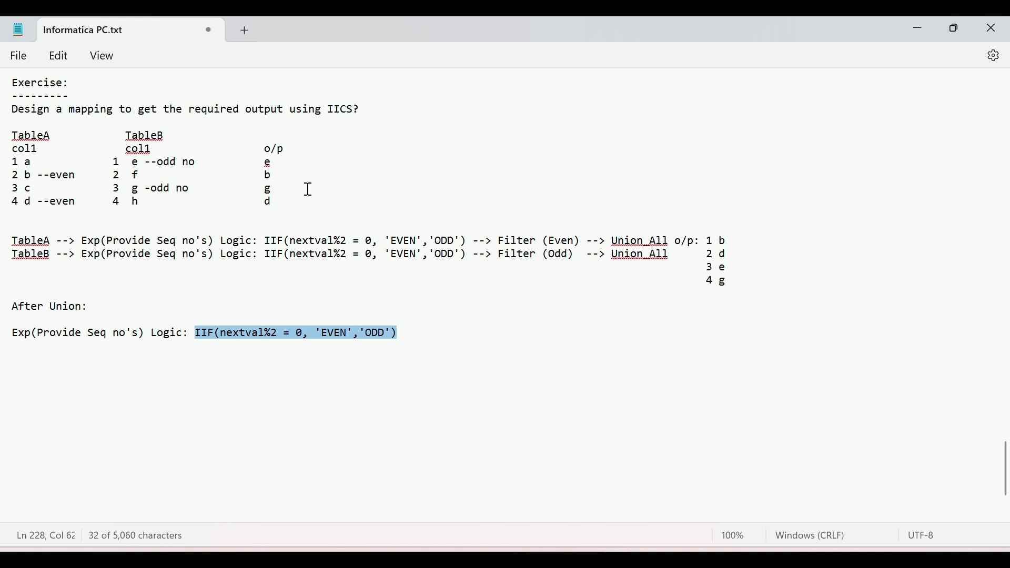
# Step: Prefix the required output rows e, b, g, d with sequence numbers 3, 1, 4 and 2
pyautogui.click(259, 162)
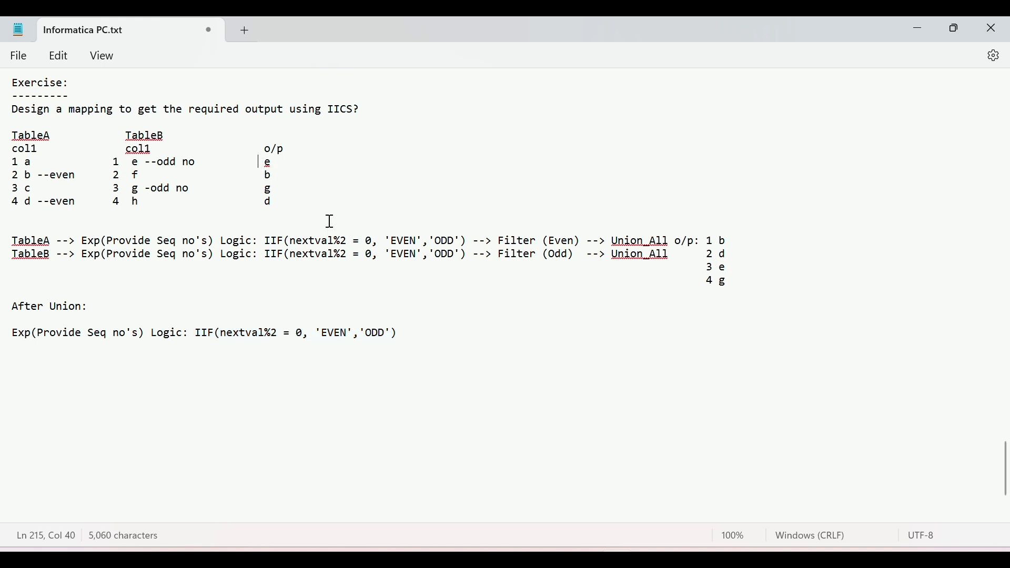
pyautogui.write('3')
pyautogui.press('Down')
pyautogui.write('1')
pyautogui.press('Down')
pyautogui.press('Left')
pyautogui.write('4')
pyautogui.press('Down')
pyautogui.press('Left')
pyautogui.write('2')
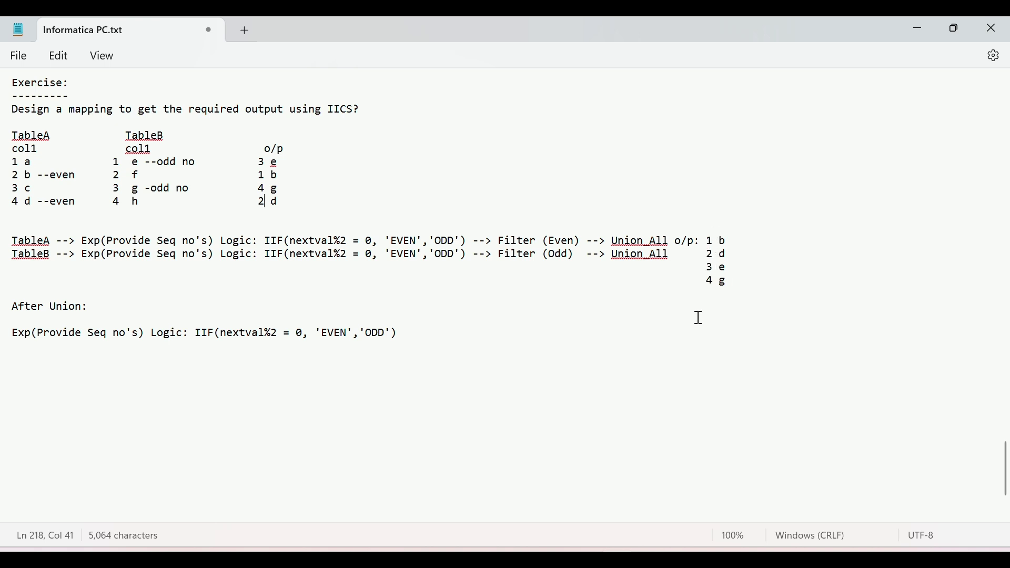
# Step: Append "--> Router" to the After Union expression and add "Even:" and "Odd :" group lines beneath it
pyautogui.click(406, 335)
pyautogui.write('--> Router')
pyautogui.press('Down')
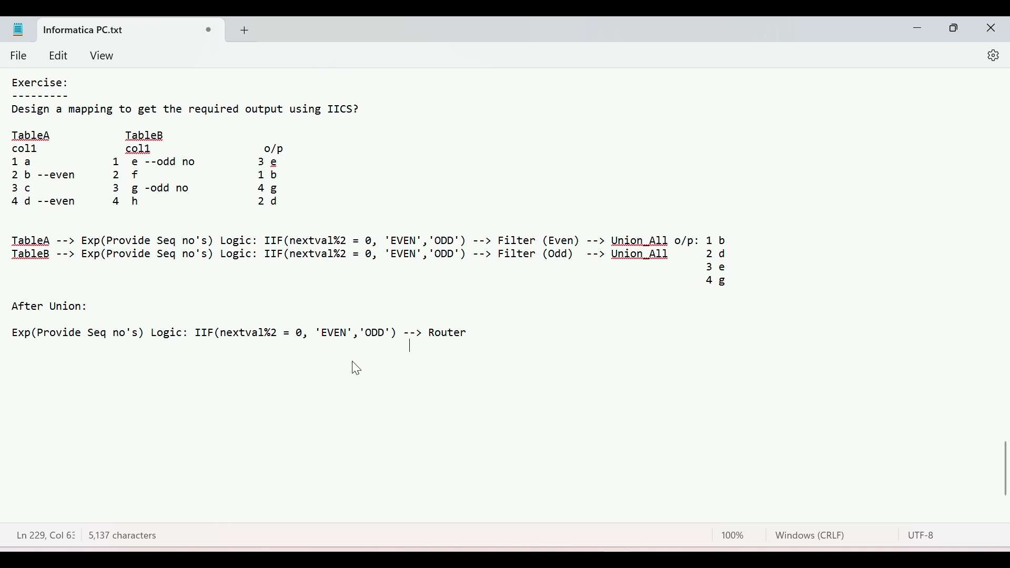
pyautogui.press('BackSpace')
pyautogui.press('BackSpace')
pyautogui.press('BackSpace')
pyautogui.write('Even:')
pyautogui.press('Return')
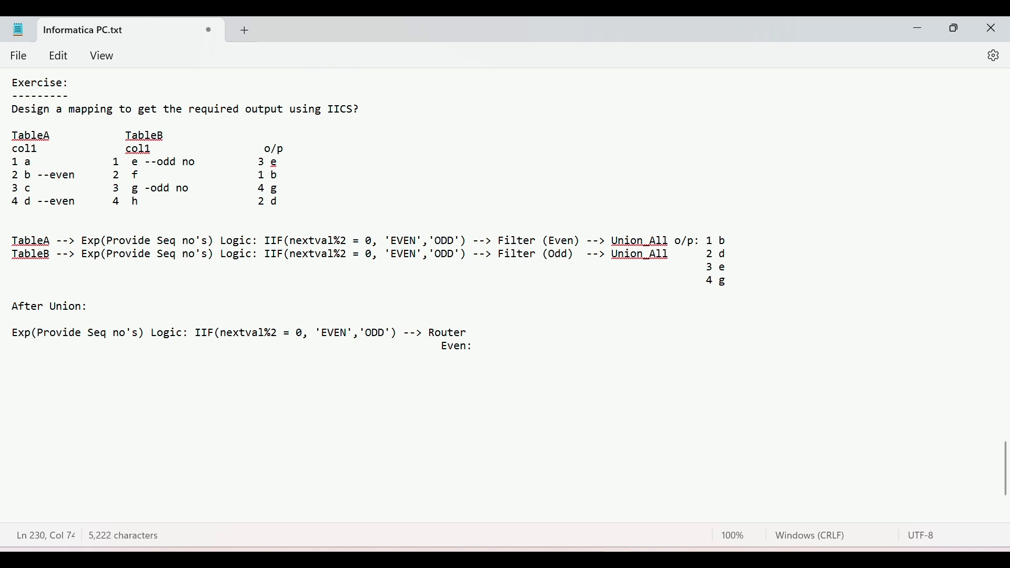
pyautogui.press('BackSpace')
pyautogui.press('BackSpace')
pyautogui.press('BackSpace')
pyautogui.press('BackSpace')
pyautogui.press('BackSpace')
pyautogui.write('Odd :')
# Step: Fill in the router groups with d, g for Even and b, e for Odd
pyautogui.press('Up')
pyautogui.write('d')
pyautogui.write(',')
pyautogui.write(' g')
pyautogui.write('b')
pyautogui.write(',')
pyautogui.write('e')
pyautogui.click(505, 347)
pyautogui.press('Down')
pyautogui.press('Home')
pyautogui.write('---')
pyautogui.press('BackSpace')
pyautogui.press('BackSpace')
pyautogui.press('BackSpace')
pyautogui.press('BackSpace')
pyautogui.press('Return')
pyautogui.click(491, 347)
pyautogui.click(498, 360)
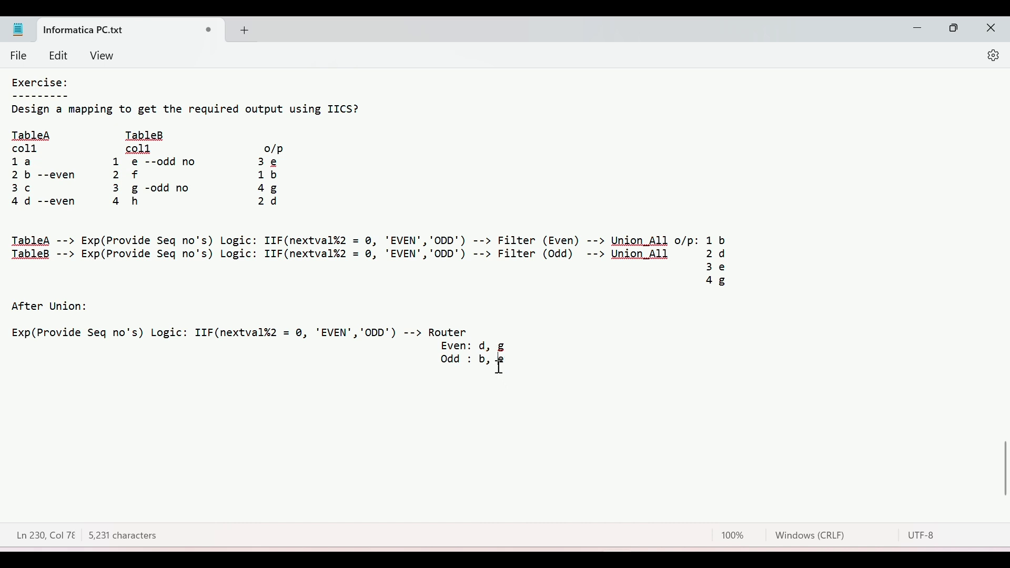
# Step: Route the Even group to "---> Tgt_Tab" and the Odd group to "---> Tgt_Tab1"
pyautogui.click(515, 349)
pyautogui.write('---> Tgt Tab1')
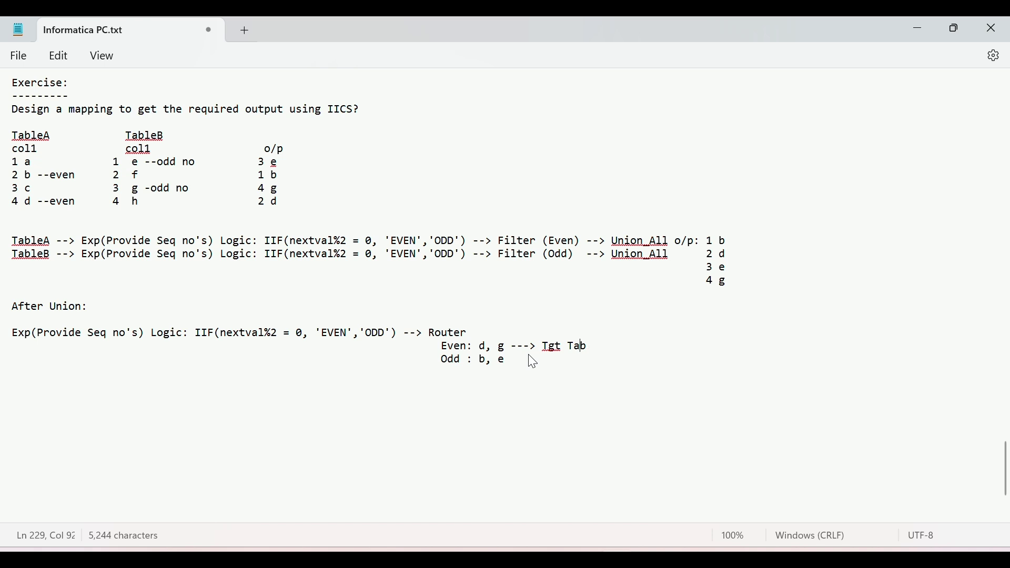
pyautogui.press('Left')
pyautogui.press('Left')
pyautogui.press('Left')
pyautogui.press('BackSpace')
pyautogui.write('_')
pyautogui.write('> ')
pyautogui.write('Ta')
pyautogui.press('BackSpace')
pyautogui.write('gt_tab')
pyautogui.press('Left')
pyautogui.press('Left')
pyautogui.press('BackSpace')
pyautogui.write('Tab1')
pyautogui.press('Left')
pyautogui.press('Left')
pyautogui.press('Left')
pyautogui.press('Left')
pyautogui.press('Left')
# Step: Review the whole mapping design, from the source tables and required output to the union, After Union logic and router targets
pyautogui.moveTo(272, 158); pyautogui.dragTo(295, 209)
pyautogui.click(296, 203)
pyautogui.moveTo(598, 364); pyautogui.dragTo(120, 238)
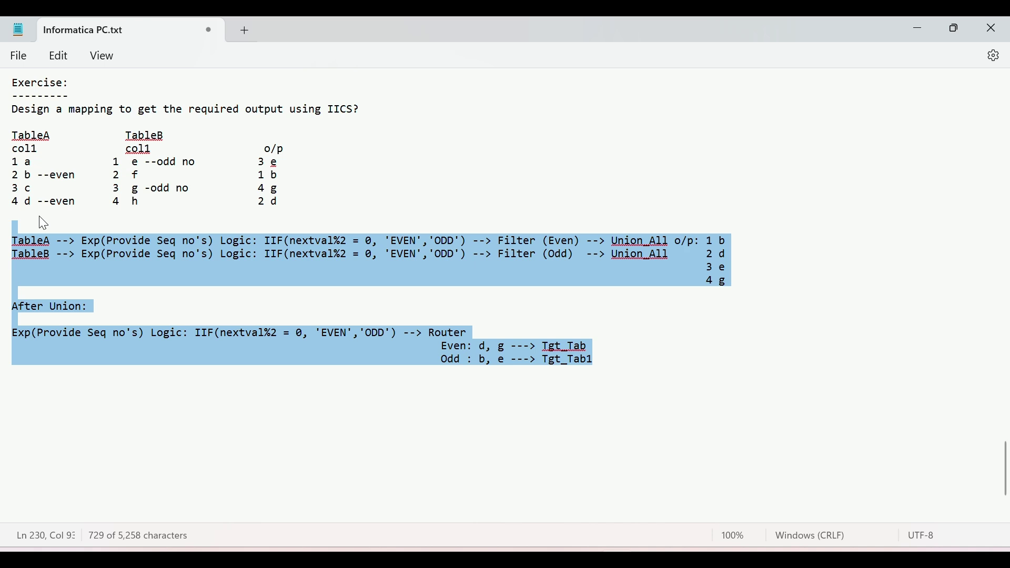
pyautogui.moveTo(41, 218); pyautogui.dragTo(16, 240)
pyautogui.click(104, 308)
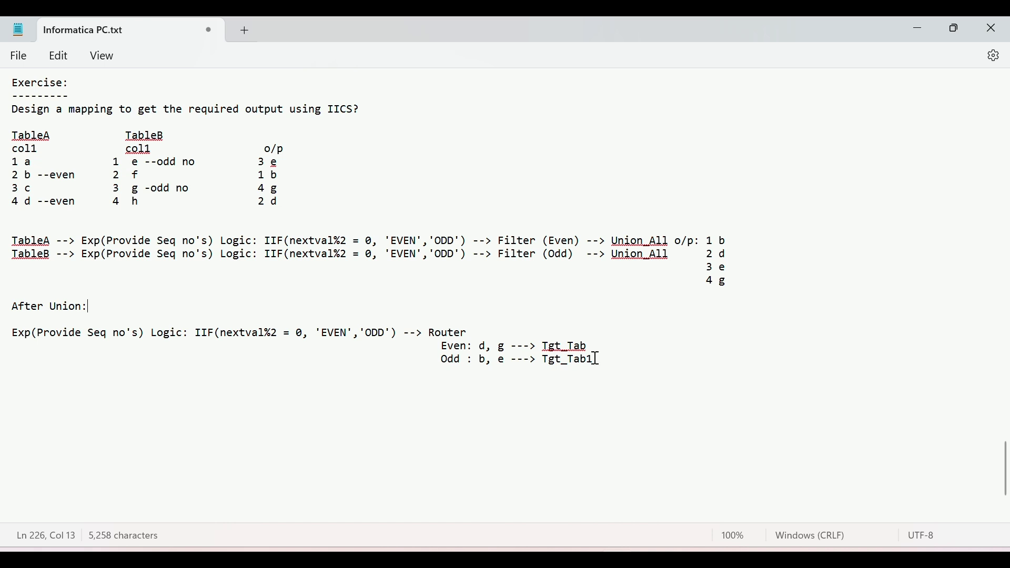
pyautogui.moveTo(597, 360); pyautogui.dragTo(13, 145)
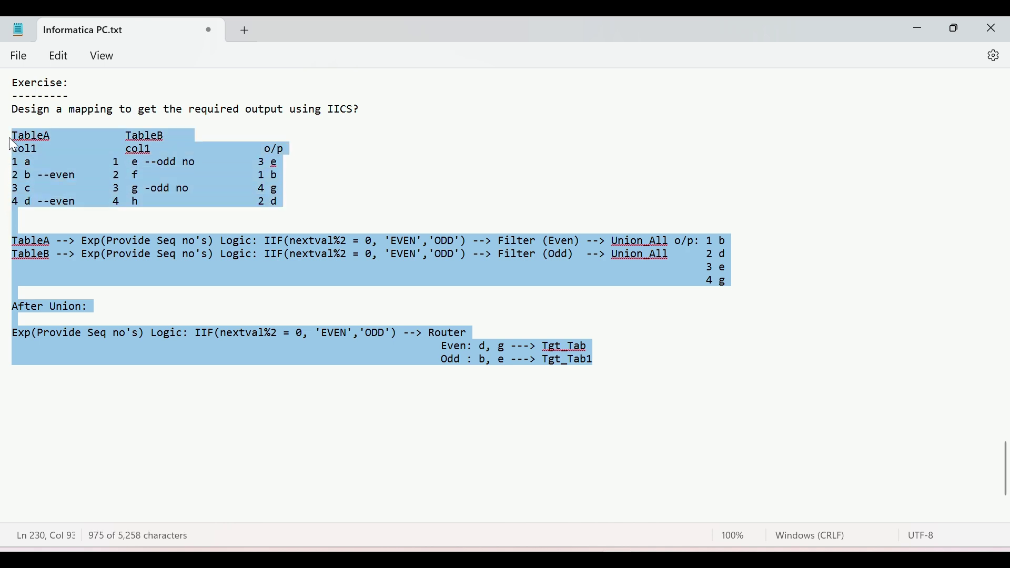
pyautogui.click(132, 323)
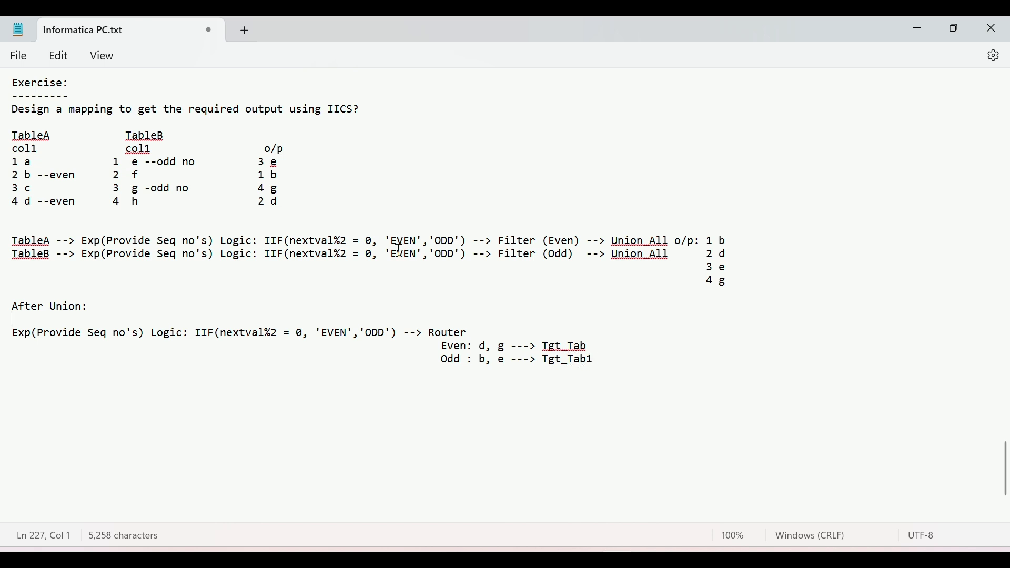
pyautogui.moveTo(226, 333); pyautogui.dragTo(266, 342)
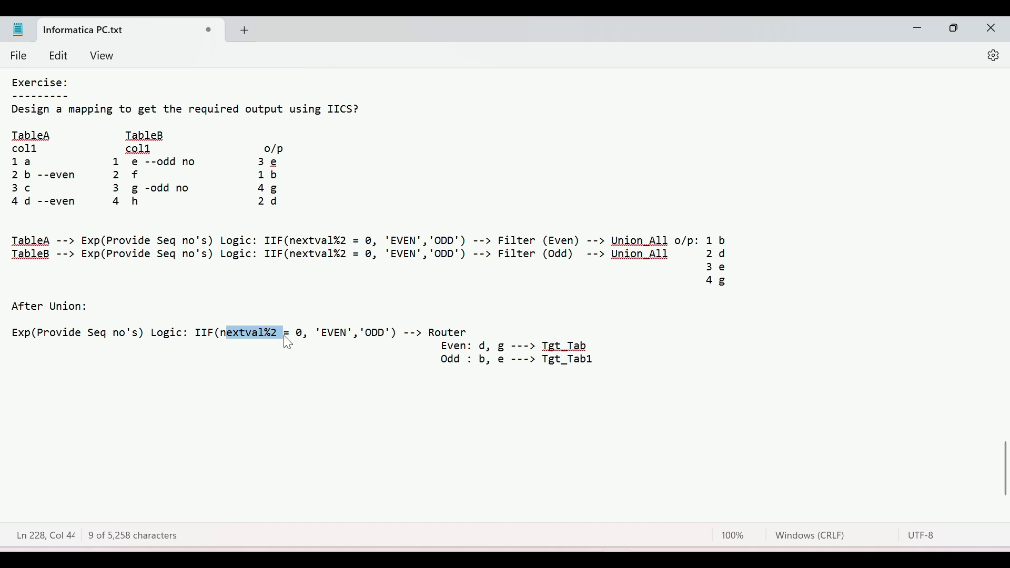
pyautogui.click(284, 348)
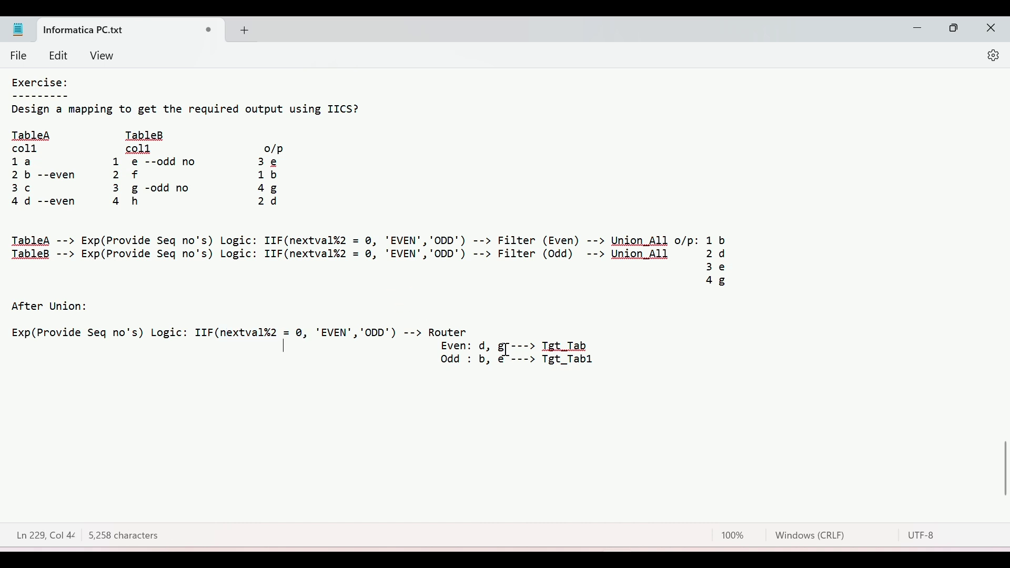
pyautogui.click(678, 240)
# Step: Switch to Informatica Data Integration in the browser and create a new blank mapping
pyautogui.click(479, 559)
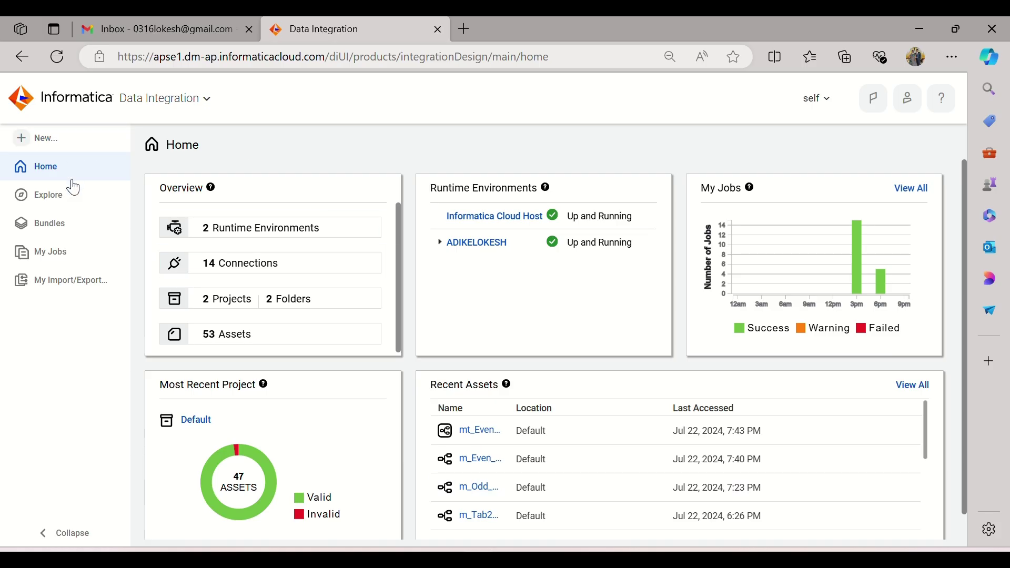
pyautogui.click(42, 139)
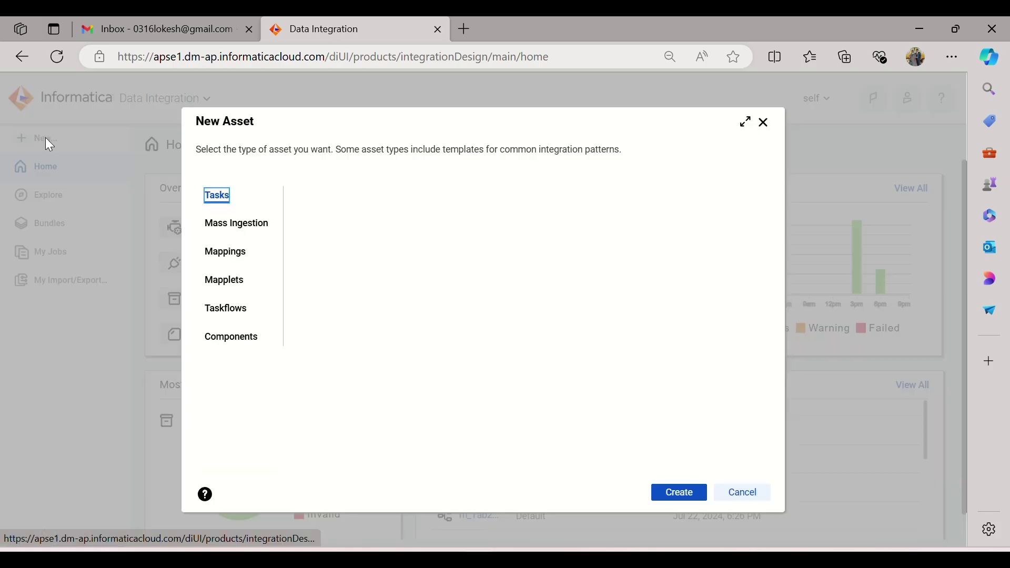
pyautogui.click(231, 254)
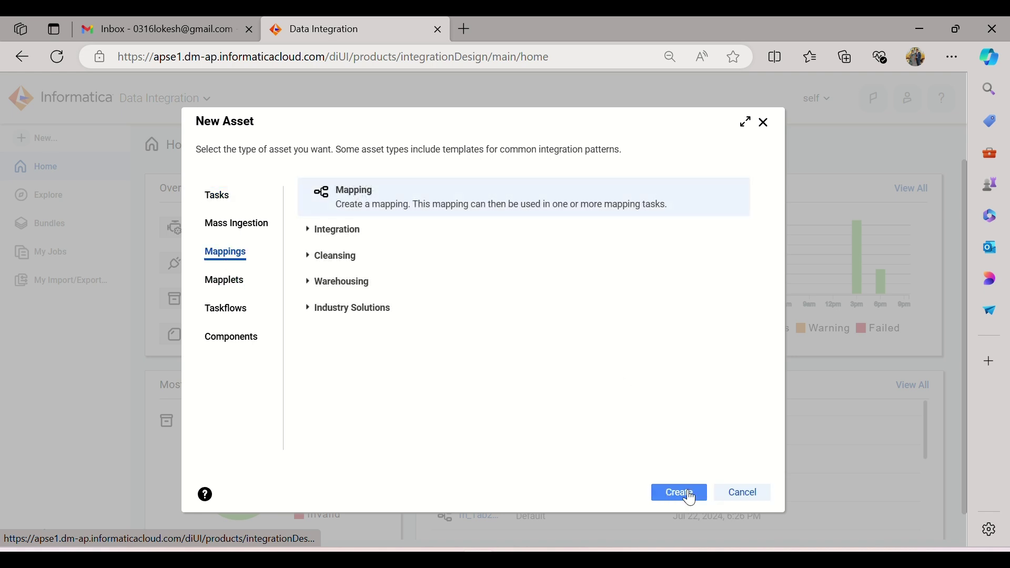
pyautogui.click(684, 493)
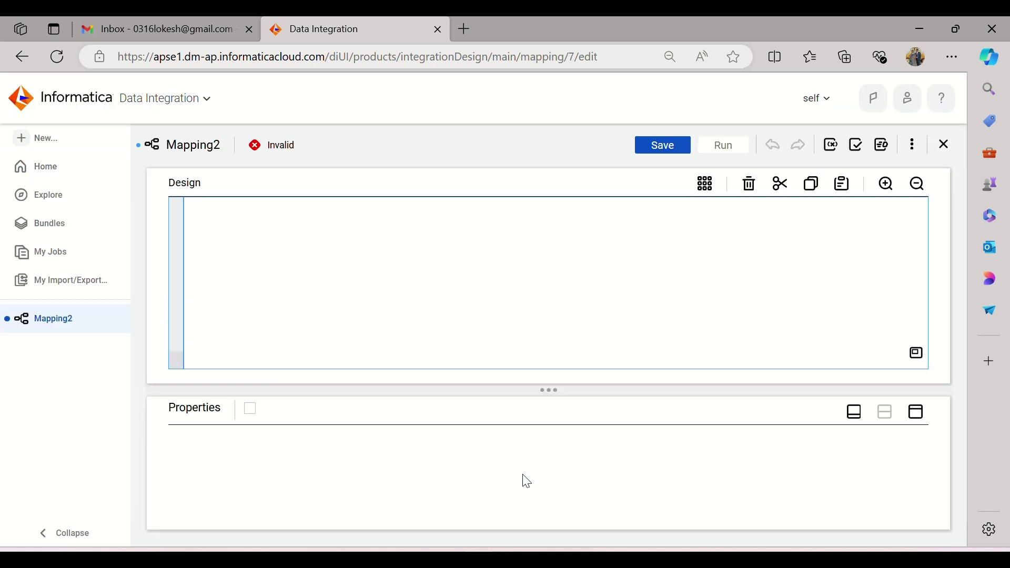
# Step: Name the mapping m_Custome_Even_Odd_Load
pyautogui.moveTo(304, 445); pyautogui.dragTo(234, 440)
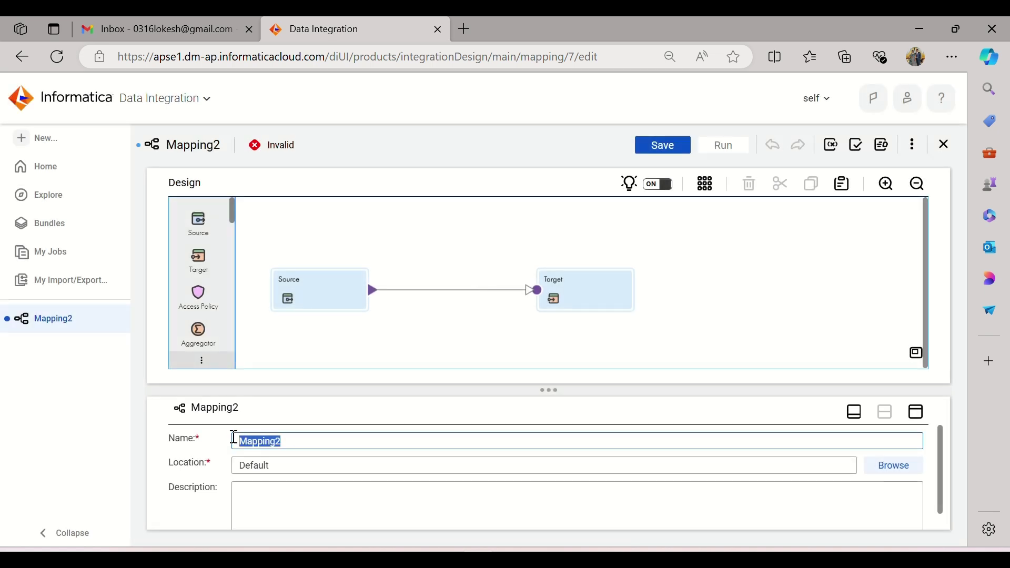
pyautogui.write('m_Cus')
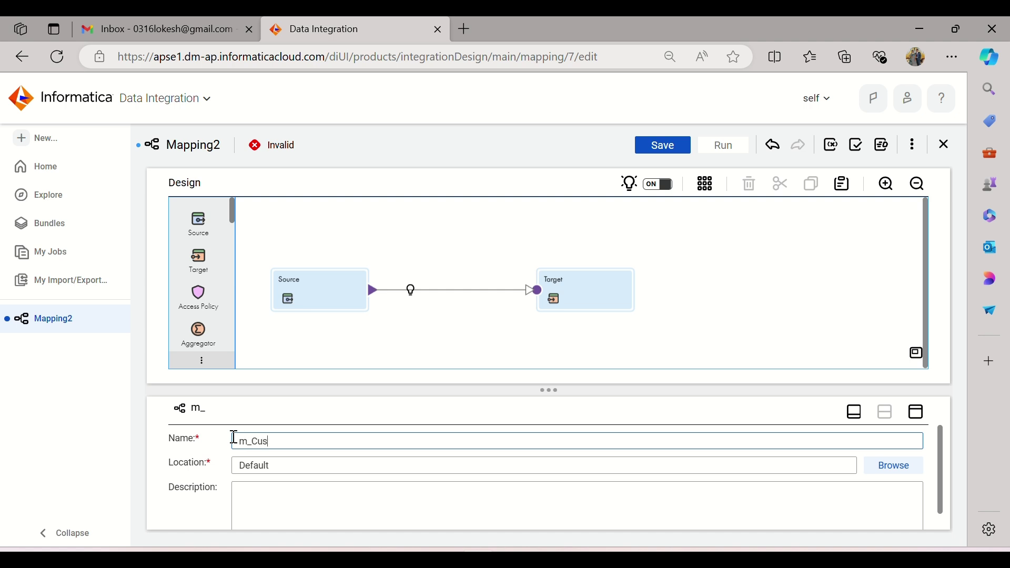
pyautogui.write('tome_Even_Odd_Load')
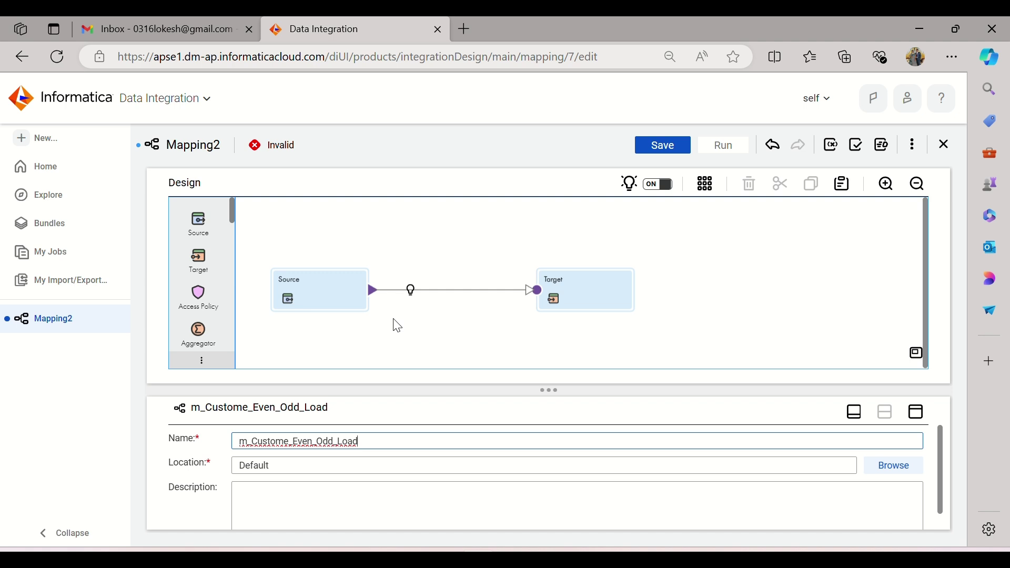
pyautogui.click(398, 327)
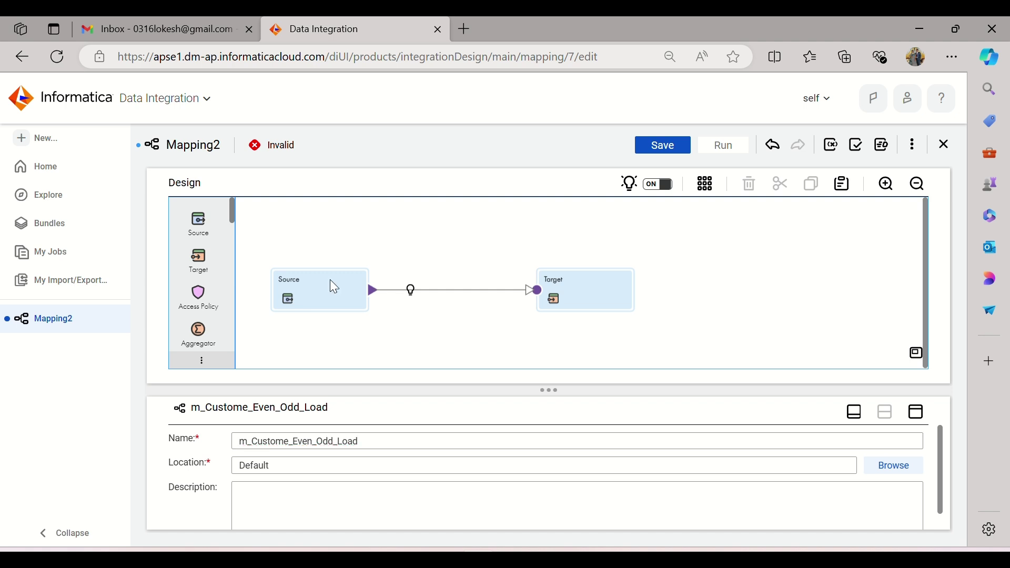
# Step: Delete the link between Source and Target and move both transformations higher on the canvas
pyautogui.moveTo(334, 287); pyautogui.dragTo(326, 240)
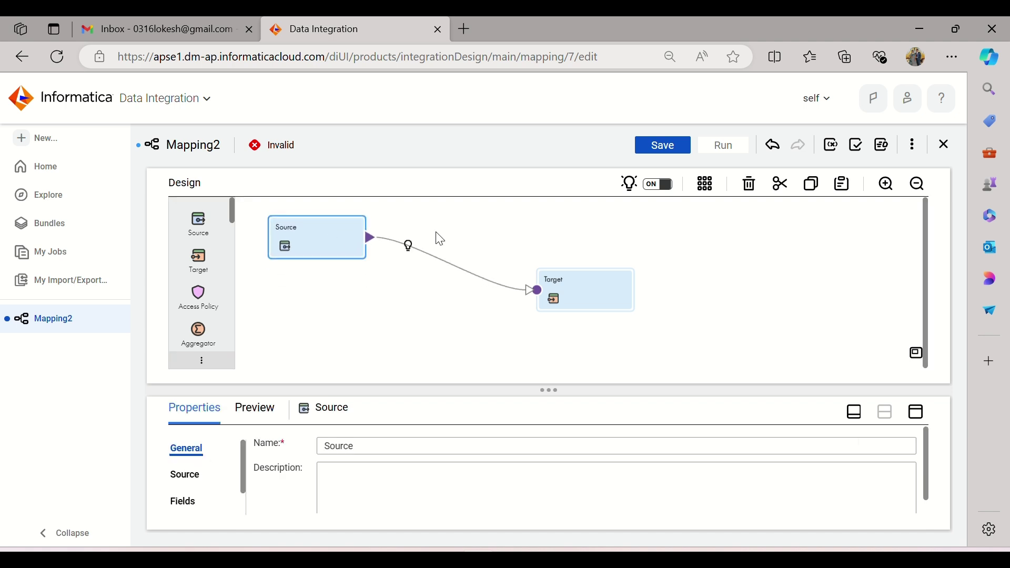
pyautogui.click(446, 285)
pyautogui.press('Delete')
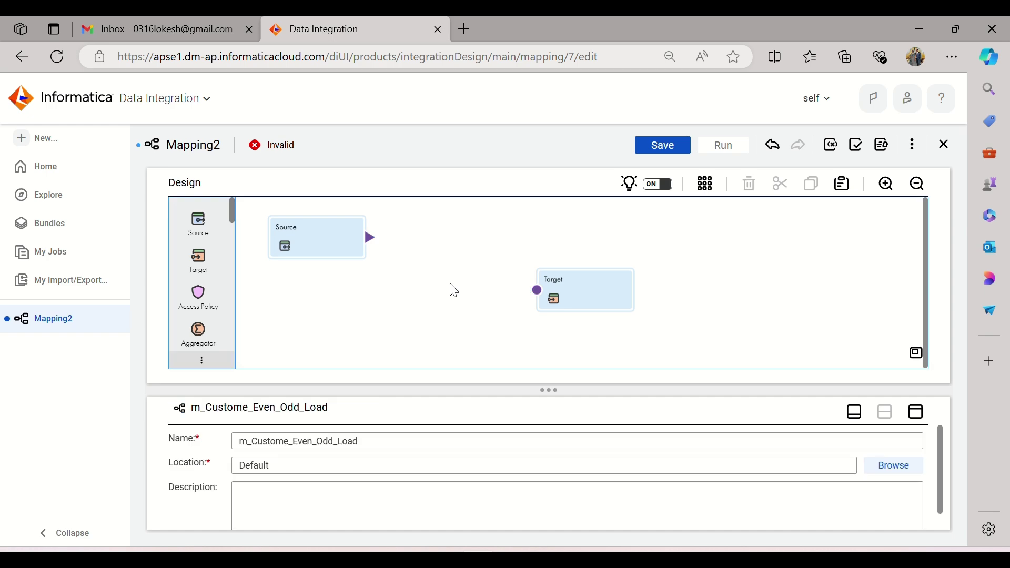
pyautogui.moveTo(597, 287); pyautogui.dragTo(558, 237)
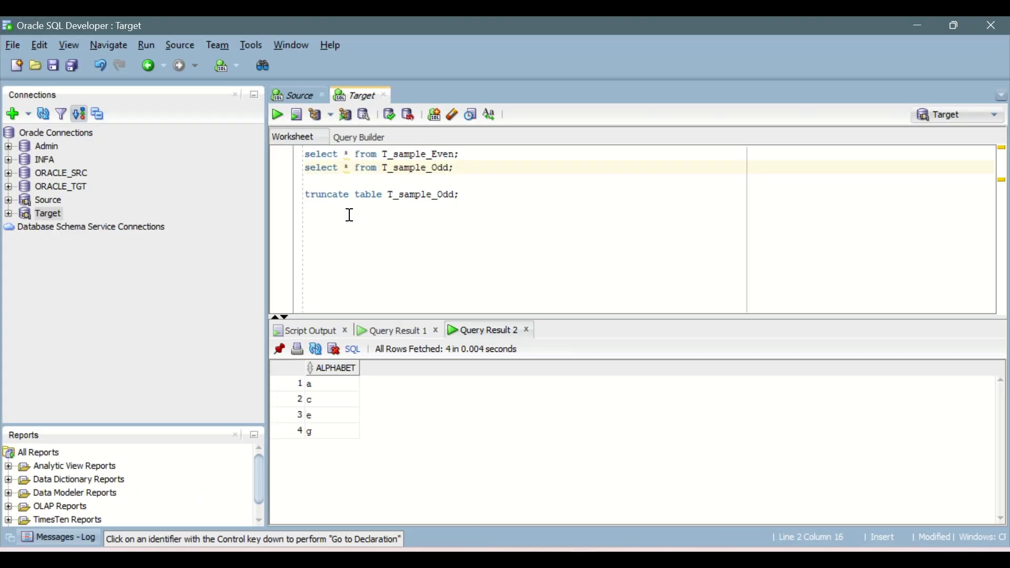
# Step: Bring up the Source worksheet, expand the Source connection and refresh its list of tables
pyautogui.click(299, 96)
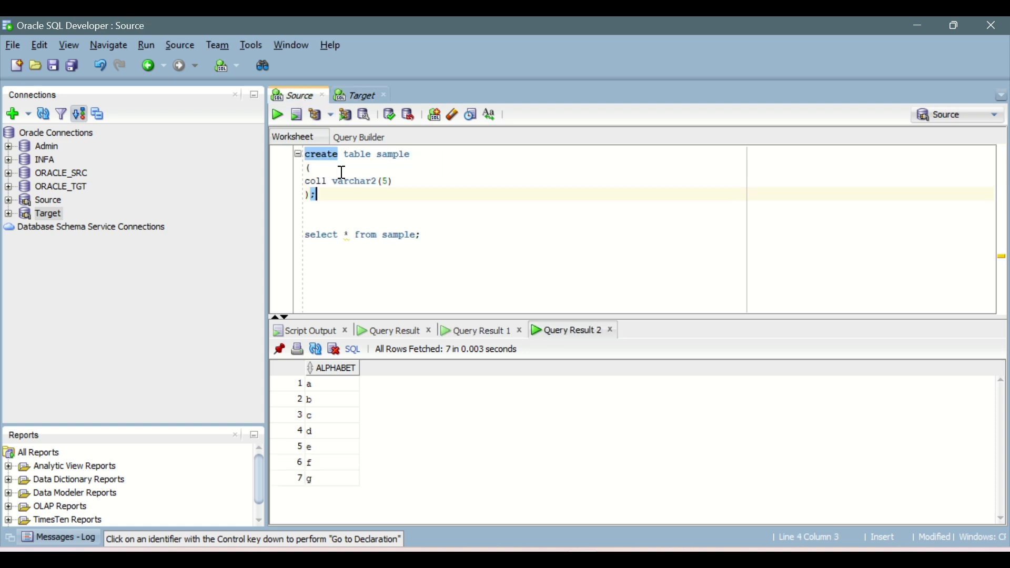
pyautogui.doubleClick(21, 200)
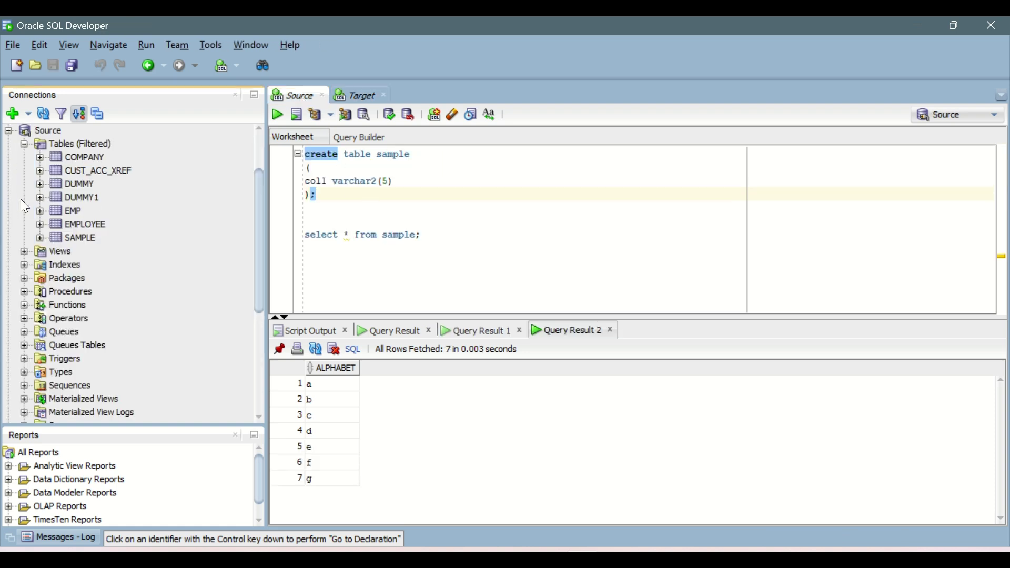
pyautogui.click(44, 114)
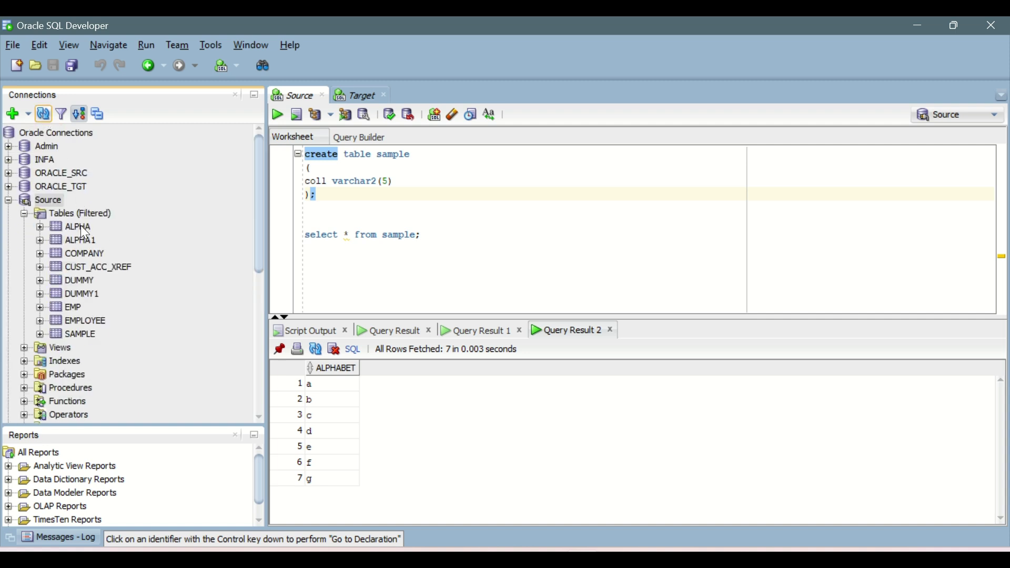
# Step: Change the Source worksheet's query to select * from alpha; and run it
pyautogui.doubleClick(406, 235)
pyautogui.write('alph')
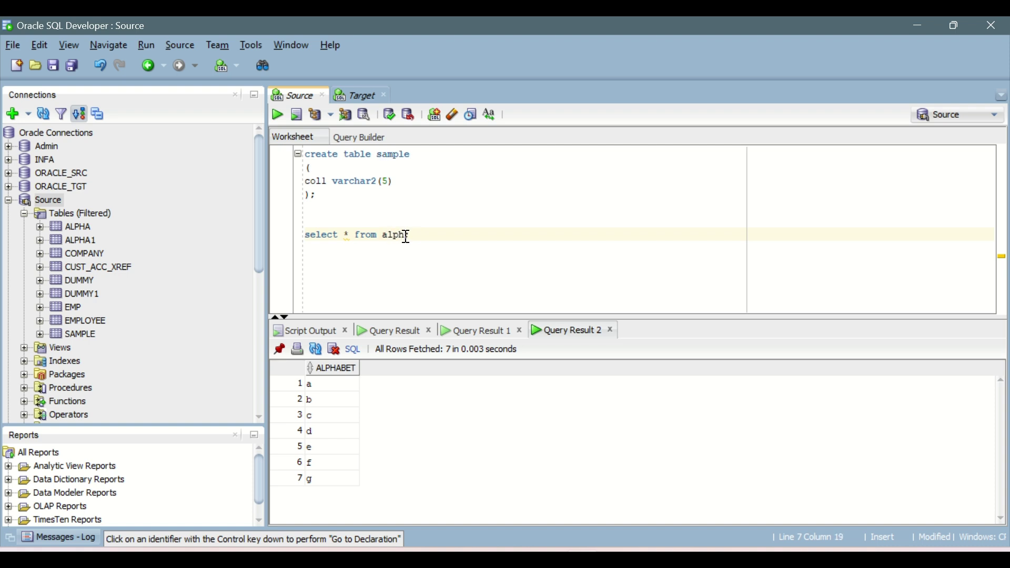
pyautogui.write('a;')
pyautogui.hotkey('ctrl', 'Return')
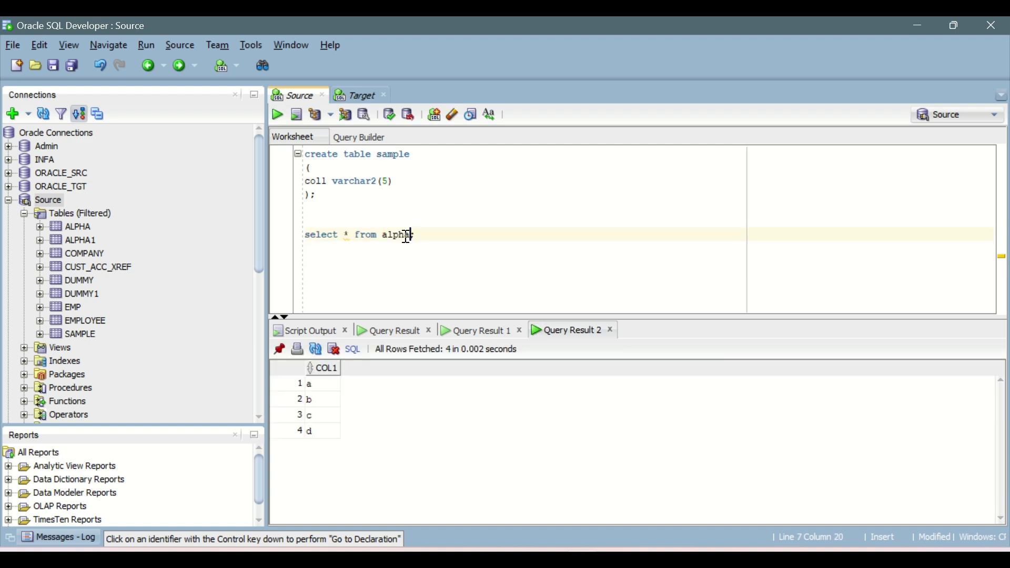
# Step: Duplicate the alpha query on the line below, change the copy's table to alpha1 and run it
pyautogui.moveTo(418, 236); pyautogui.dragTo(286, 246)
pyautogui.hotkey('ctrl', 'c')
pyautogui.press('Down')
pyautogui.hotkey('ctrl', 'v')
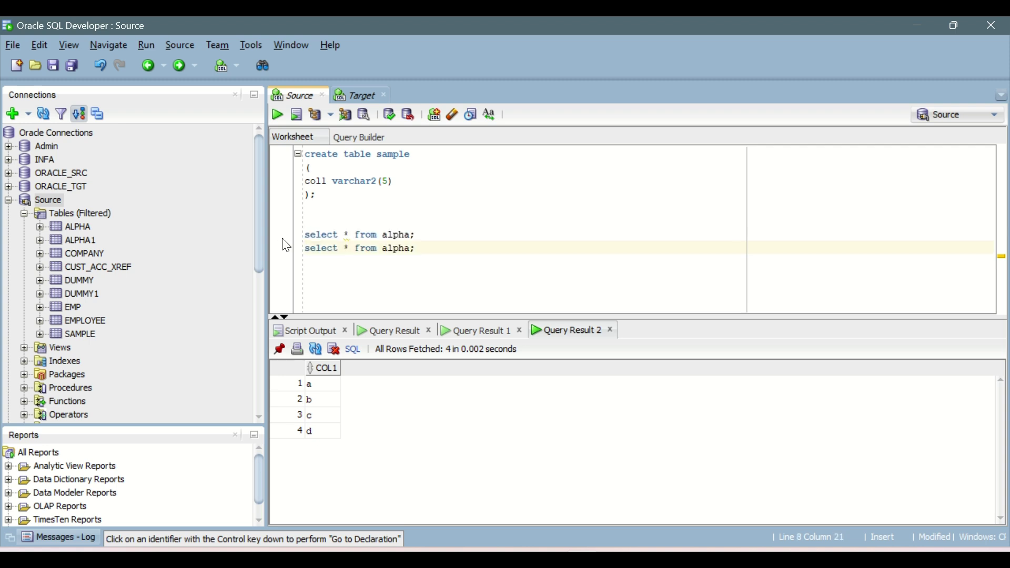
pyautogui.press('Left')
pyautogui.hotkey('ctrl', 'Return')
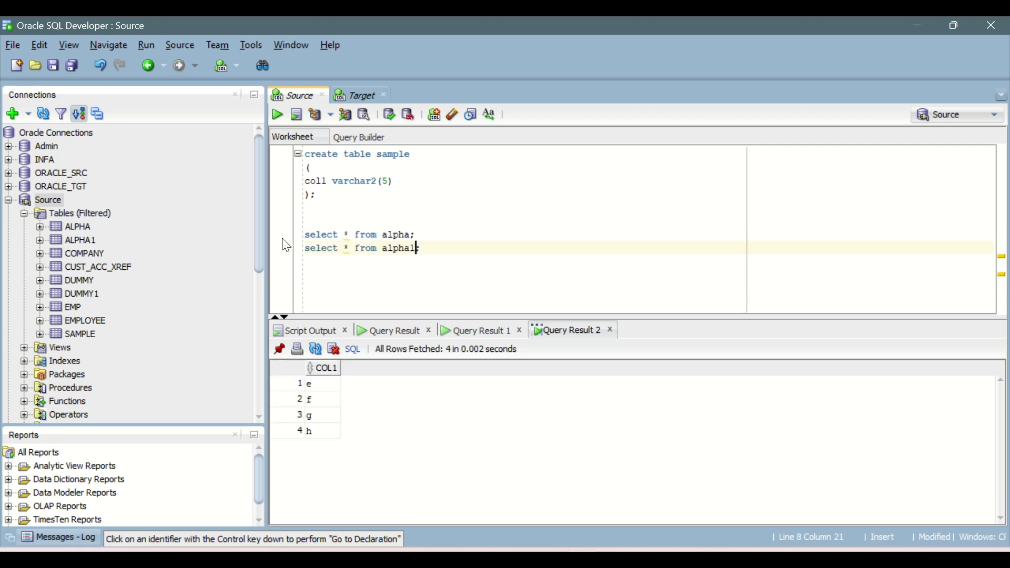
# Step: Run the alpha and alpha1 queries again to compare the rows in the two source tables
pyautogui.click(367, 233)
pyautogui.click(276, 116)
pyautogui.hotkey('ctrl', 'Return')
# Step: Bring up the Target worksheet, collapse the Source connection, then expand the Target connection and refresh its tables
pyautogui.click(362, 95)
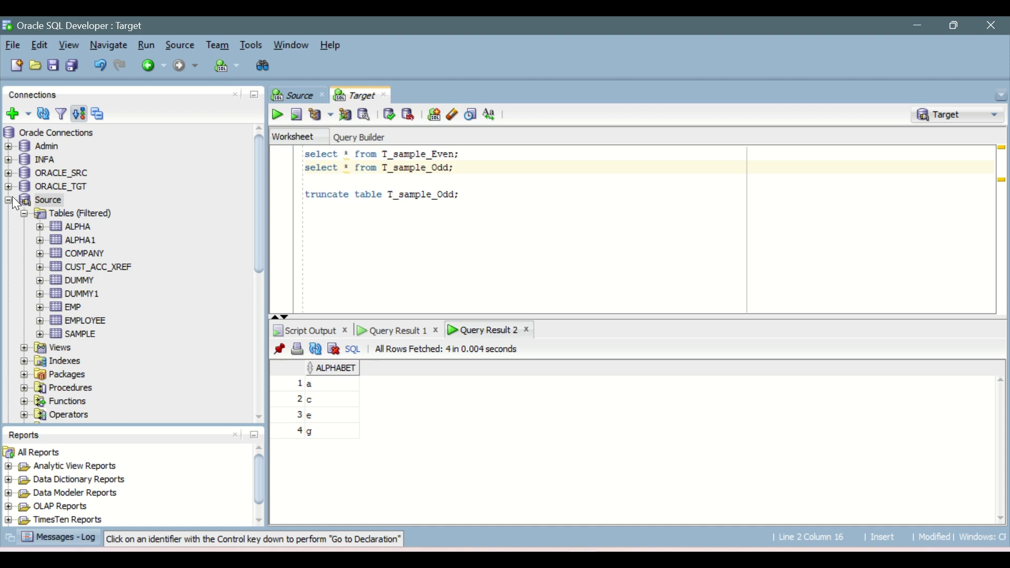
pyautogui.click(9, 200)
pyautogui.click(10, 213)
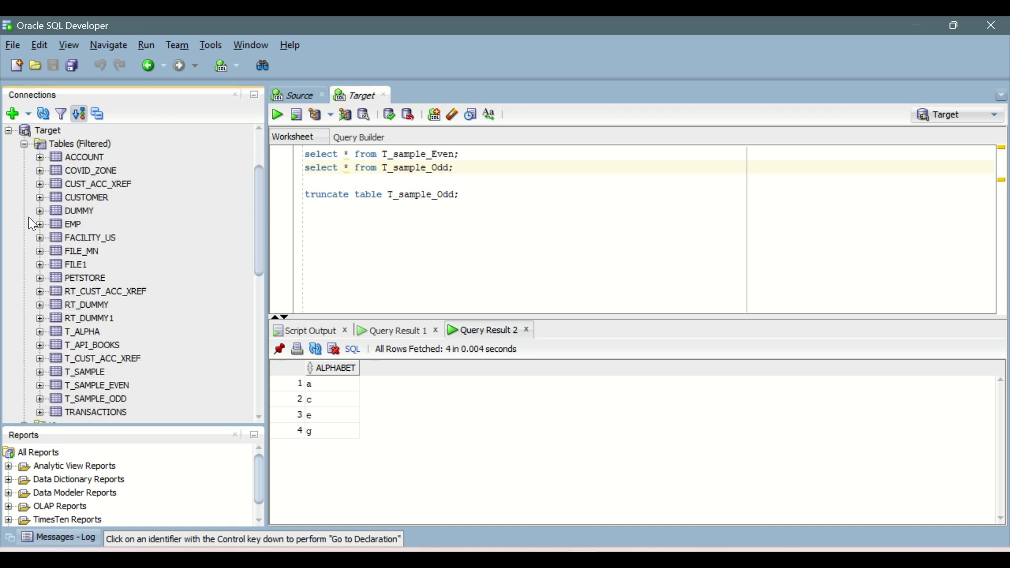
pyautogui.click(50, 131)
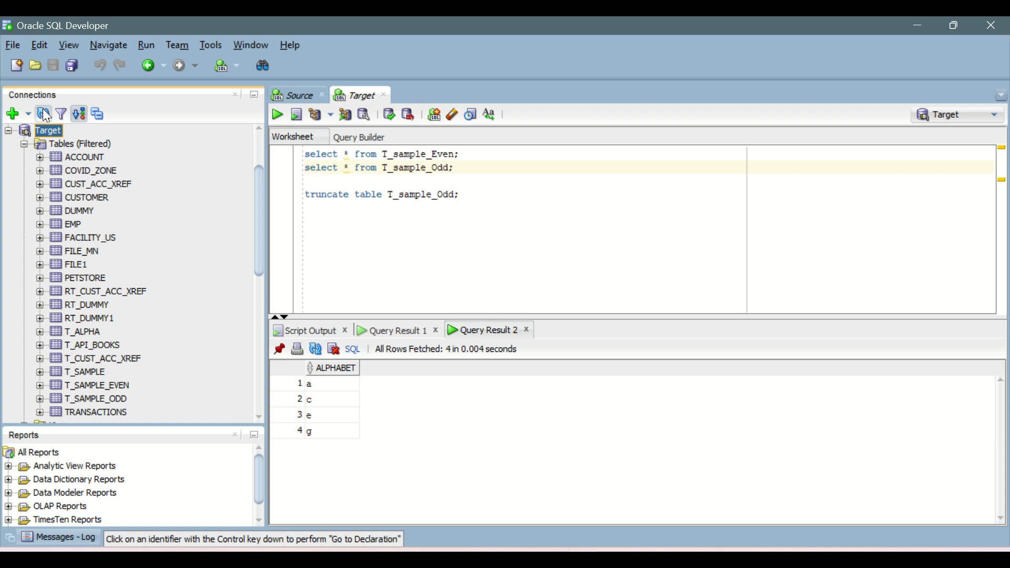
pyautogui.click(45, 113)
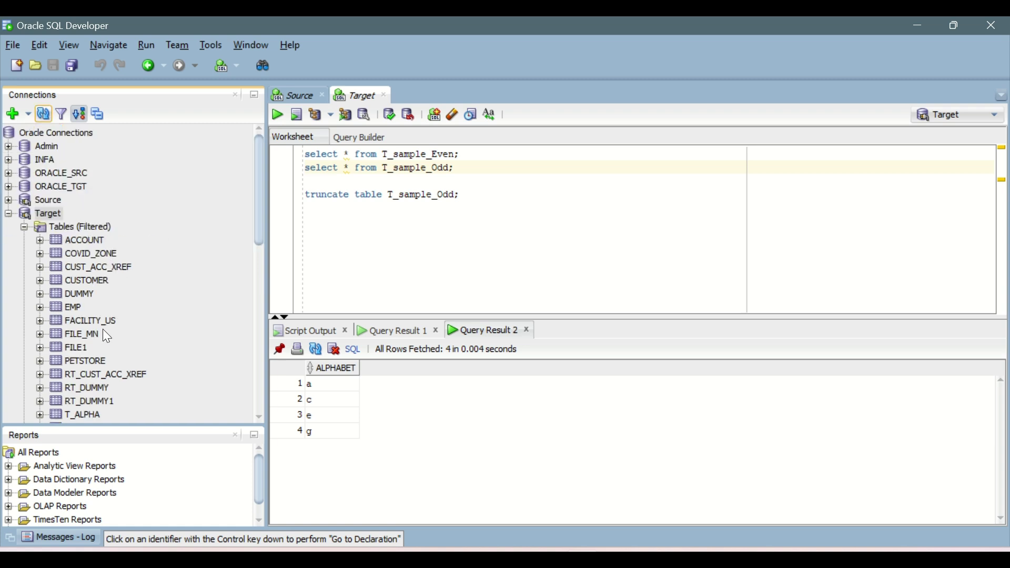
pyautogui.scroll(-1, 95, 365)
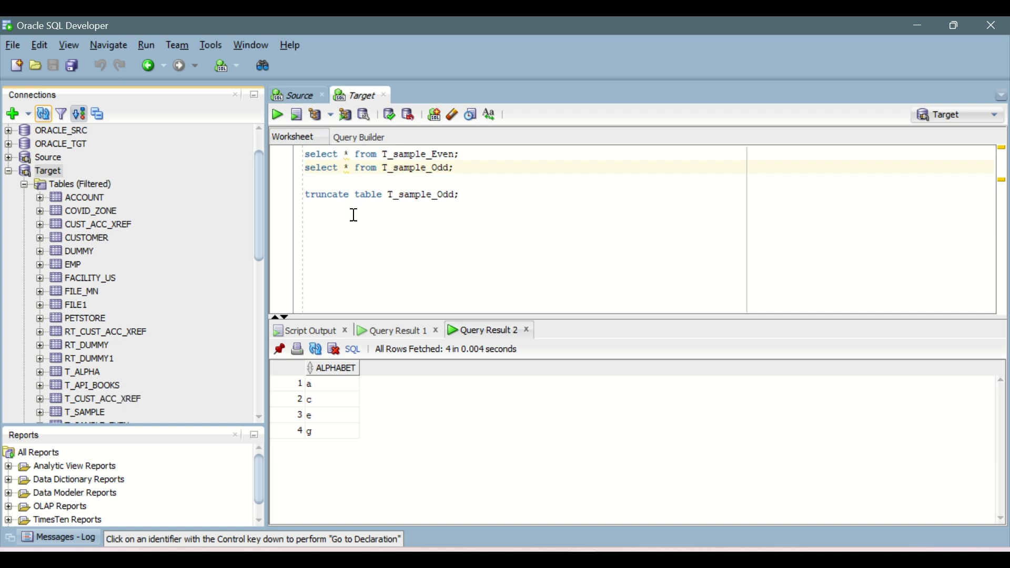
# Step: Change the truncate statement's table to T_alpha and run it to empty that target table
pyautogui.moveTo(400, 196); pyautogui.dragTo(453, 196)
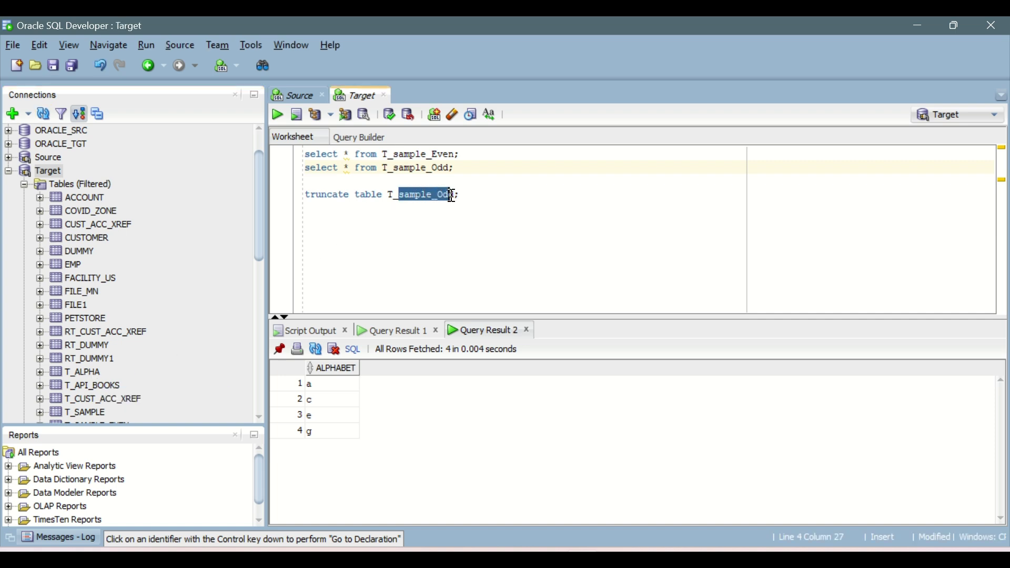
pyautogui.write('alpha')
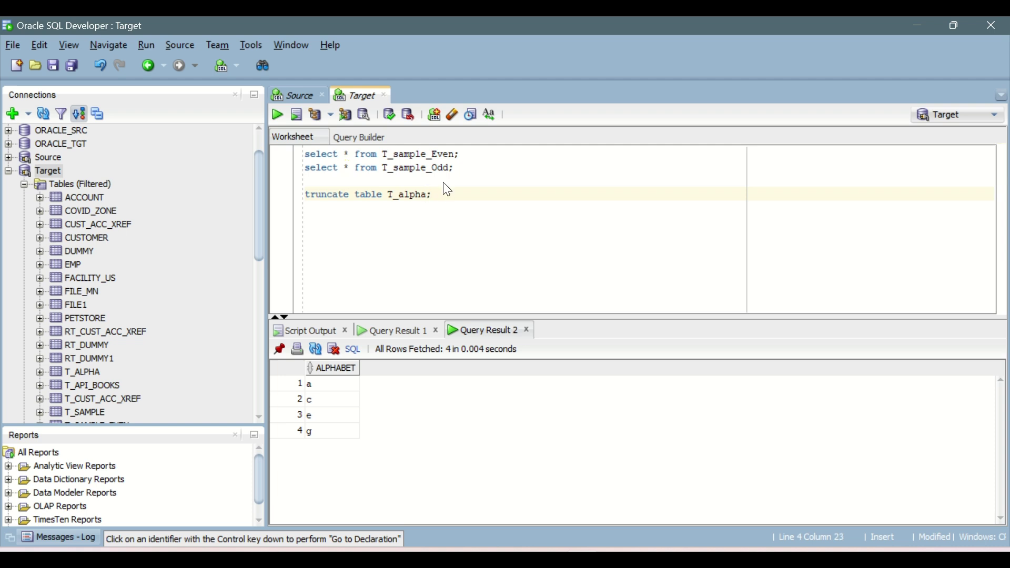
pyautogui.press('F5')
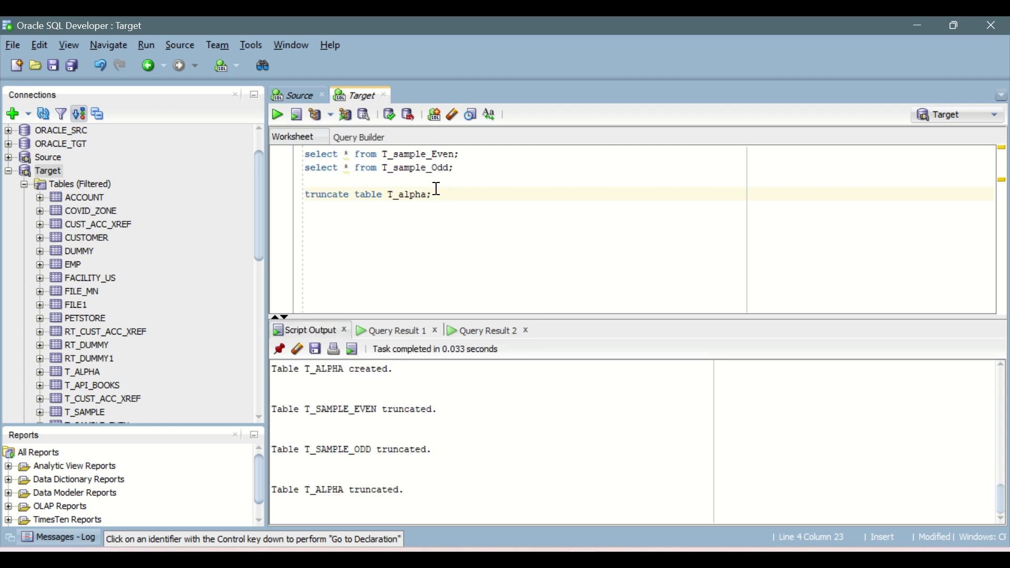
# Step: Reduce the Target worksheet to the single query select * from T_alpha; and run it
pyautogui.doubleClick(403, 199)
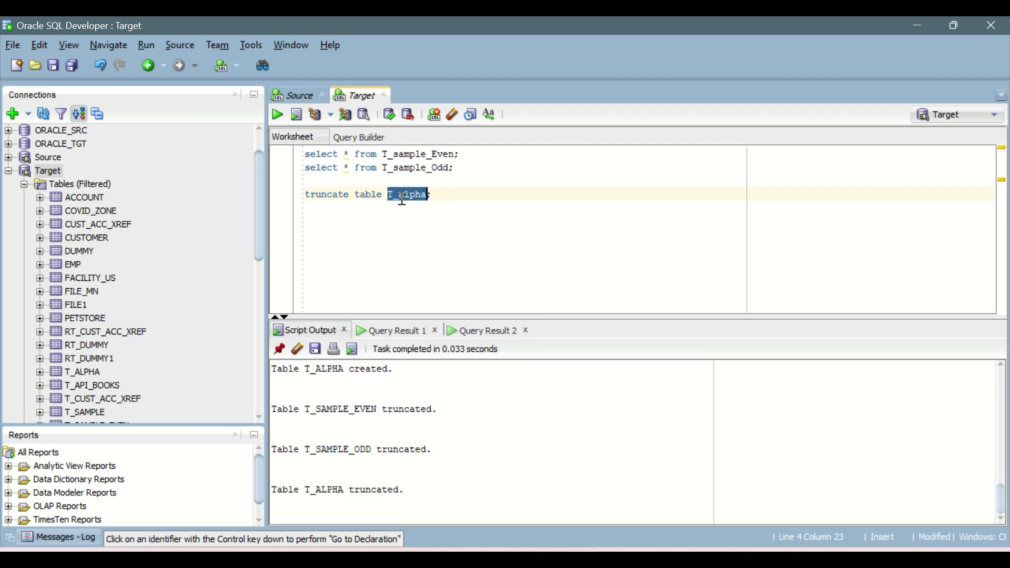
pyautogui.doubleClick(406, 154)
pyautogui.hotkey('ctrl', 'v')
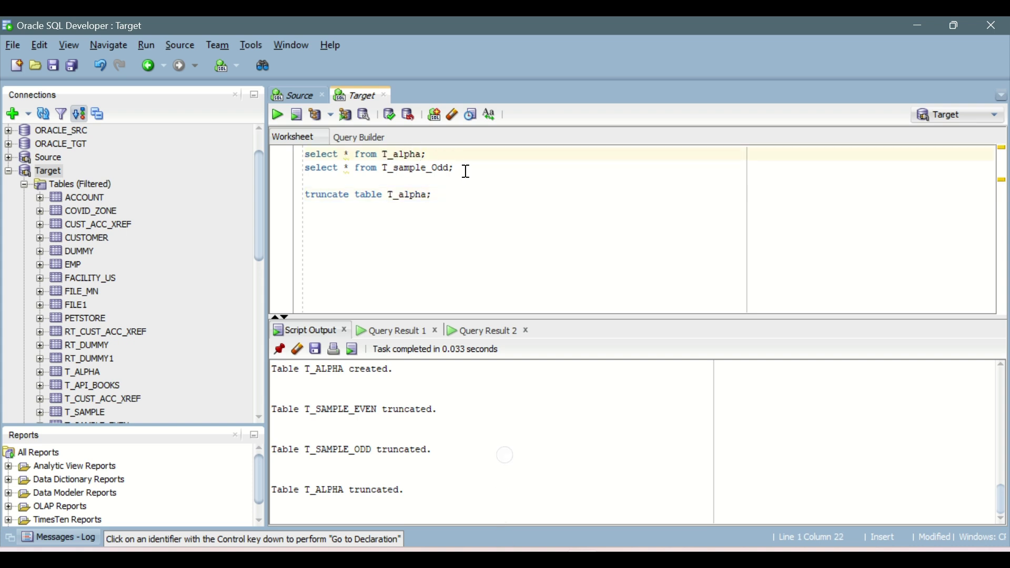
pyautogui.moveTo(467, 169); pyautogui.dragTo(287, 205)
pyautogui.press('Delete')
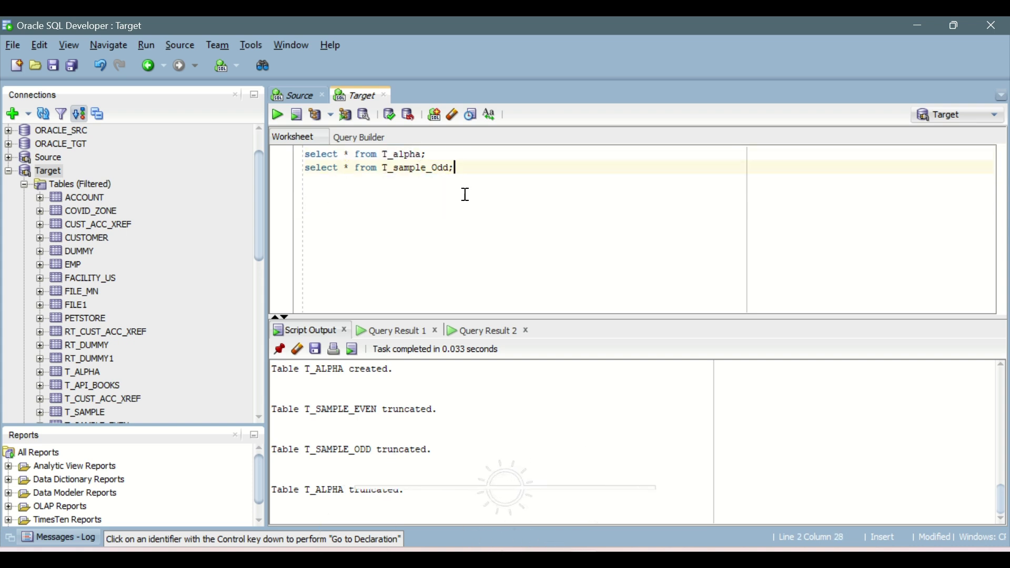
pyautogui.moveTo(481, 166); pyautogui.dragTo(303, 173)
pyautogui.press('Delete')
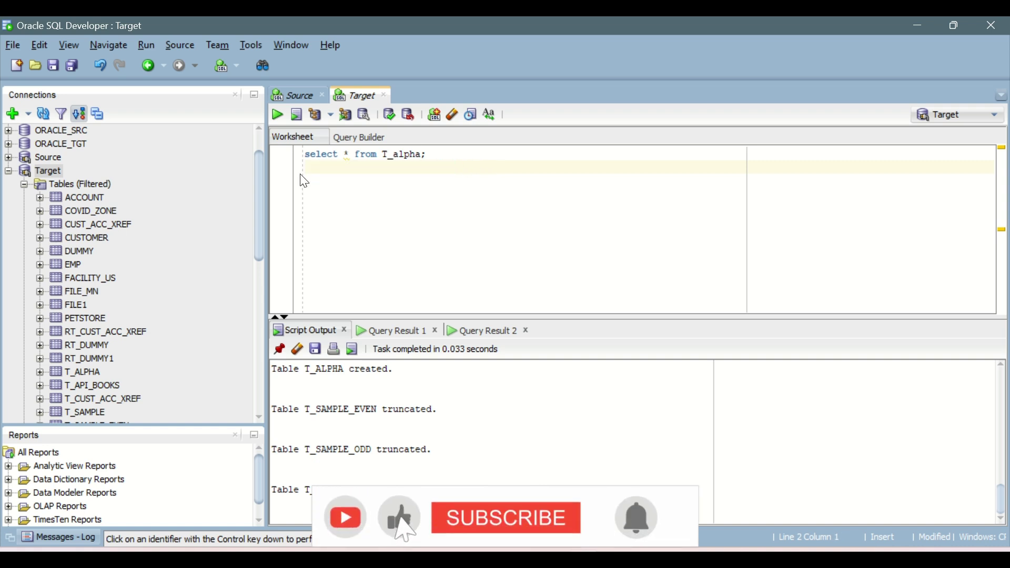
pyautogui.click(350, 153)
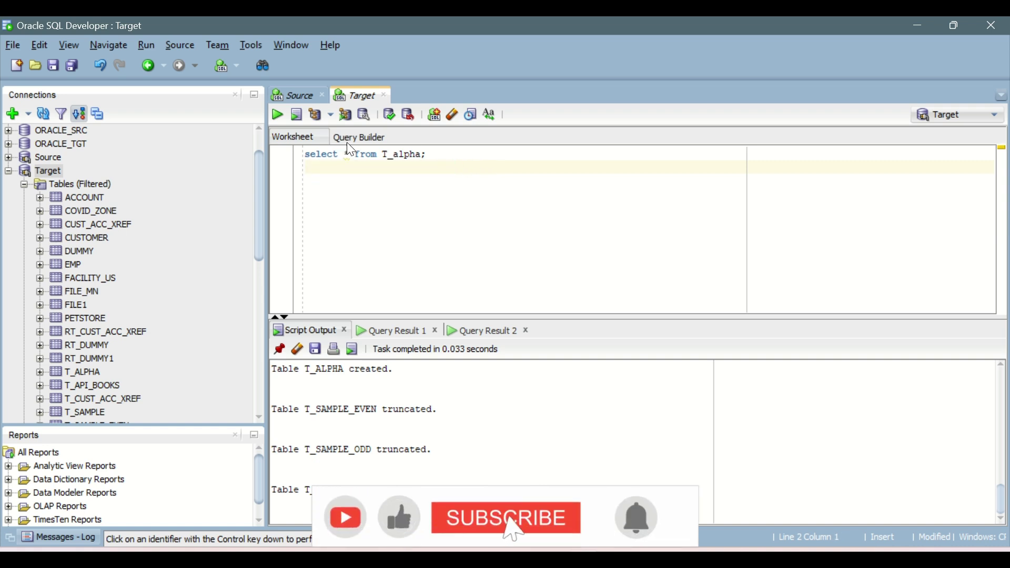
pyautogui.click(275, 115)
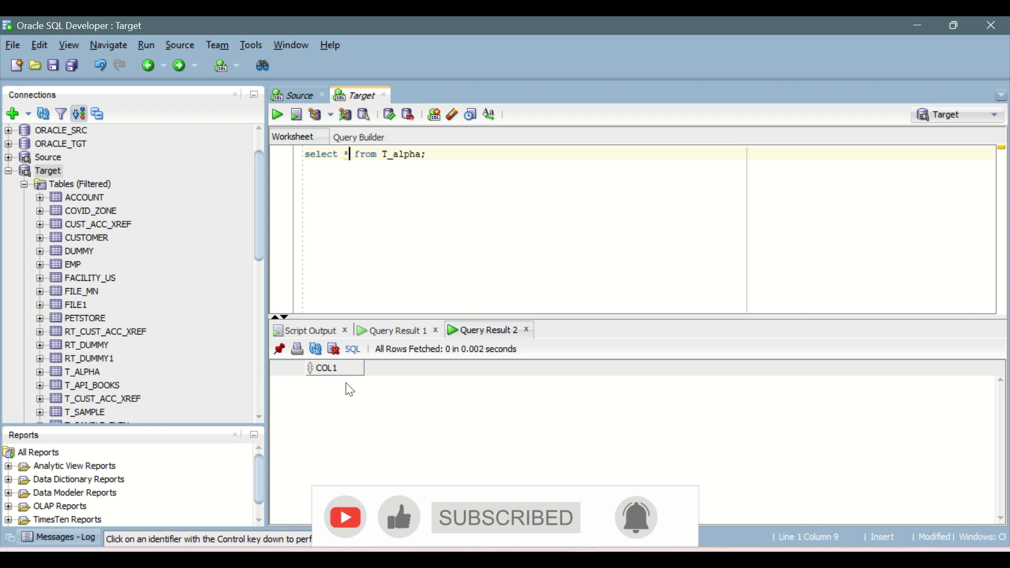
# Step: Delete the create table sample statement from the Source worksheet and collapse the Target connection
pyautogui.click(303, 99)
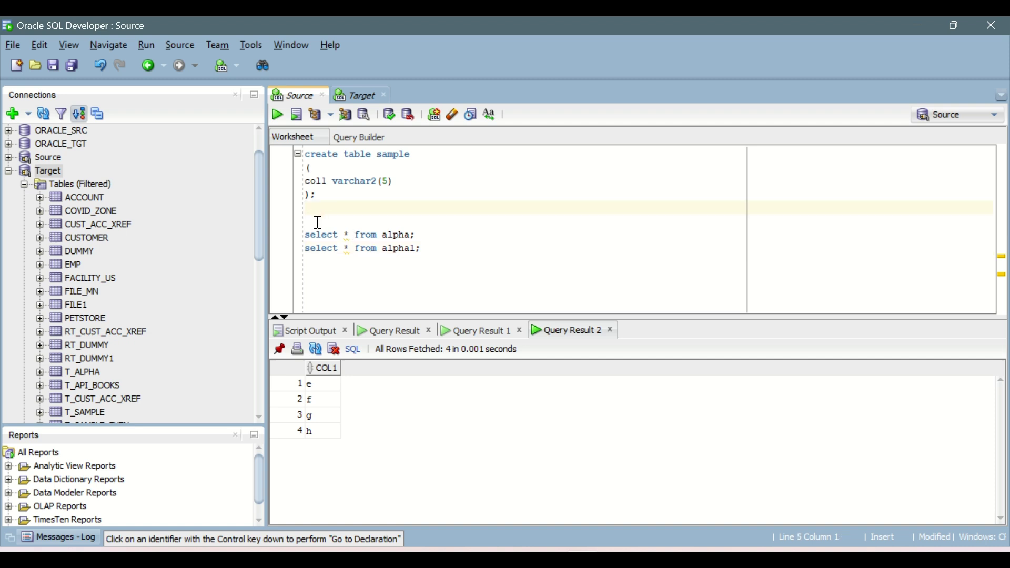
pyautogui.moveTo(318, 221); pyautogui.dragTo(287, 157)
pyautogui.press('Delete')
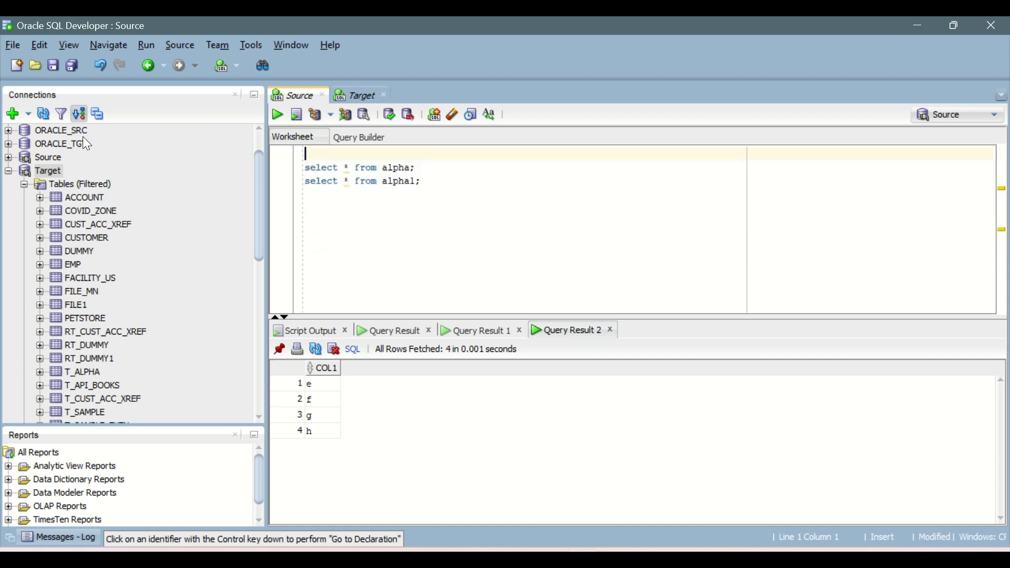
pyautogui.click(8, 171)
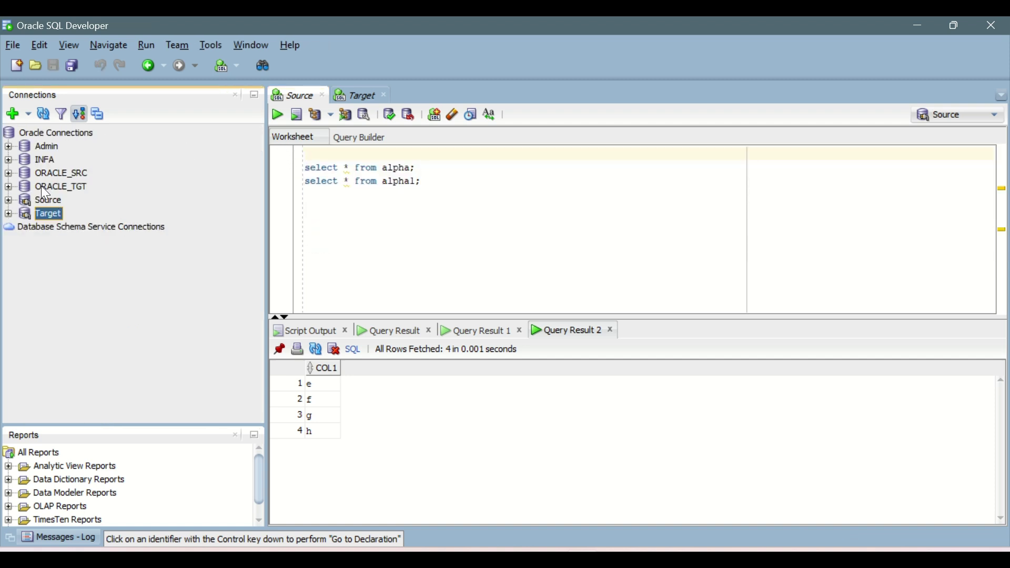
pyautogui.doubleClick(400, 168)
pyautogui.doubleClick(397, 181)
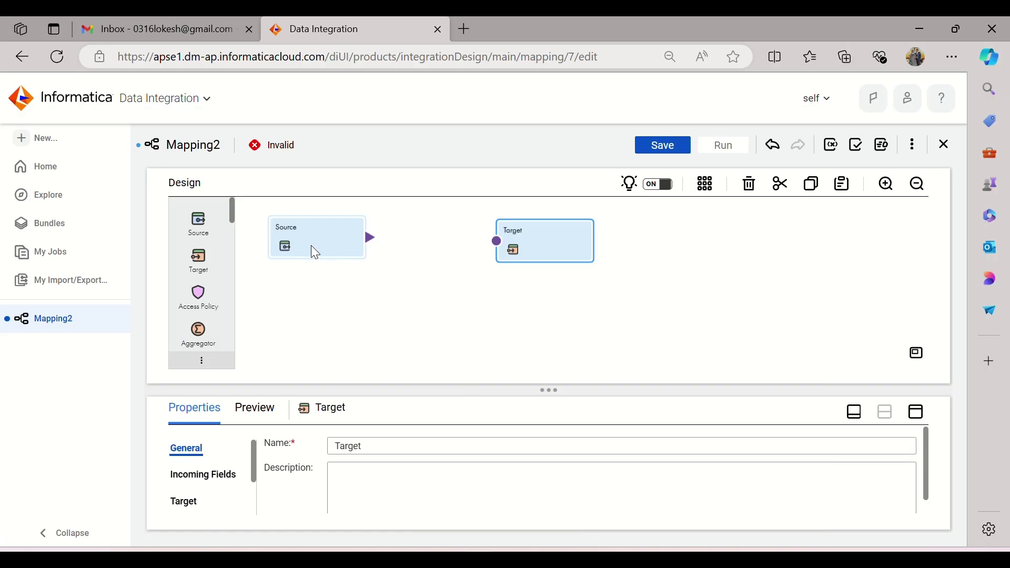
# Step: Switch to Informatica Data Integration, add a second Source transformation below the first and maximize the first Source's properties
pyautogui.moveTo(200, 224); pyautogui.dragTo(269, 289)
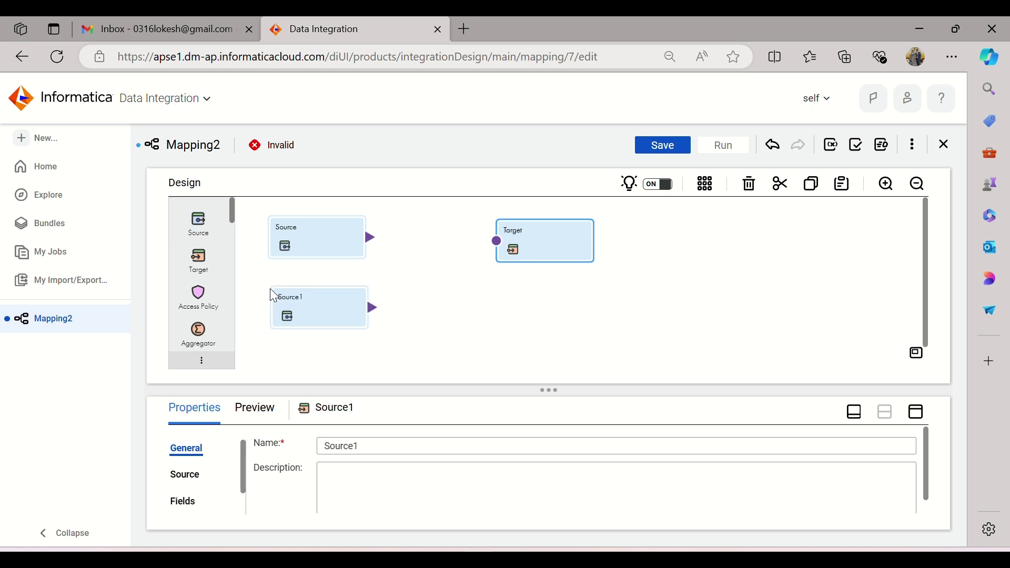
pyautogui.click(296, 218)
pyautogui.click(916, 411)
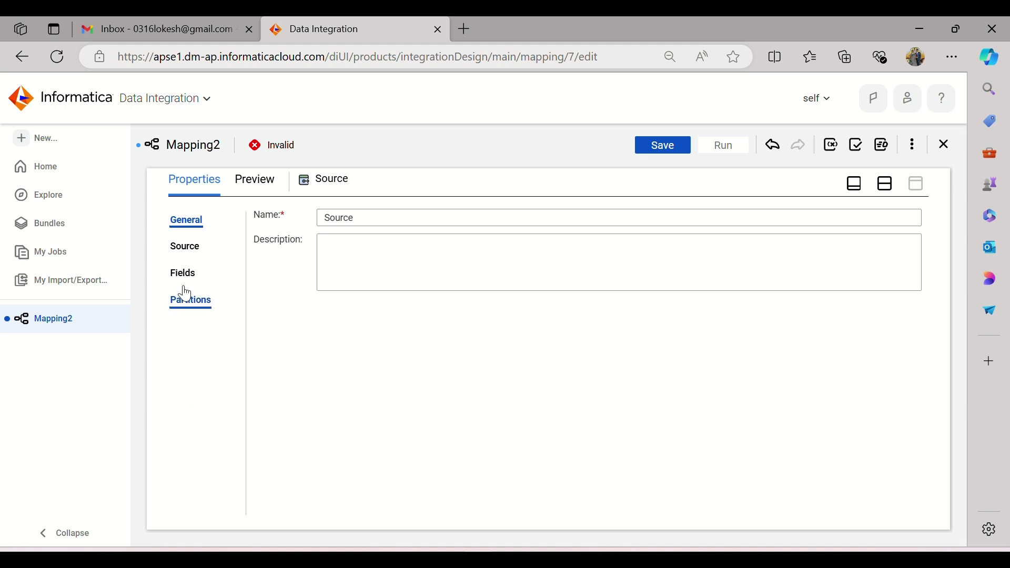
# Step: Set the first Source's connection to Source (Oracle) and choose the ALPHA table as its object
pyautogui.click(205, 253)
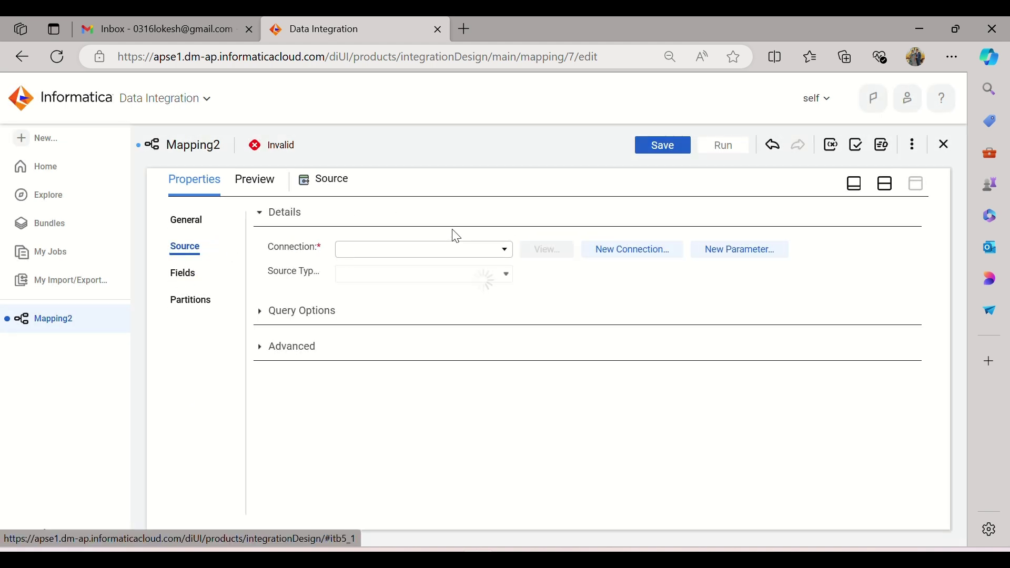
pyautogui.click(451, 250)
pyautogui.scroll(-3, 388, 377)
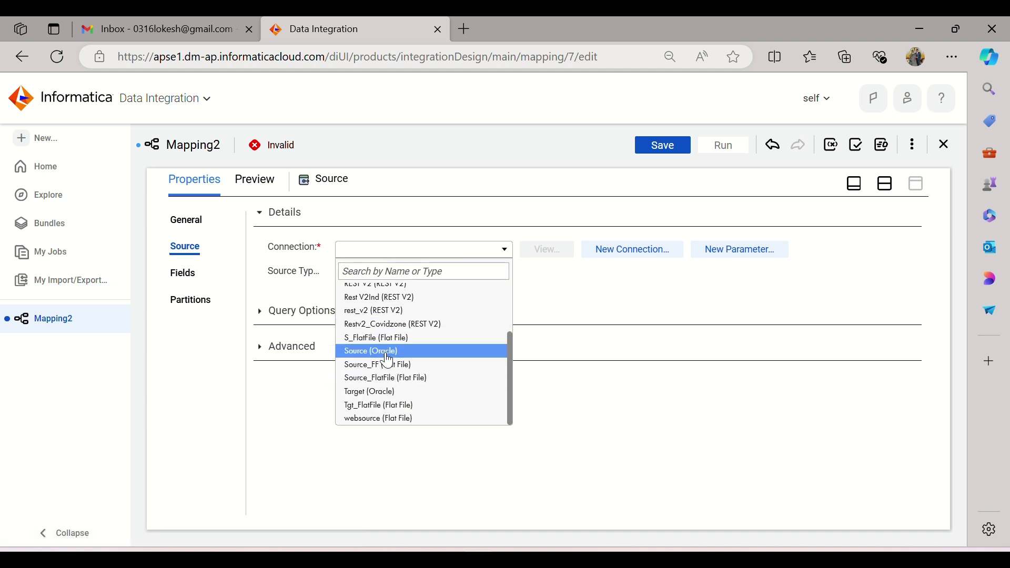
pyautogui.click(387, 353)
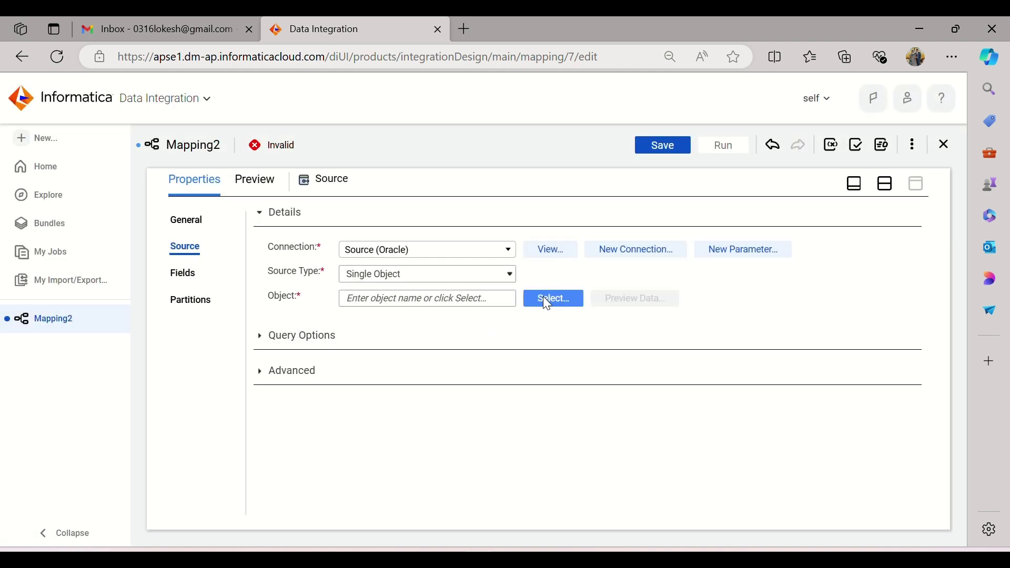
pyautogui.click(543, 298)
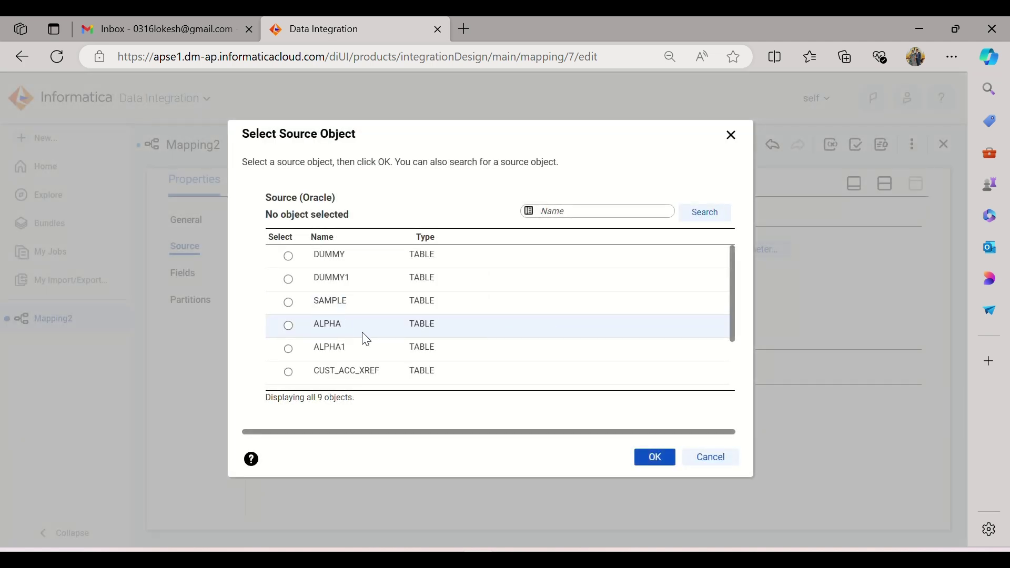
pyautogui.click(363, 333)
pyautogui.click(643, 456)
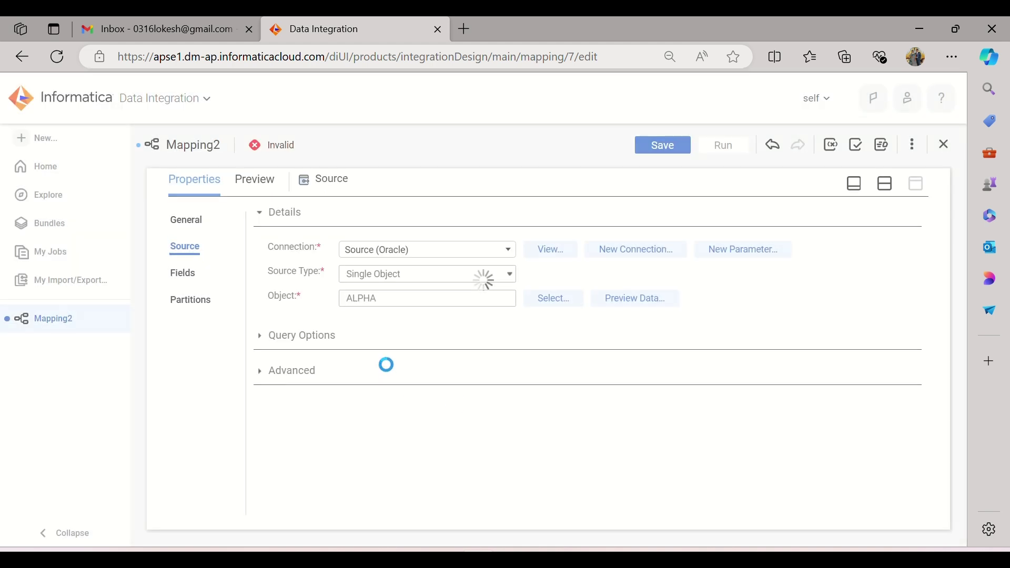
# Step: Rename the first Source transformation to ALPHA
pyautogui.moveTo(390, 293); pyautogui.dragTo(320, 301)
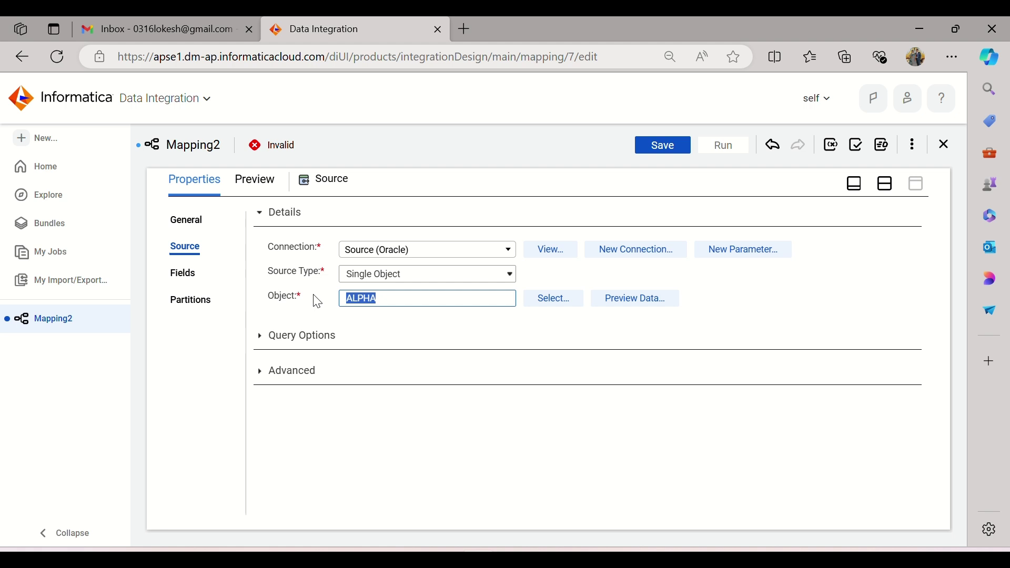
pyautogui.click(185, 223)
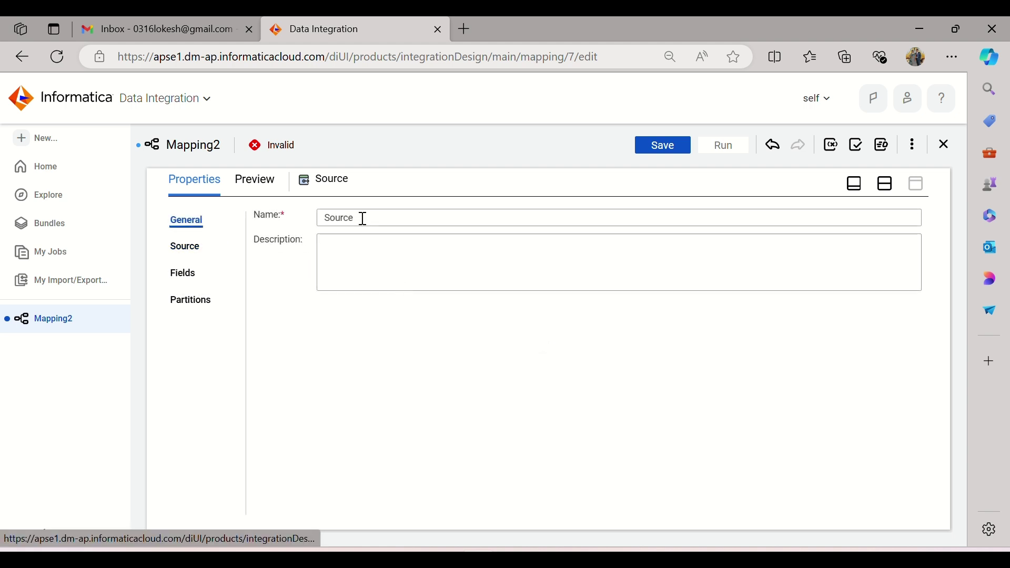
pyautogui.moveTo(364, 219); pyautogui.dragTo(285, 219)
pyautogui.write('ALPHA')
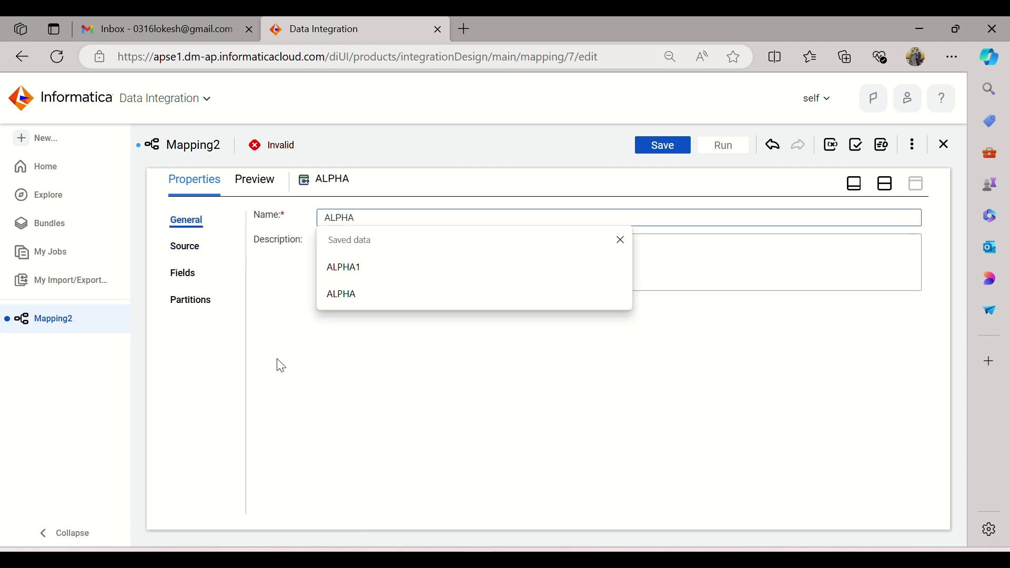
# Step: Check the ALPHA source's object and field settings, and open the second source's properties at full size
pyautogui.click(282, 366)
pyautogui.click(192, 248)
pyautogui.click(182, 273)
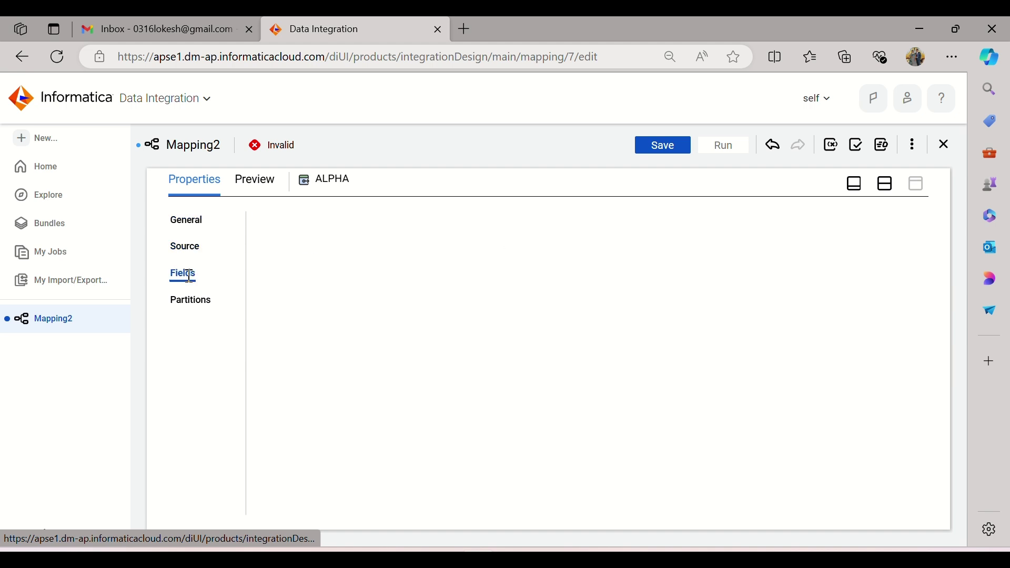
pyautogui.click(893, 186)
pyautogui.click(338, 293)
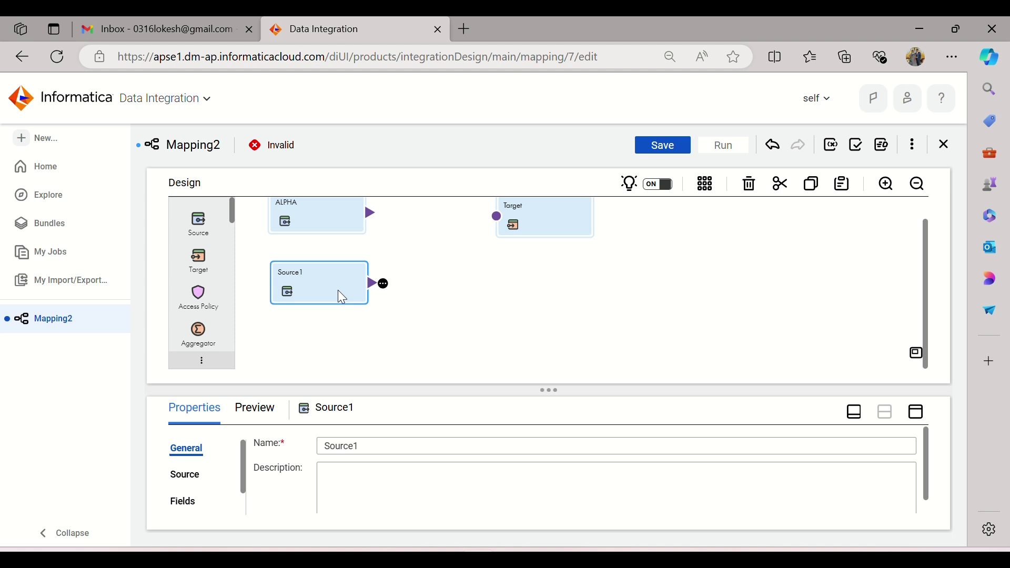
pyautogui.click(917, 413)
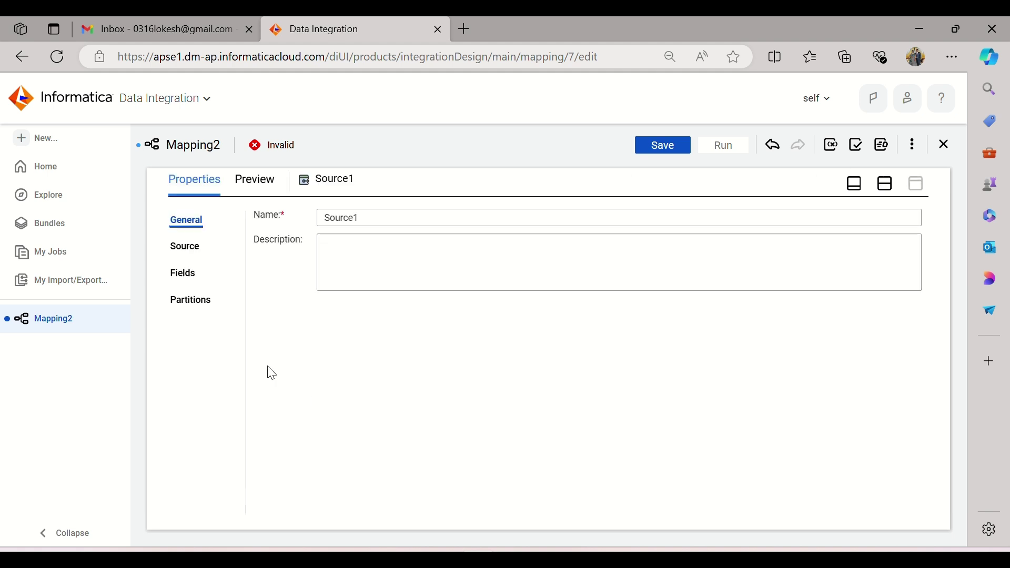
# Step: Set the Source1 connection to Source (Oracle) and choose the ALPHA1 table as its object
pyautogui.click(198, 257)
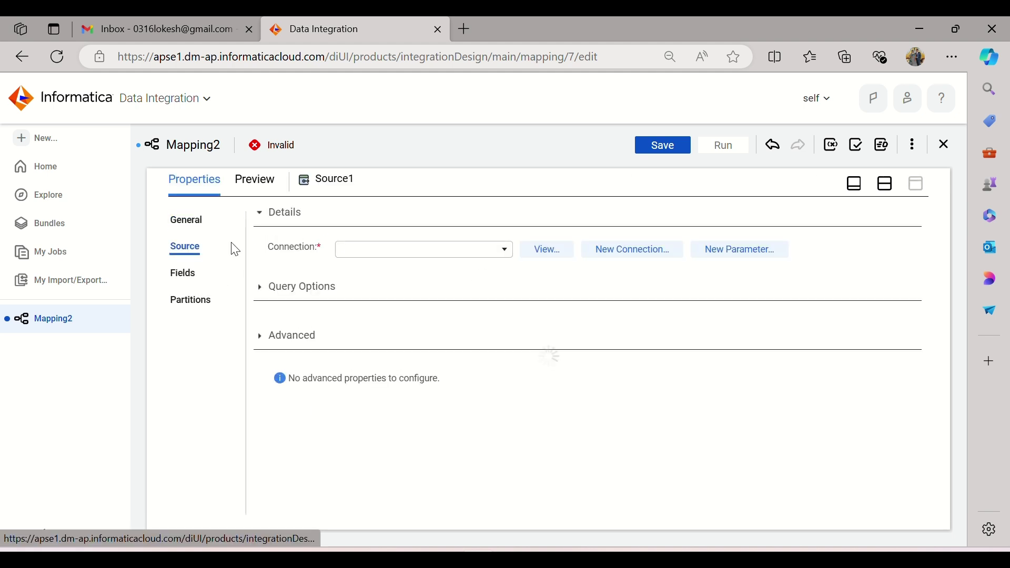
pyautogui.click(411, 253)
pyautogui.scroll(-2, 389, 402)
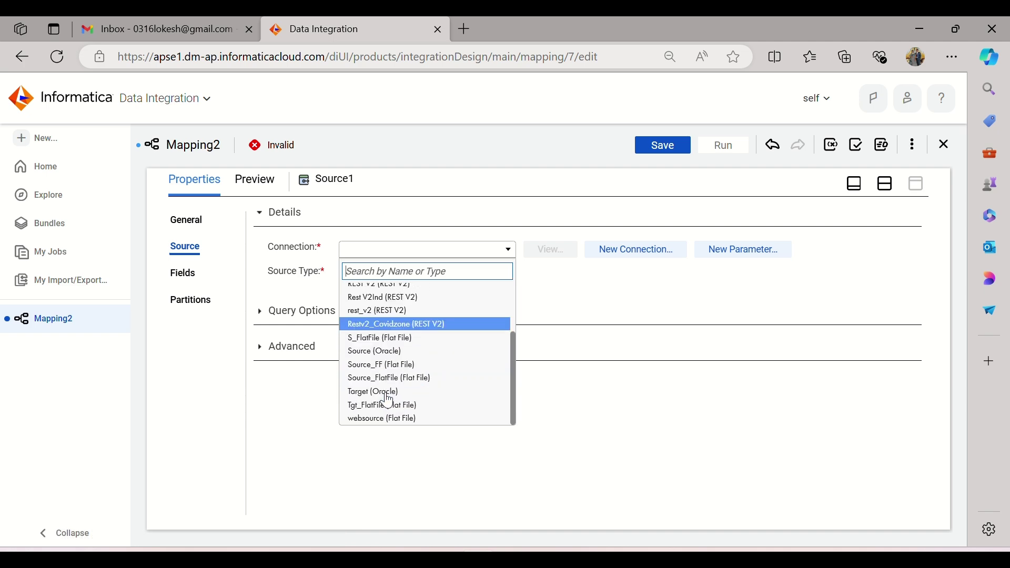
pyautogui.click(380, 351)
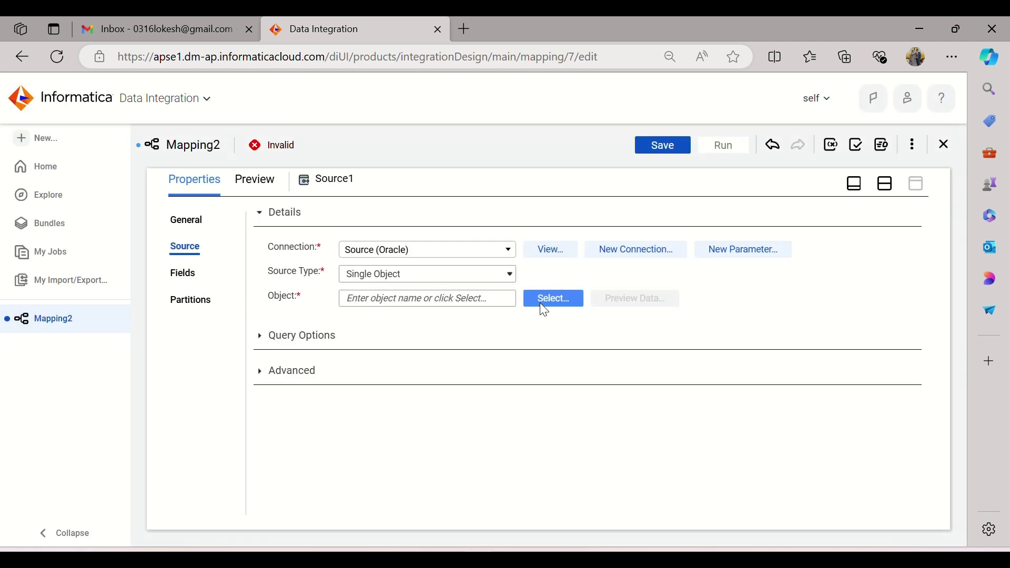
pyautogui.click(544, 309)
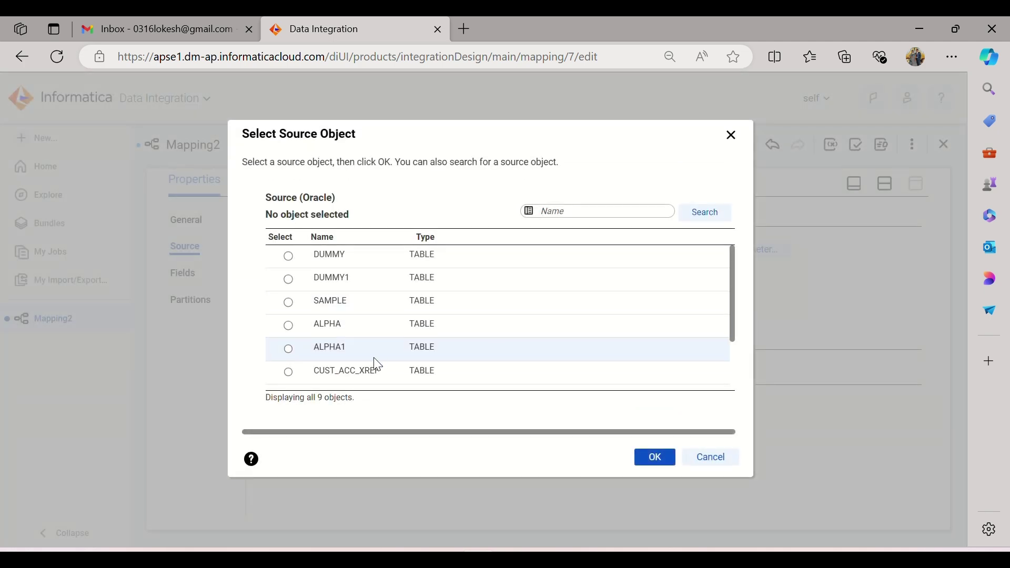
pyautogui.click(374, 354)
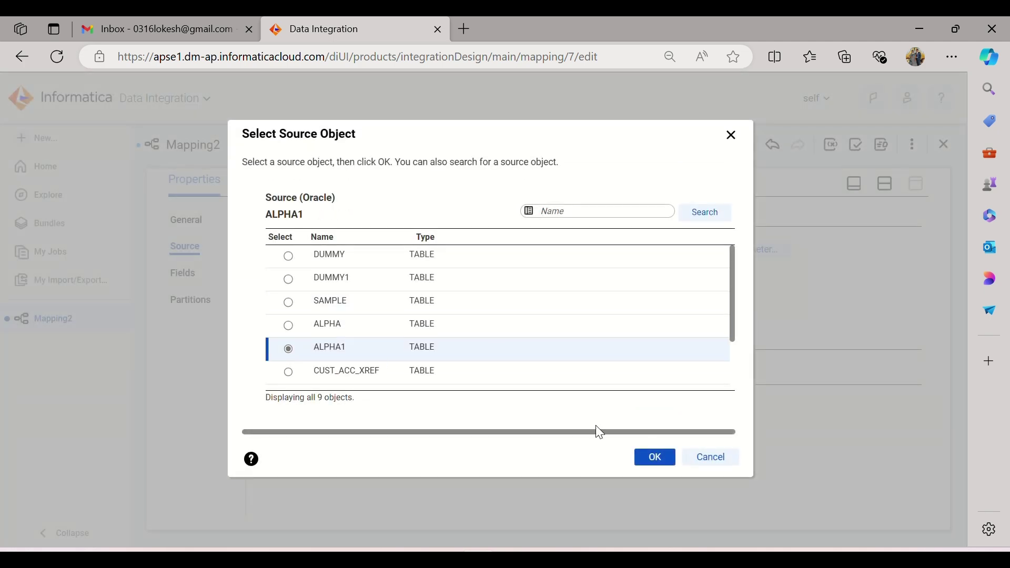
pyautogui.click(658, 459)
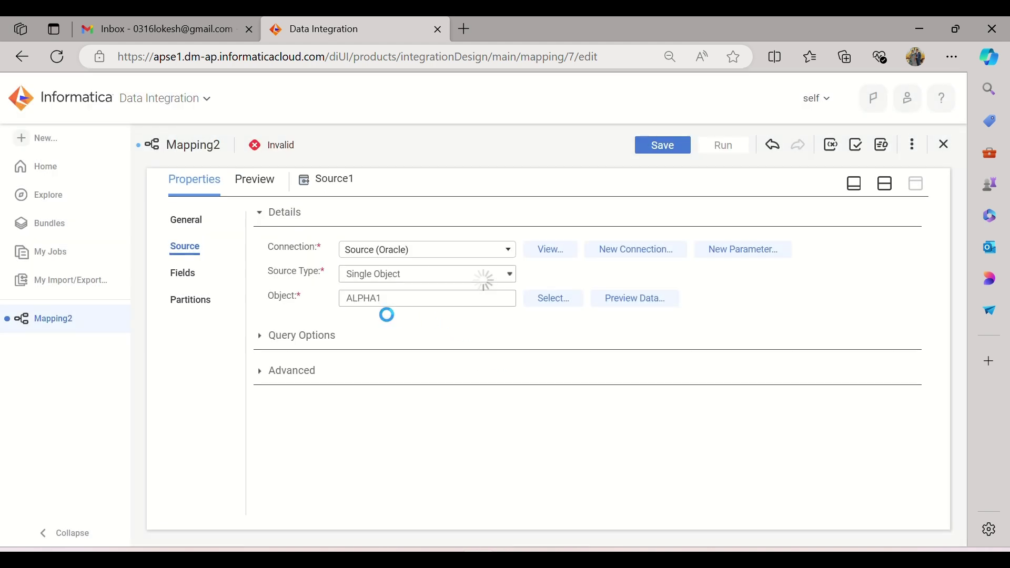
# Step: Rename the Source1 transformation to ALPHA1, using its object name, and return to the mapping canvas
pyautogui.moveTo(390, 302); pyautogui.dragTo(315, 305)
pyautogui.hotkey('ctrl', 'c')
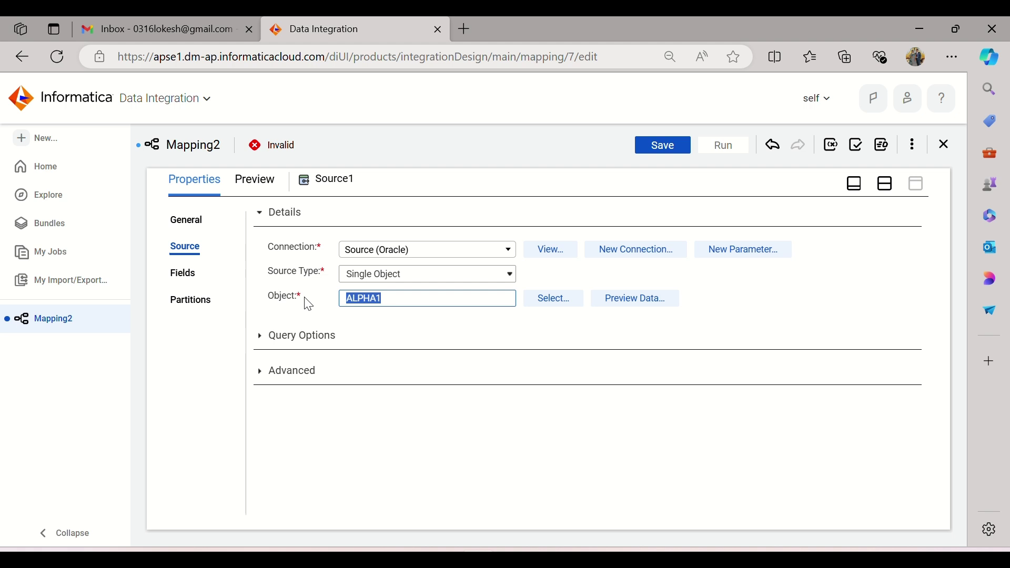
pyautogui.click(190, 223)
pyautogui.moveTo(370, 221); pyautogui.dragTo(296, 228)
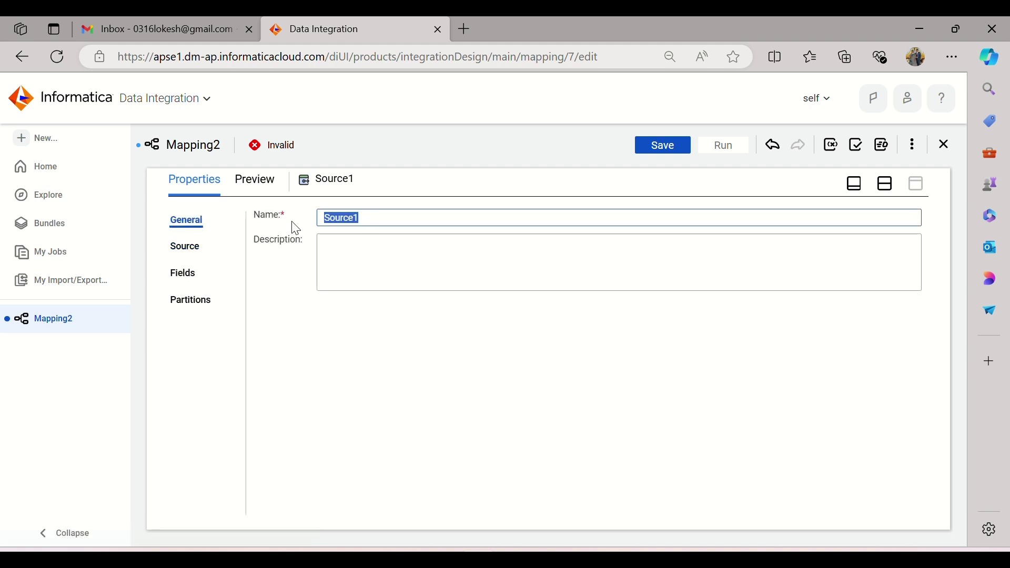
pyautogui.hotkey('ctrl', 'v')
pyautogui.click(886, 183)
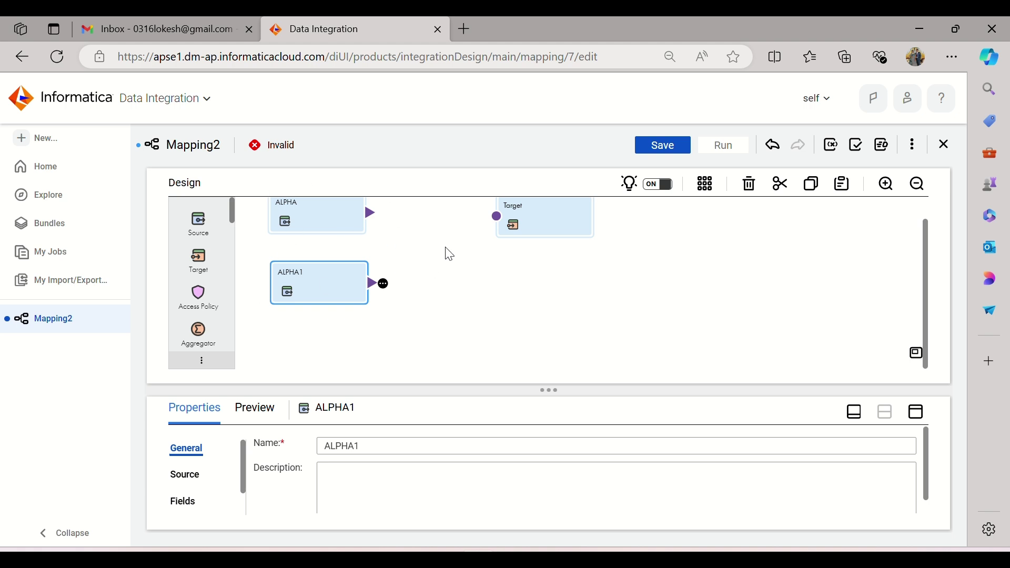
pyautogui.click(403, 243)
pyautogui.scroll(1, 289, 321)
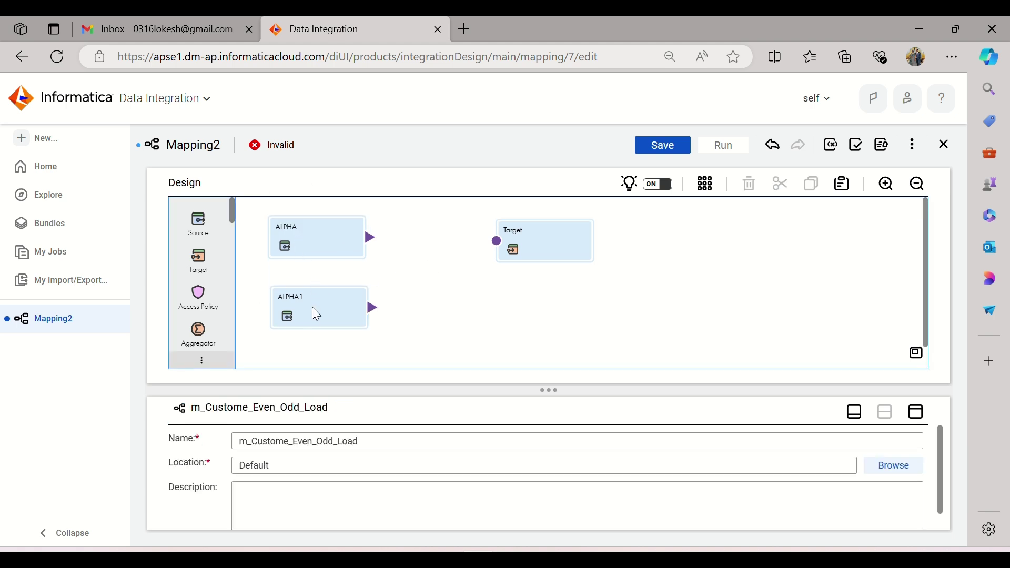
# Step: Switch to Notepad, review the TableA Expression logic IIF(nextval%2 = 0, 'EVEN','ODD'), and return to Informatica Data Integration
pyautogui.hotkey('alt', 'Tab')
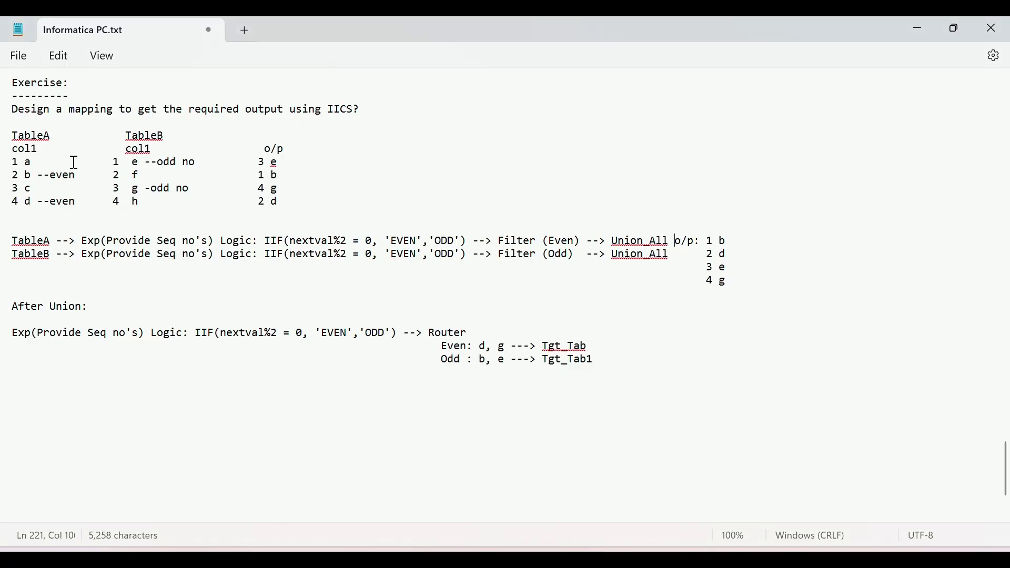
pyautogui.moveTo(83, 241); pyautogui.dragTo(214, 245)
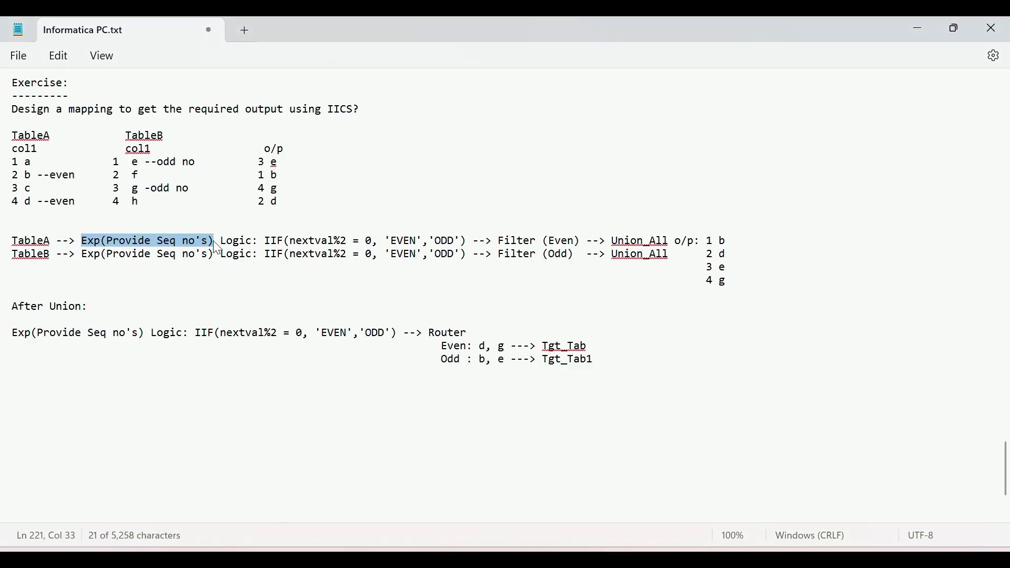
pyautogui.moveTo(217, 247); pyautogui.dragTo(470, 247)
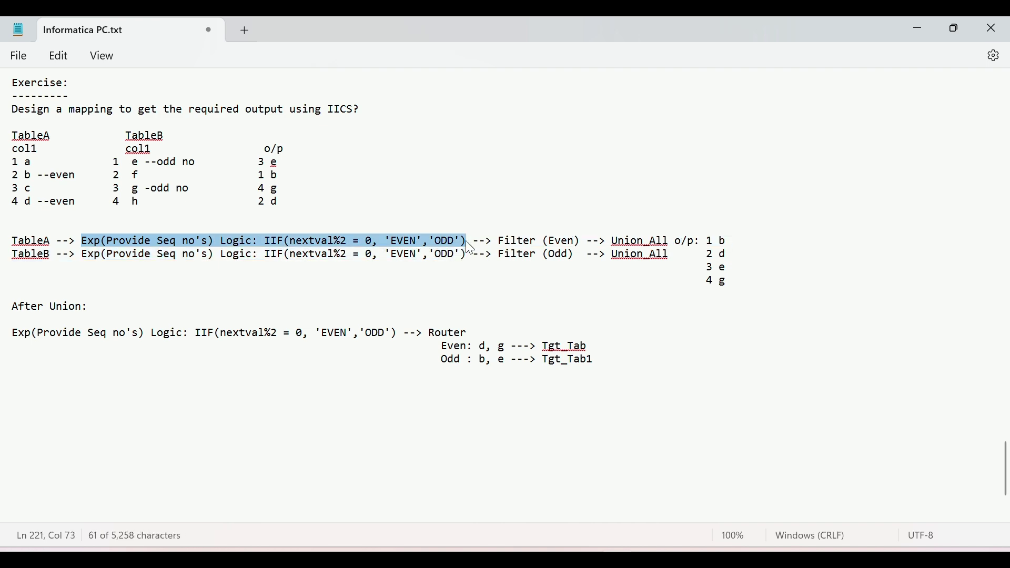
pyautogui.hotkey('alt', 'Tab')
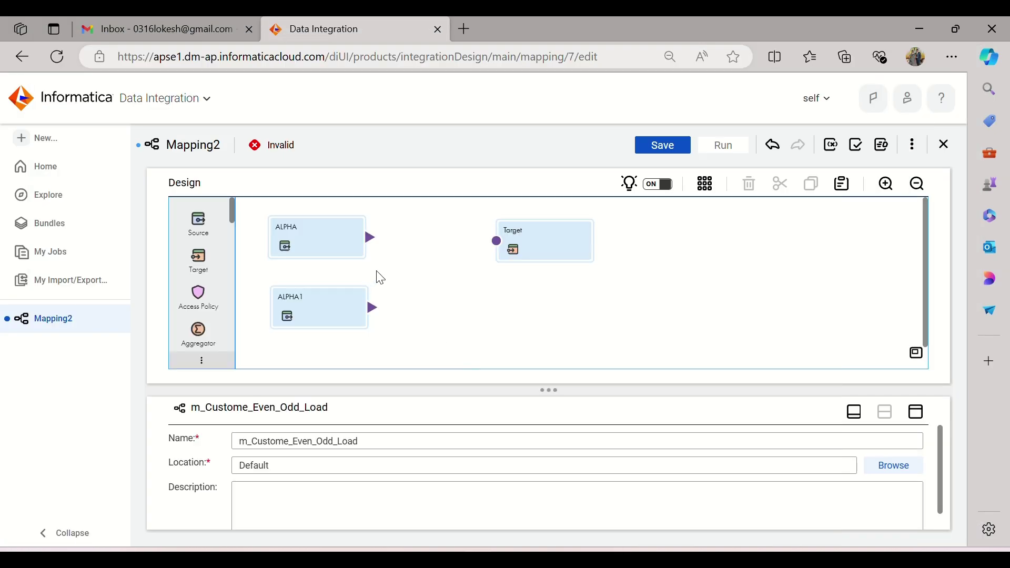
# Step: Move the Target transformation farther away from the sources and set its connection to Target (Oracle)
pyautogui.moveTo(528, 247); pyautogui.dragTo(843, 269)
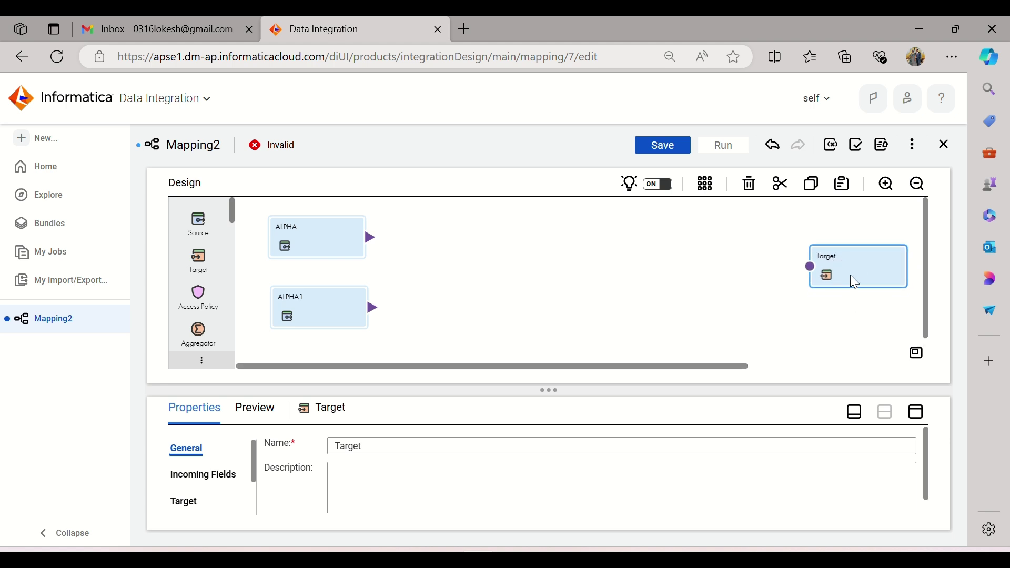
pyautogui.click(922, 418)
pyautogui.click(174, 276)
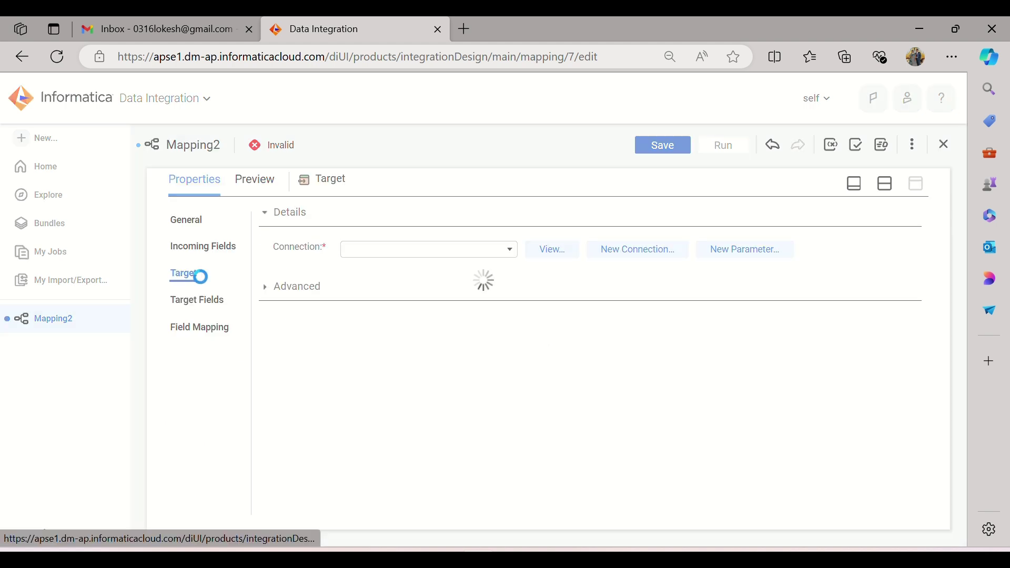
pyautogui.click(474, 271)
pyautogui.scroll(-5, 421, 353)
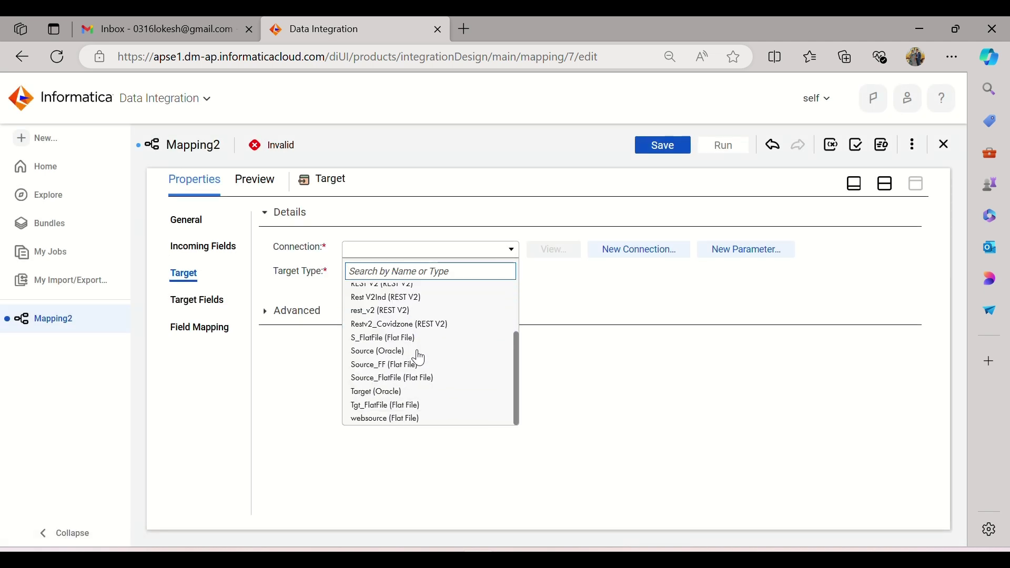
pyautogui.click(415, 392)
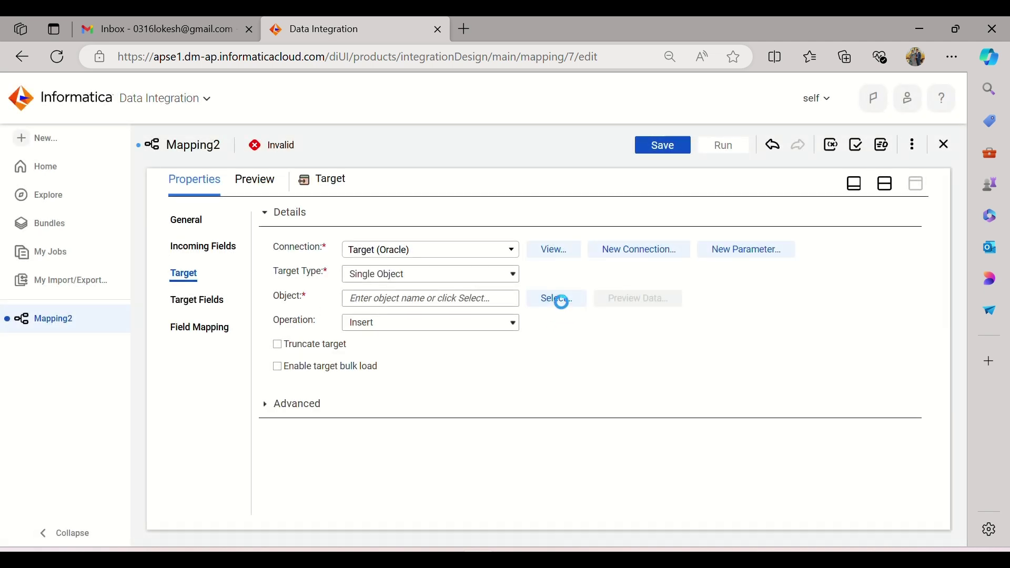
# Step: Choose the existing T_ALPHA table as the target object with Truncate target enabled, and check its target fields
pyautogui.click(559, 299)
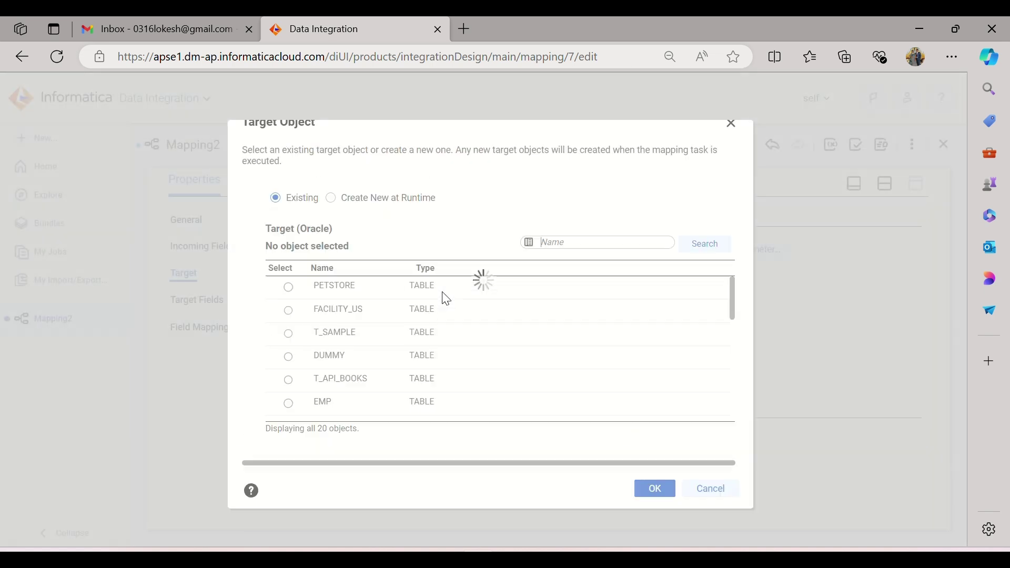
pyautogui.scroll(-2, 437, 337)
pyautogui.scroll(2, 416, 363)
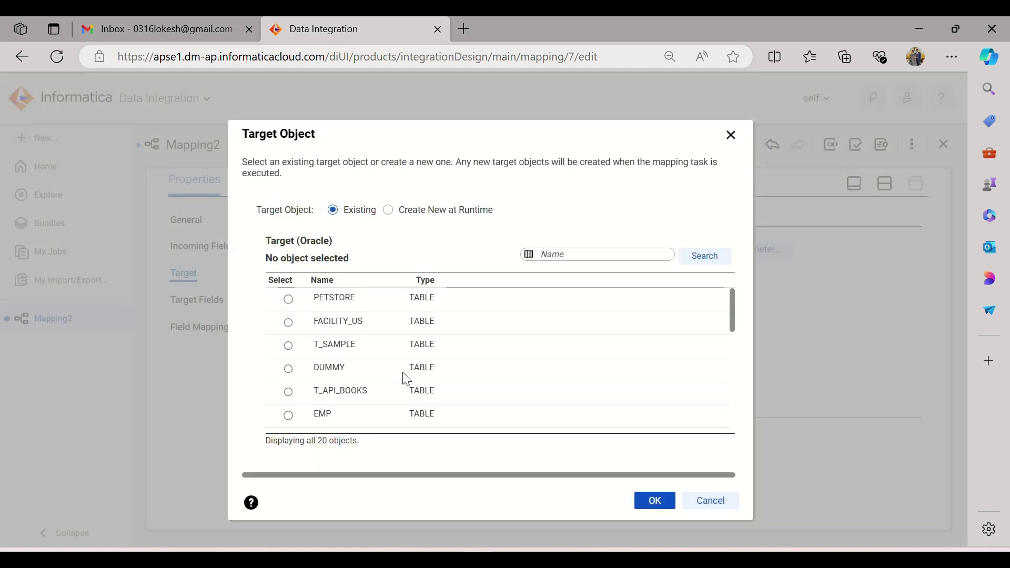
pyautogui.scroll(-3, 407, 379)
pyautogui.click(356, 361)
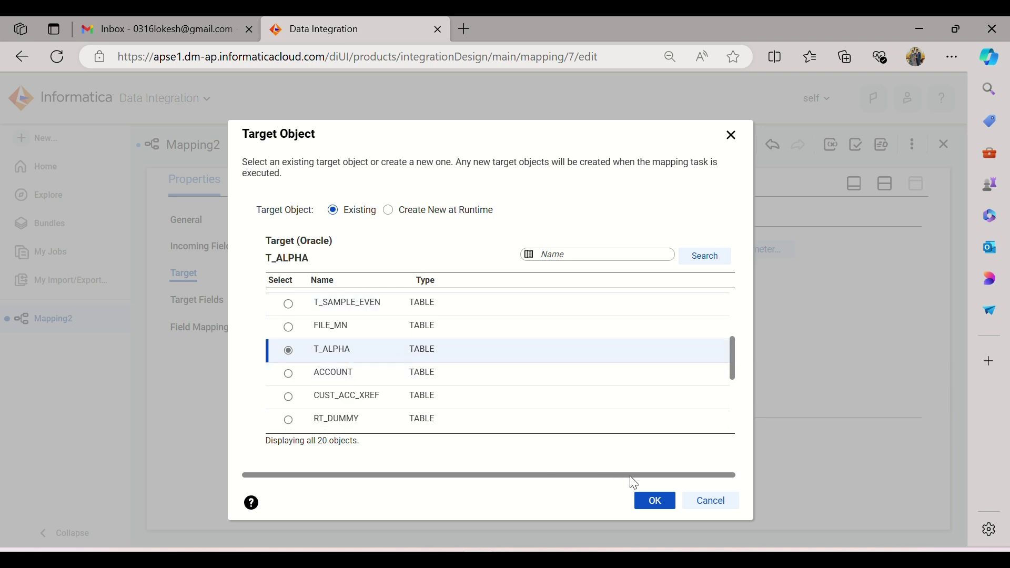
pyautogui.click(657, 502)
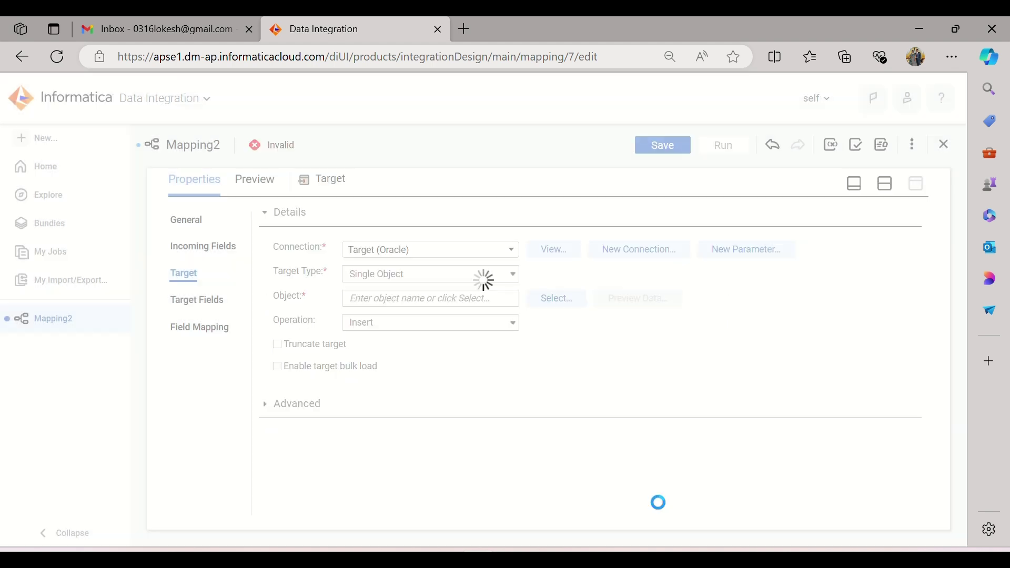
pyautogui.click(278, 346)
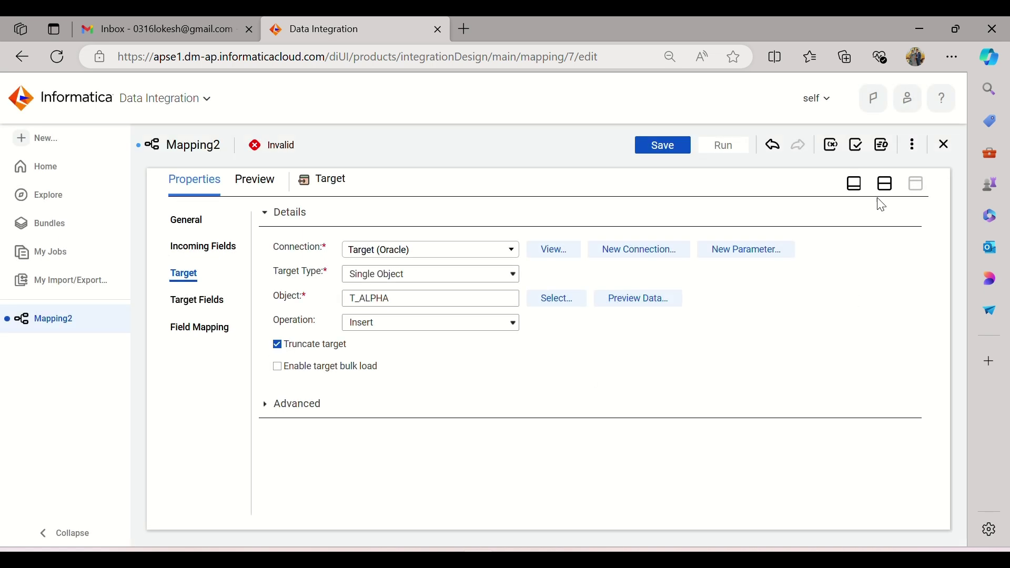
pyautogui.click(189, 312)
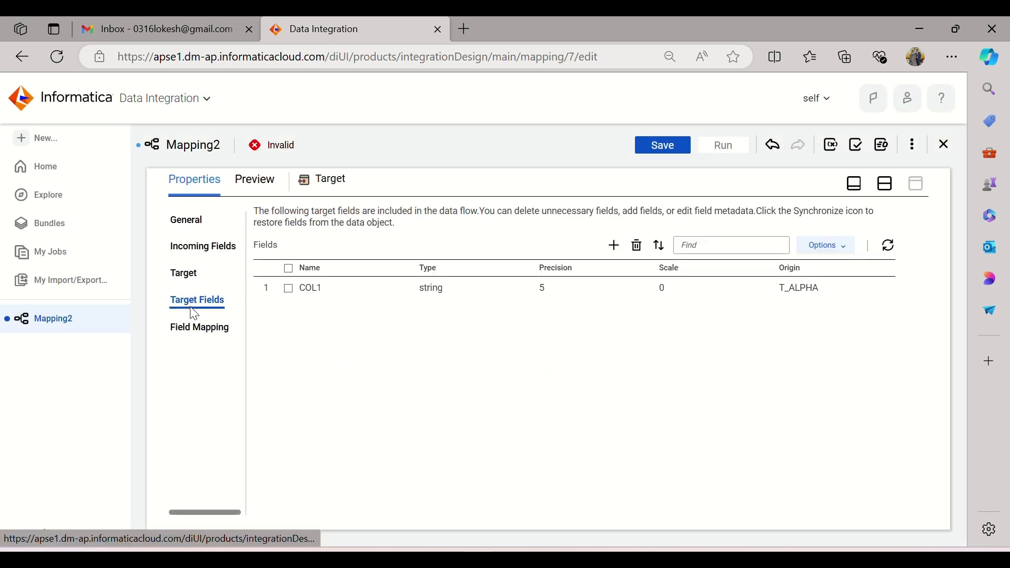
pyautogui.click(886, 190)
pyautogui.click(487, 283)
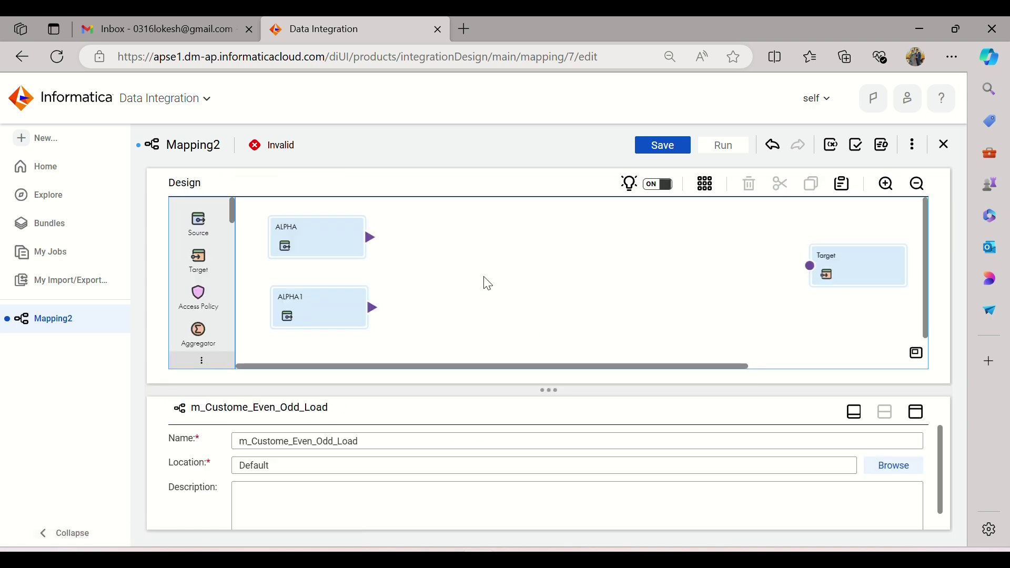
# Step: Add two Expression transformations to the canvas, one beside the ALPHA source and one beside ALPHA1
pyautogui.scroll(-2, 205, 274)
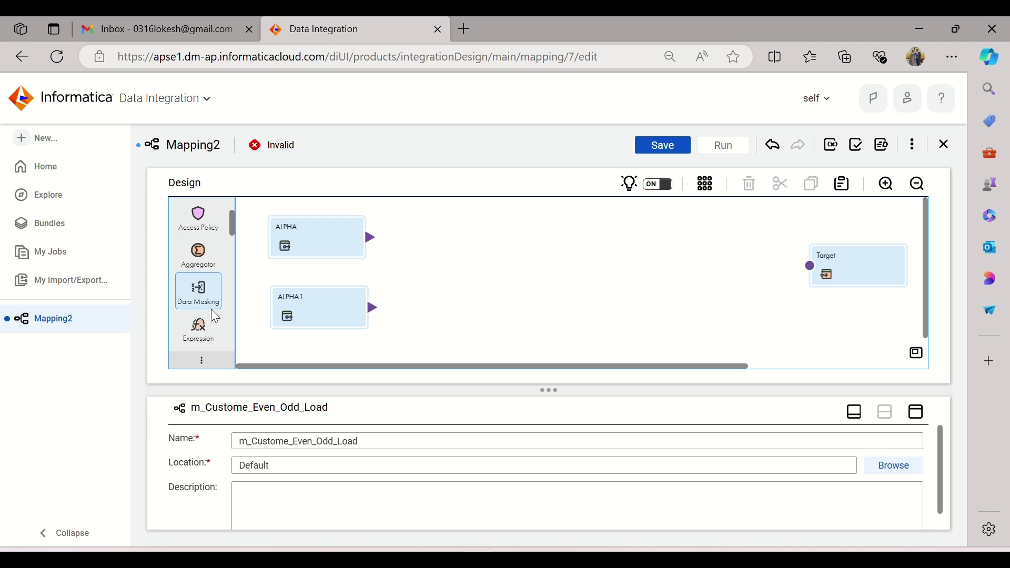
pyautogui.moveTo(199, 331); pyautogui.dragTo(442, 232)
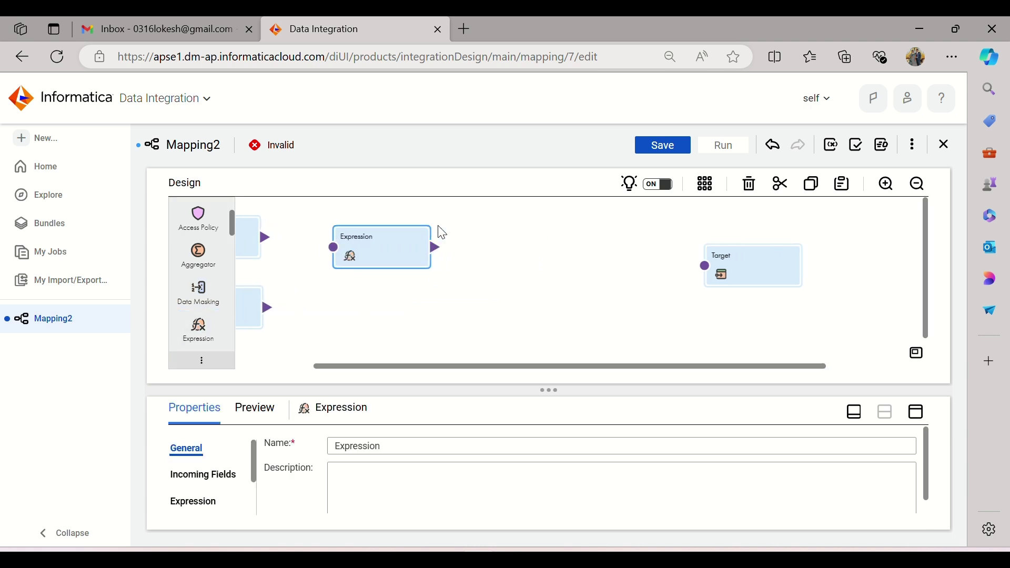
pyautogui.moveTo(205, 332); pyautogui.dragTo(336, 303)
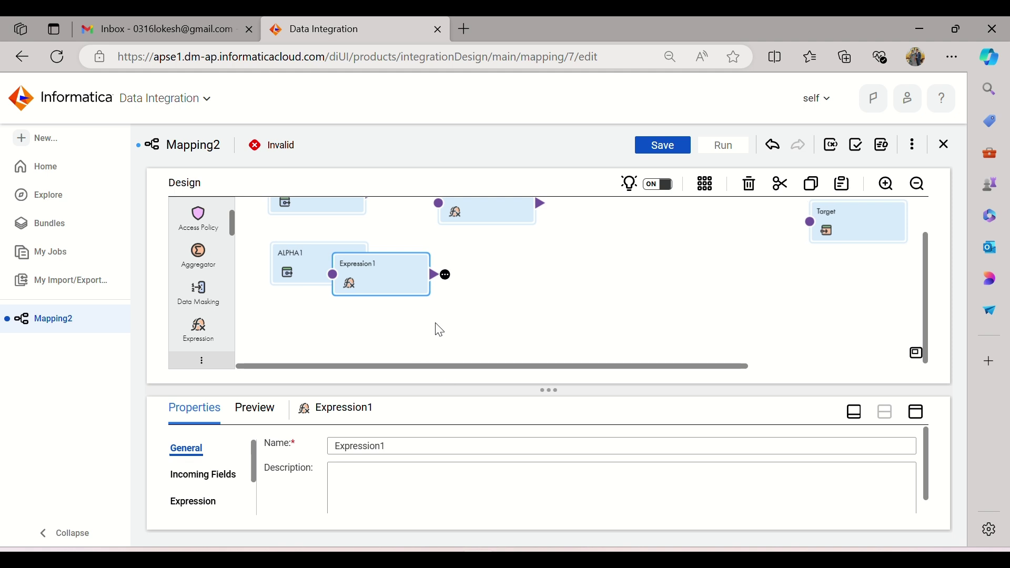
pyautogui.scroll(1, 474, 316)
pyautogui.moveTo(388, 325); pyautogui.dragTo(484, 300)
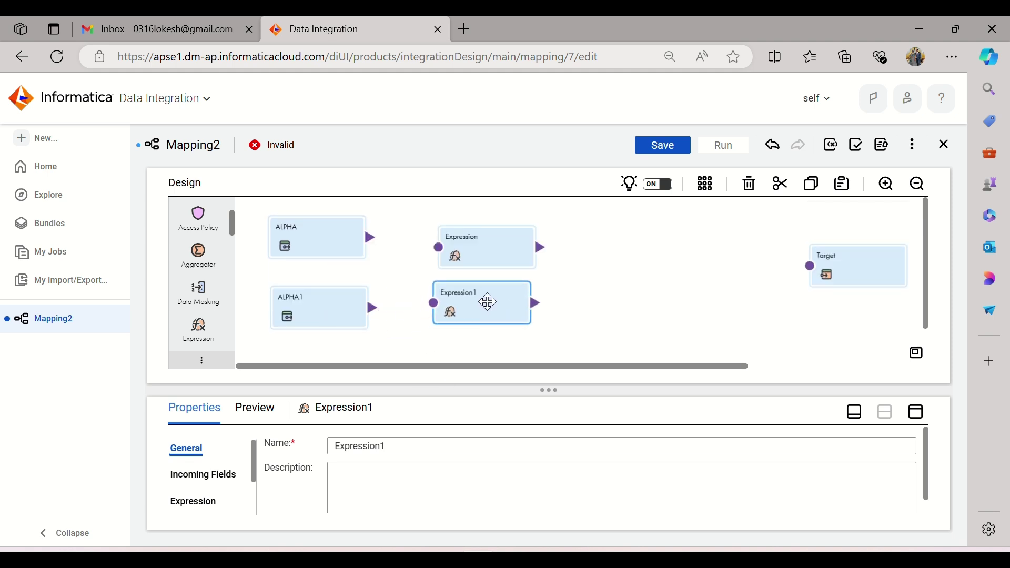
pyautogui.moveTo(469, 239); pyautogui.dragTo(468, 227)
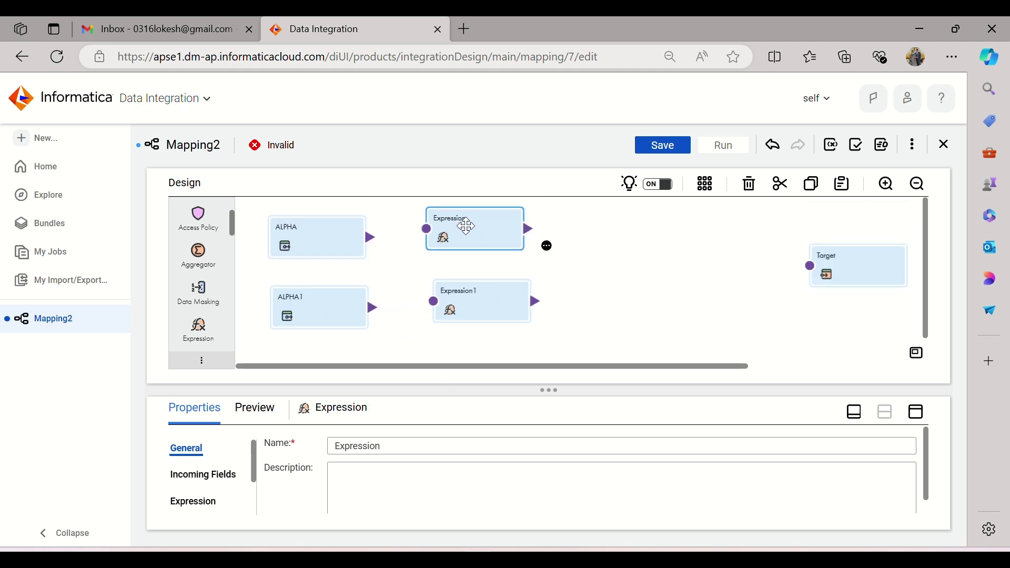
# Step: Add two Sequence transformations to the mapping canvas, one near each source
pyautogui.scroll(-2, 217, 269)
pyautogui.scroll(-2, 217, 269)
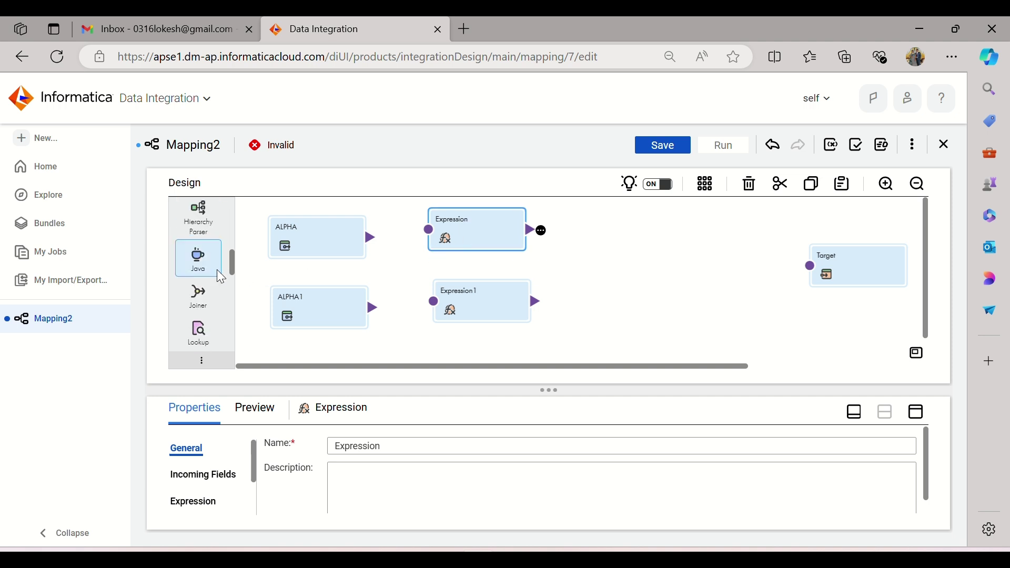
pyautogui.scroll(-2, 216, 269)
pyautogui.scroll(-3, 216, 271)
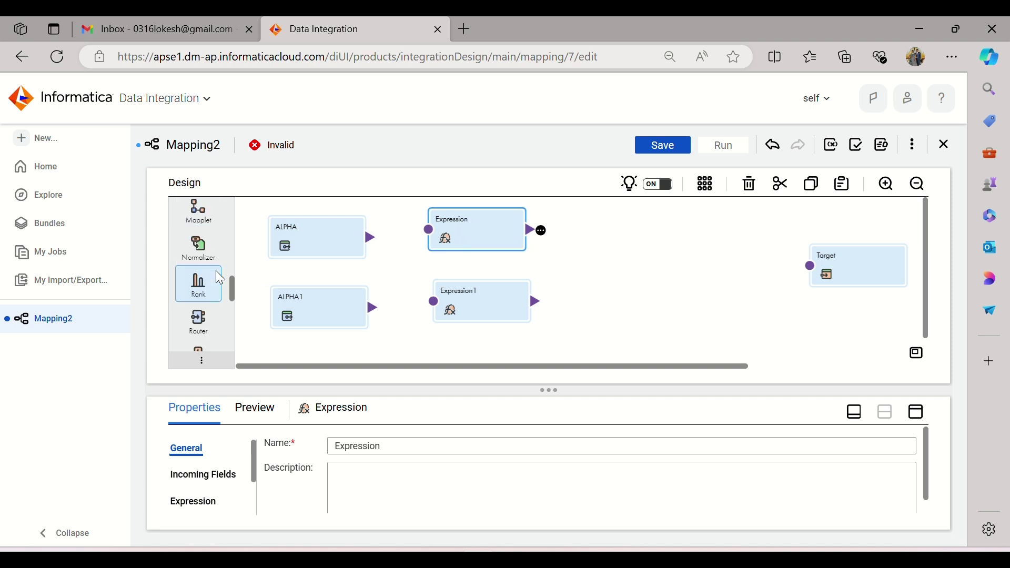
pyautogui.moveTo(209, 284); pyautogui.dragTo(368, 262)
pyautogui.moveTo(199, 287); pyautogui.dragTo(324, 330)
pyautogui.scroll(2, 599, 293)
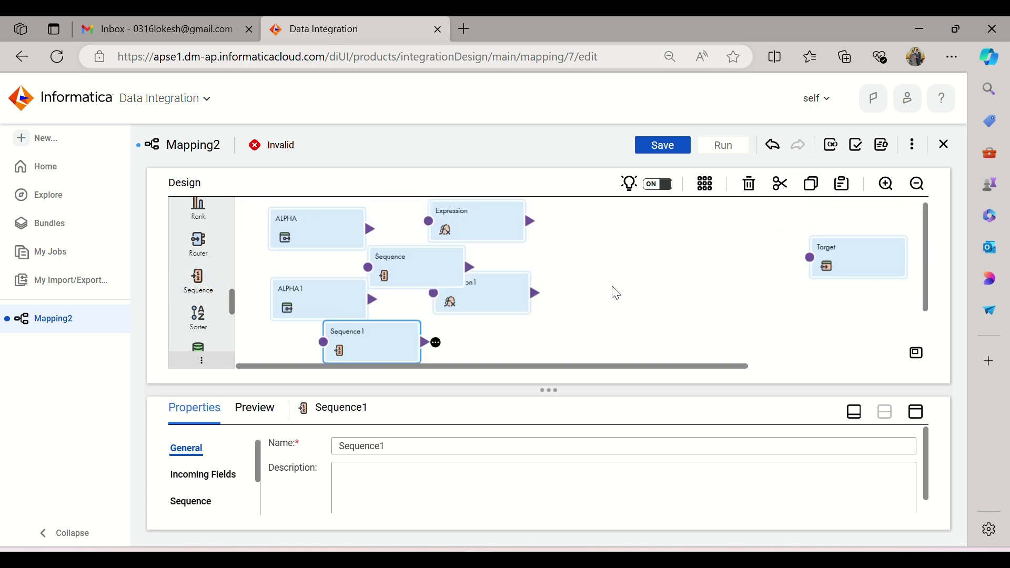
# Step: Rearrange the canvas so ALPHA and Expression form one row, ALPHA1 and Expression1 another, with a Sequence transformation above each row
pyautogui.click(853, 412)
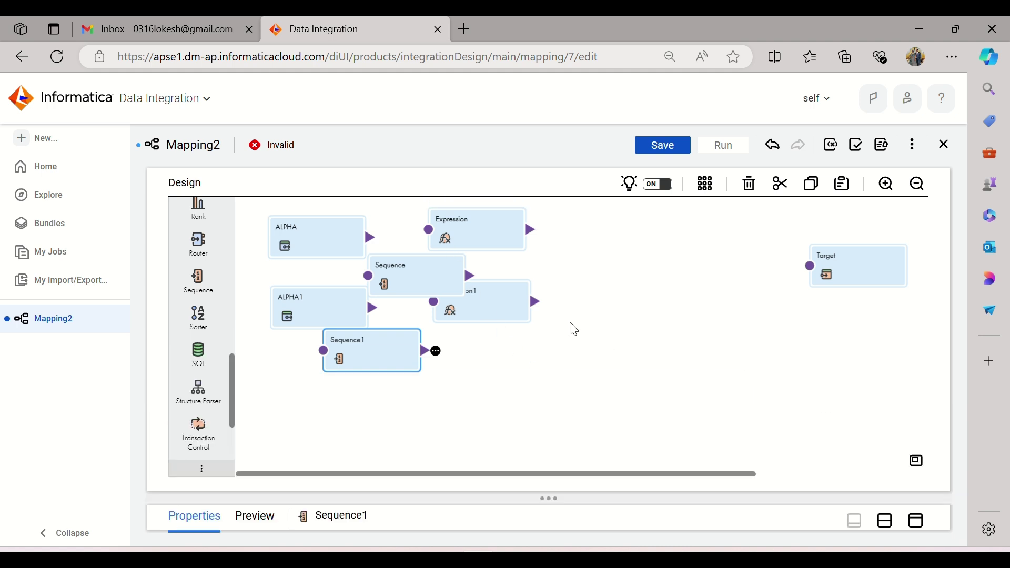
pyautogui.moveTo(487, 218); pyautogui.dragTo(559, 224)
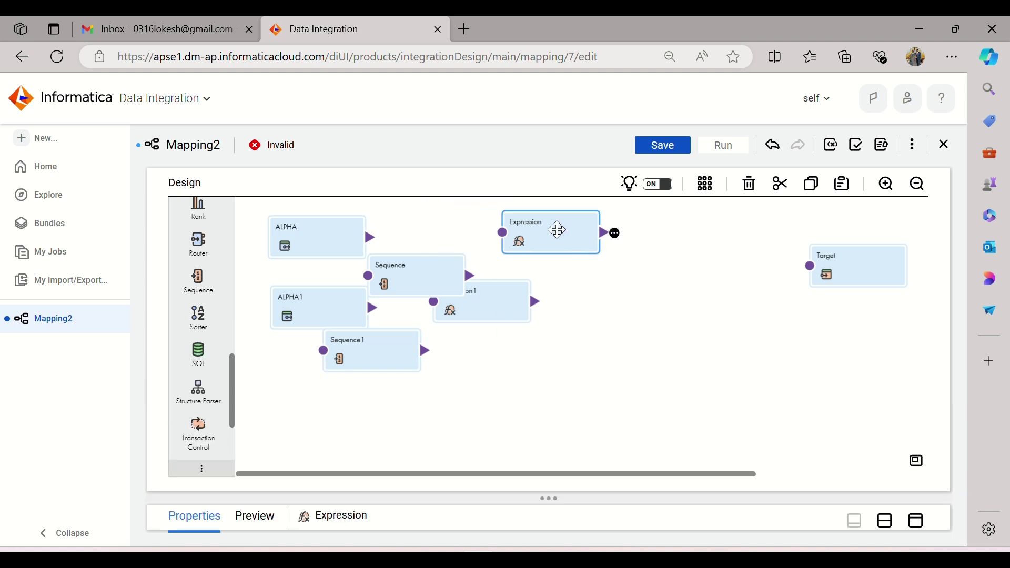
pyautogui.moveTo(485, 305); pyautogui.dragTo(572, 362)
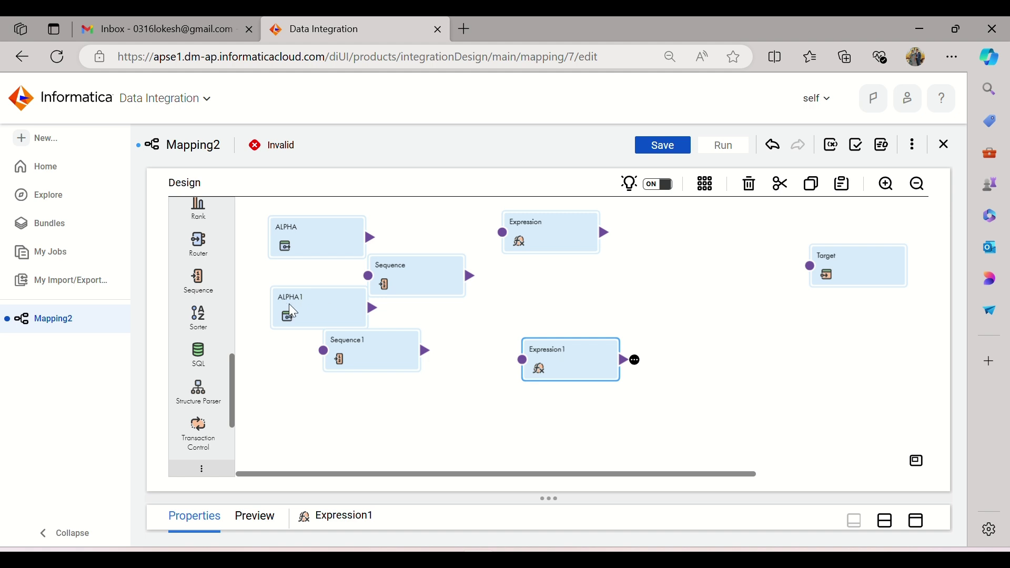
pyautogui.moveTo(292, 311); pyautogui.dragTo(290, 402)
pyautogui.moveTo(322, 244); pyautogui.dragTo(325, 313)
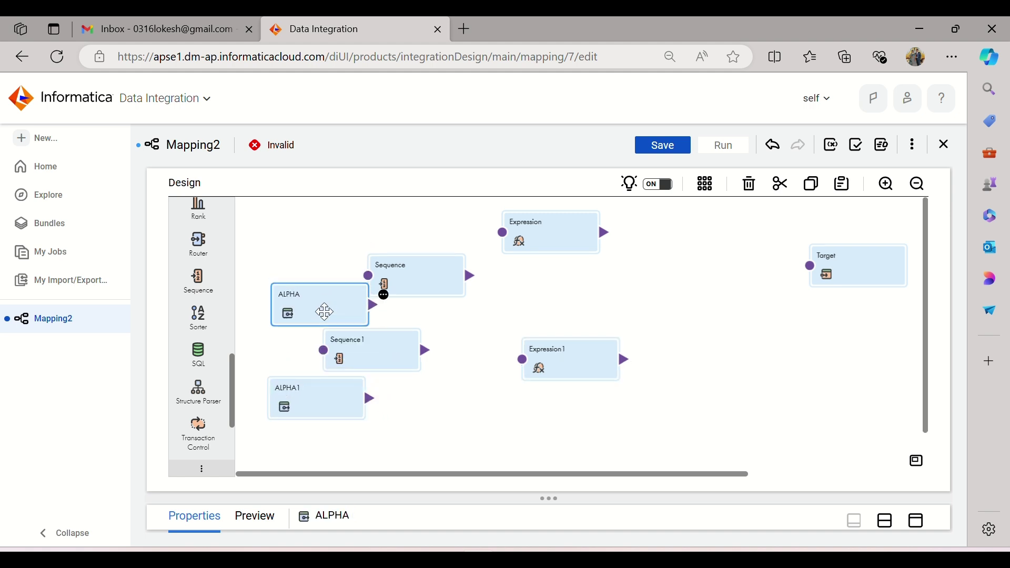
pyautogui.moveTo(429, 287); pyautogui.dragTo(415, 232)
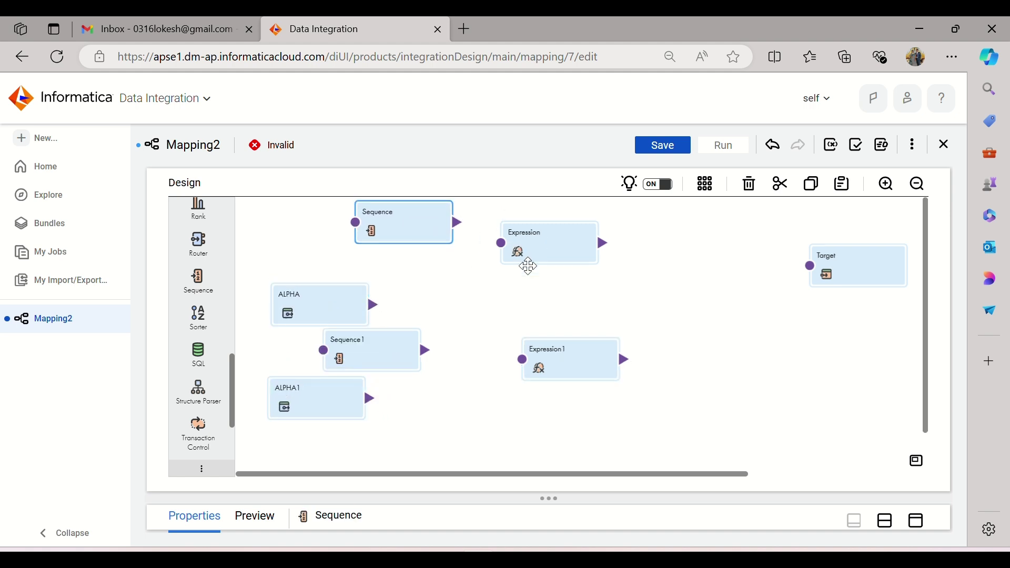
pyautogui.moveTo(529, 267); pyautogui.dragTo(508, 324)
pyautogui.moveTo(382, 344); pyautogui.dragTo(453, 350)
pyautogui.moveTo(571, 355); pyautogui.dragTo(538, 408)
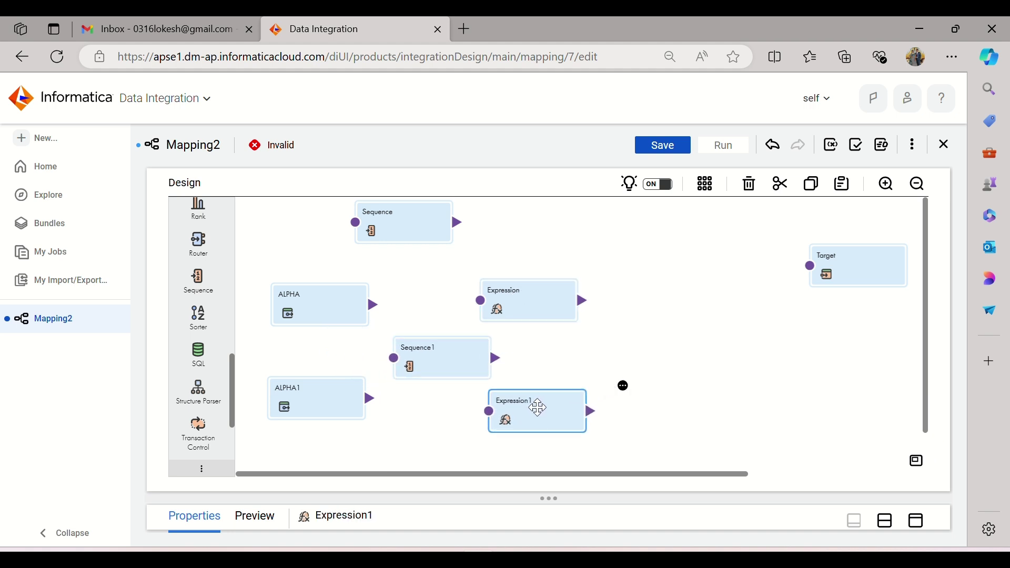
pyautogui.moveTo(513, 308); pyautogui.dragTo(530, 306)
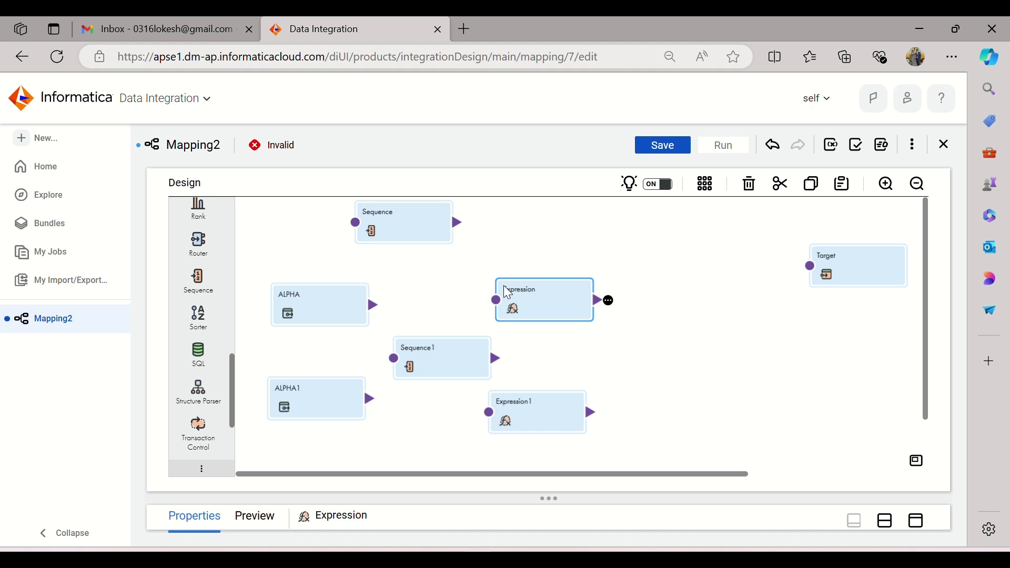
pyautogui.moveTo(403, 222); pyautogui.dragTo(429, 233)
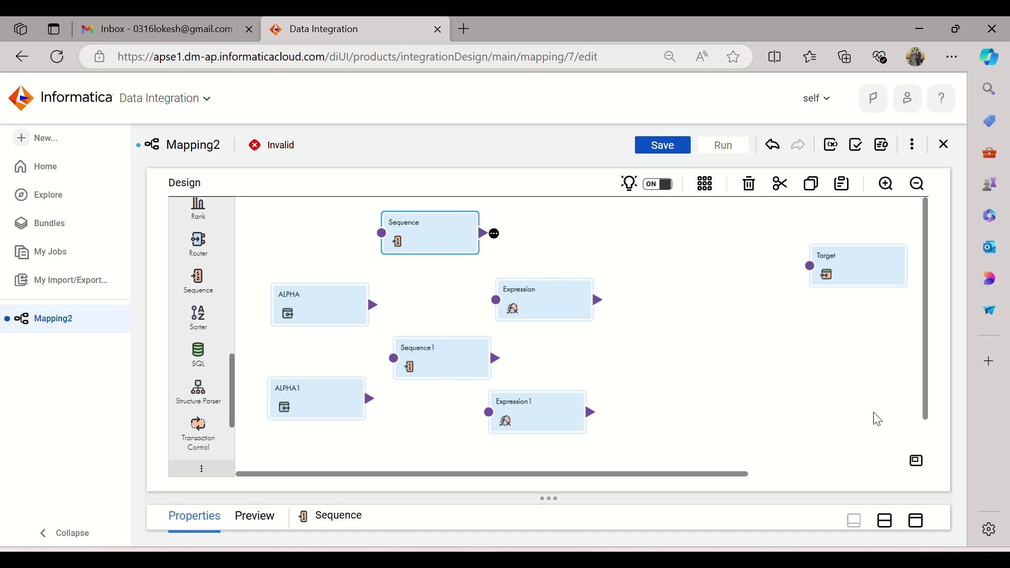
# Step: Check the first Sequence transformation's increment and initial values, then enable its Reset and Disable incoming fields options
pyautogui.click(918, 523)
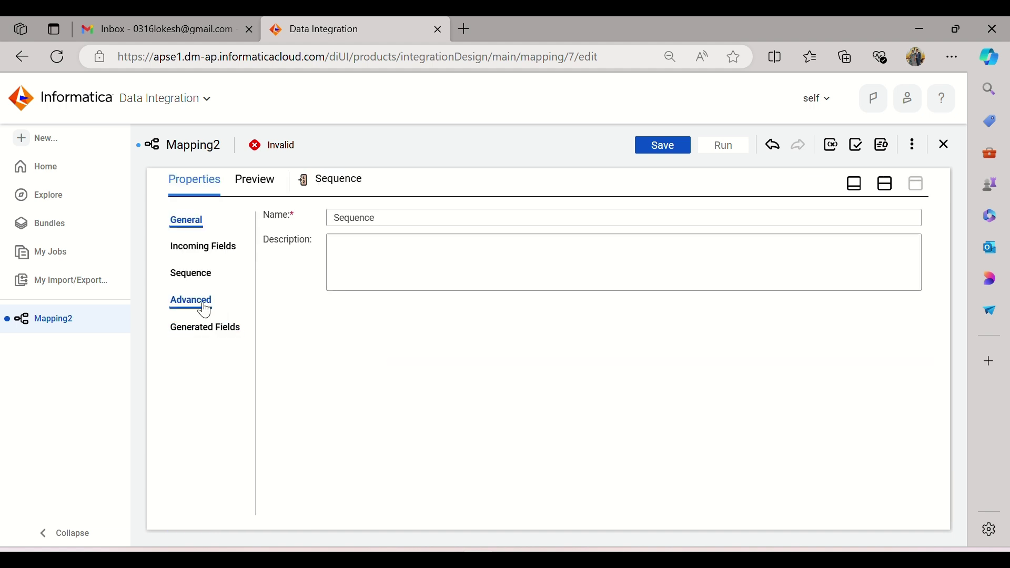
pyautogui.click(204, 275)
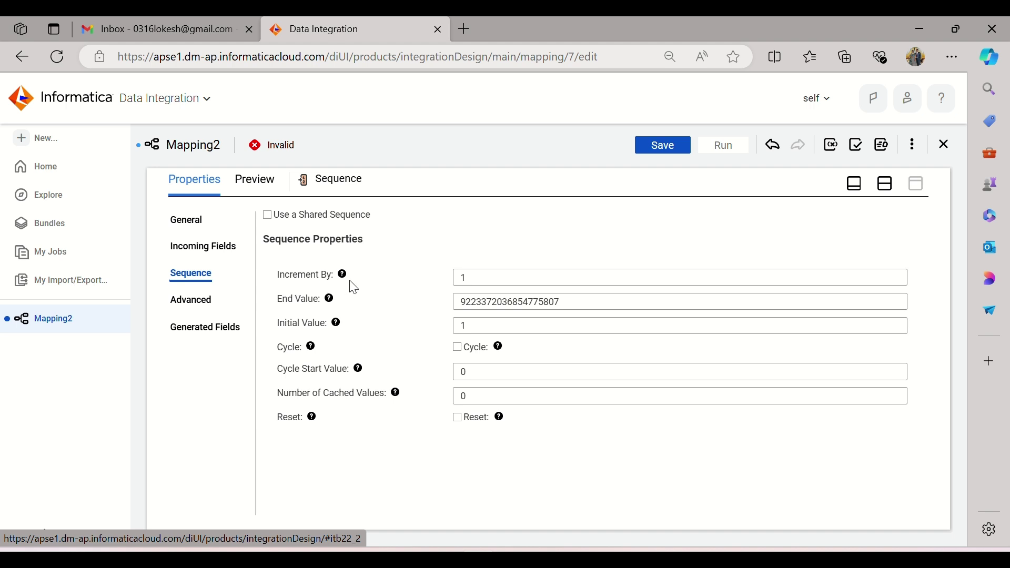
pyautogui.click(485, 277)
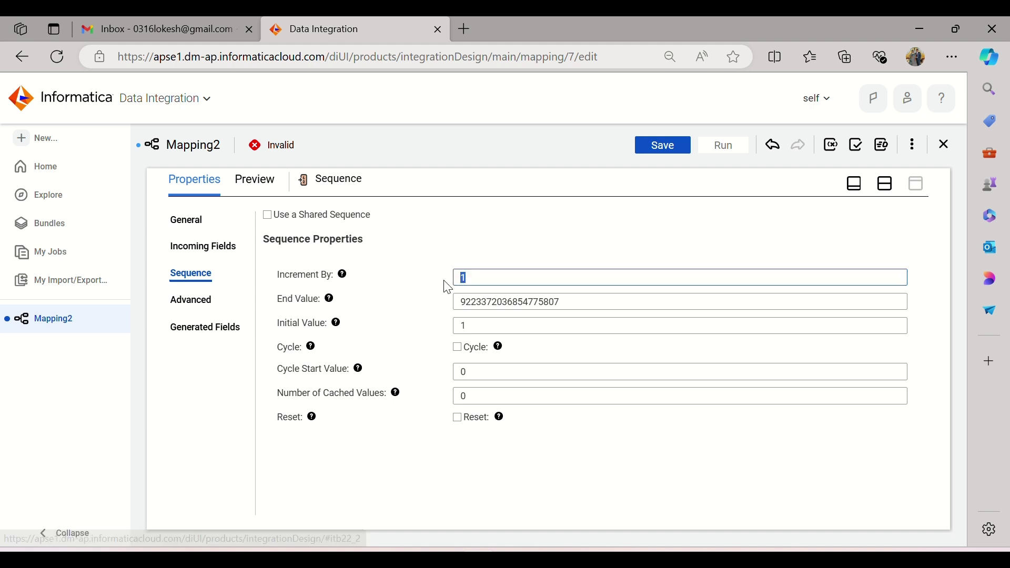
pyautogui.click(470, 325)
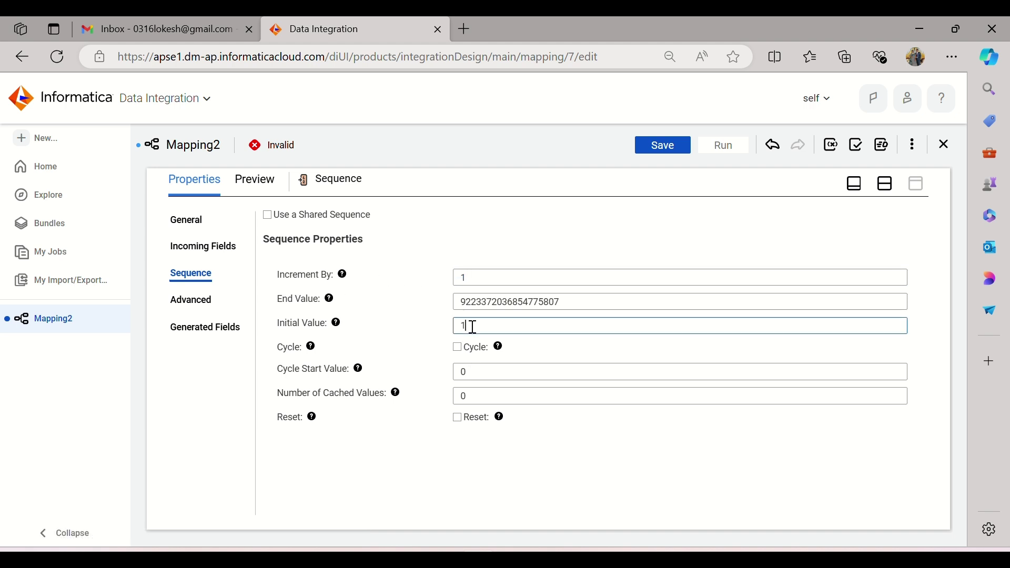
pyautogui.click(457, 419)
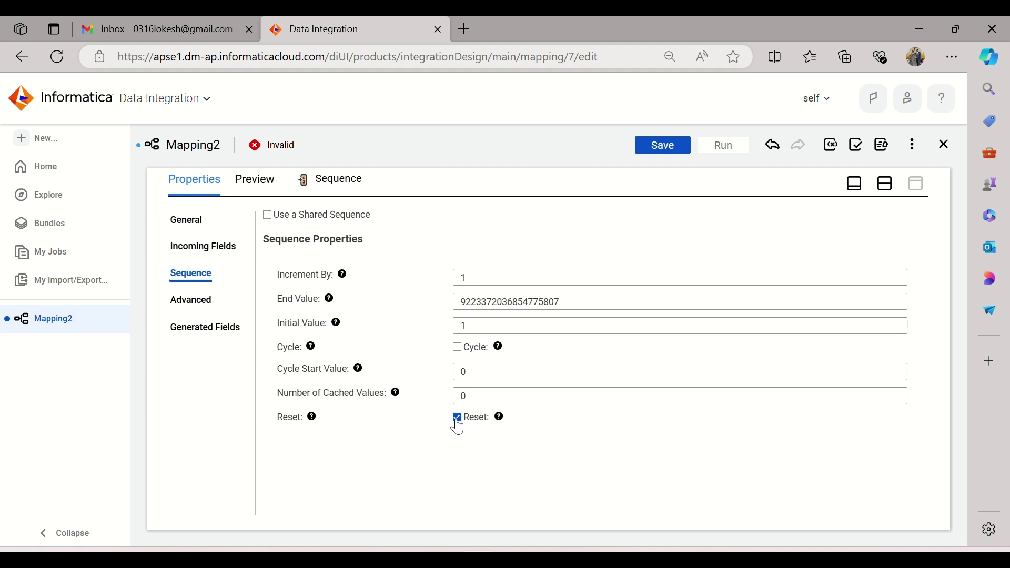
pyautogui.click(205, 297)
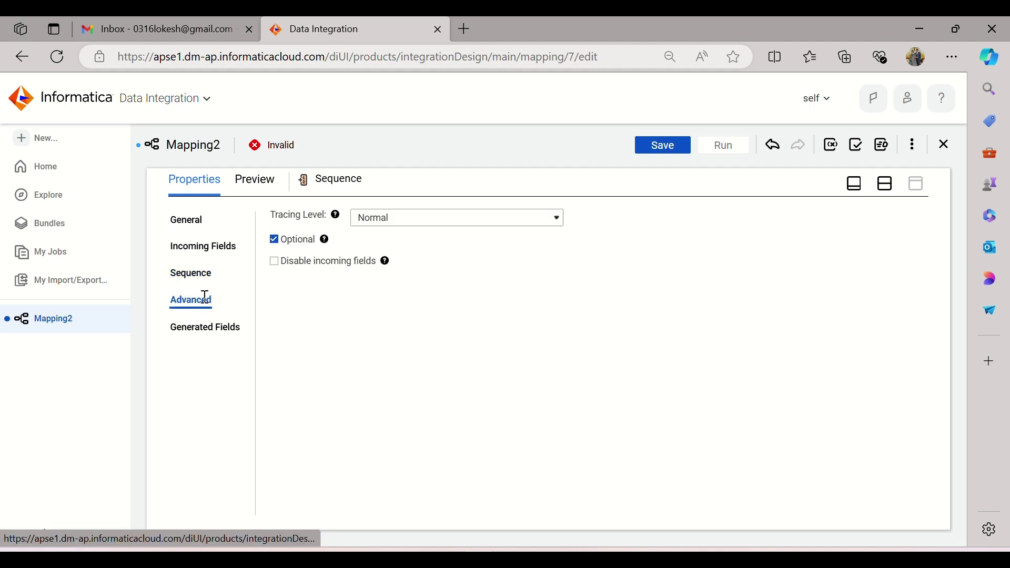
pyautogui.click(305, 264)
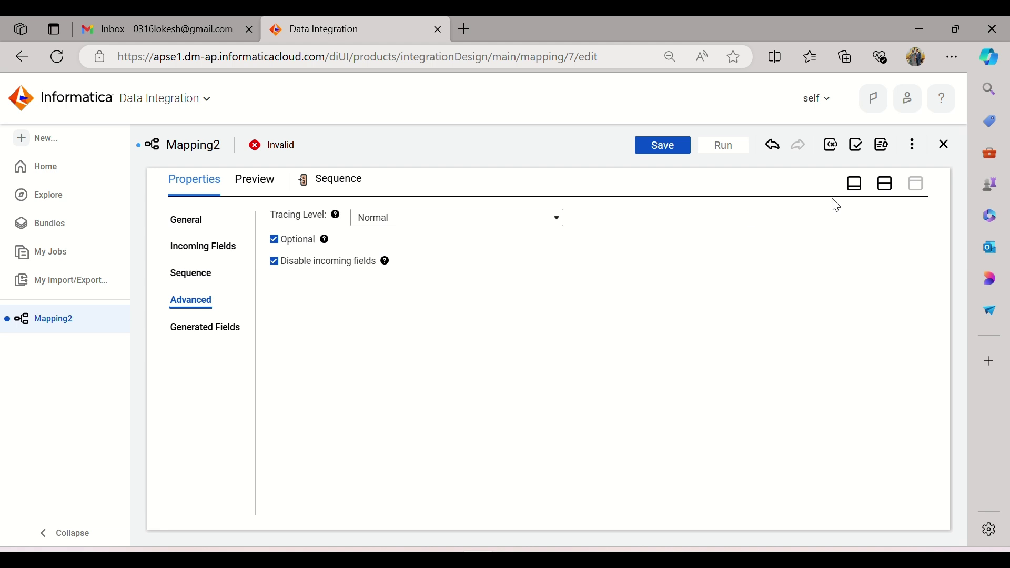
pyautogui.click(886, 184)
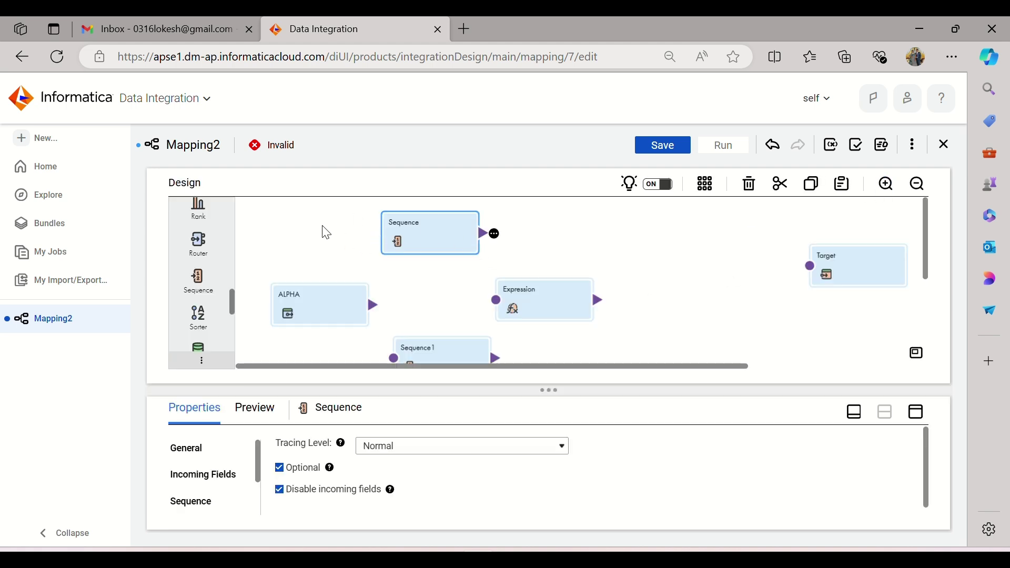
# Step: Enable Reset and Disable incoming fields for the Sequence1 transformation
pyautogui.click(438, 349)
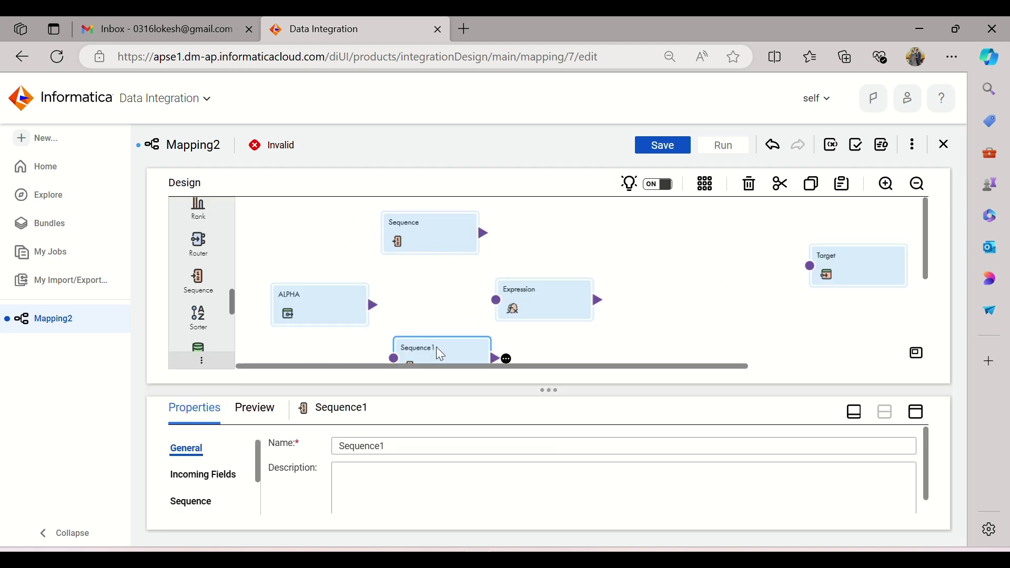
pyautogui.click(917, 412)
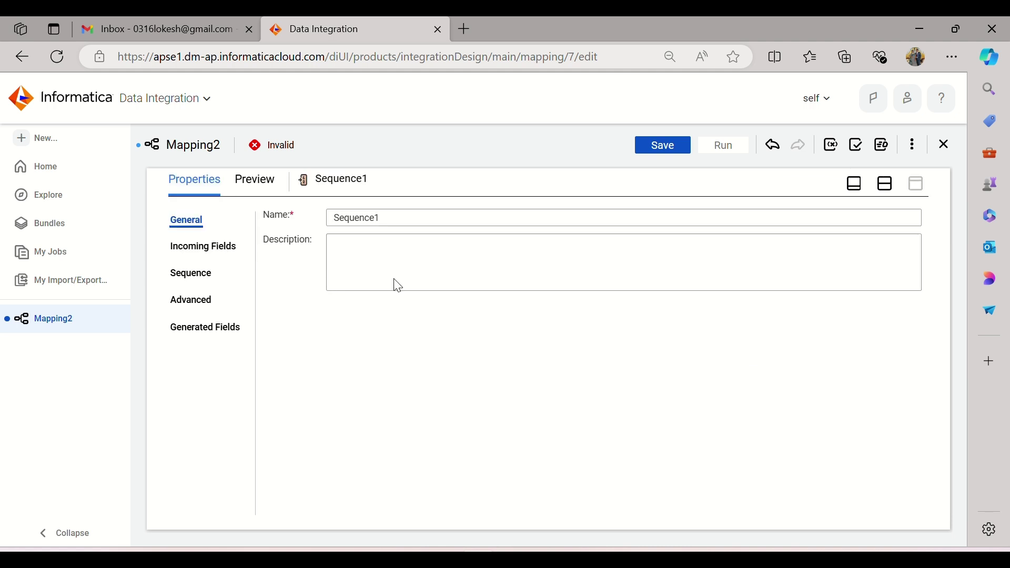
pyautogui.click(193, 285)
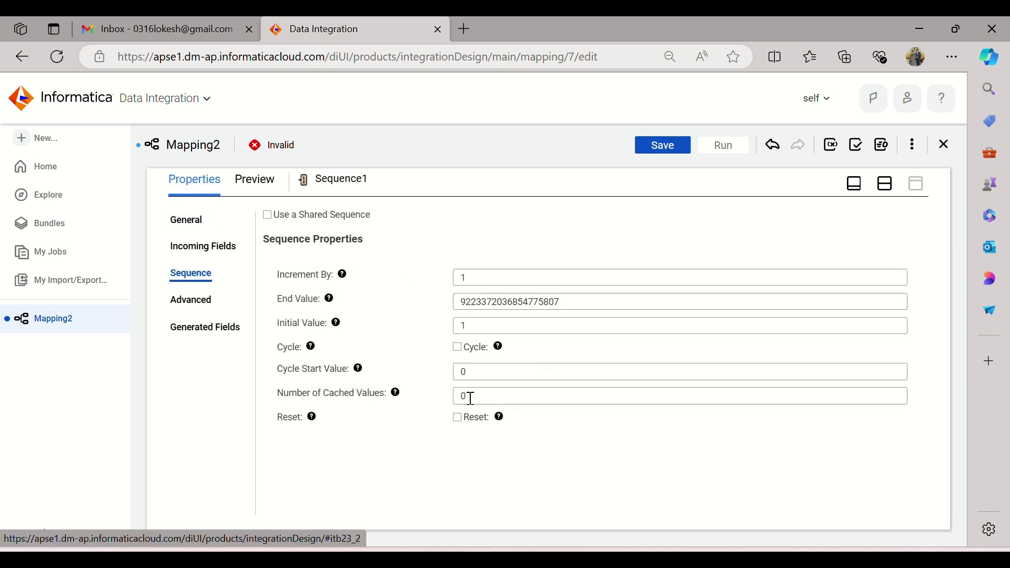
pyautogui.click(456, 420)
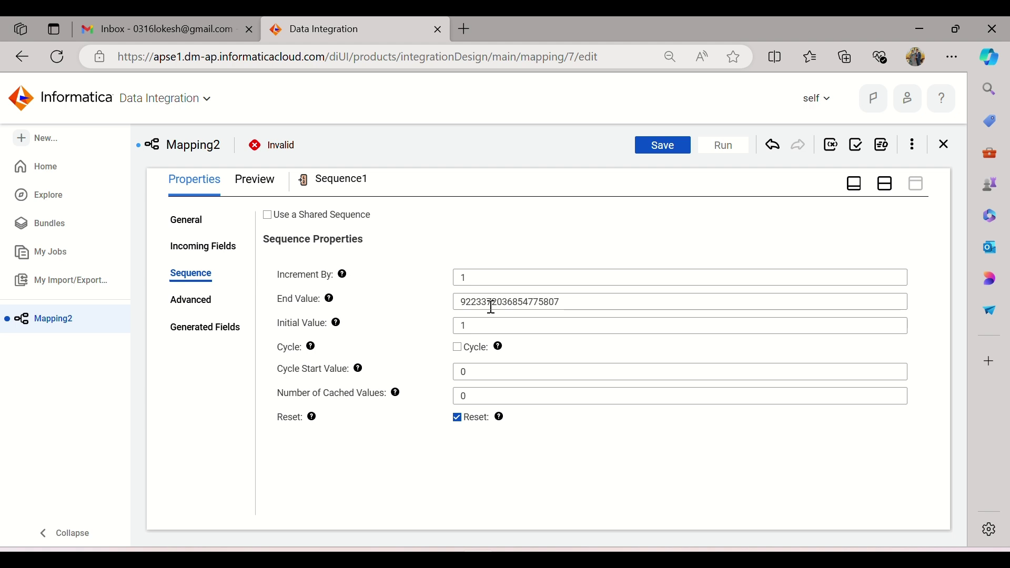
pyautogui.click(192, 301)
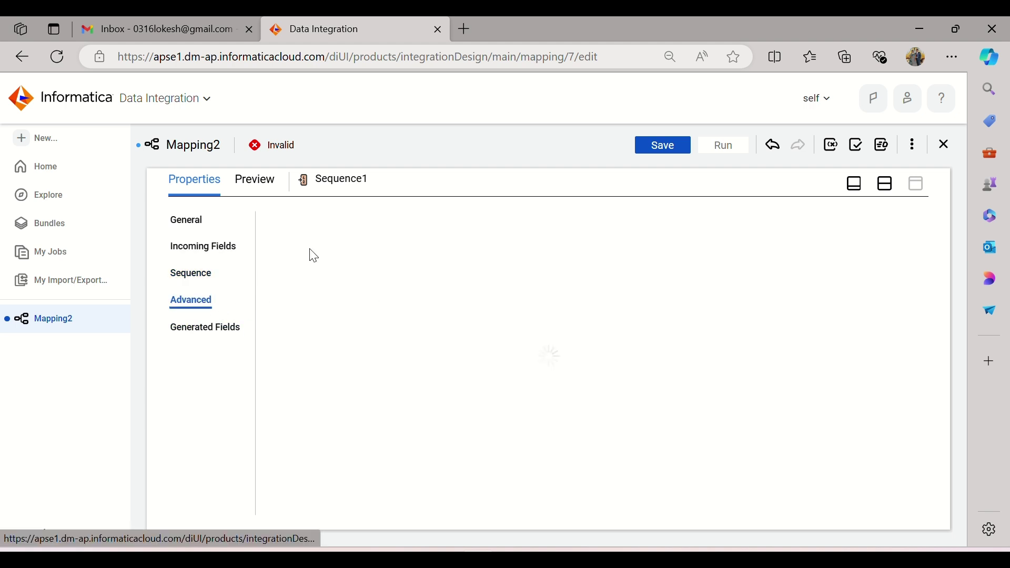
pyautogui.click(341, 264)
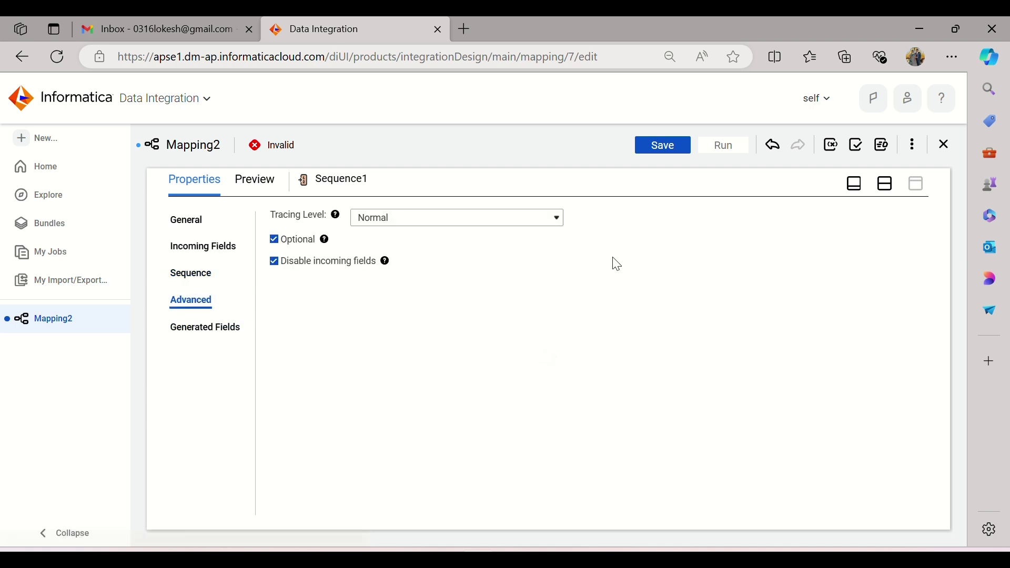
pyautogui.click(886, 185)
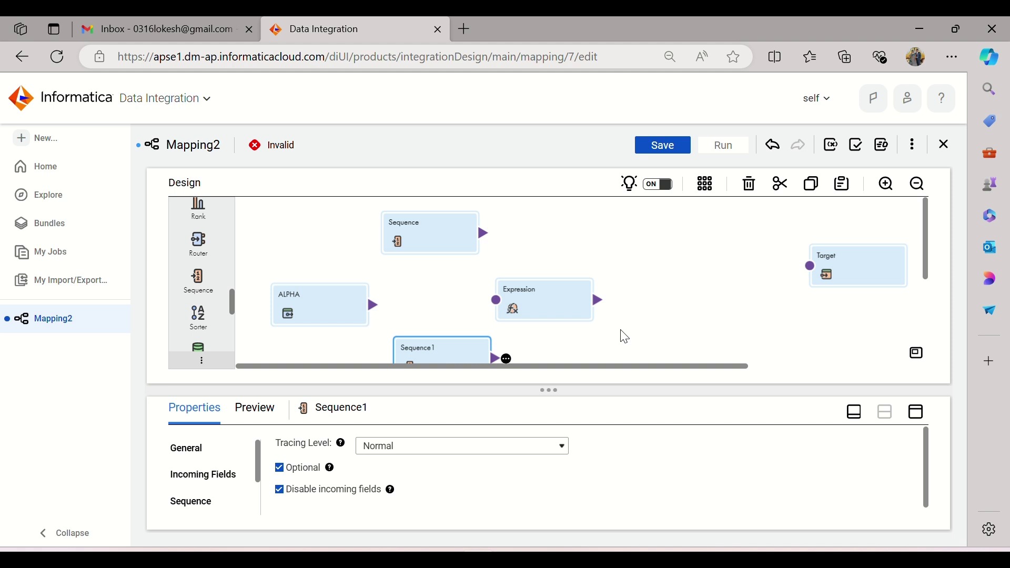
# Step: Connect ALPHA and Sequence to Expression, and connect ALPHA1 and Sequence1 to Expression1
pyautogui.click(853, 411)
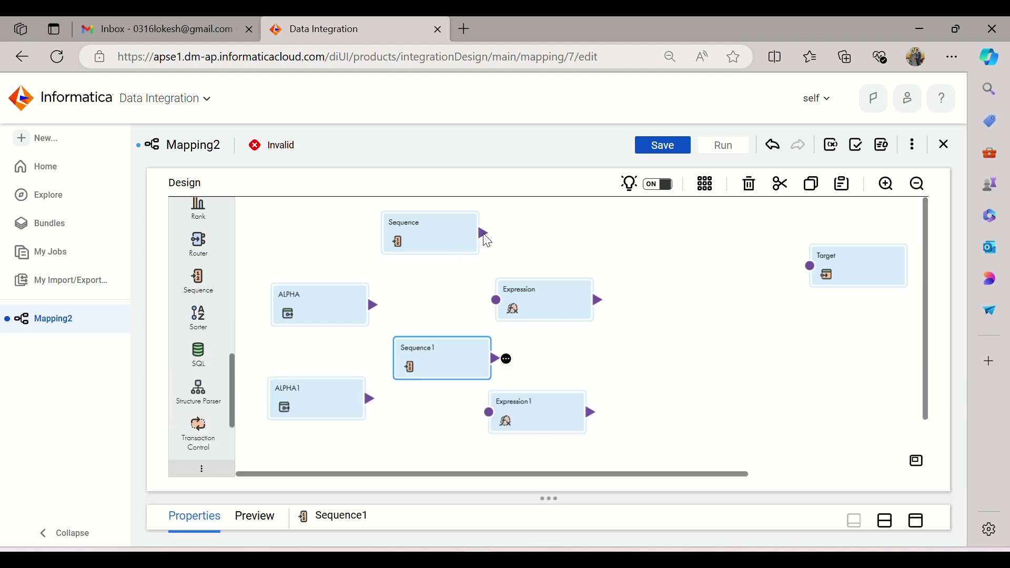
pyautogui.moveTo(375, 305); pyautogui.dragTo(496, 302)
pyautogui.moveTo(372, 399); pyautogui.dragTo(491, 416)
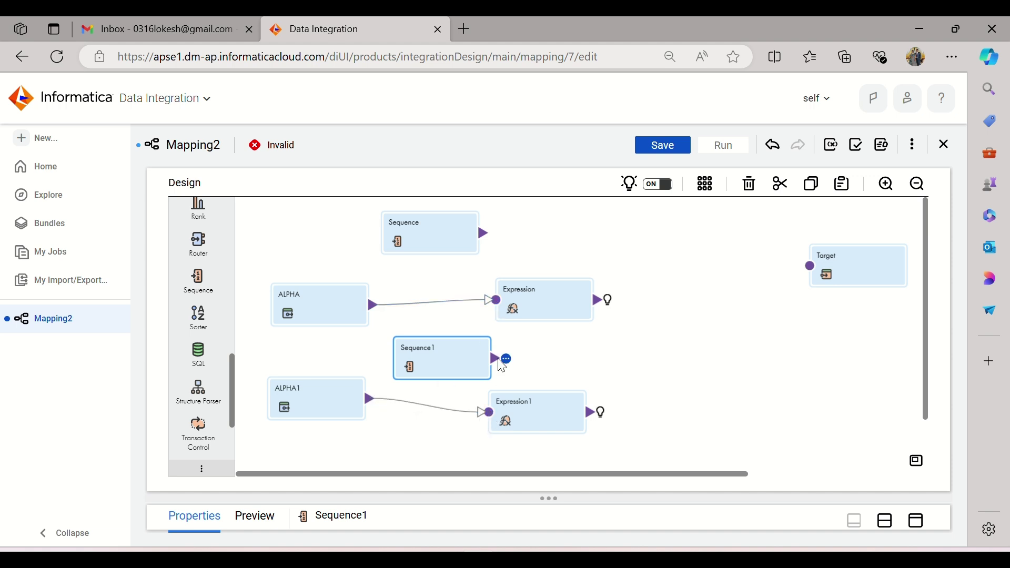
pyautogui.moveTo(483, 233); pyautogui.dragTo(494, 298)
pyautogui.moveTo(497, 357); pyautogui.dragTo(492, 406)
pyautogui.click(559, 337)
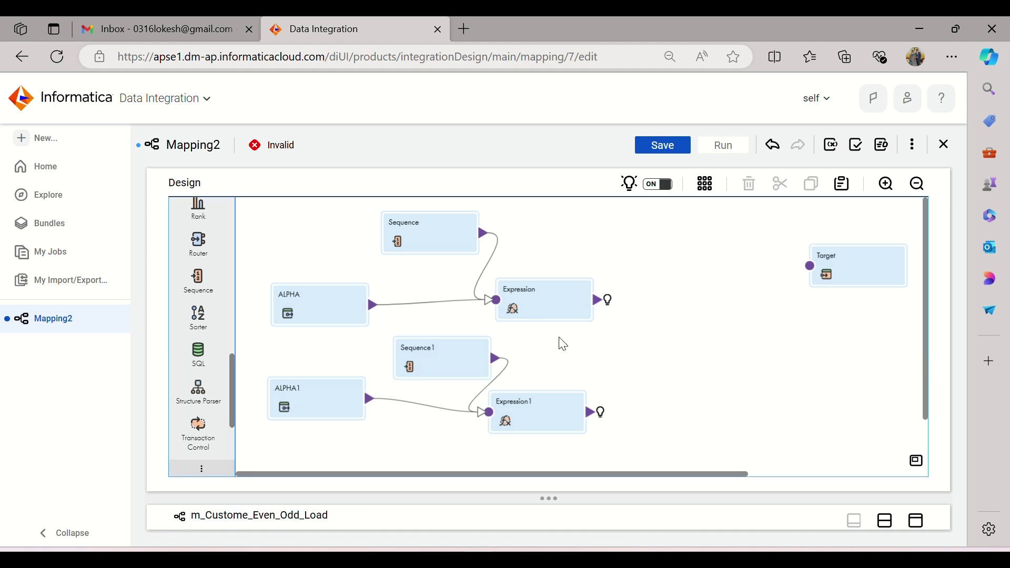
# Step: Open the Expression transformation's properties, review the even and odd row notes for TableA and TableB in Notepad, and return to Informatica Data Integration
pyautogui.click(562, 311)
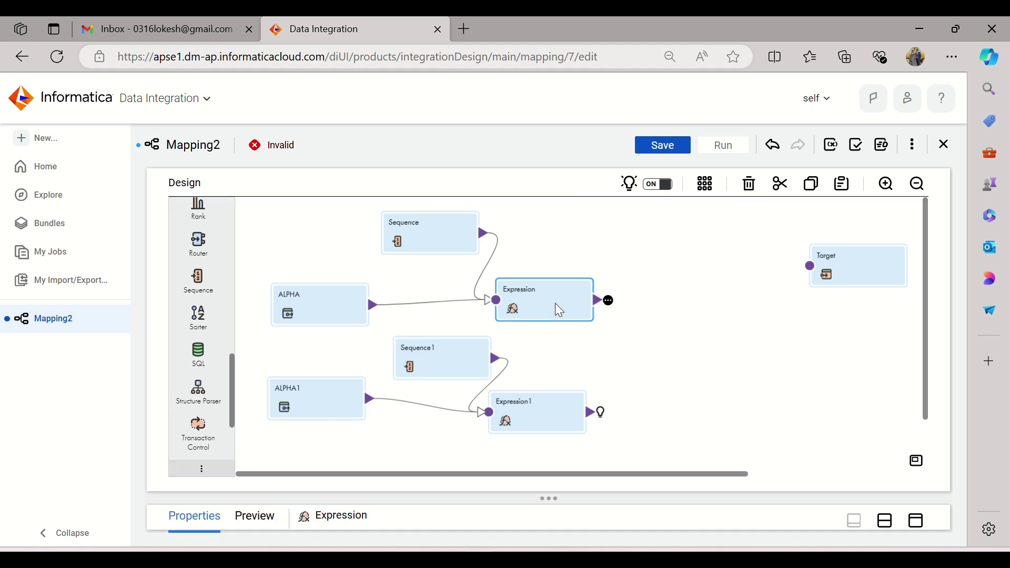
pyautogui.click(915, 523)
pyautogui.hotkey('alt', 'Tab')
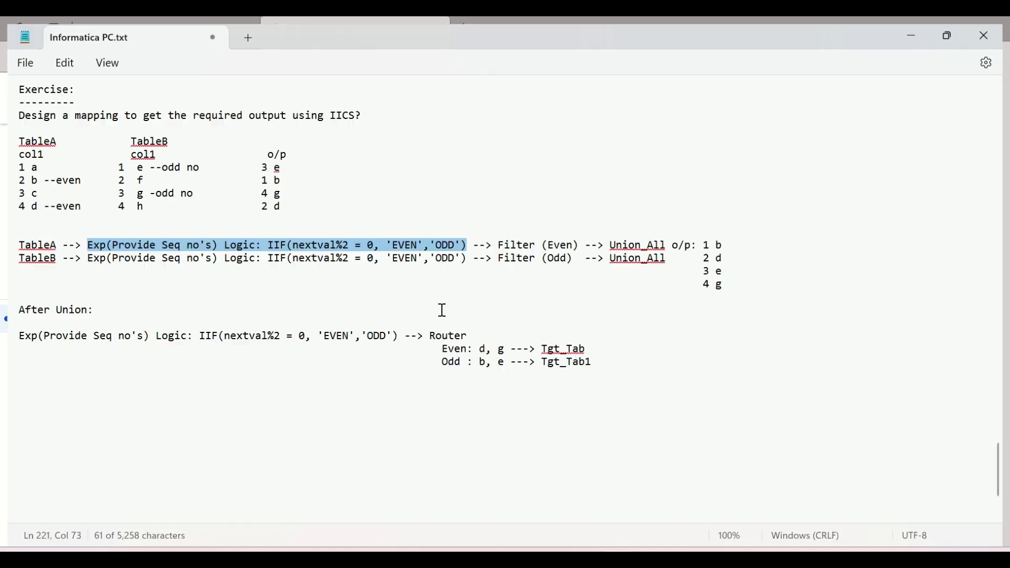
pyautogui.click(439, 247)
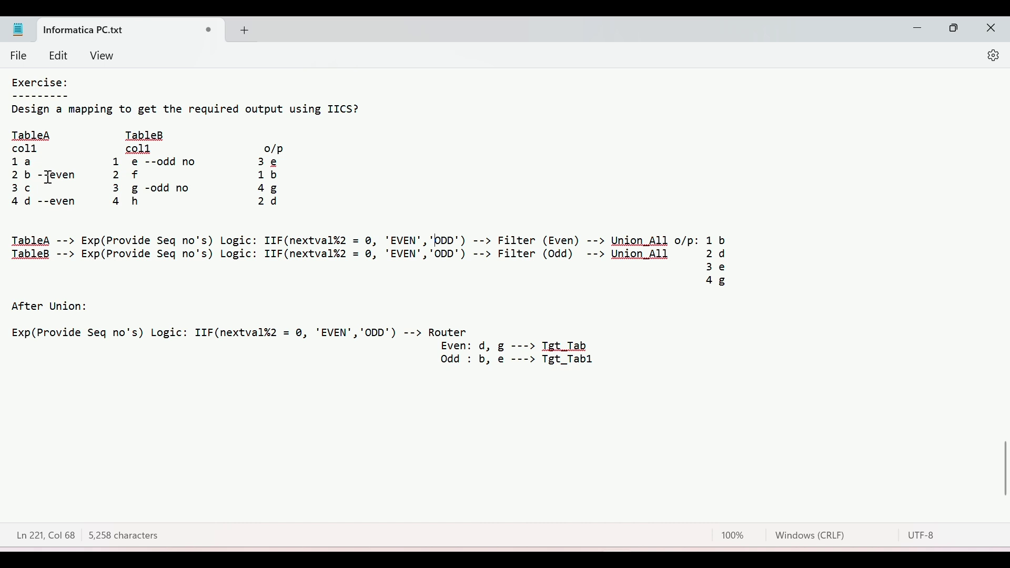
pyautogui.moveTo(47, 178); pyautogui.dragTo(76, 179)
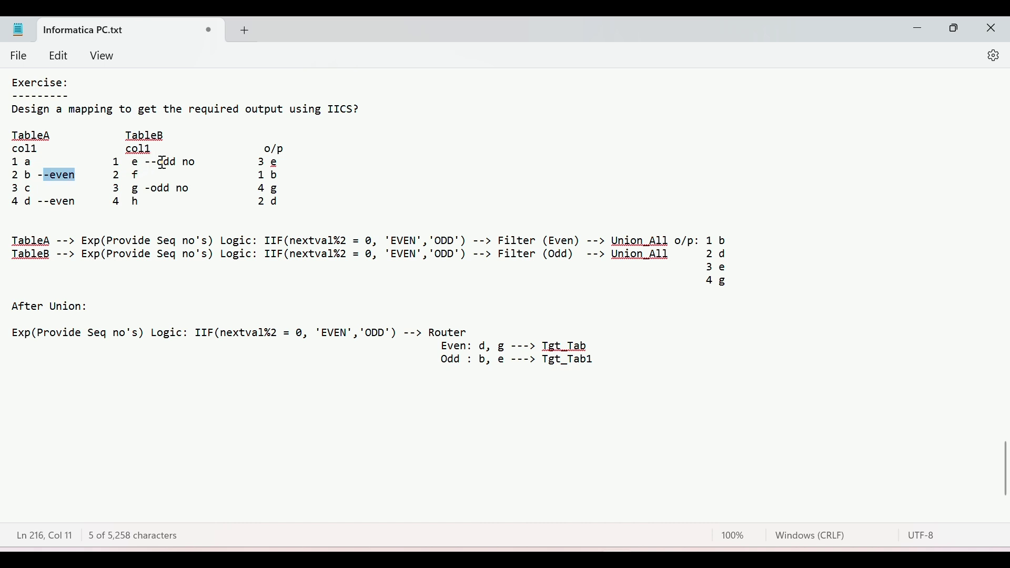
pyautogui.moveTo(152, 165); pyautogui.dragTo(200, 167)
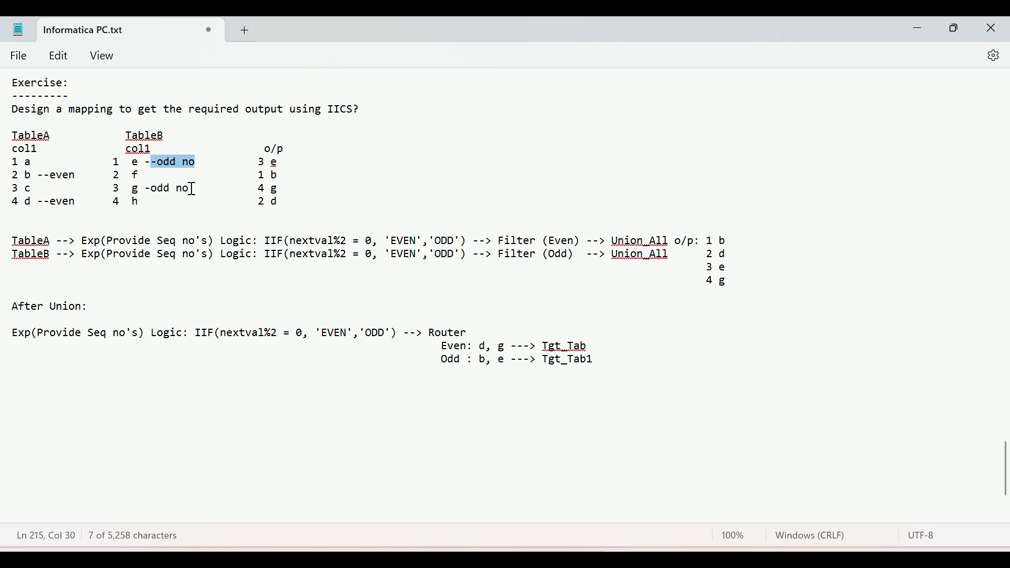
pyautogui.hotkey('alt', 'Tab')
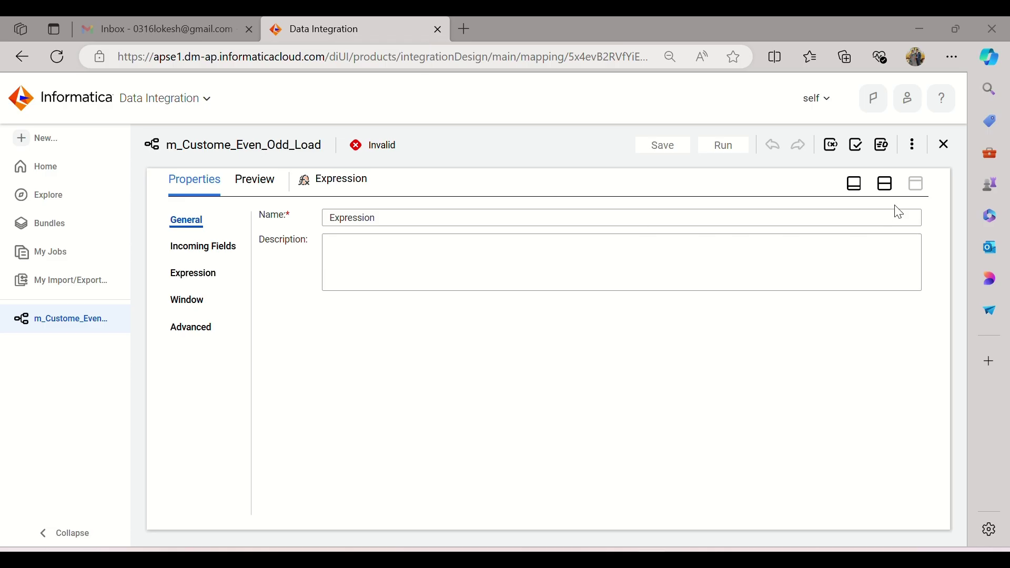
# Step: Review the incoming fields that the Expression transformation receives from ALPHA and Sequence
pyautogui.click(884, 185)
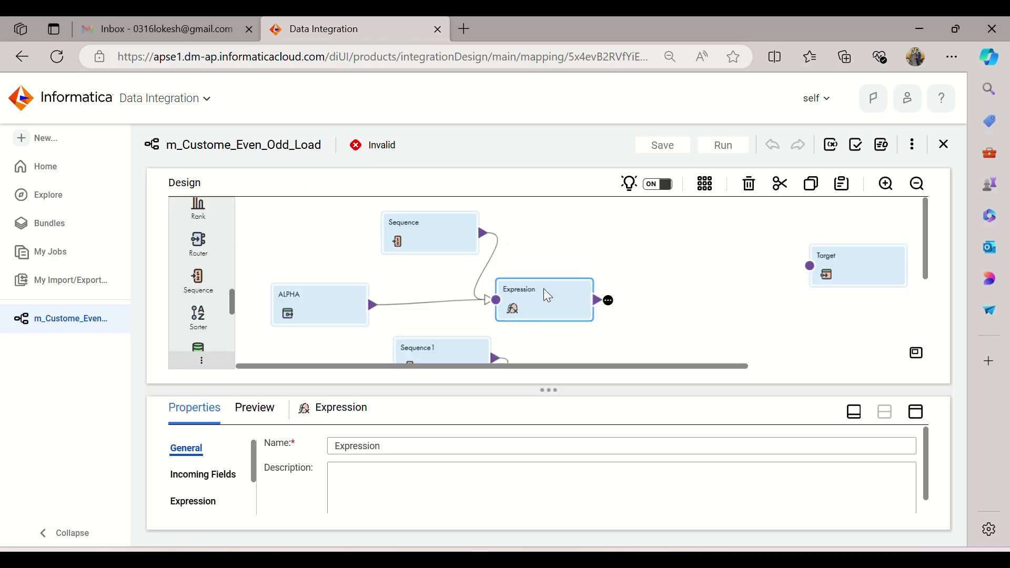
pyautogui.click(916, 412)
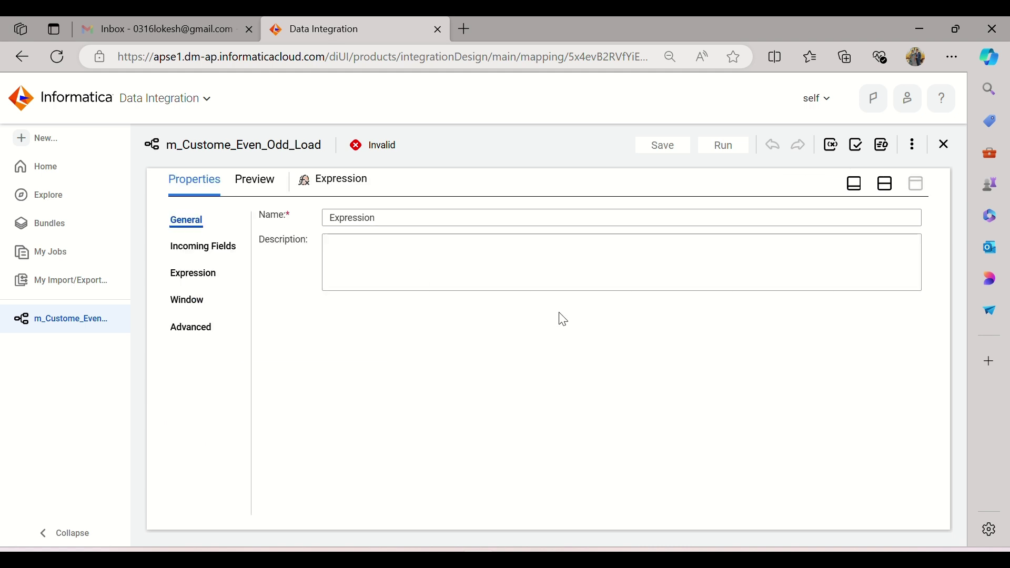
pyautogui.click(196, 262)
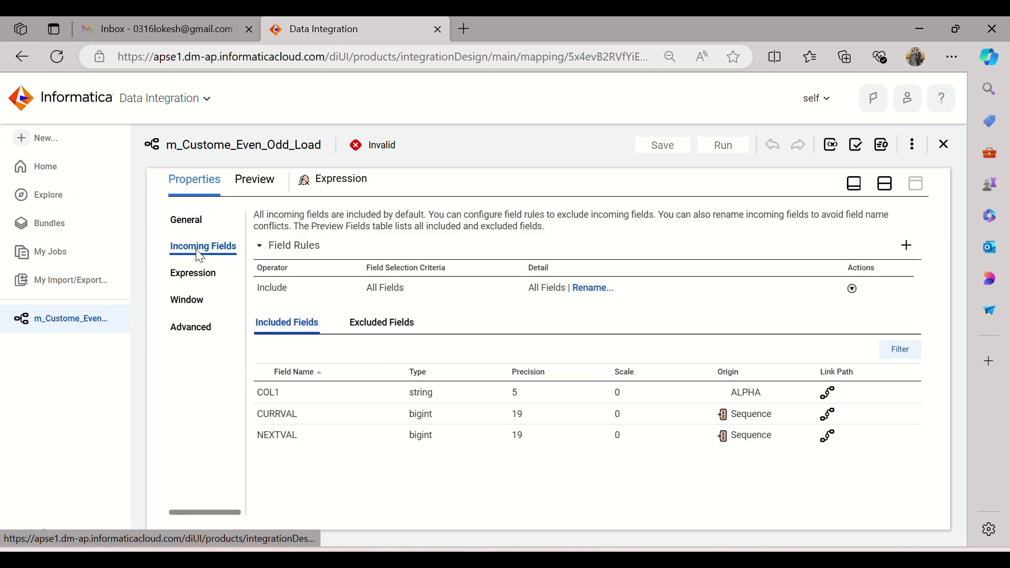
pyautogui.click(295, 400)
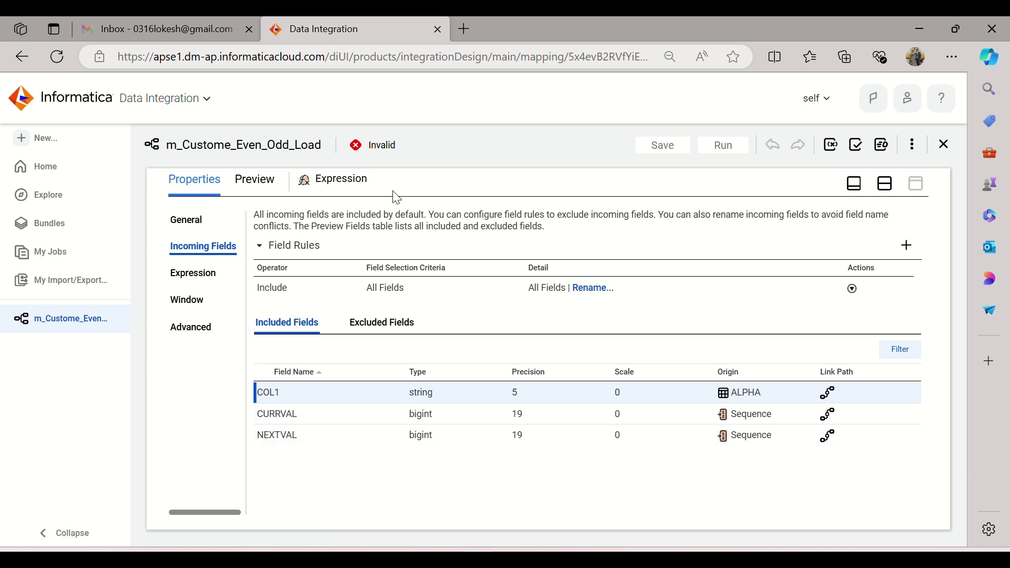
# Step: Add a string output field named o_Flag with precision 10 to the Expression transformation
pyautogui.click(194, 273)
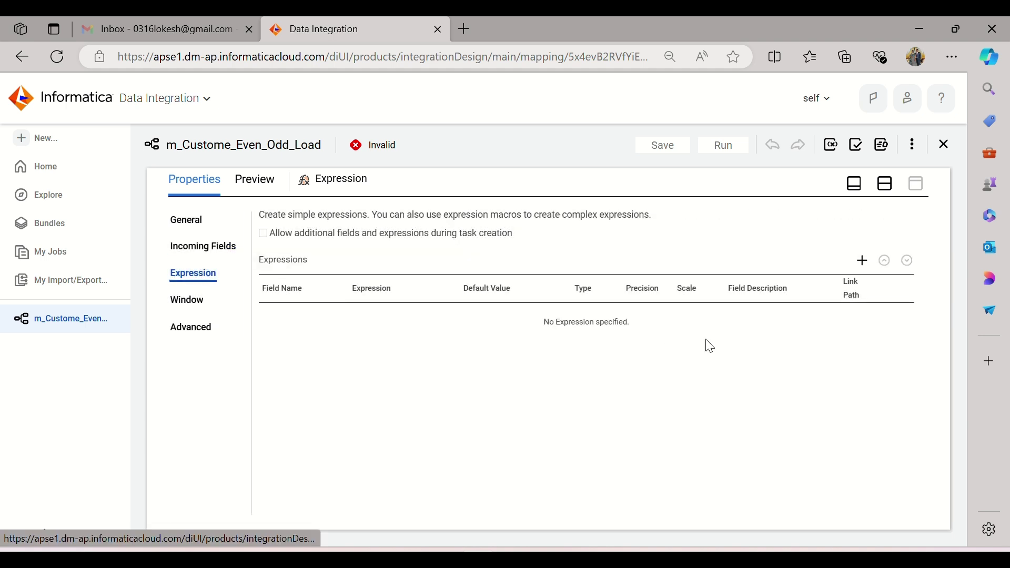
pyautogui.click(861, 261)
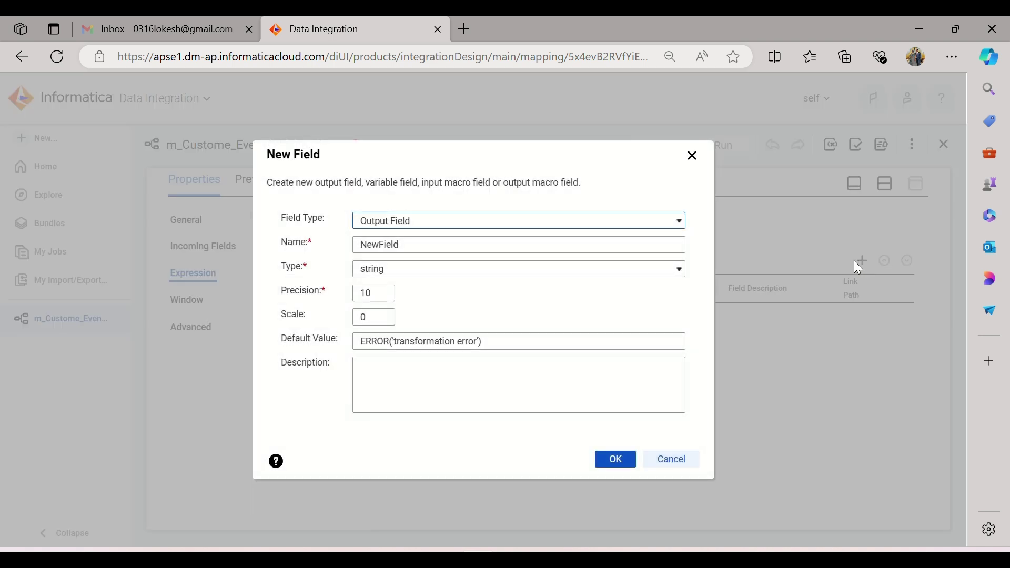
pyautogui.moveTo(409, 246); pyautogui.dragTo(351, 258)
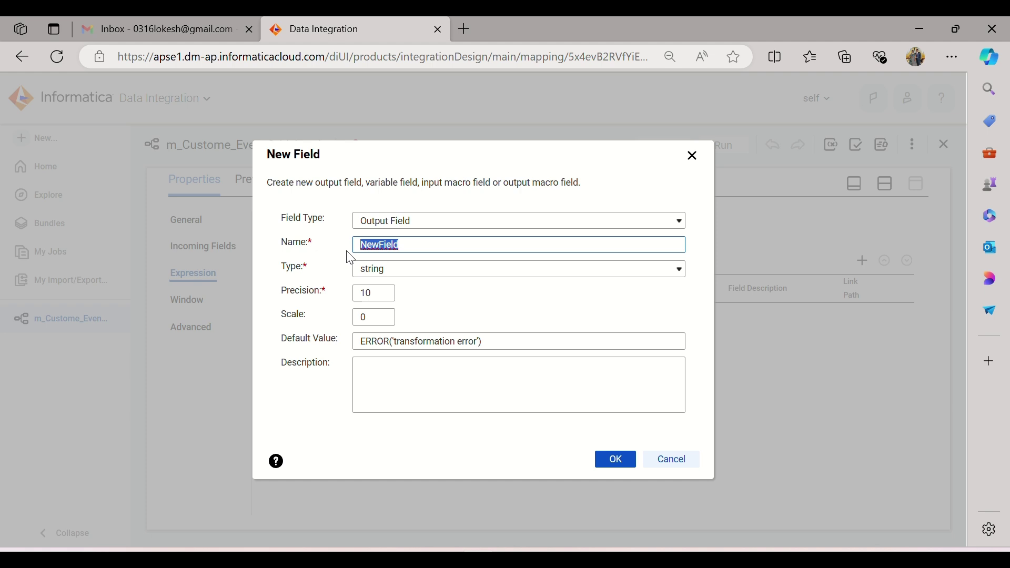
pyautogui.write('o_Flag')
pyautogui.click(620, 460)
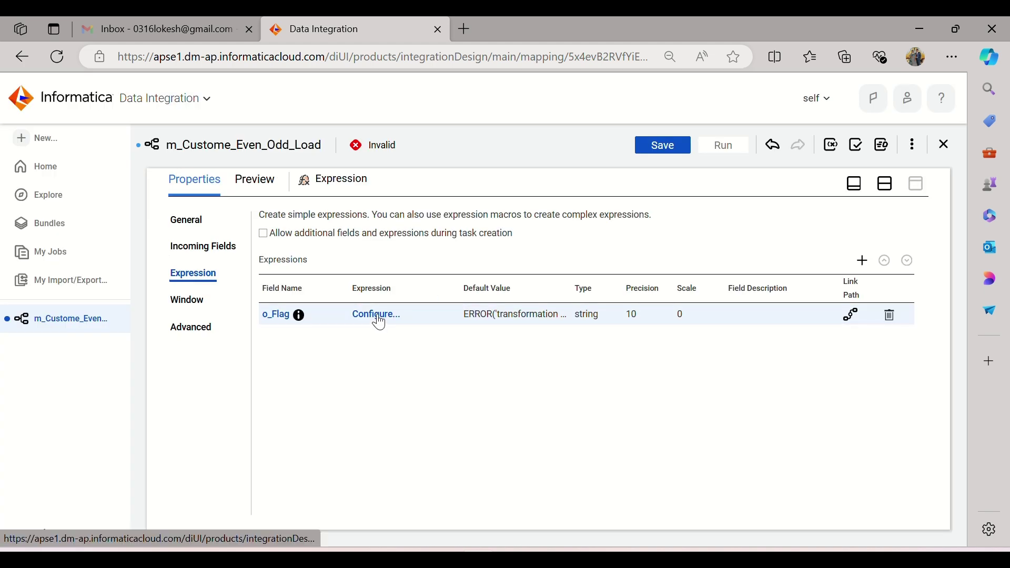
# Step: Define o_Flag in Expression as IIF(NEXTVAL%2=0,'EVEN','ODD'), validate it, and copy the formula before accepting it
pyautogui.click(378, 315)
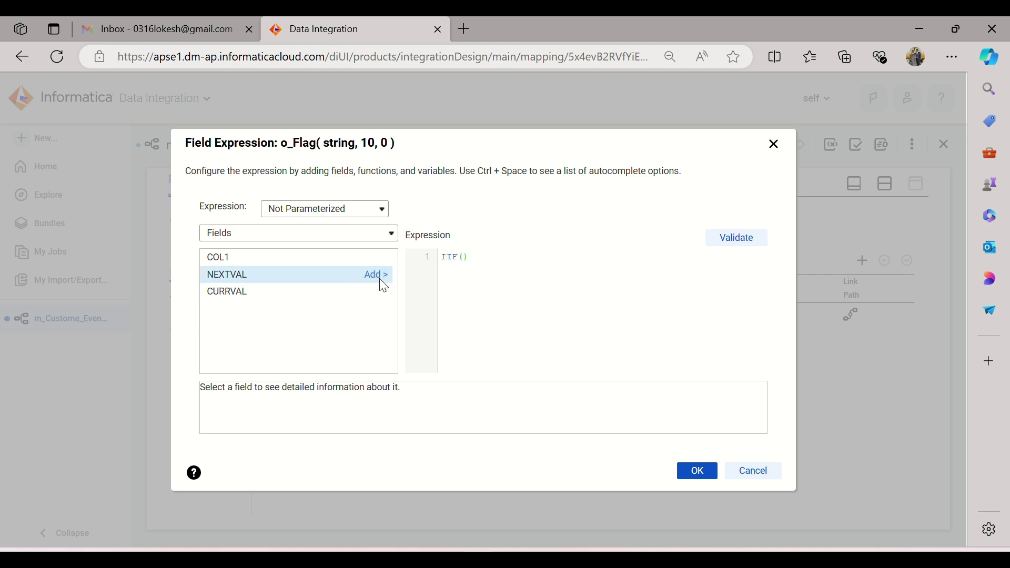
pyautogui.click(379, 273)
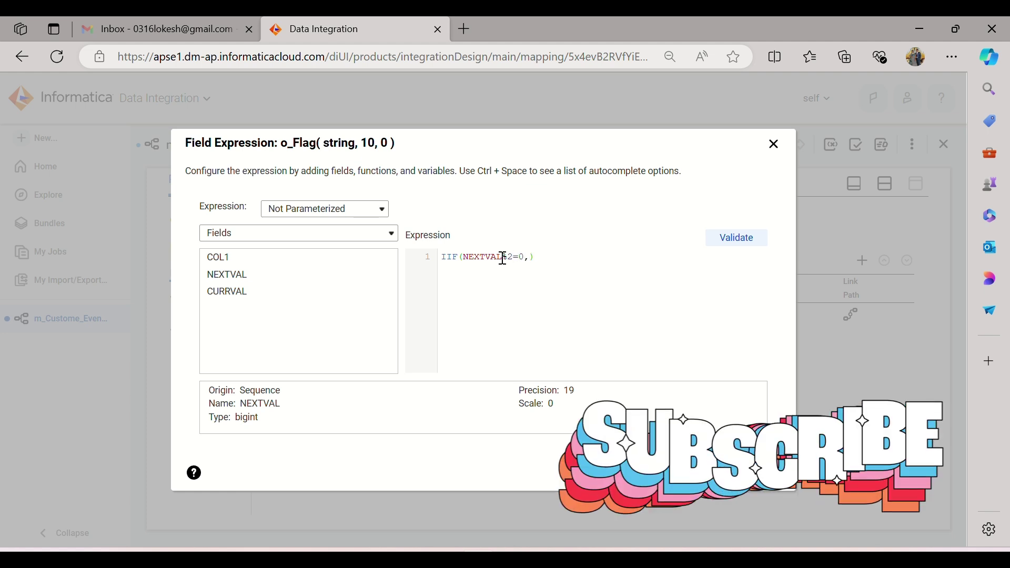
pyautogui.write("'EVEN','")
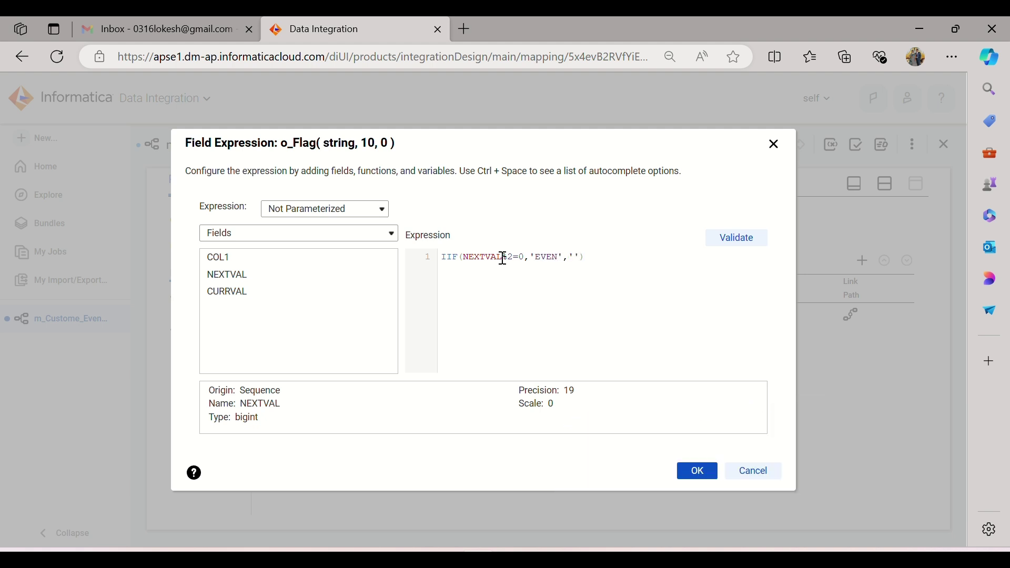
pyautogui.write('ODD')
pyautogui.click(758, 246)
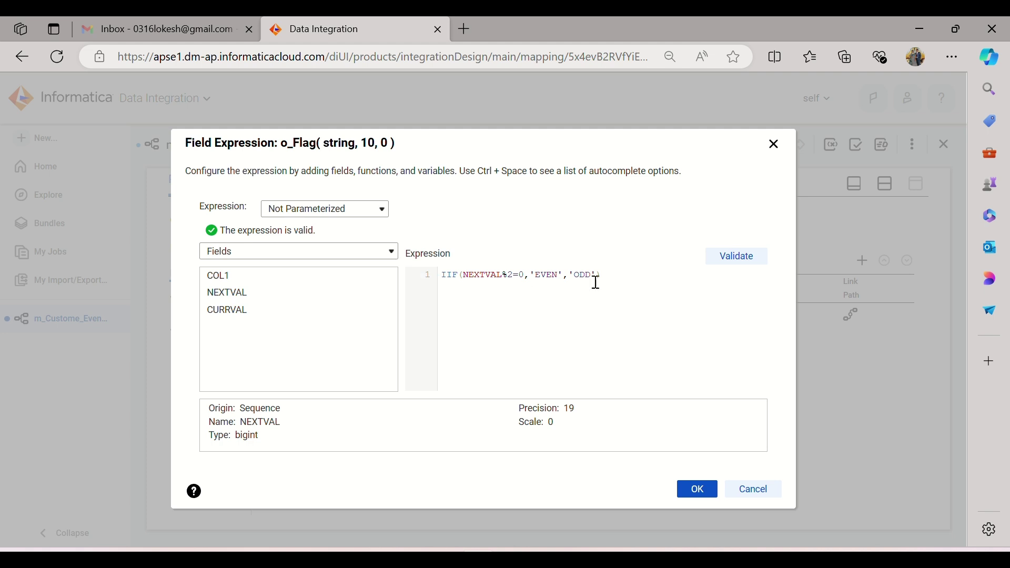
pyautogui.hotkey('ctrl', 'a')
pyautogui.hotkey('ctrl', 'c')
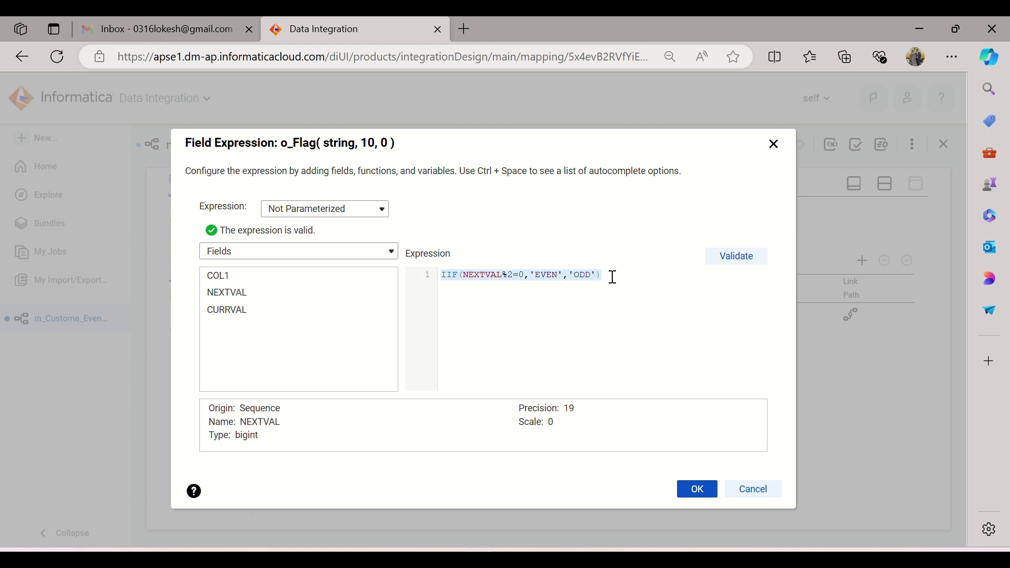
pyautogui.click(699, 489)
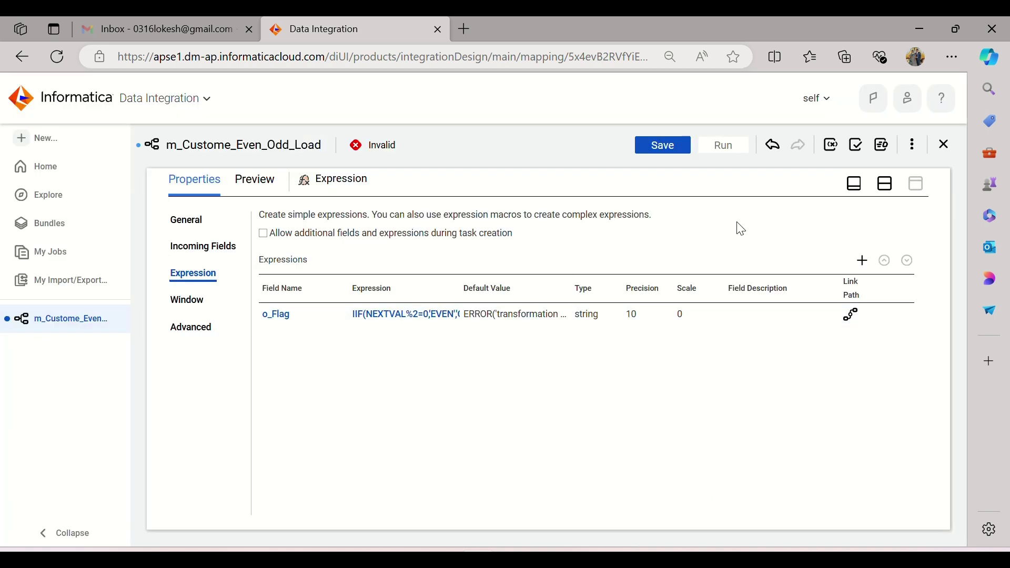
# Step: Add a string output field named o_Flag with precision 10 to the Expression1 transformation
pyautogui.click(885, 184)
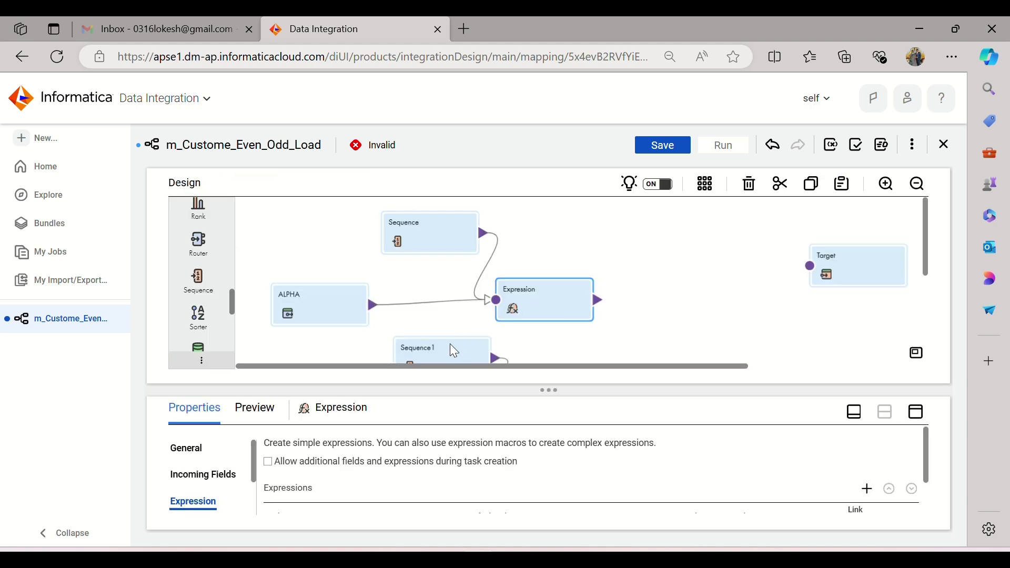
pyautogui.scroll(-2, 573, 322)
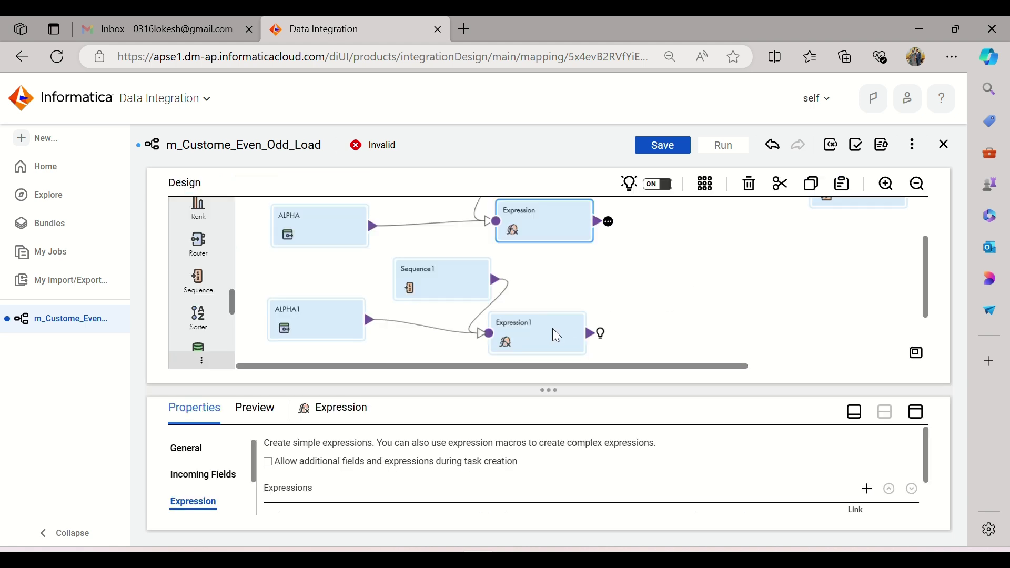
pyautogui.click(553, 329)
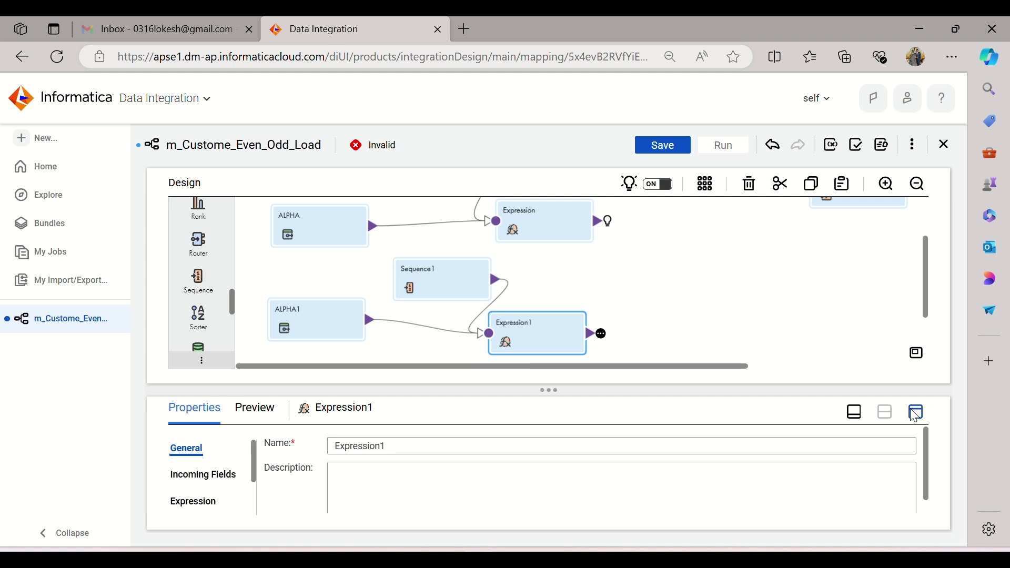
pyautogui.click(916, 414)
pyautogui.click(194, 273)
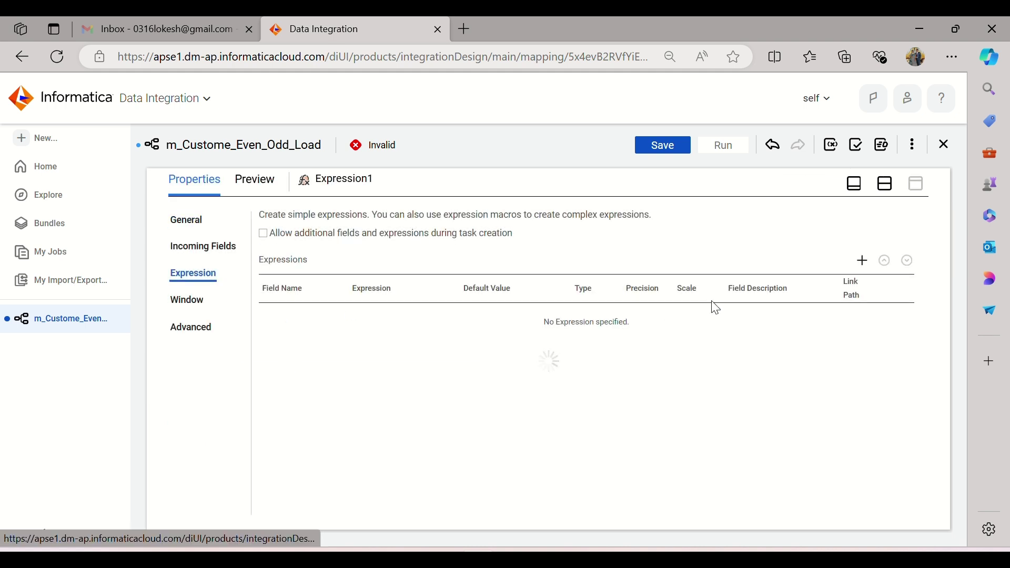
pyautogui.click(863, 260)
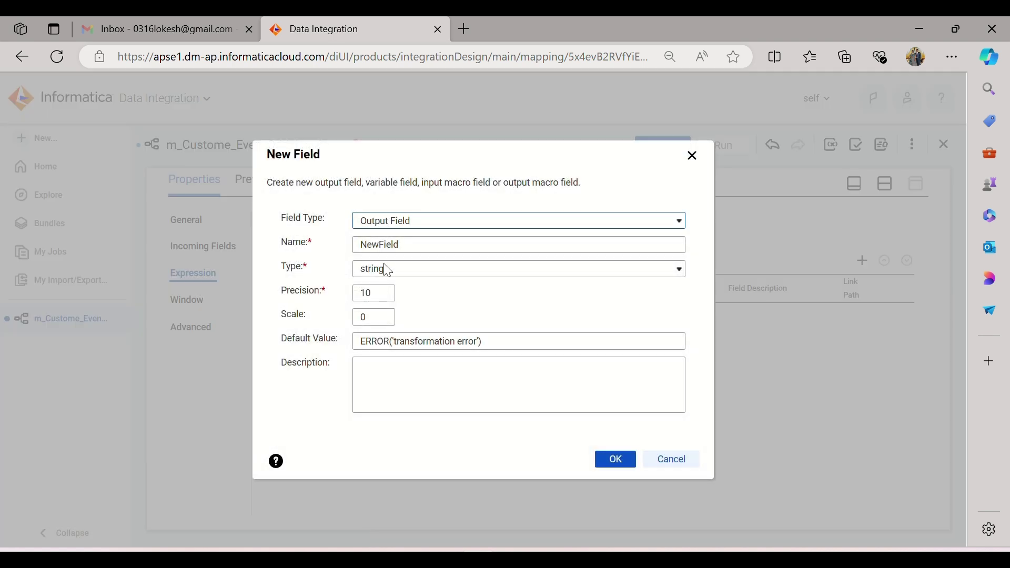
pyautogui.click(405, 246)
pyautogui.moveTo(405, 246); pyautogui.dragTo(355, 254)
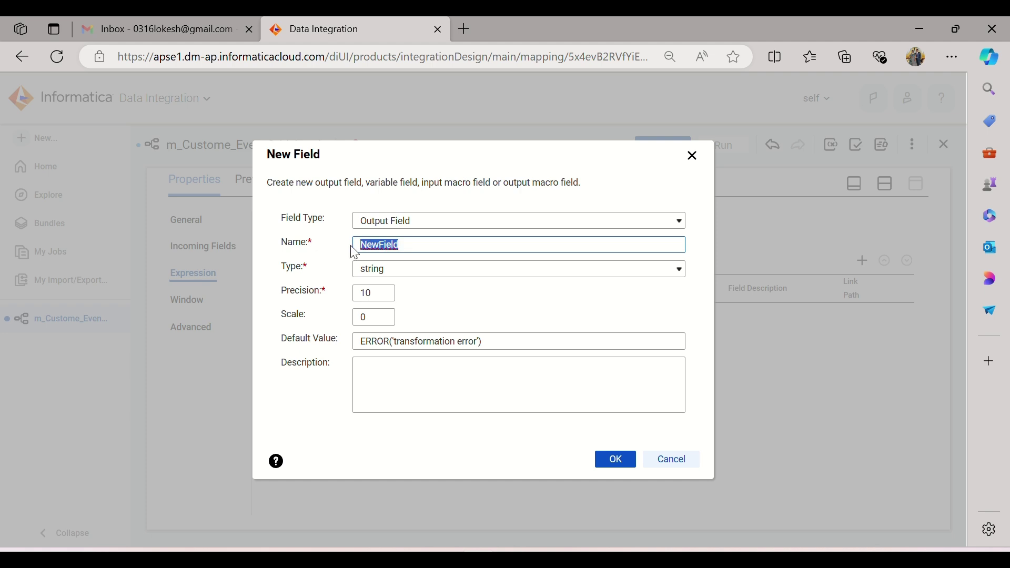
pyautogui.write('o_Flag')
pyautogui.click(600, 464)
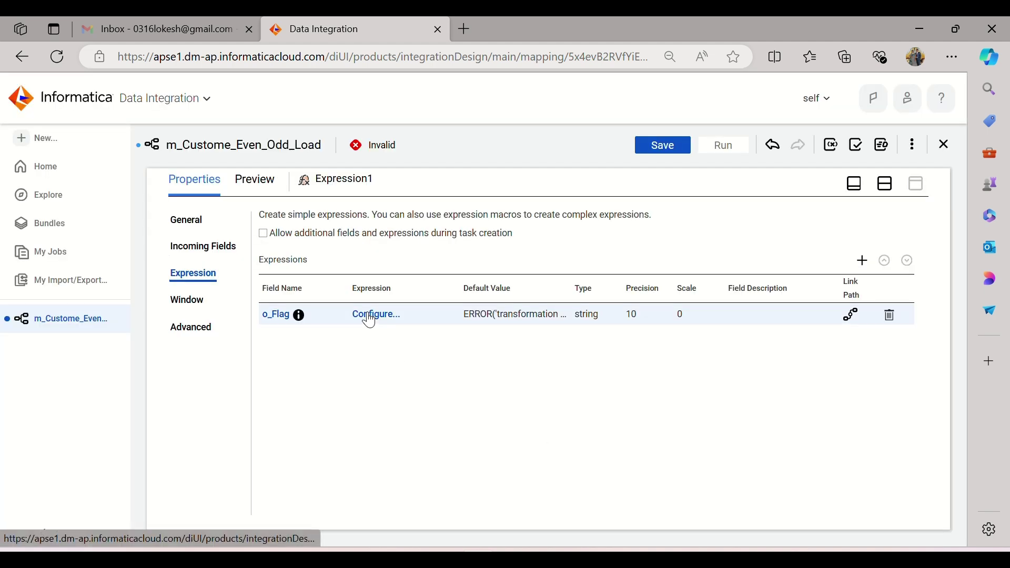
# Step: Paste IIF(NEXTVAL%2=0,'EVEN','ODD') as the o_Flag expression in Expression1, then validate and accept it
pyautogui.click(375, 315)
pyautogui.hotkey('ctrl', 'v')
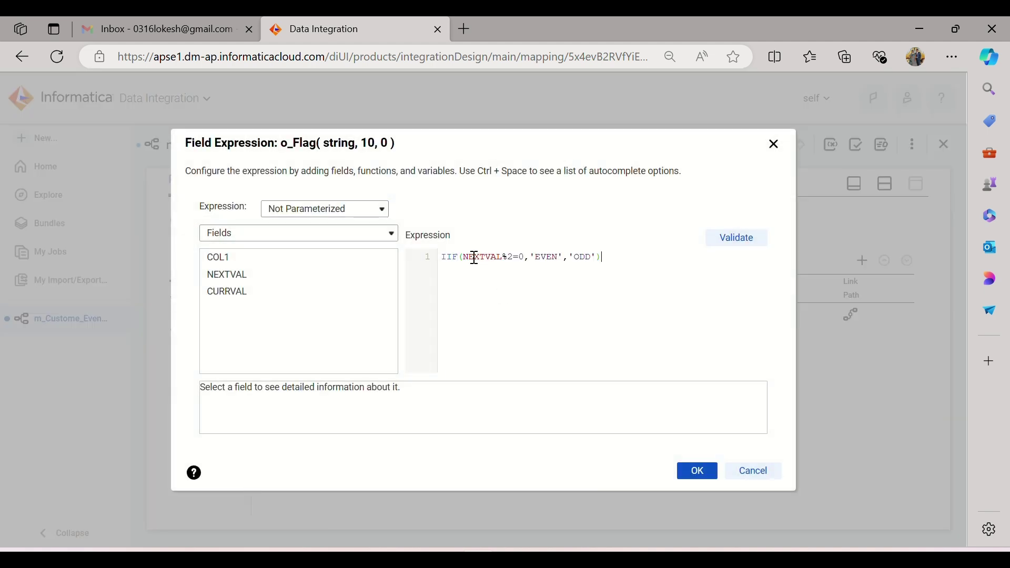
pyautogui.click(746, 241)
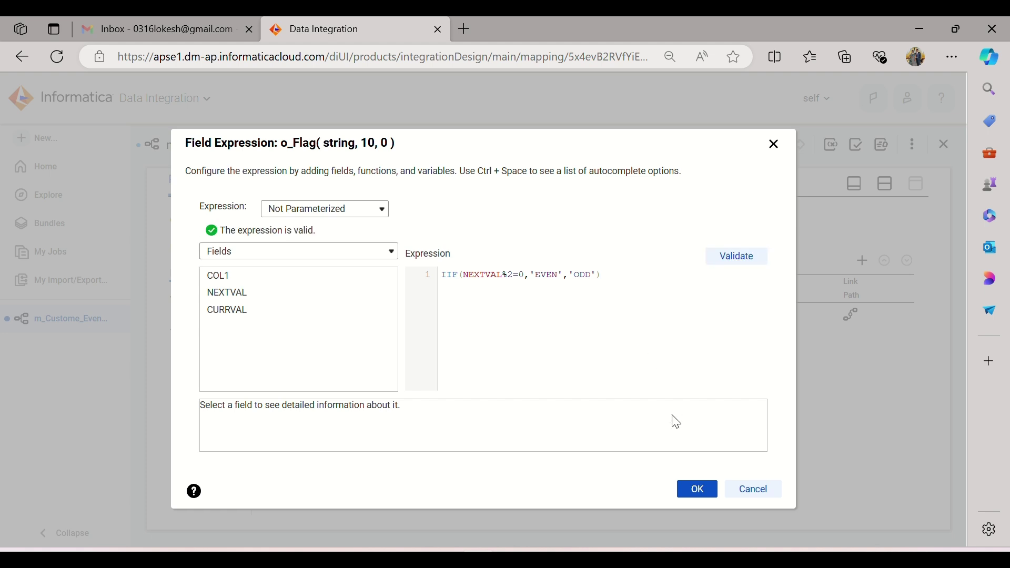
pyautogui.click(699, 488)
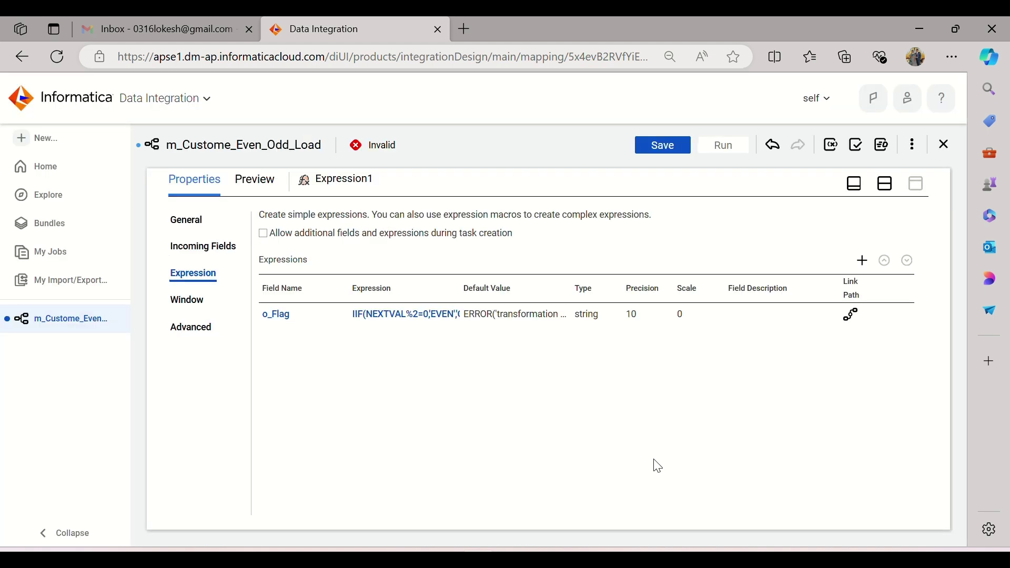
# Step: Rename the Expression1 transformation to Odd_Expression
pyautogui.click(885, 183)
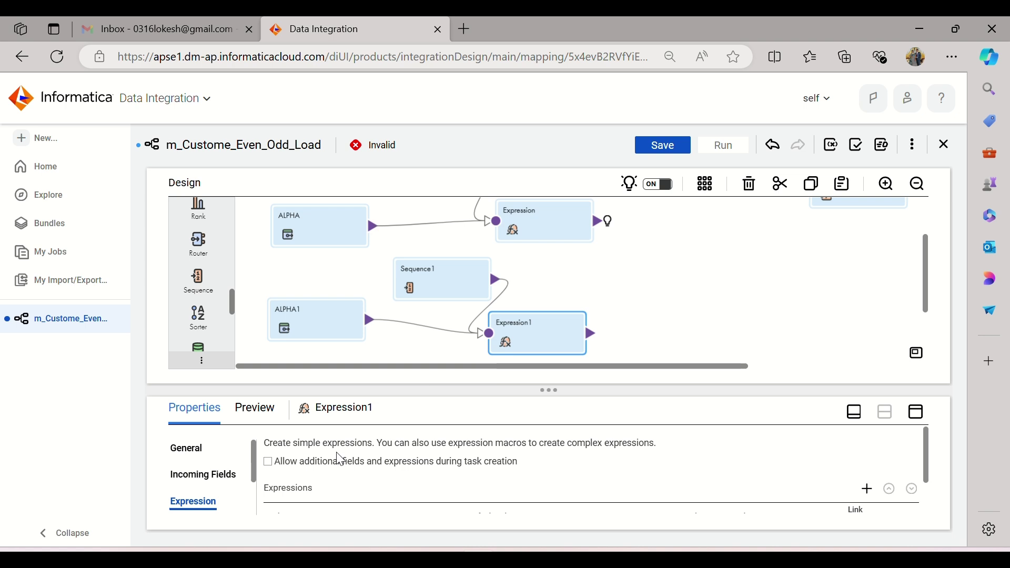
pyautogui.click(199, 455)
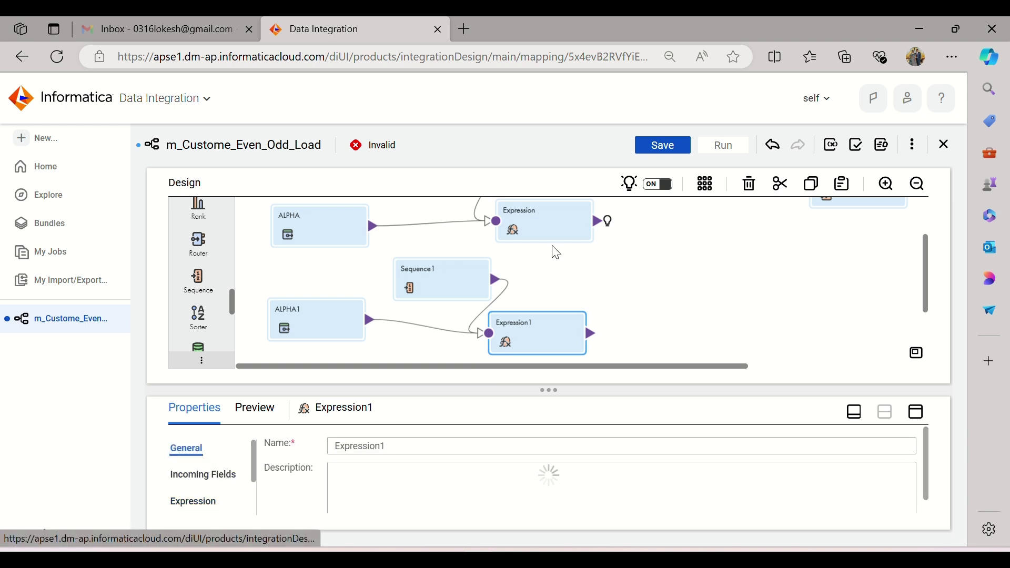
pyautogui.click(405, 446)
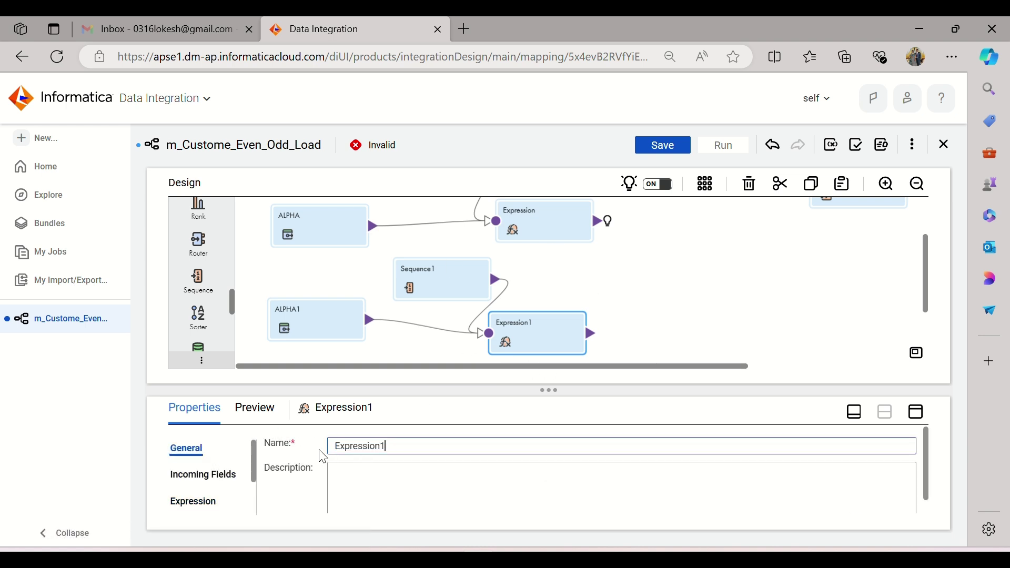
pyautogui.press('BackSpace')
pyautogui.press('Home')
pyautogui.write('Odd')
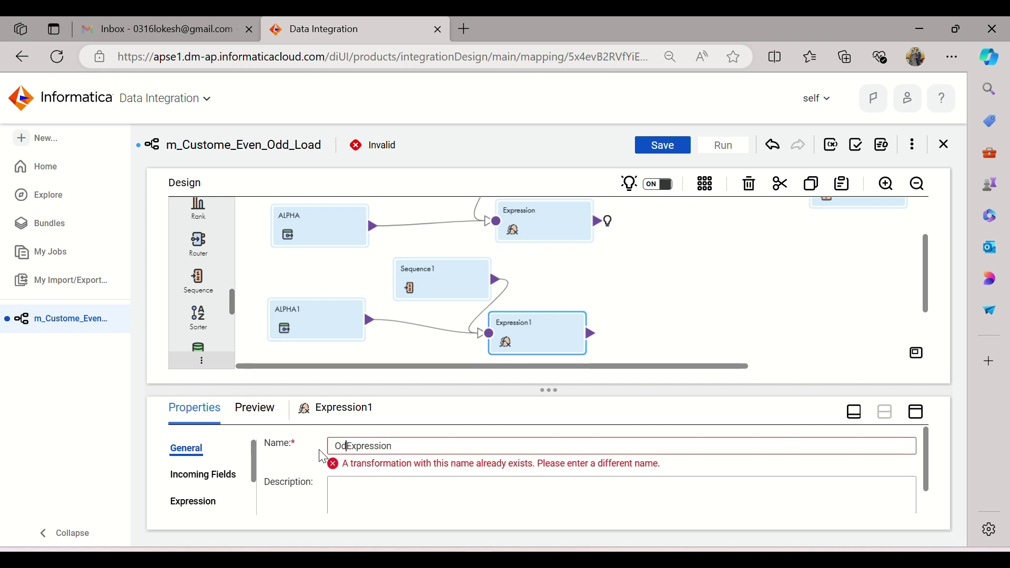
pyautogui.write('_')
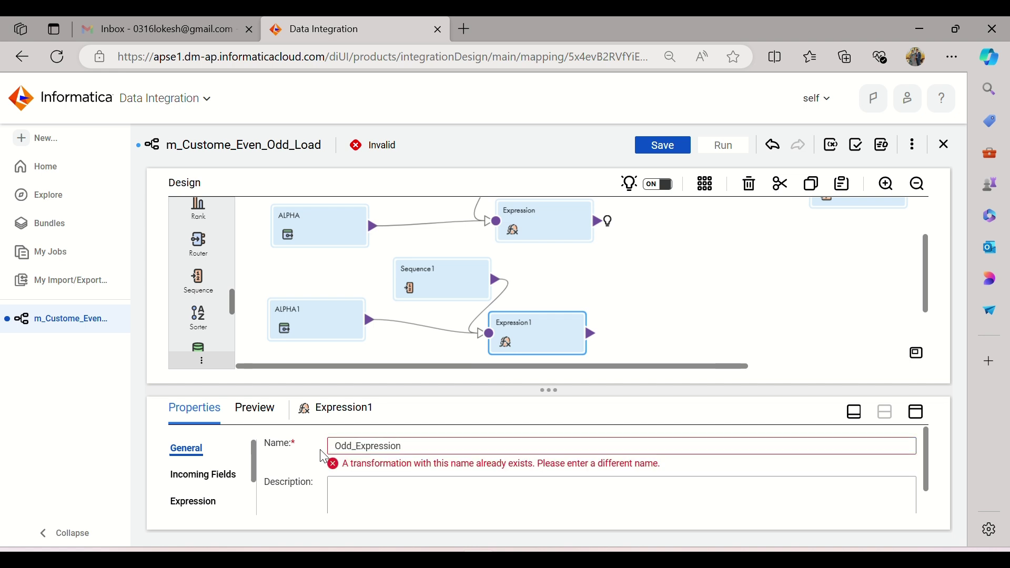
# Step: Rename the Expression transformation fed by ALPHA and Sequence to Even_Expression
pyautogui.click(520, 227)
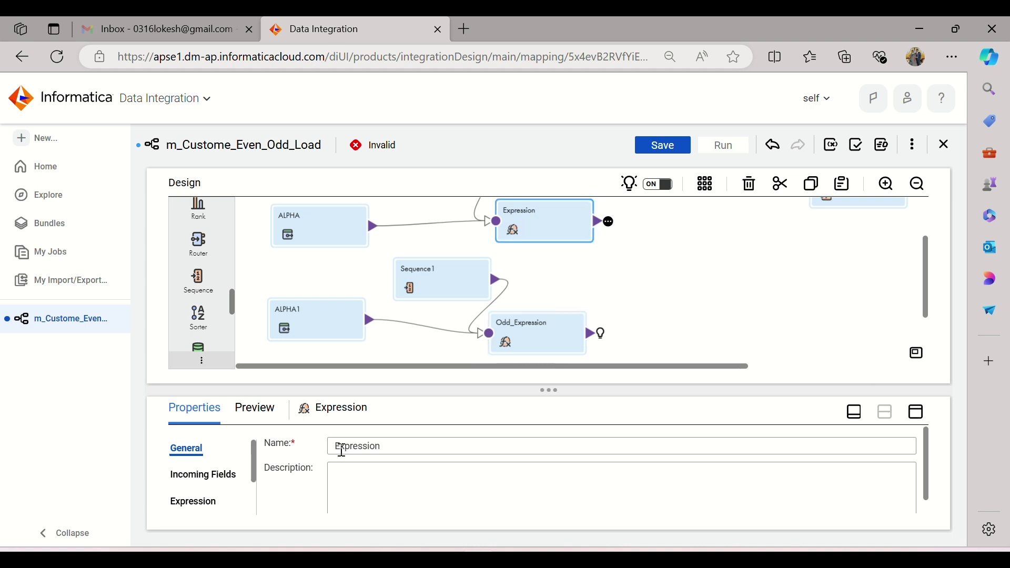
pyautogui.click(337, 447)
pyautogui.write('Even_')
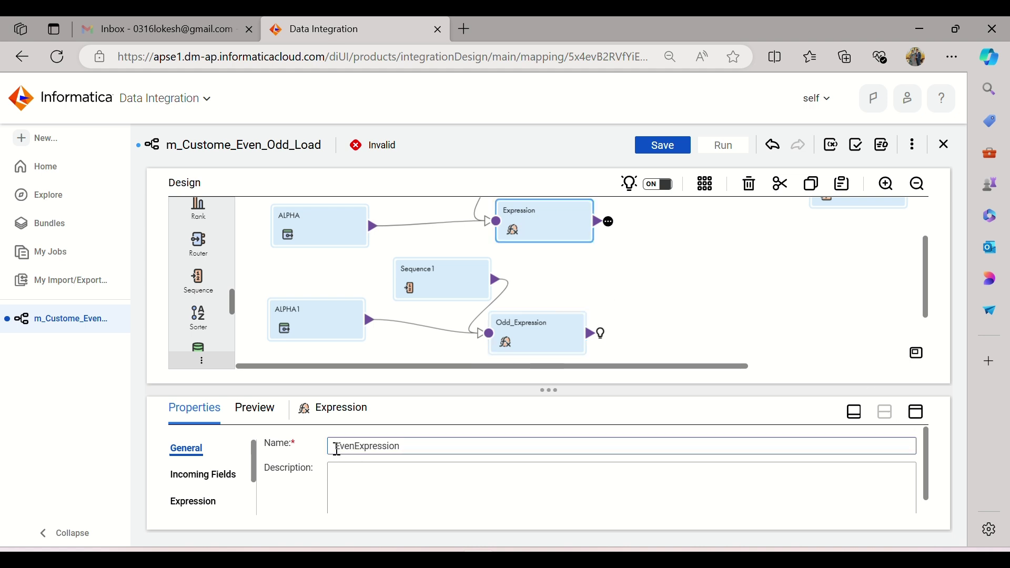
pyautogui.click(725, 286)
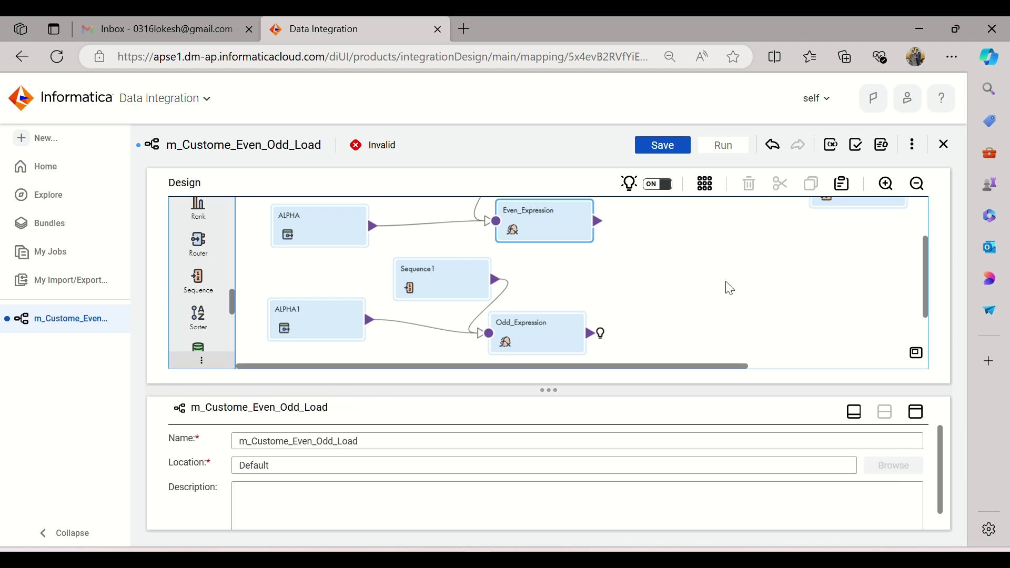
# Step: Move the Target transformation farther right on the canvas, leaving room for transformations after Even_Expression and Odd_Expression
pyautogui.scroll(2, 714, 300)
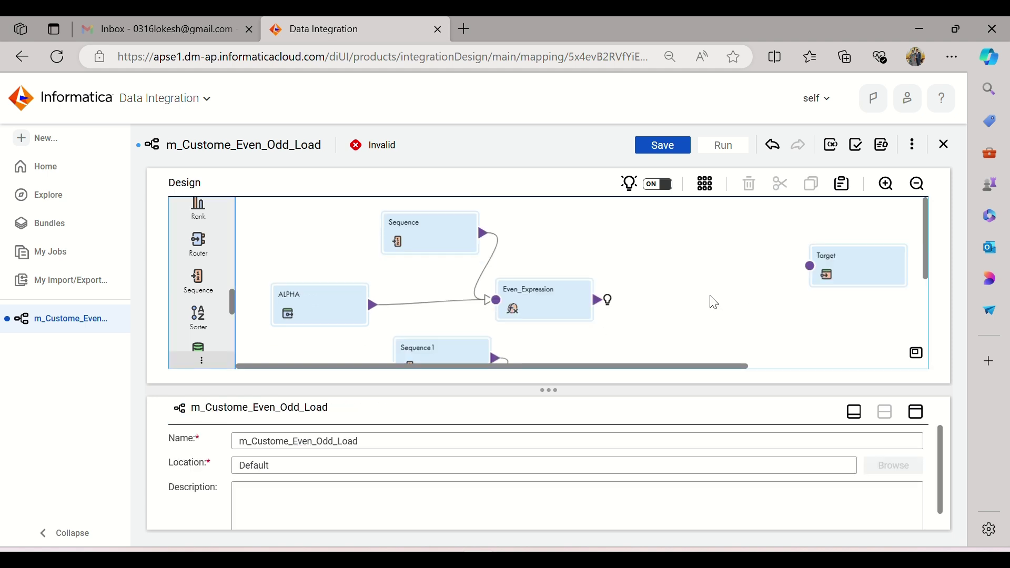
pyautogui.scroll(-2, 332, 291)
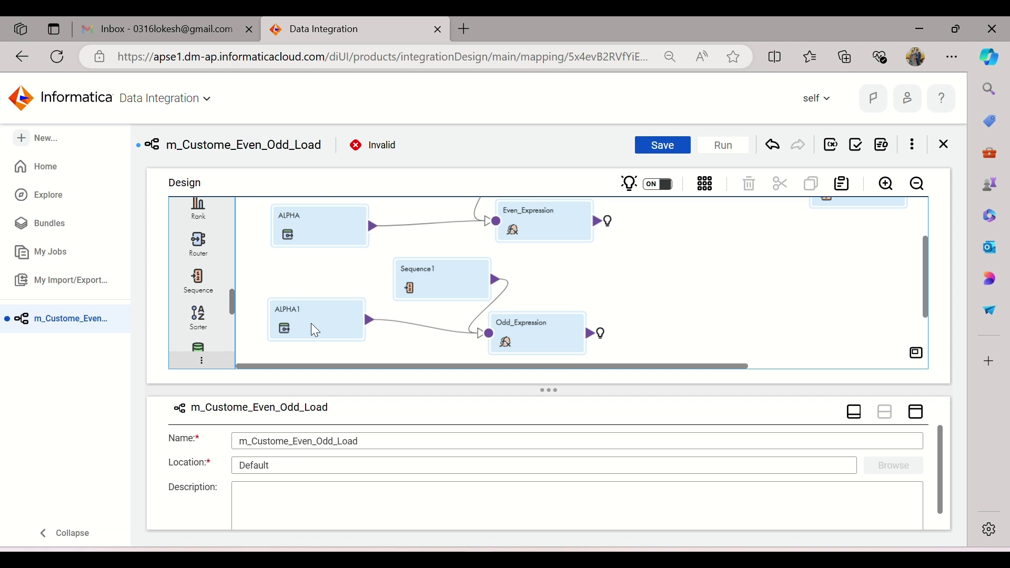
pyautogui.click(853, 412)
pyautogui.moveTo(624, 477); pyautogui.dragTo(684, 481)
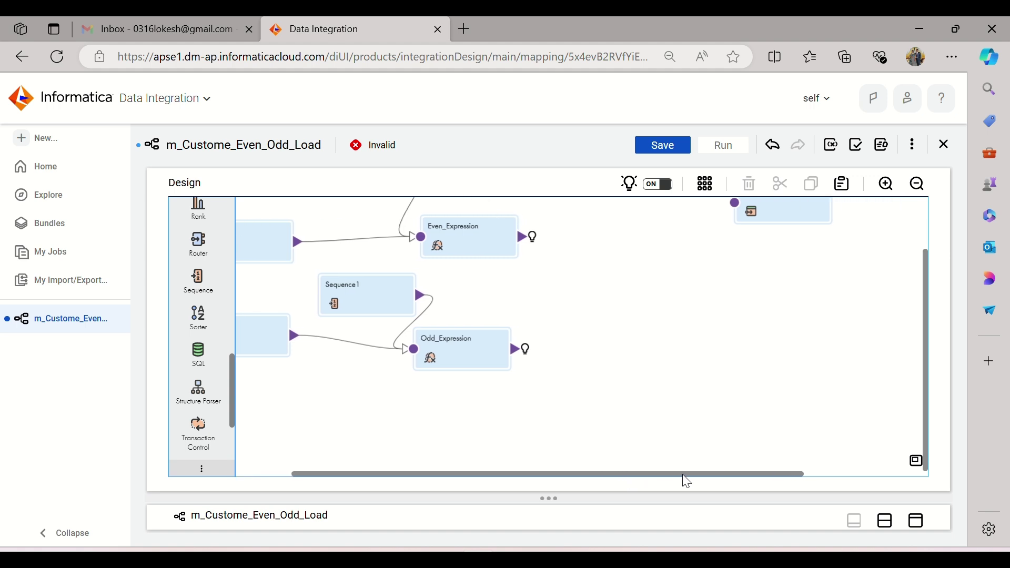
pyautogui.scroll(2, 599, 390)
pyautogui.moveTo(784, 269); pyautogui.dragTo(870, 343)
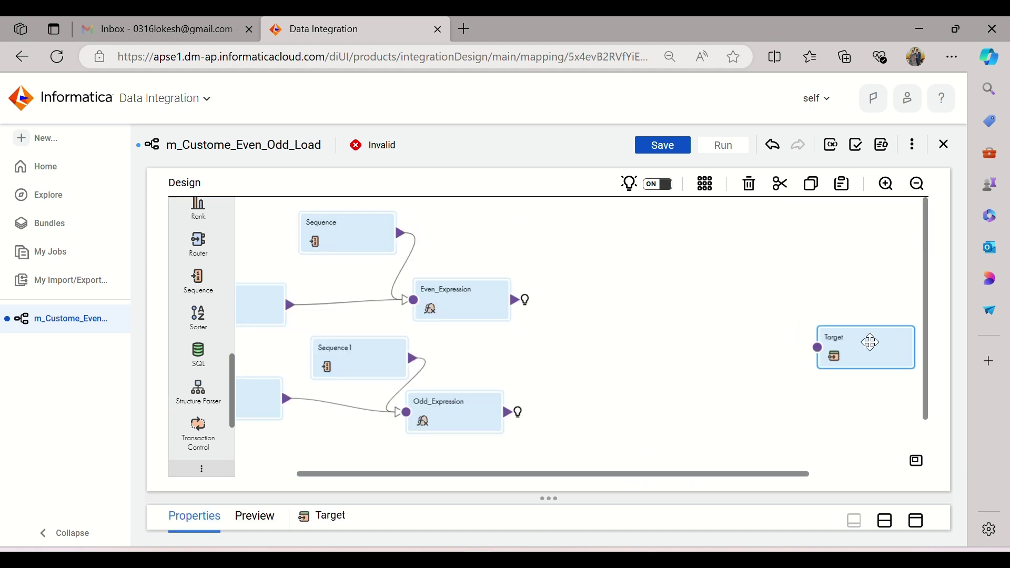
# Step: Check the filter stage in the Informatica PC.txt notes and add a Filter transformation linked to the output of Even_Expression
pyautogui.hotkey('alt', 'Tab')
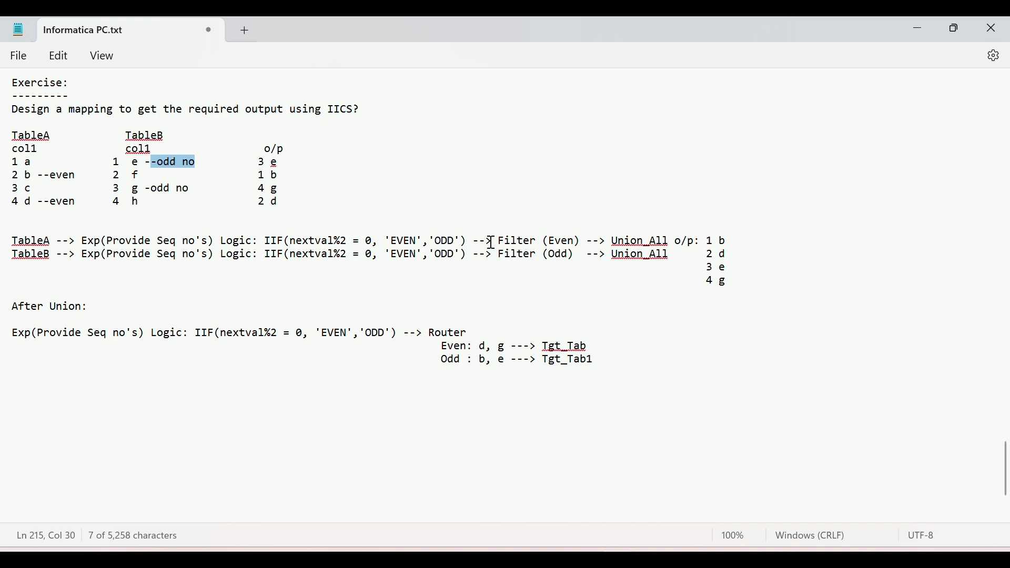
pyautogui.moveTo(498, 242)
pyautogui.mouseDown()
pyautogui.moveTo(578, 242)
pyautogui.moveTo(580, 256)
pyautogui.moveTo(502, 261)
pyautogui.mouseUp()
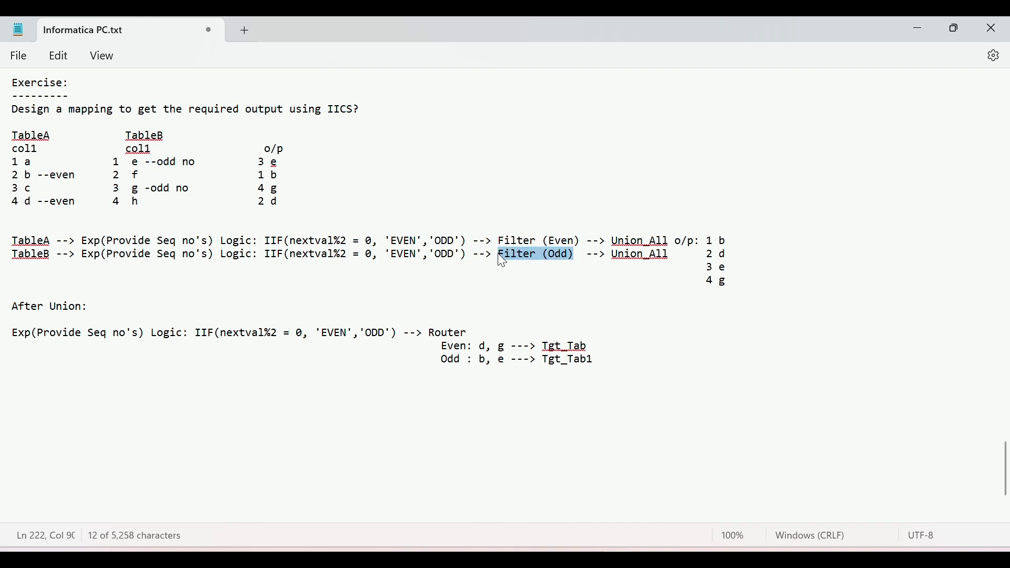
pyautogui.hotkey('alt', 'Tab')
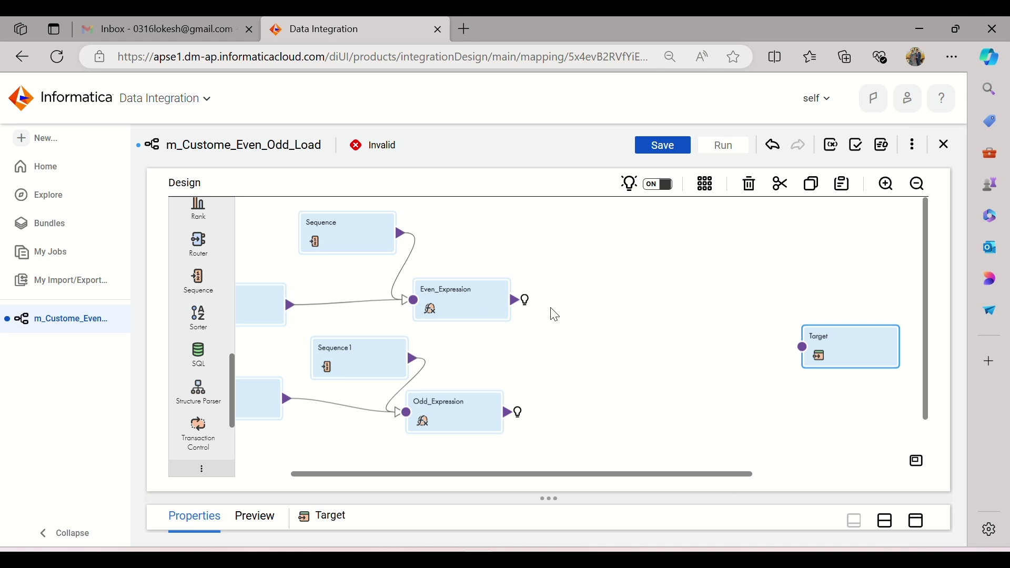
pyautogui.click(554, 333)
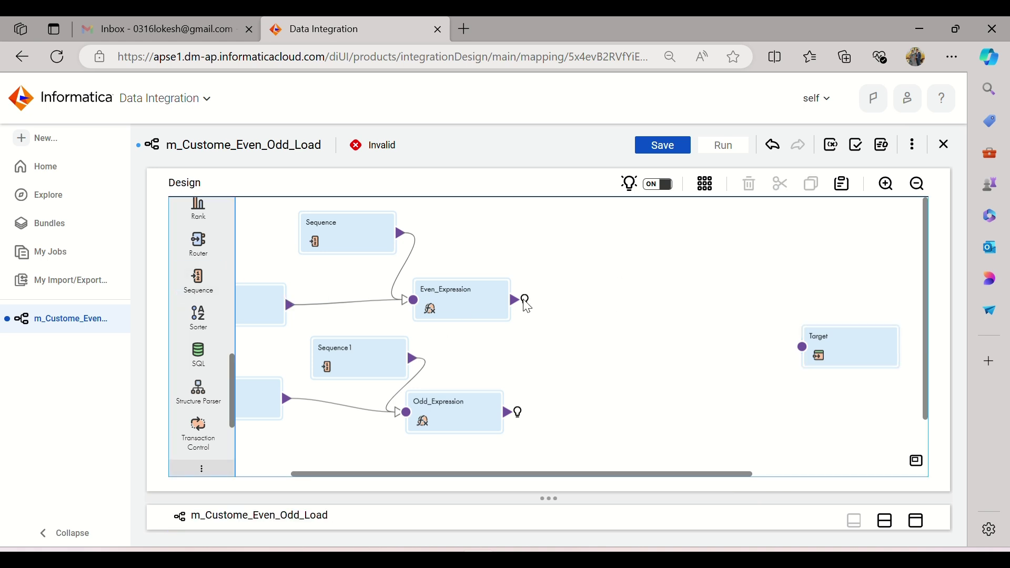
pyautogui.click(470, 300)
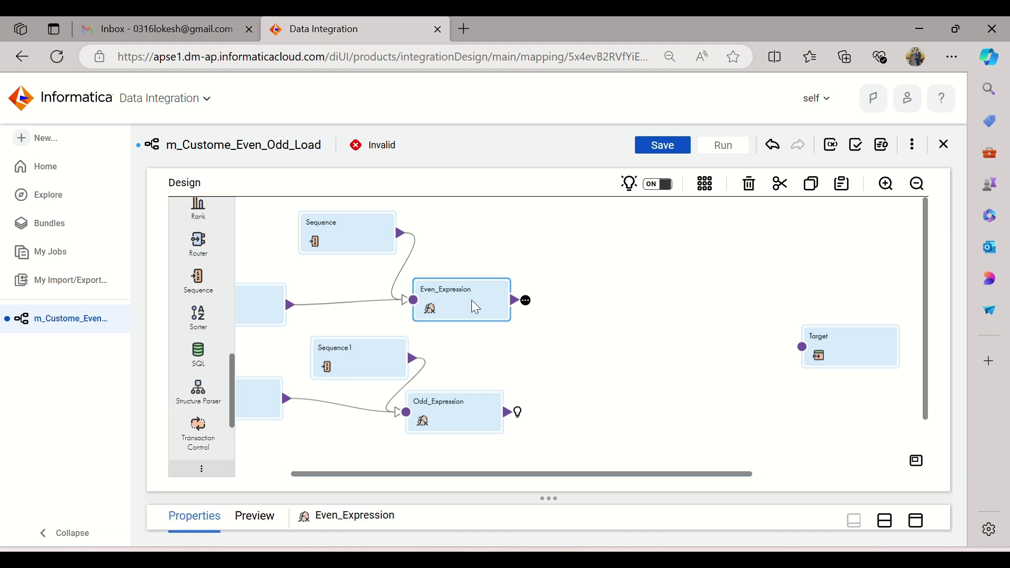
pyautogui.click(527, 300)
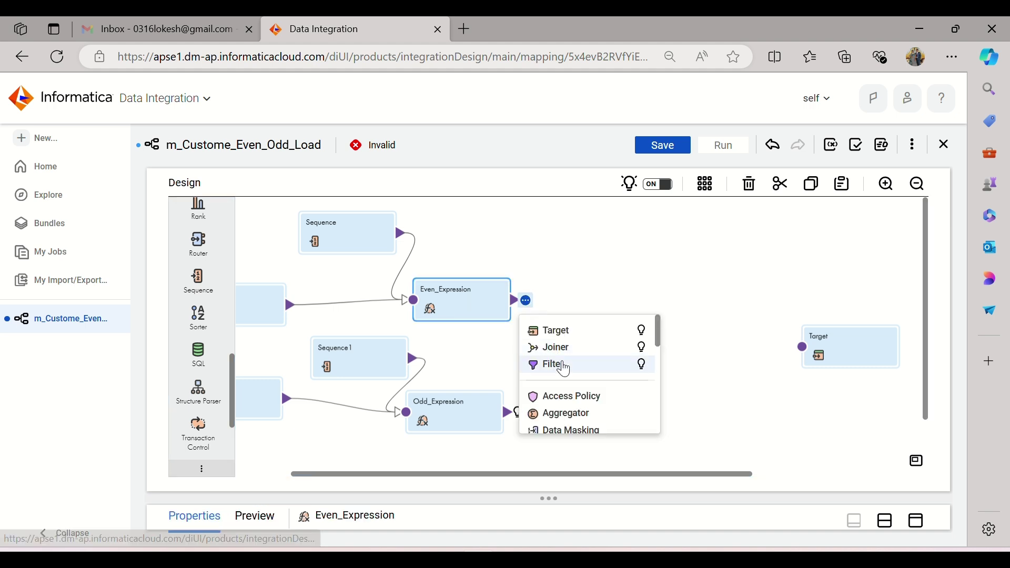
pyautogui.click(561, 365)
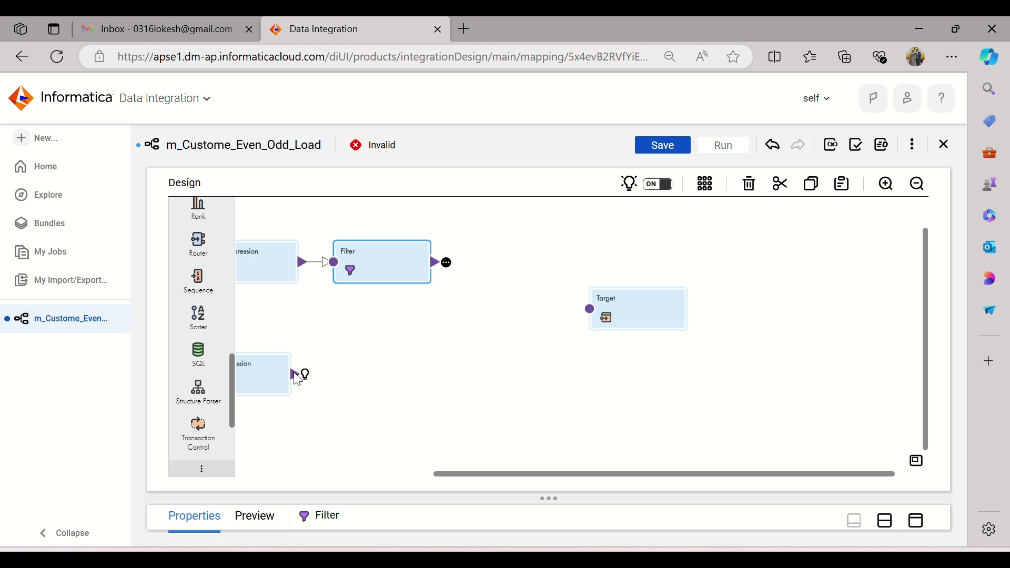
# Step: Add a Filter transformation linked to the output of Odd_Expression
pyautogui.click(280, 367)
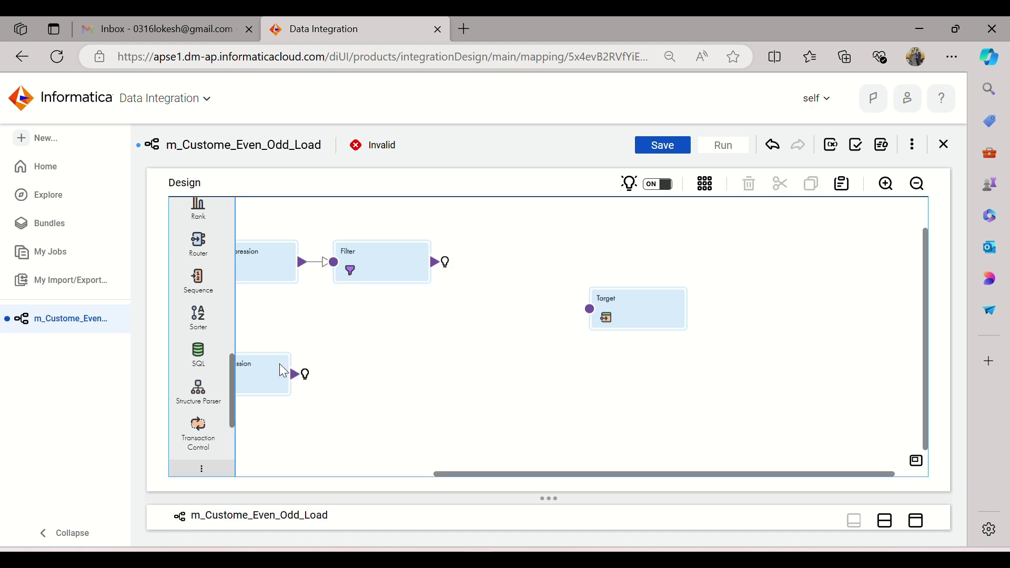
pyautogui.click(306, 375)
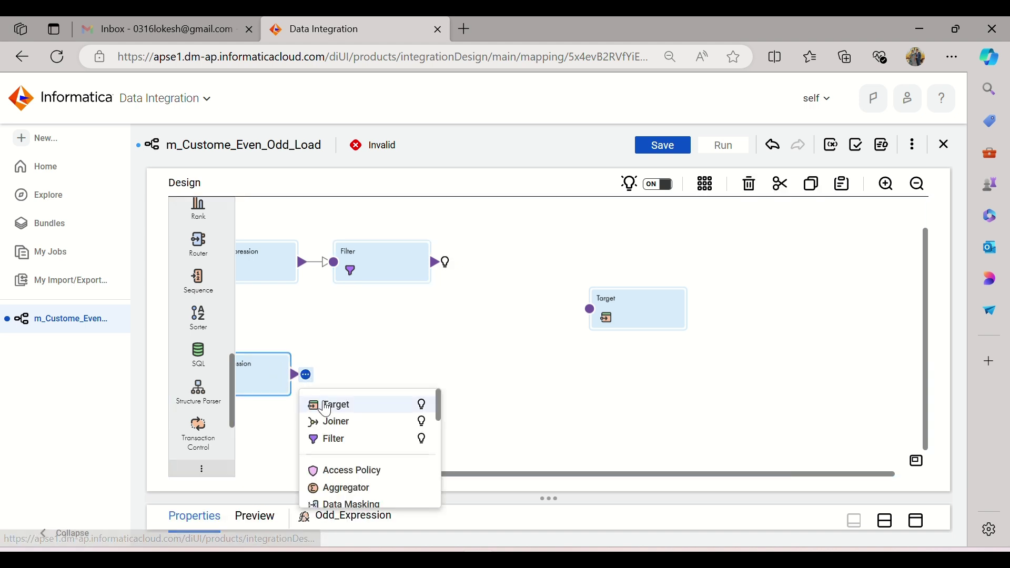
pyautogui.click(336, 439)
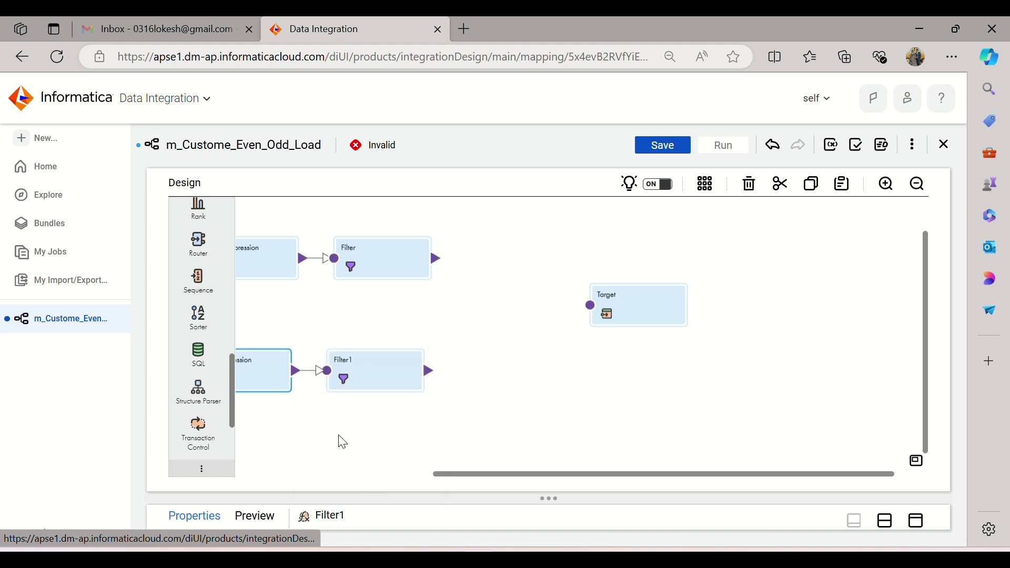
# Step: Set the filter condition type to Advanced on the Filter transformation fed by Even_Expression
pyautogui.click(396, 246)
pyautogui.moveTo(510, 479); pyautogui.dragTo(421, 478)
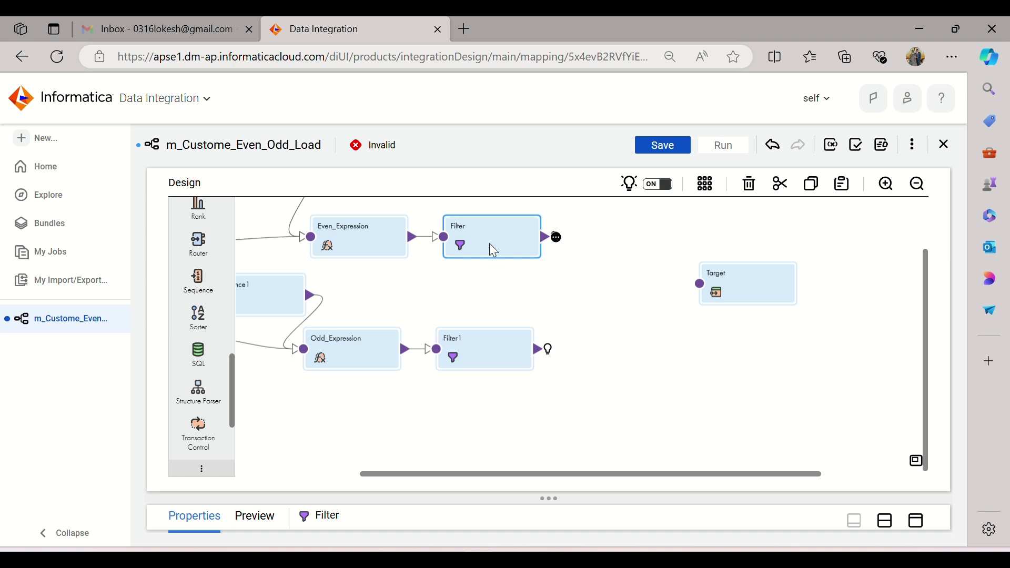
pyautogui.click(916, 521)
pyautogui.click(207, 248)
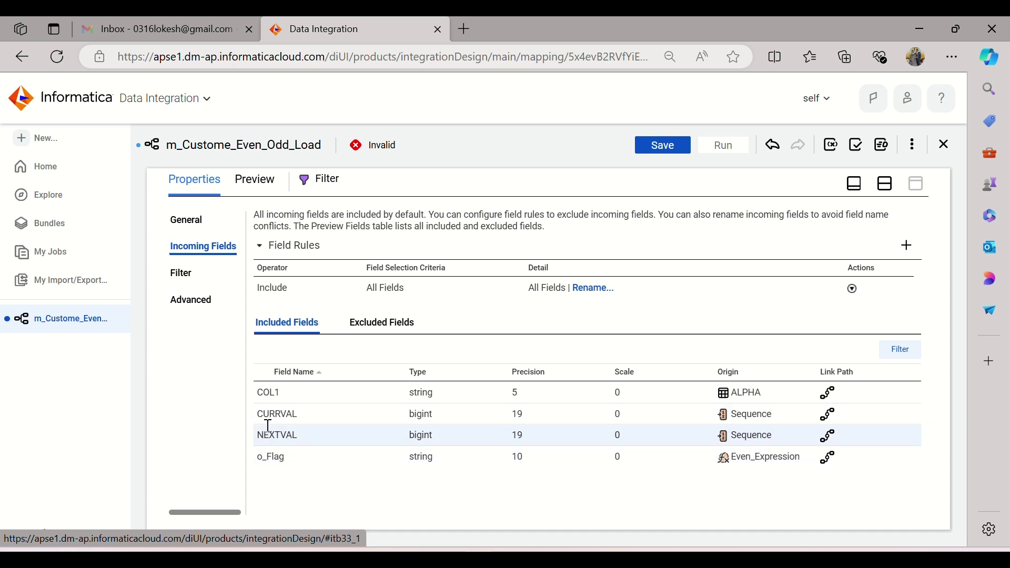
pyautogui.click(183, 272)
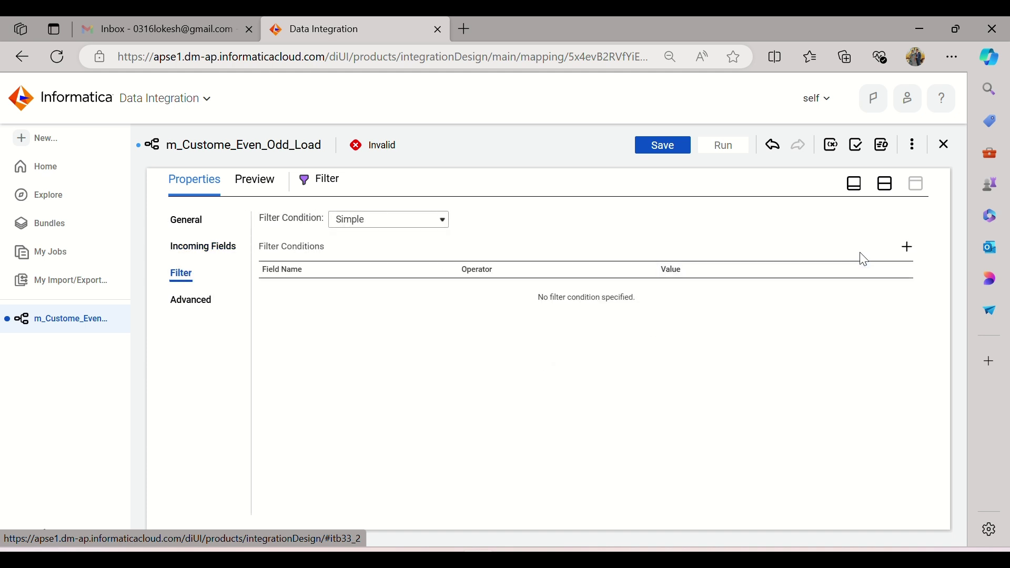
pyautogui.click(444, 220)
pyautogui.click(403, 262)
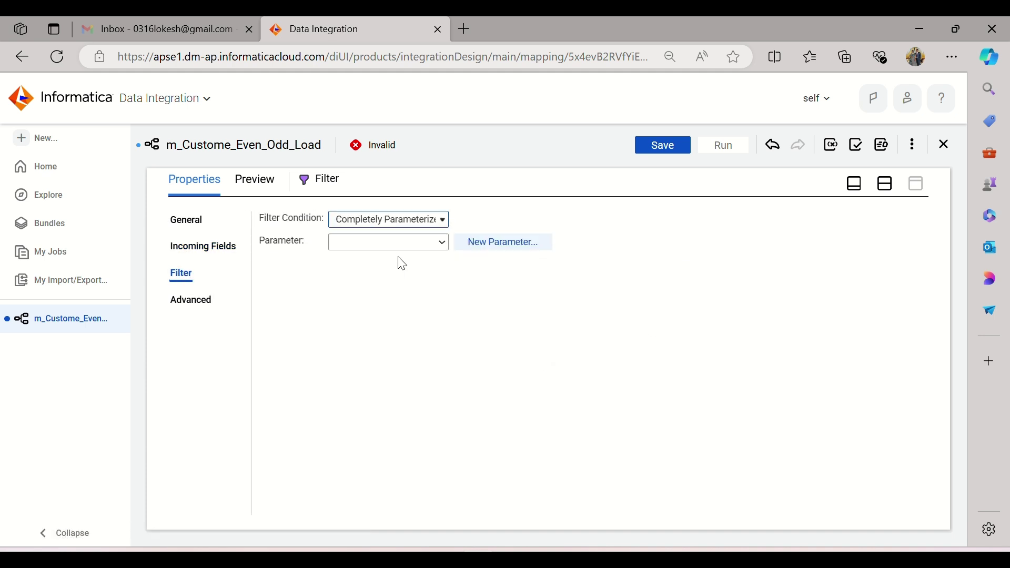
pyautogui.click(417, 226)
pyautogui.click(402, 247)
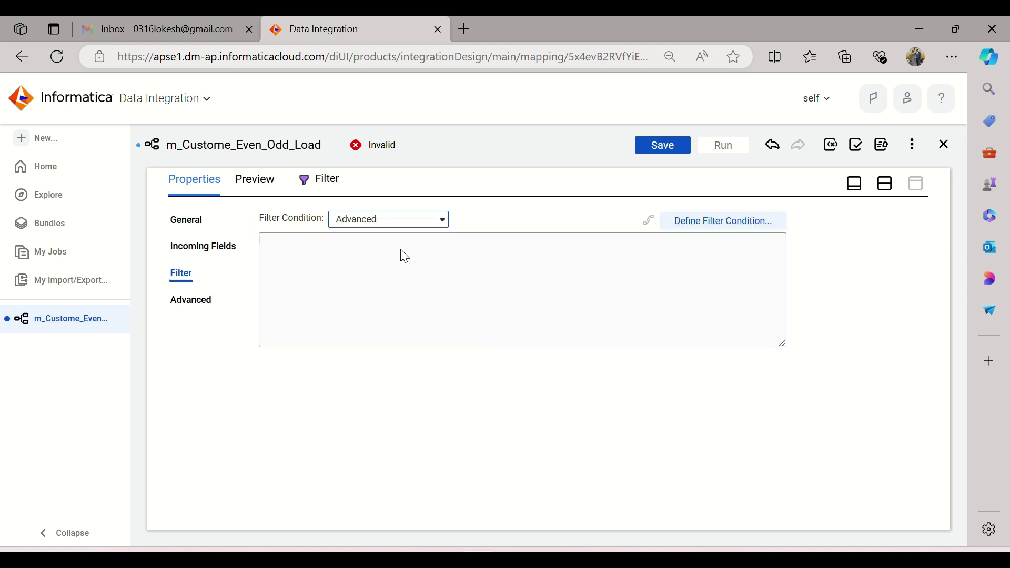
# Step: Define the filter condition o_Flag='EVEN' for the filter fed by Even_Expression, then validate and accept it
pyautogui.click(738, 227)
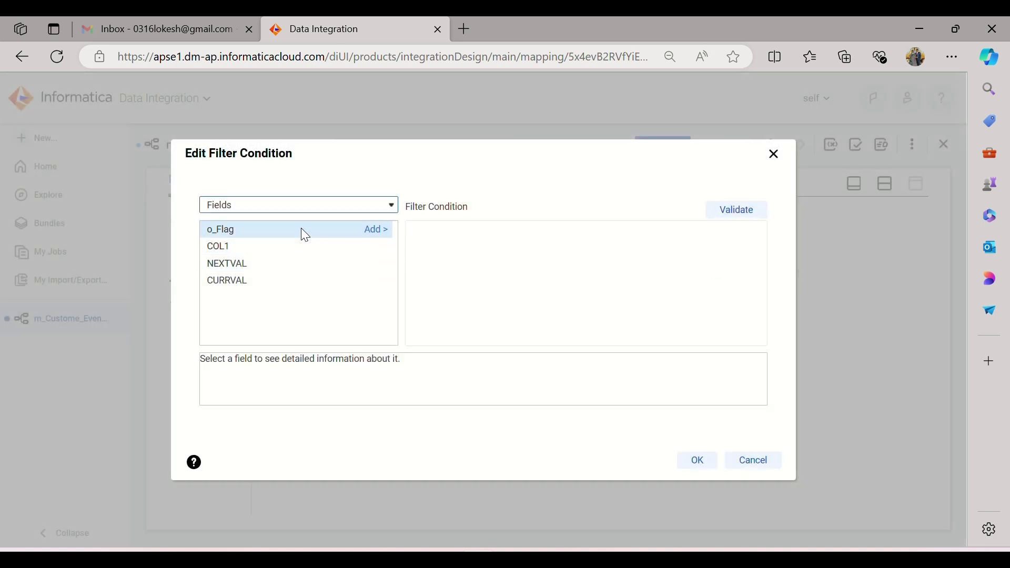
pyautogui.click(387, 232)
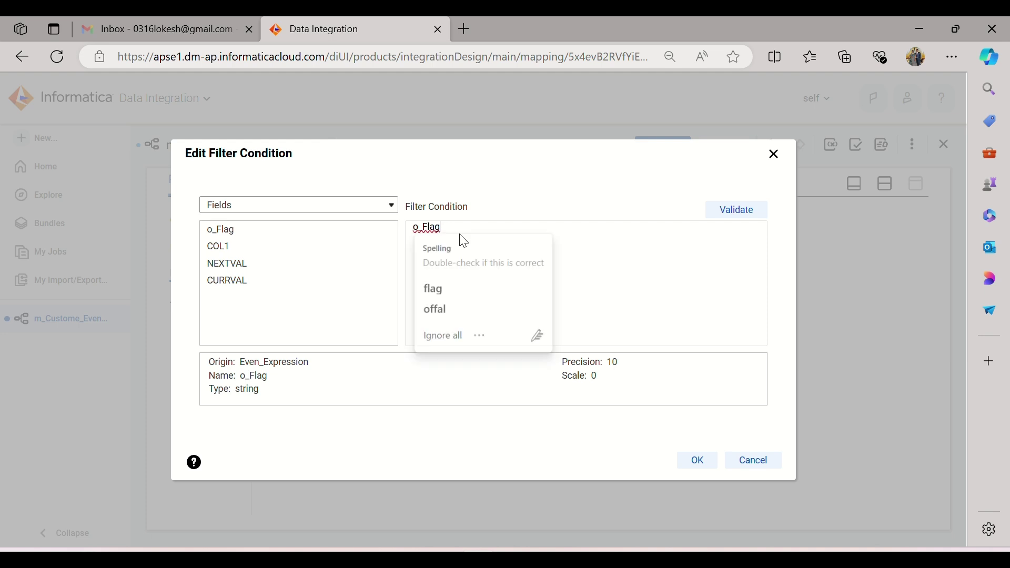
pyautogui.write('=1')
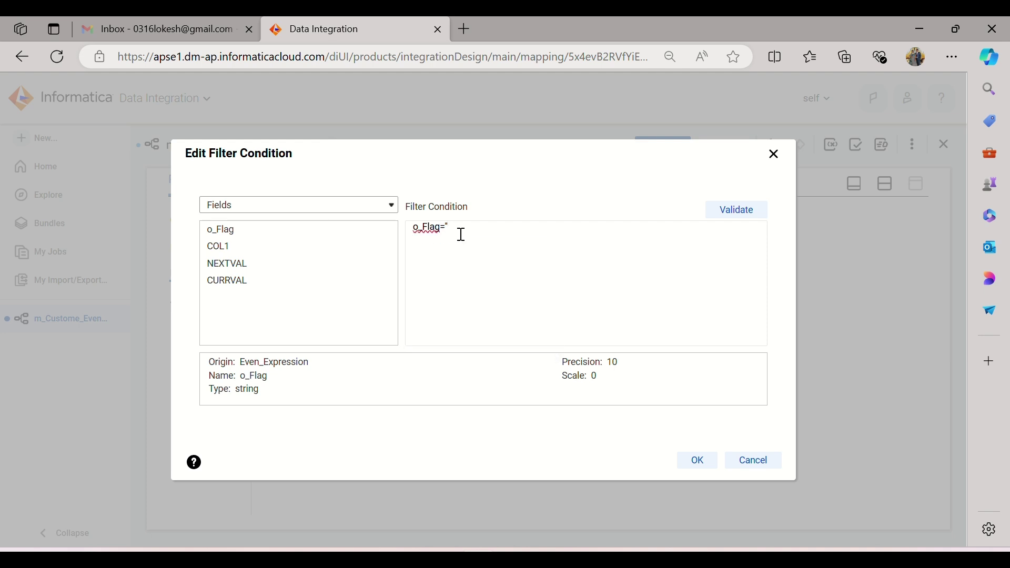
pyautogui.write('EVEN')
pyautogui.click(746, 214)
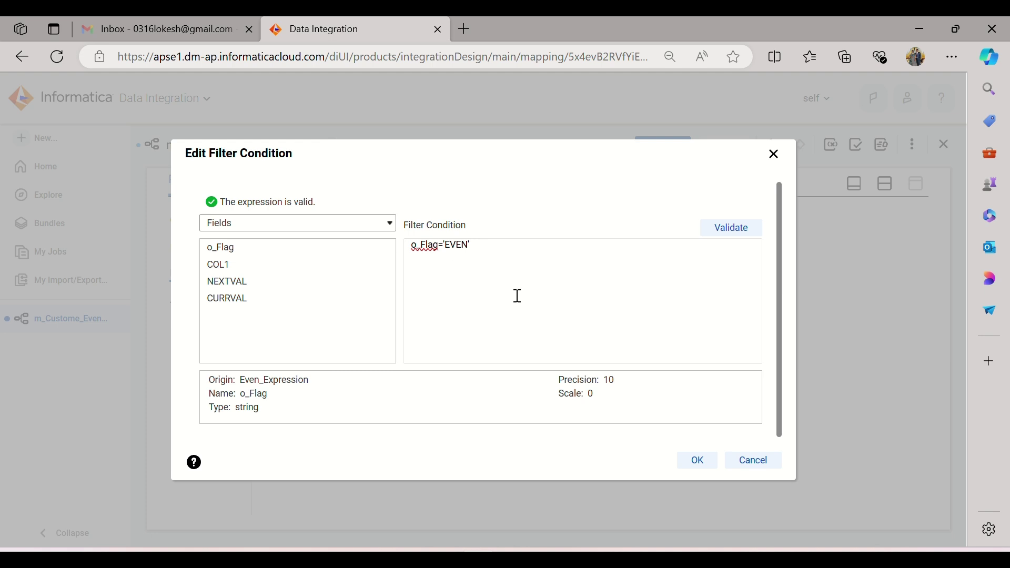
pyautogui.click(694, 471)
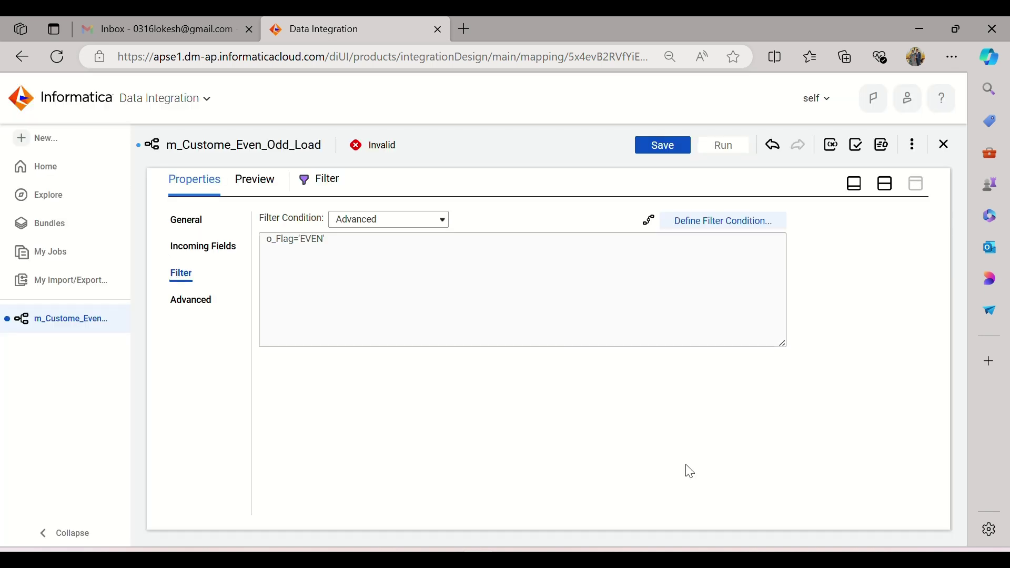
# Step: Rename the Filter transformation fed by Even_Expression to Even_Filter
pyautogui.click(201, 218)
pyautogui.click(330, 221)
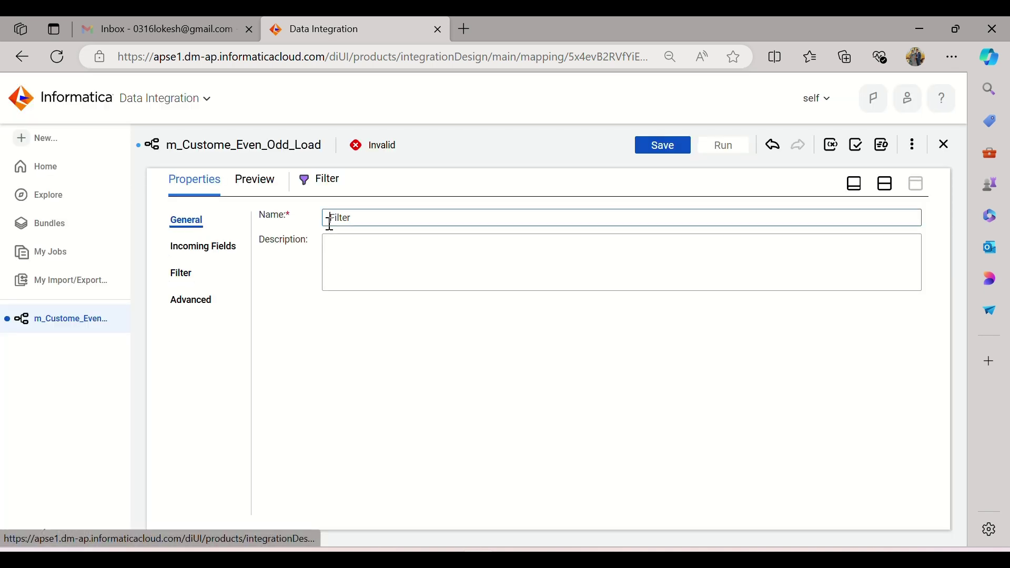
pyautogui.write('Even_')
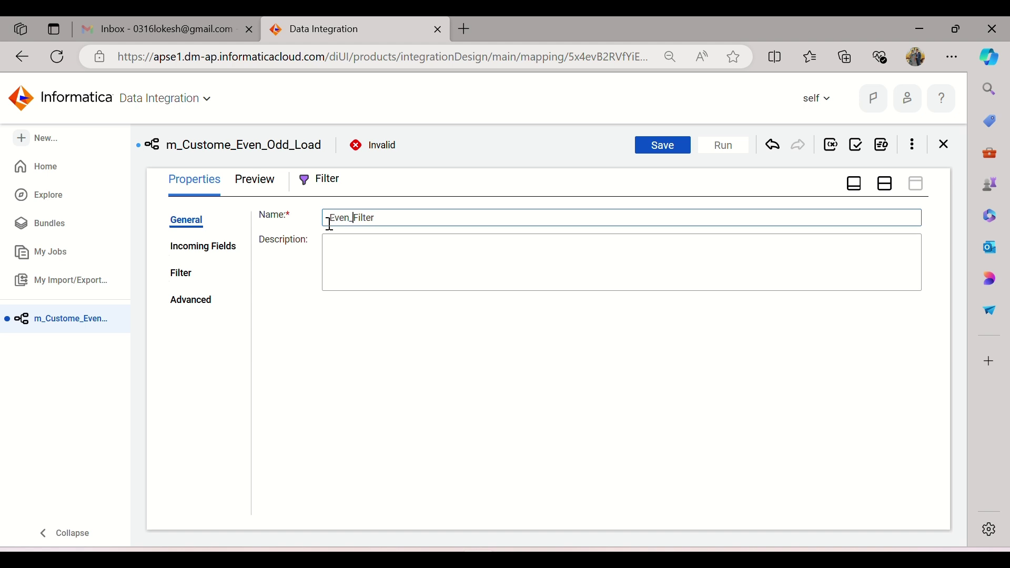
pyautogui.click(886, 183)
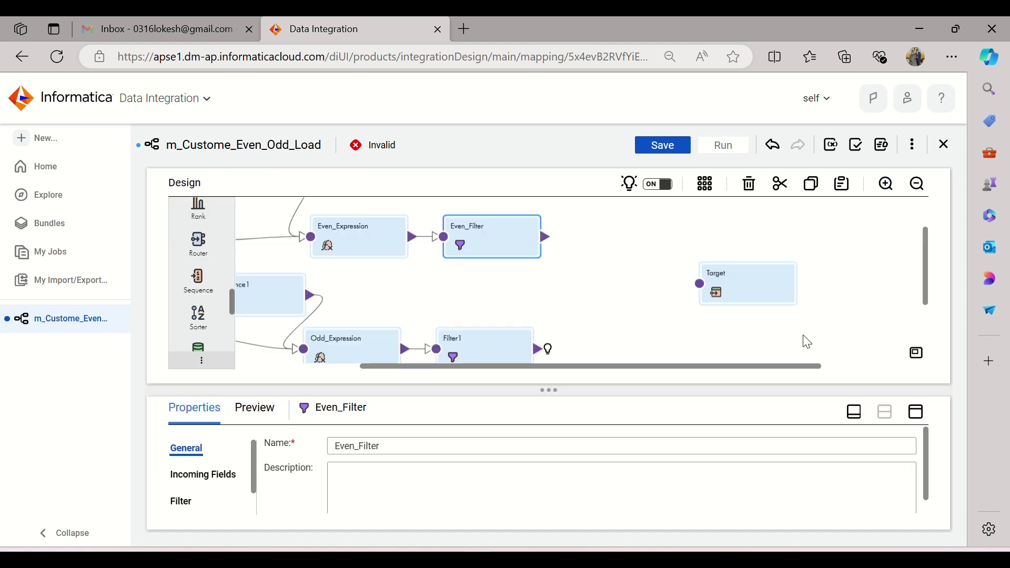
# Step: Rename the Filter1 transformation fed by Odd_Expression to Odd_Filter
pyautogui.click(579, 290)
pyautogui.click(488, 348)
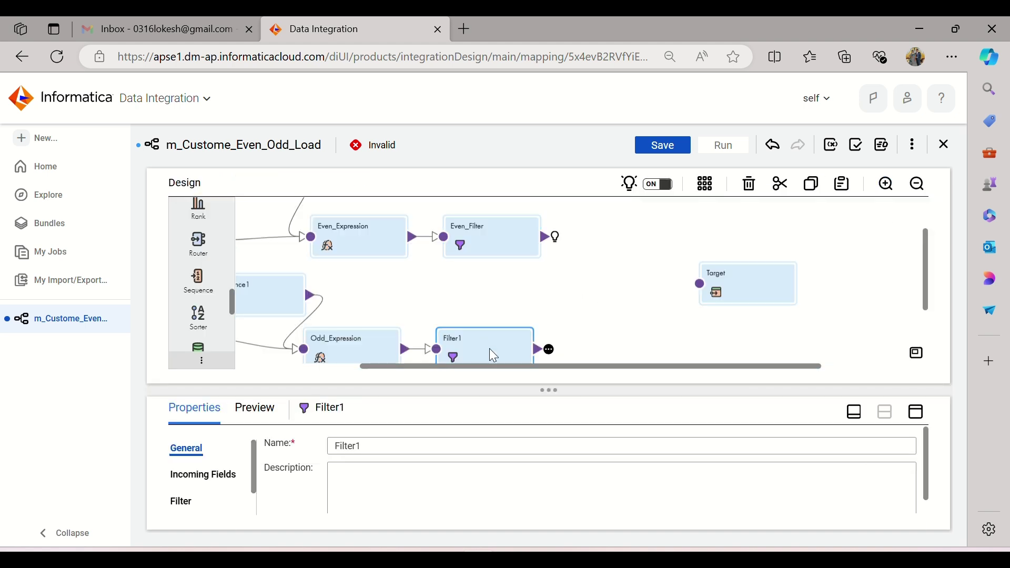
pyautogui.click(917, 412)
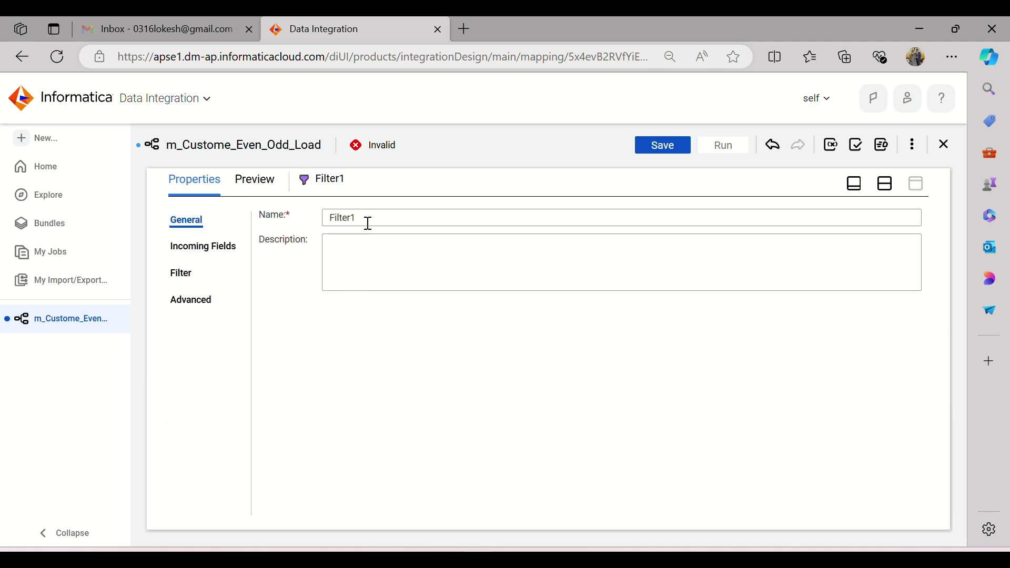
pyautogui.click(331, 220)
pyautogui.write('Odd_')
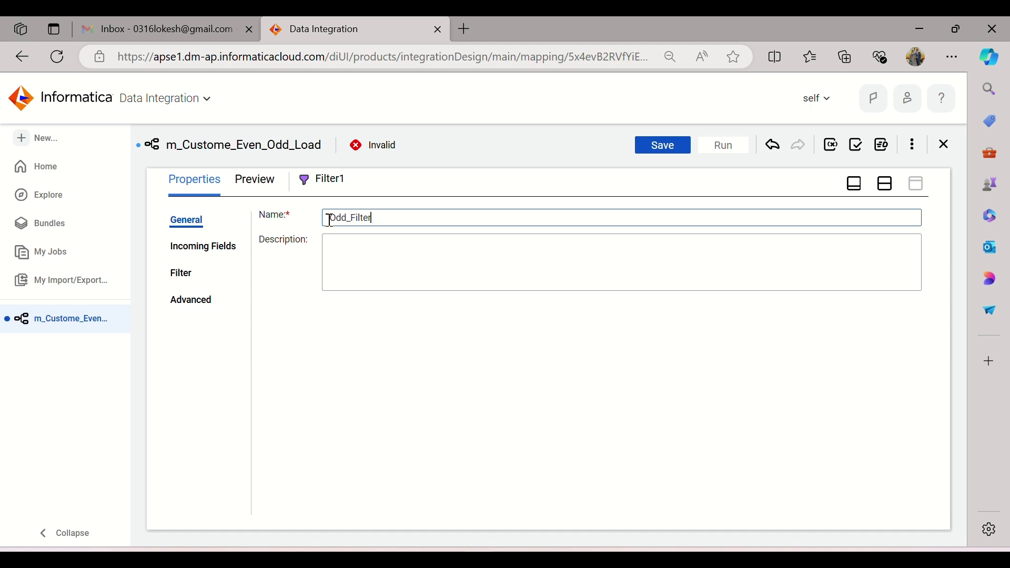
# Step: Set the filter condition type to Advanced on the Odd_Filter transformation
pyautogui.click(202, 252)
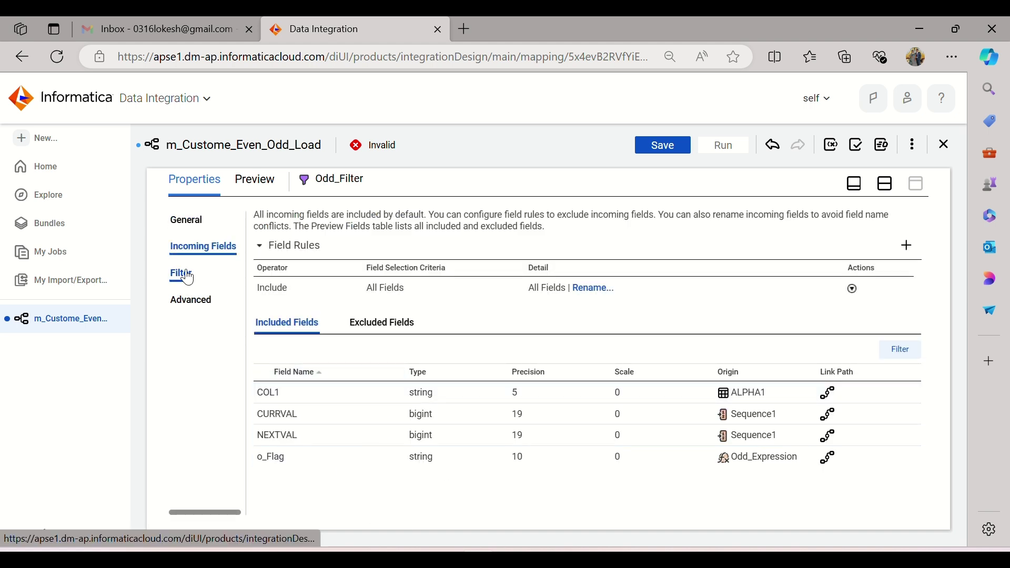
pyautogui.click(184, 276)
pyautogui.click(418, 222)
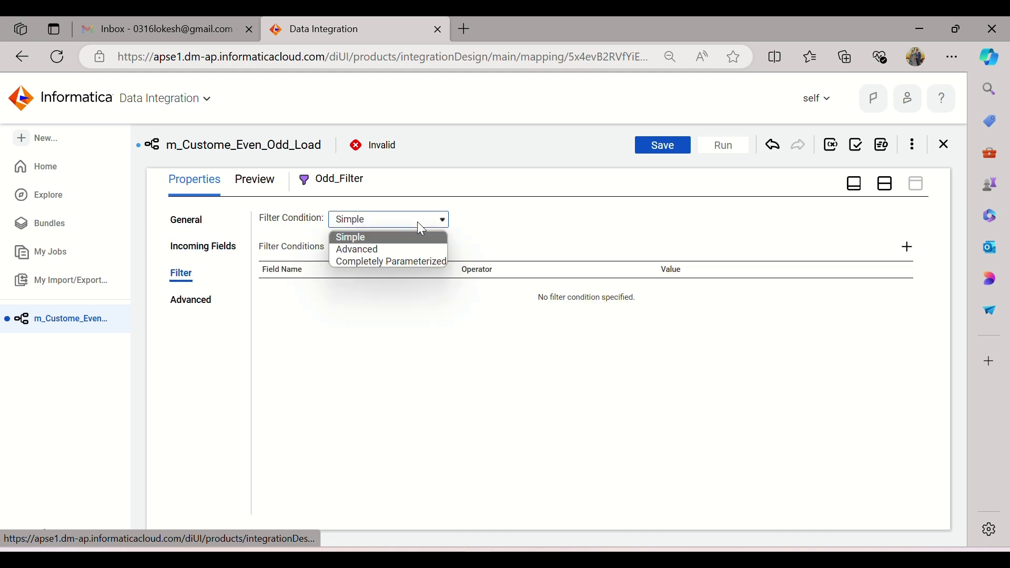
pyautogui.click(398, 250)
# Step: Define the filter condition o_Flag='ODD' for Odd_Filter, then validate and accept it
pyautogui.click(763, 213)
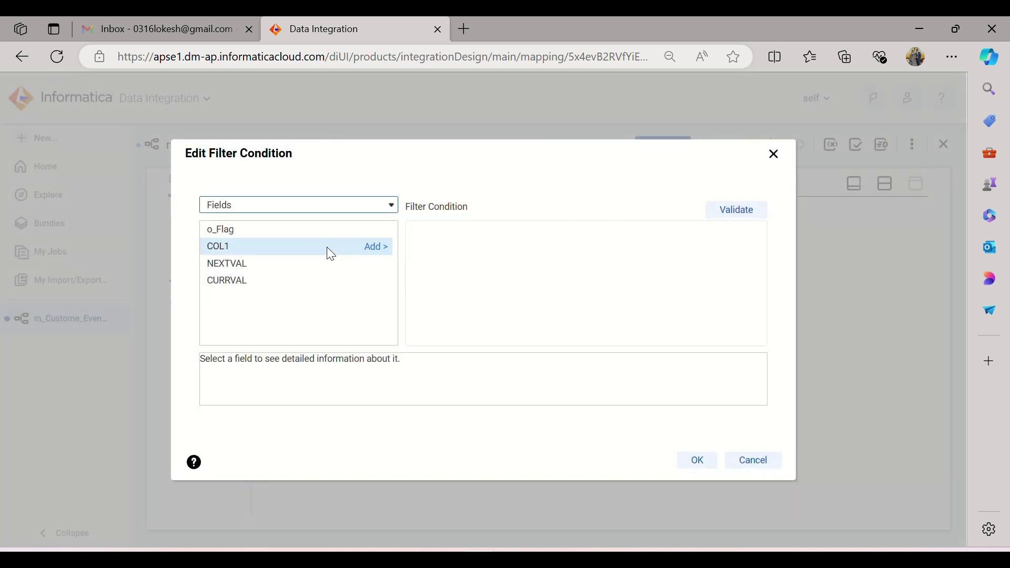
pyautogui.click(374, 230)
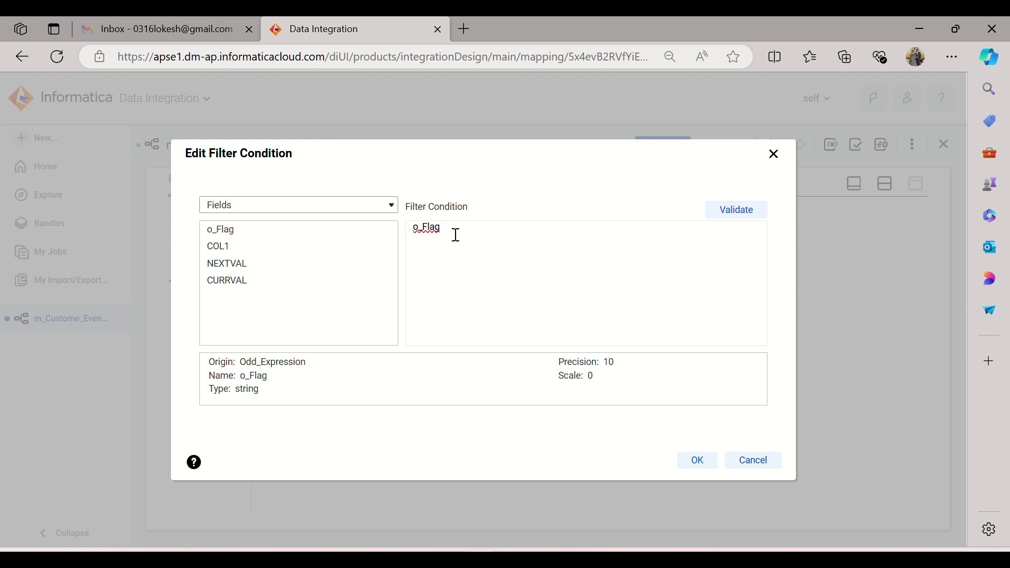
pyautogui.write("='ODD")
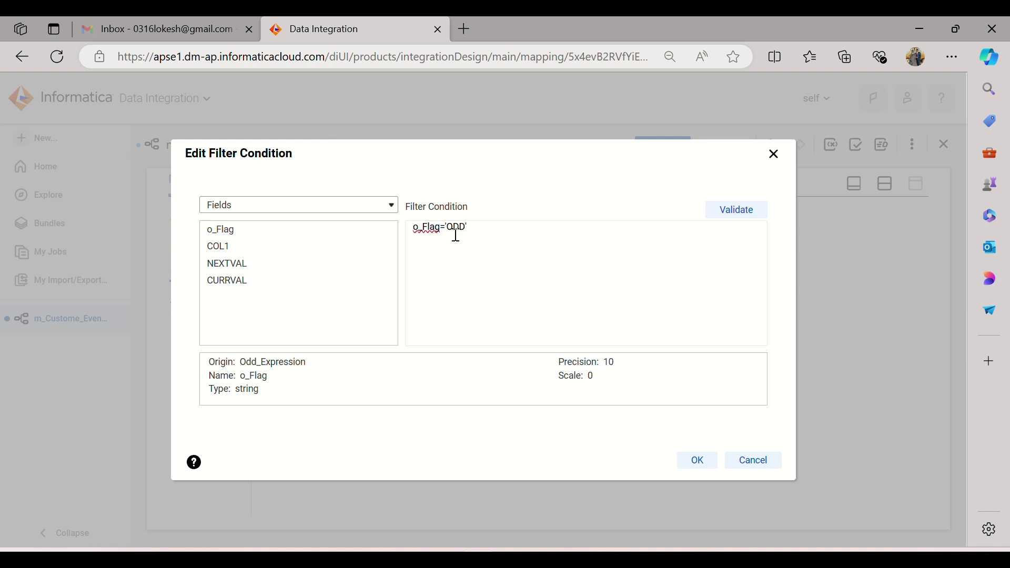
pyautogui.click(737, 214)
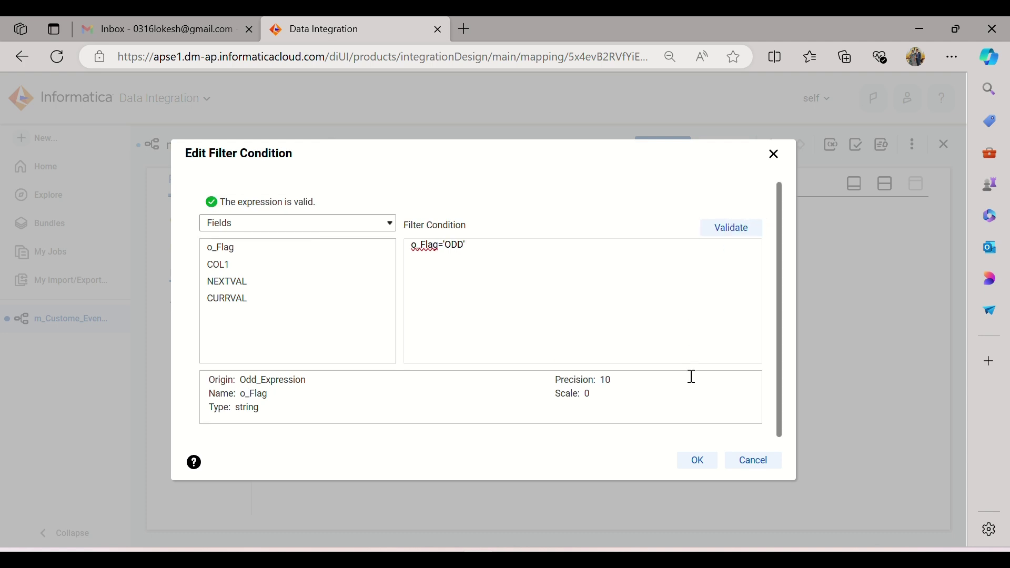
pyautogui.click(700, 468)
# Step: Return to the mapping canvas and move the Target transformation further from the two filters to make room
pyautogui.click(886, 185)
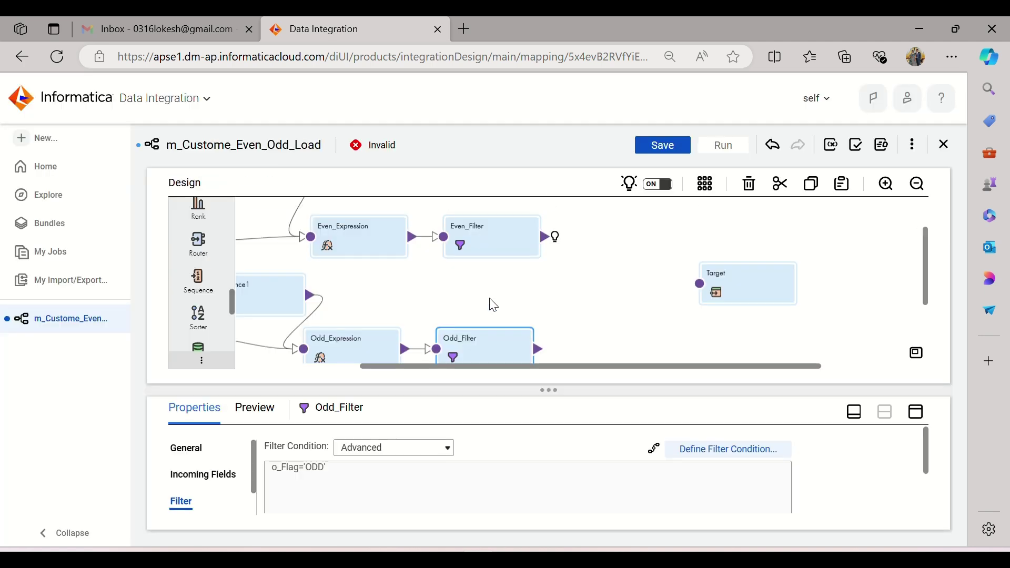
pyautogui.click(604, 299)
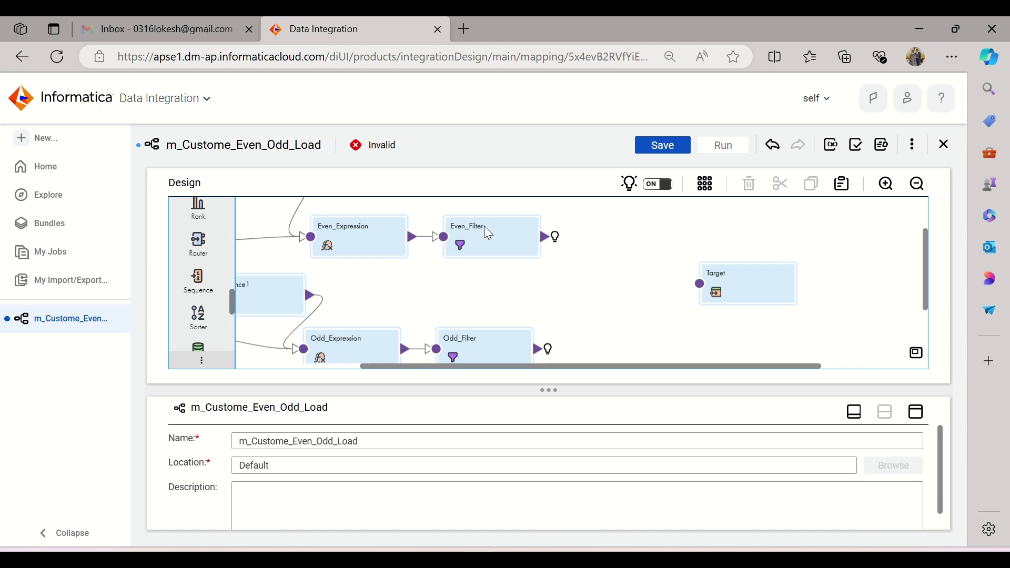
pyautogui.click(747, 270)
# Step: Check the Informatica PC.txt notes for the transformation that follows the Odd filter, and return to the mapping
pyautogui.hotkey('alt', 'Tab')
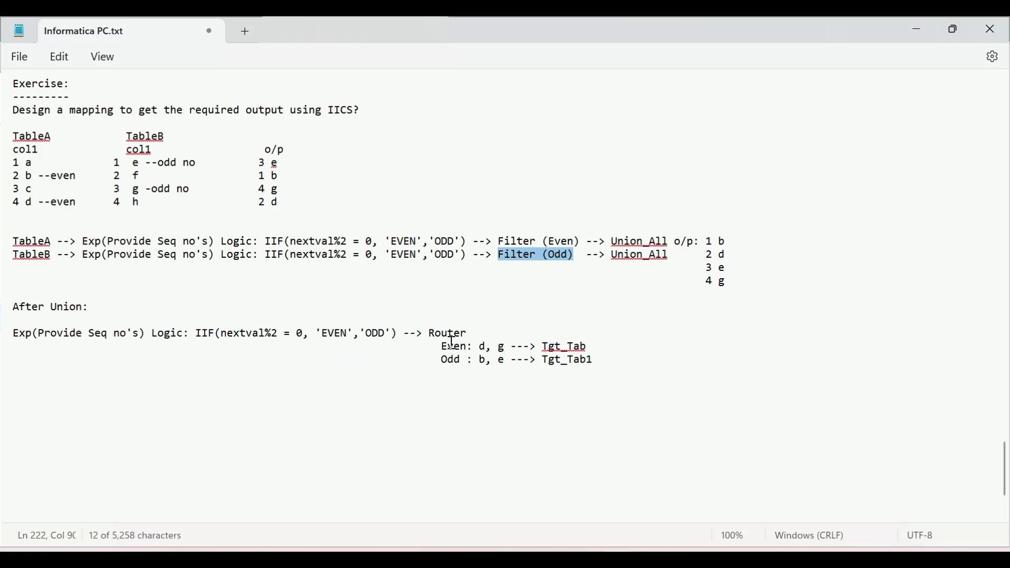
pyautogui.click(605, 253)
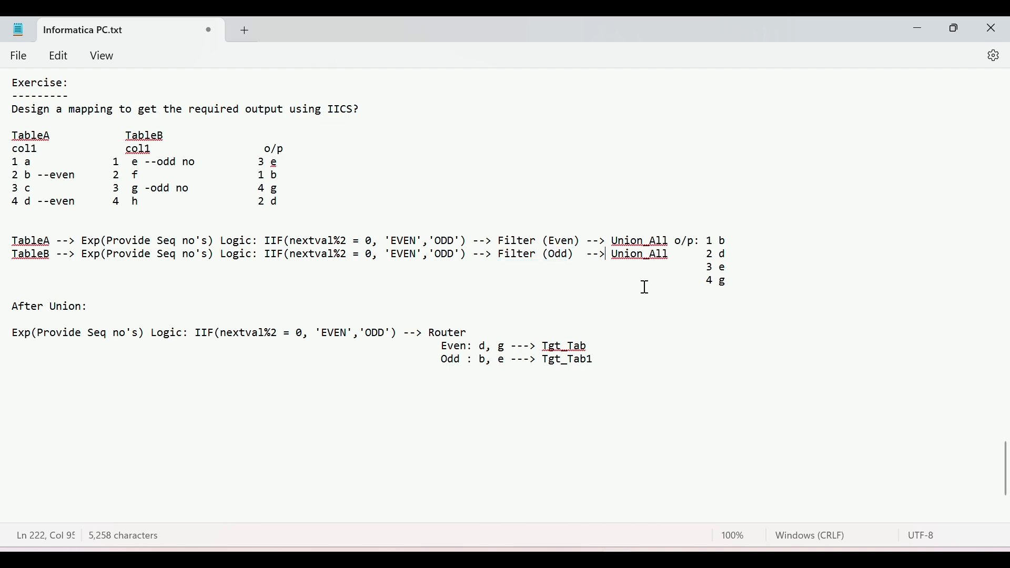
pyautogui.hotkey('alt', 'Tab')
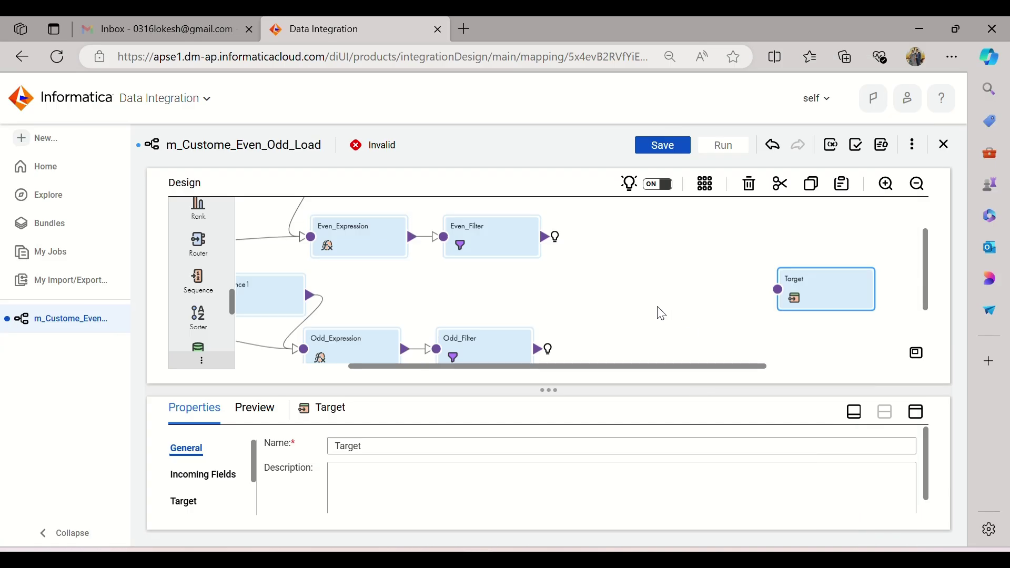
# Step: Add a Union transformation to the mapping and place it between the two filters and the Target
pyautogui.click(564, 279)
pyautogui.scroll(-3, 179, 263)
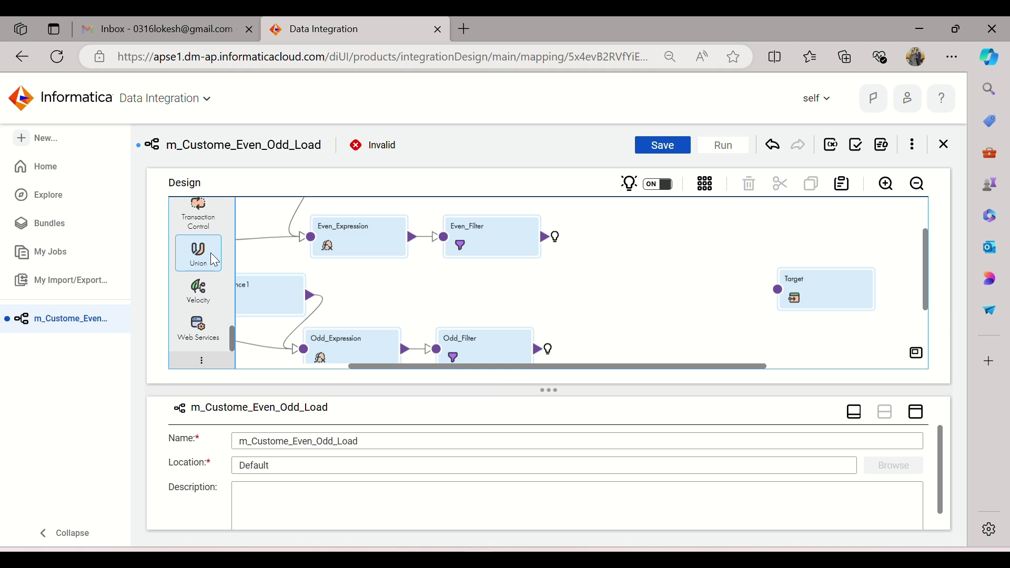
pyautogui.scroll(3, 210, 253)
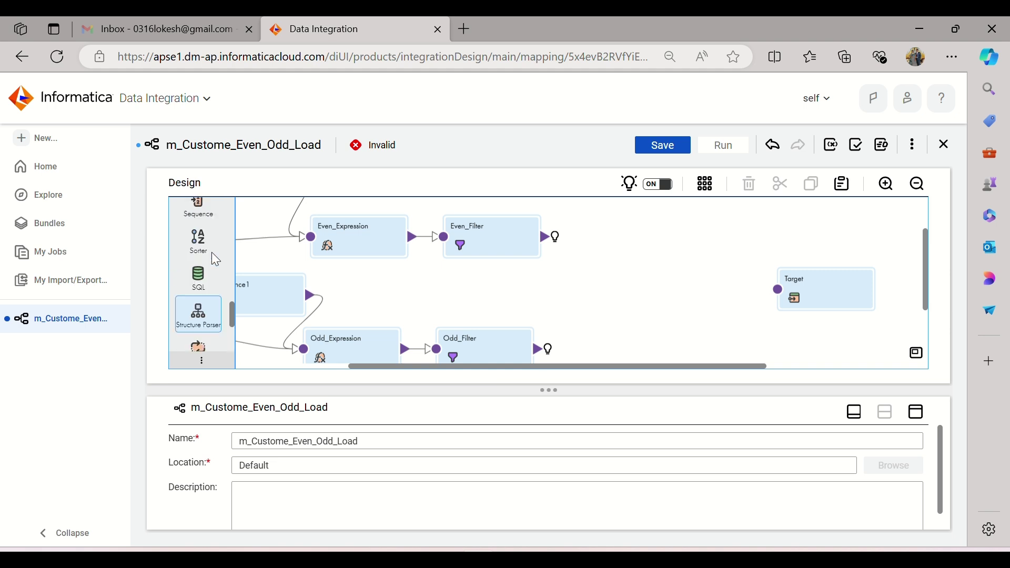
pyautogui.scroll(-3, 212, 251)
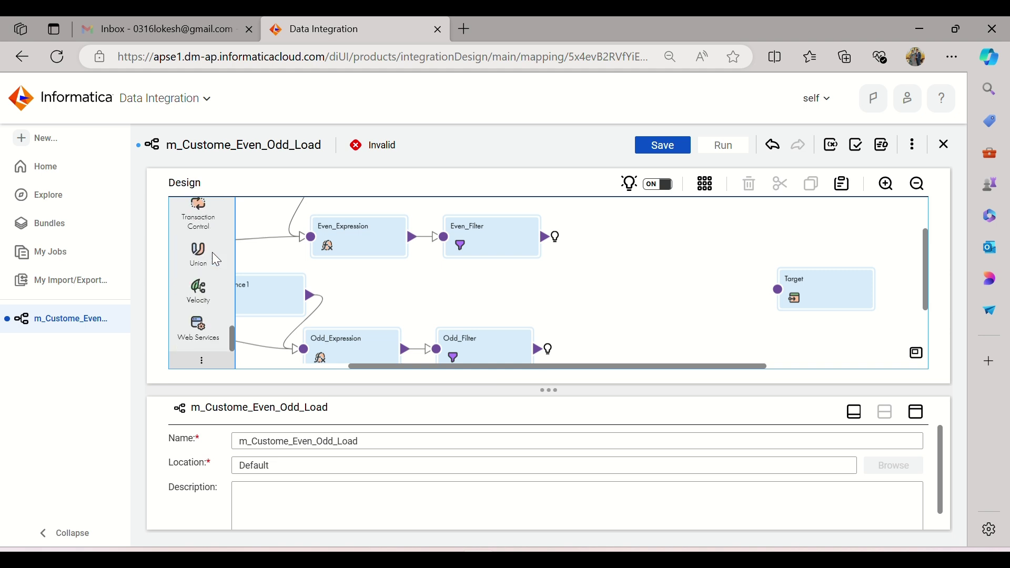
pyautogui.moveTo(213, 251); pyautogui.dragTo(630, 284)
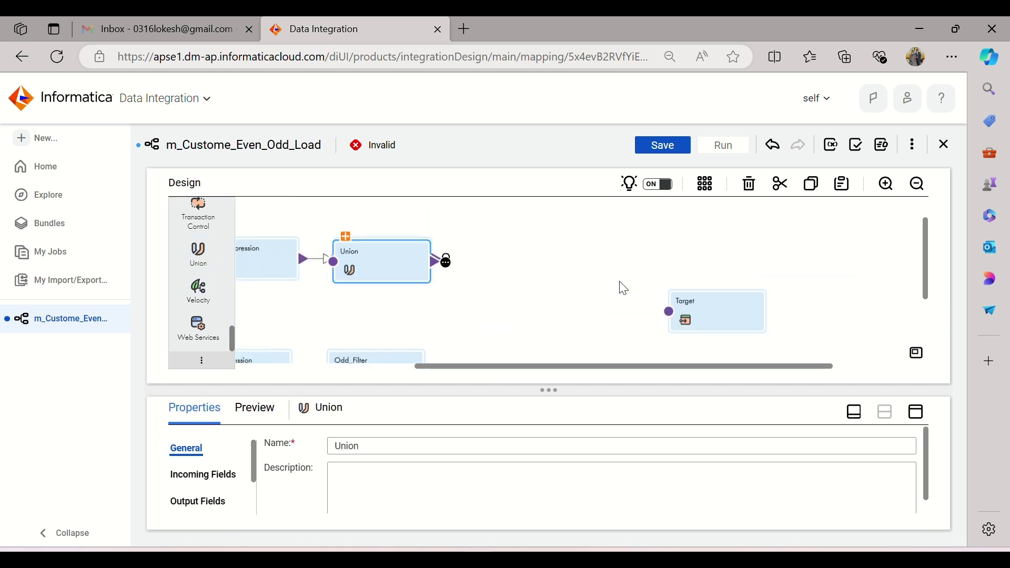
pyautogui.moveTo(390, 265); pyautogui.dragTo(550, 324)
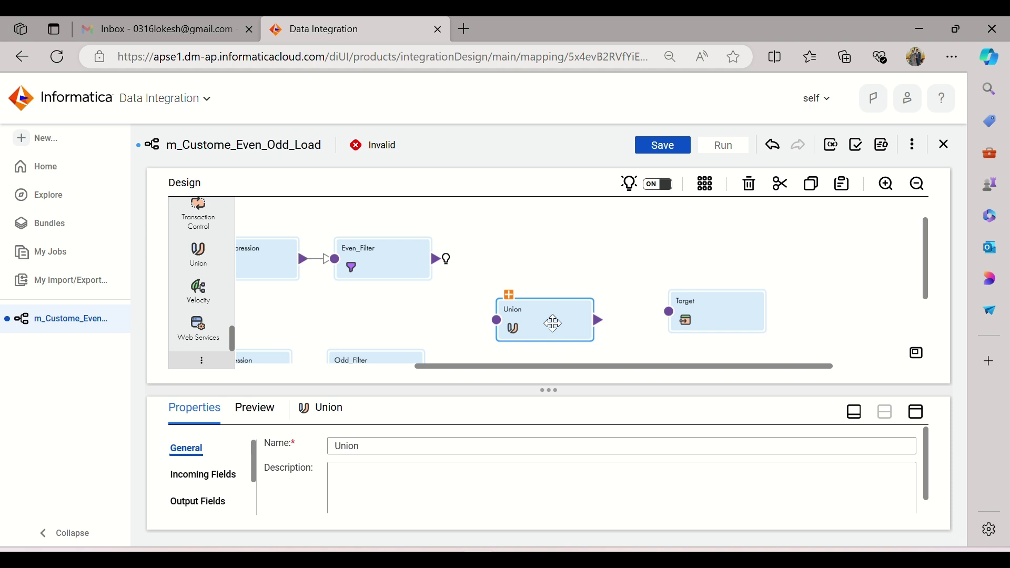
# Step: Space the Target and Union transformations out on an enlarged canvas and expand the Union's input groups
pyautogui.moveTo(754, 320); pyautogui.dragTo(871, 331)
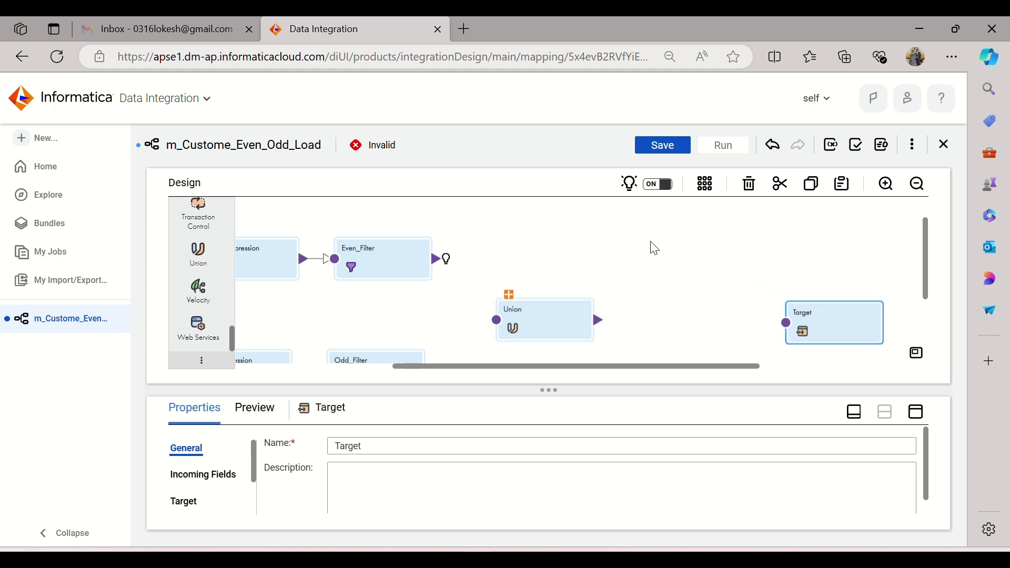
pyautogui.scroll(-2, 654, 249)
pyautogui.scroll(2, 655, 248)
pyautogui.click(854, 412)
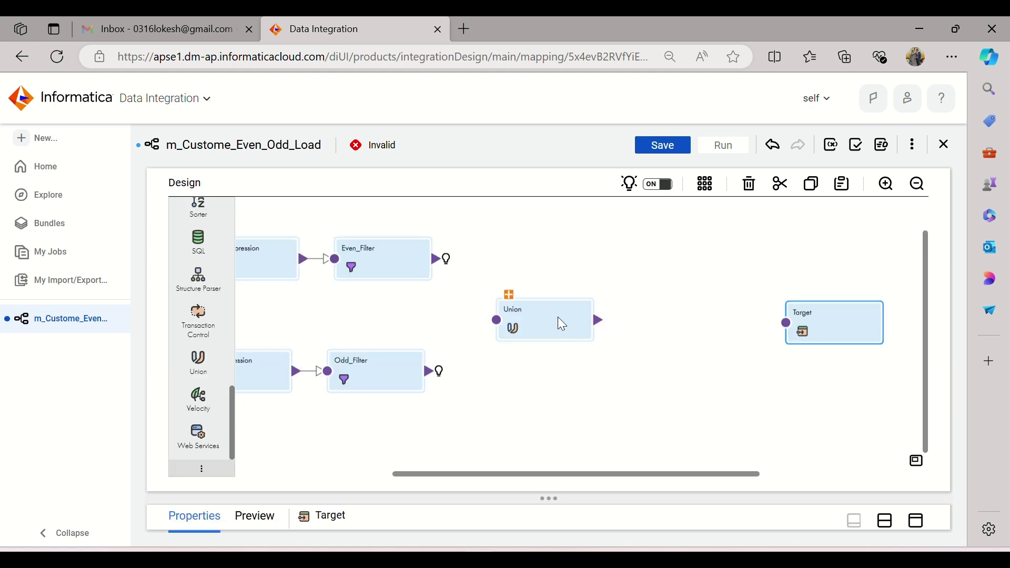
pyautogui.click(561, 324)
pyautogui.moveTo(561, 323); pyautogui.dragTo(570, 324)
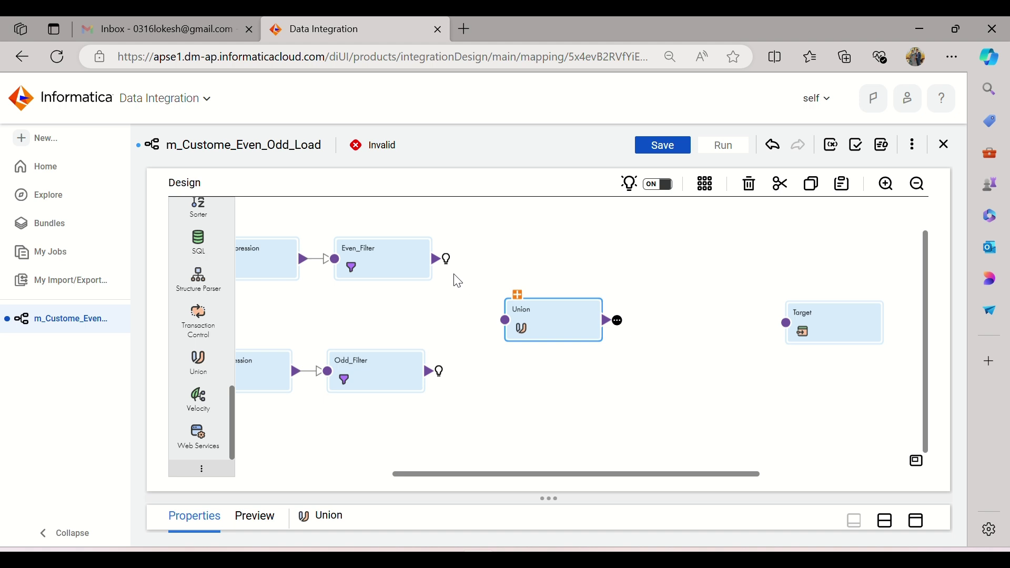
pyautogui.click(517, 295)
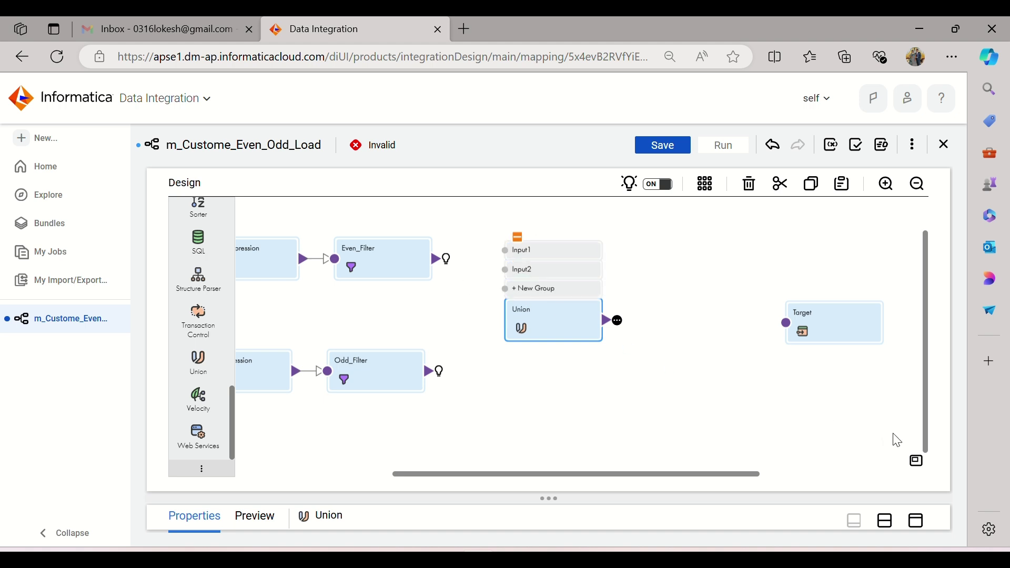
# Step: Rename the Union transformation's Input1 group to Even in its incoming field rules
pyautogui.click(918, 523)
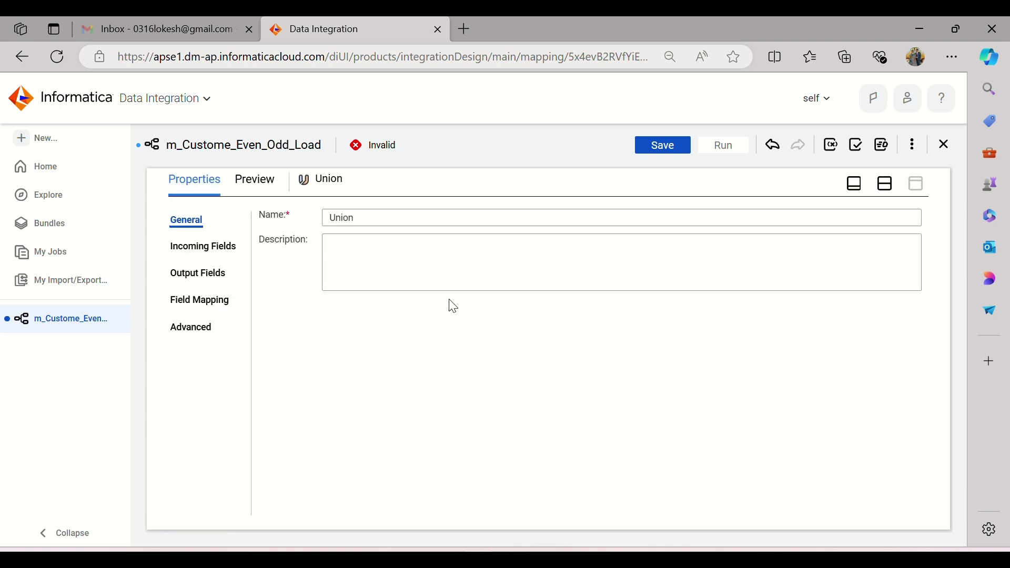
pyautogui.click(191, 255)
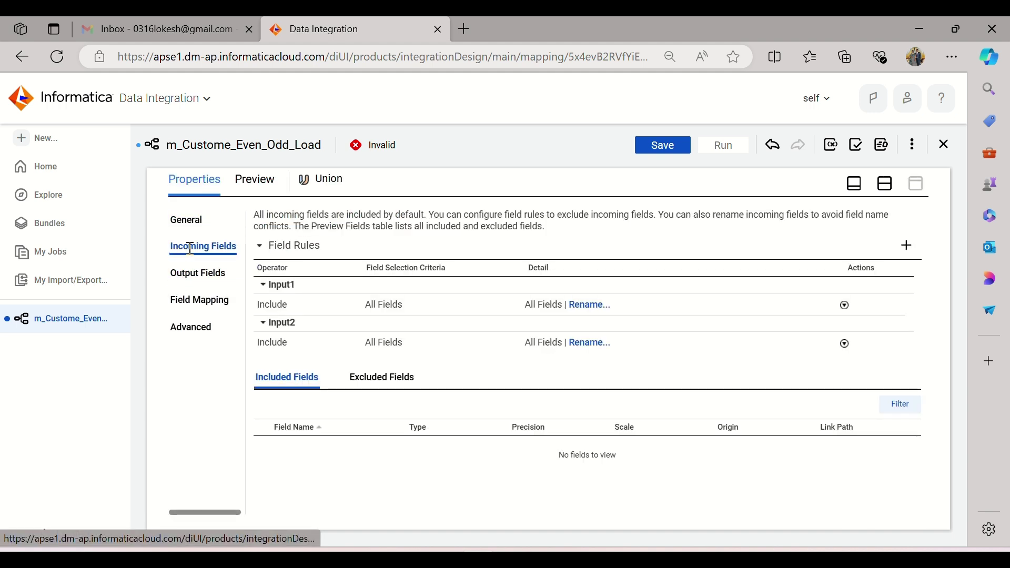
pyautogui.click(307, 286)
pyautogui.moveTo(316, 291); pyautogui.dragTo(260, 293)
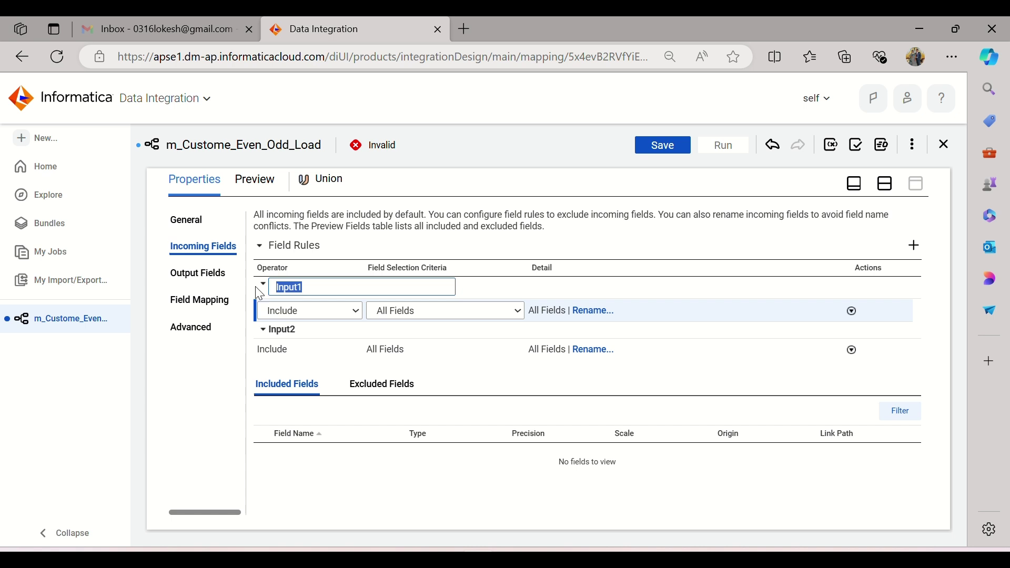
pyautogui.write('E')
pyautogui.press('Return')
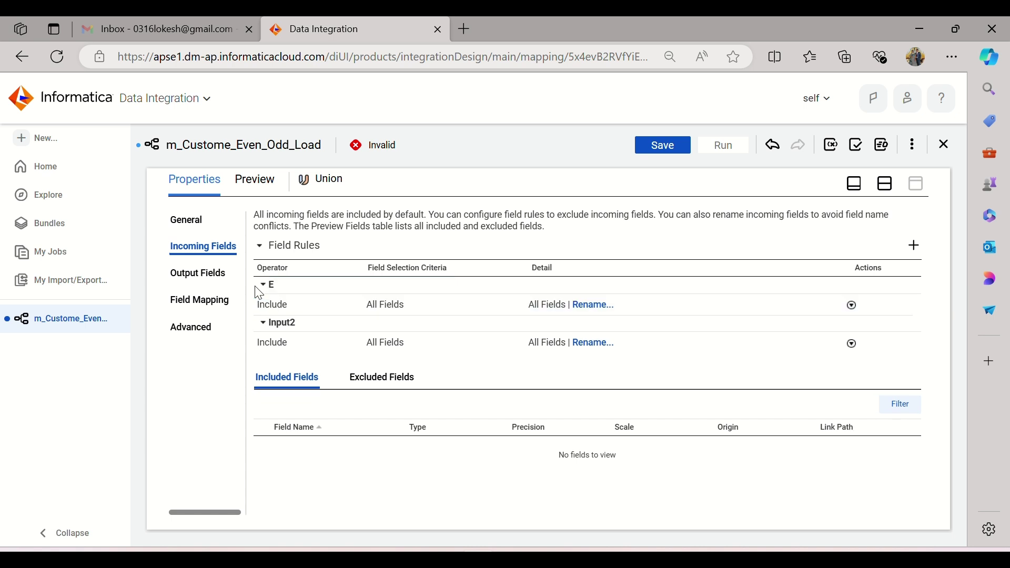
pyautogui.click(289, 292)
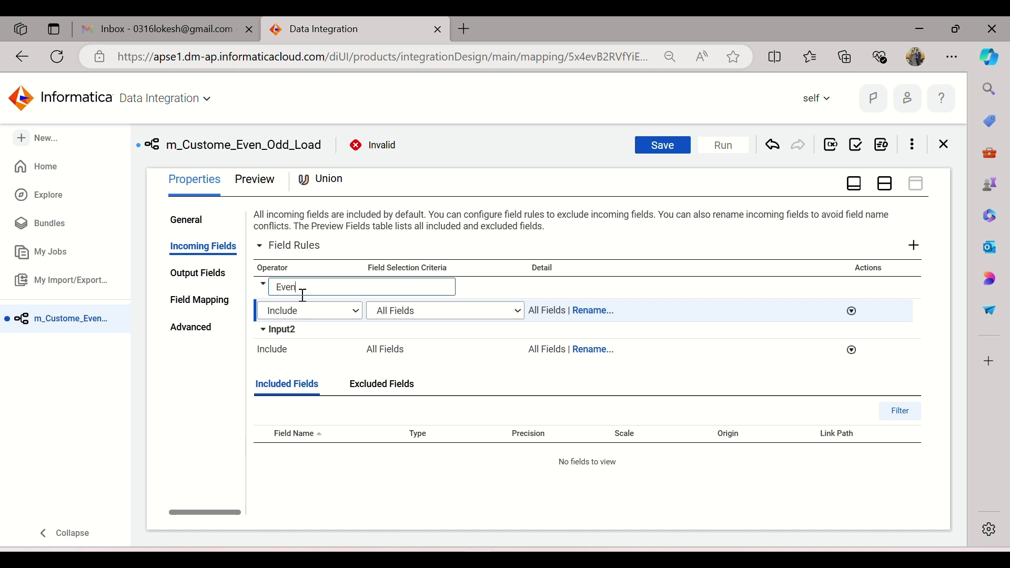
# Step: Name the Union transformation's two input groups Even and Odd
pyautogui.click(312, 341)
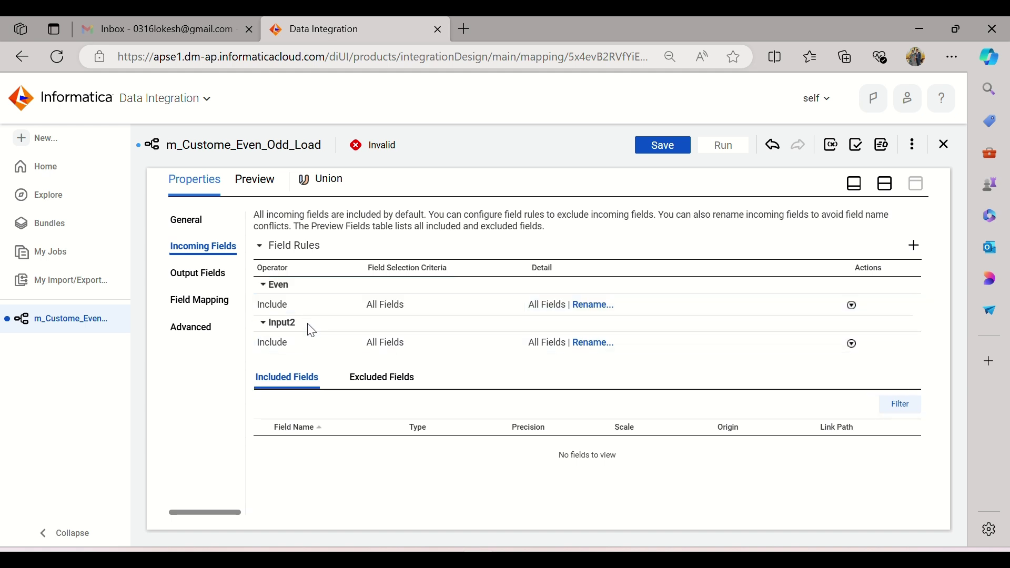
pyautogui.click(309, 323)
pyautogui.write('Odd')
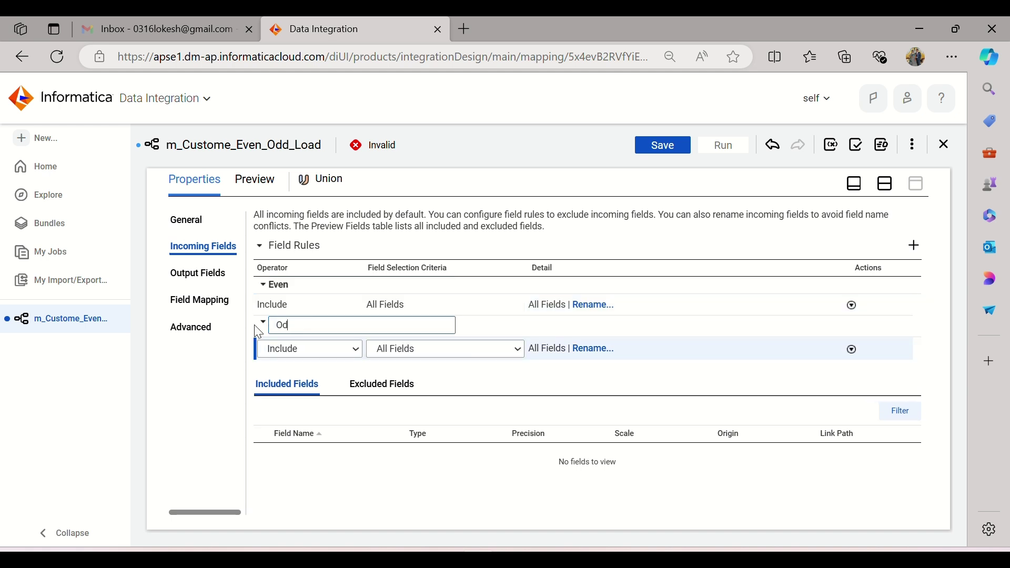
pyautogui.click(424, 425)
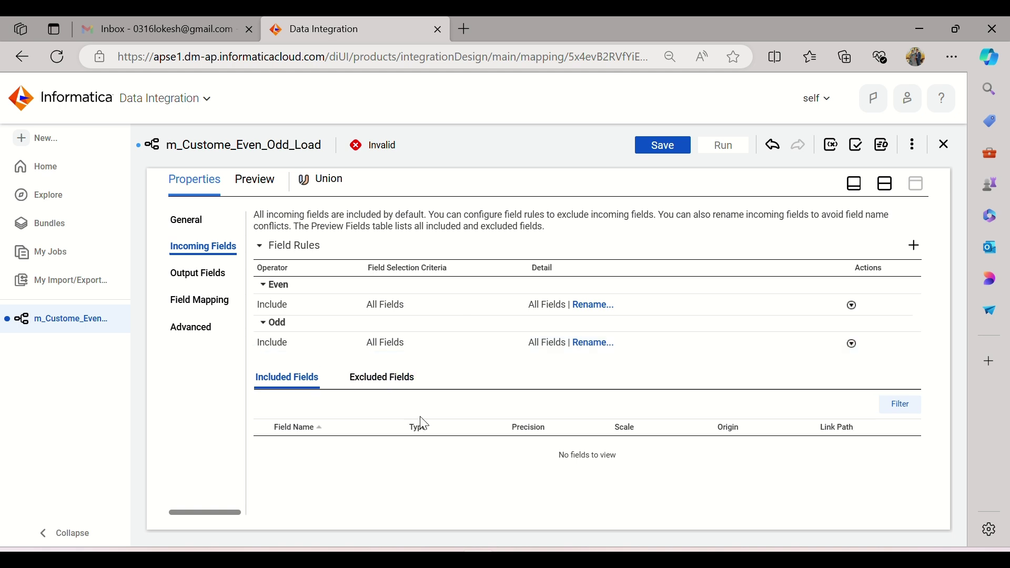
# Step: Connect Even_Filter to the Union's Even group and Odd_Filter to its Odd group
pyautogui.click(197, 274)
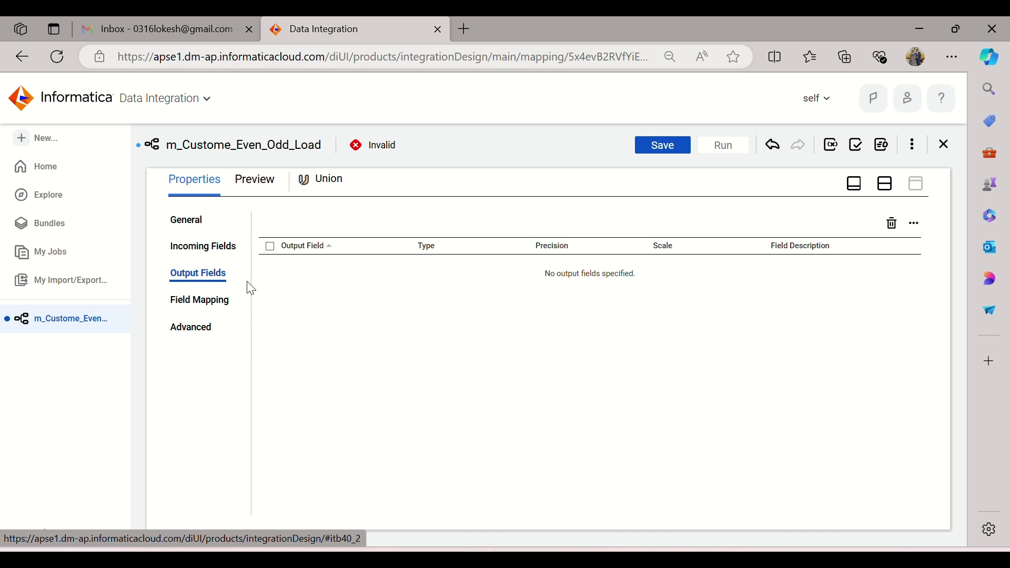
pyautogui.click(886, 184)
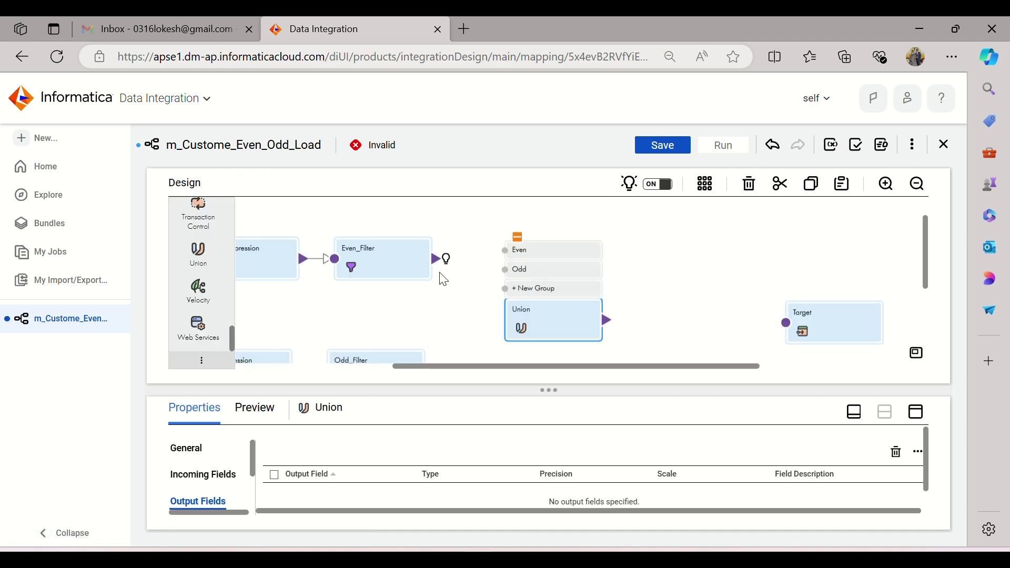
pyautogui.moveTo(436, 258); pyautogui.dragTo(511, 256)
pyautogui.scroll(-2, 433, 328)
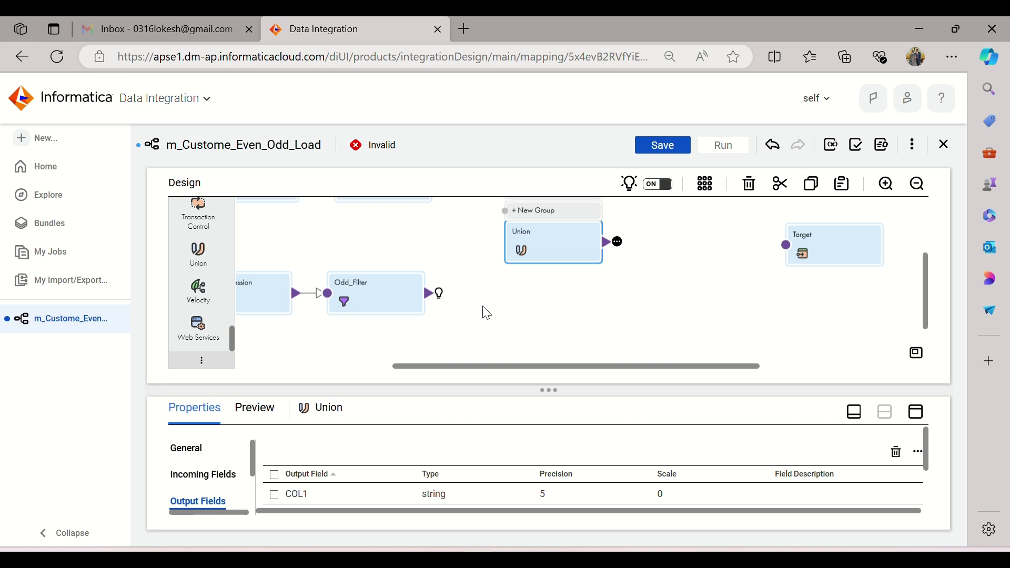
pyautogui.scroll(2, 483, 306)
pyautogui.click(854, 412)
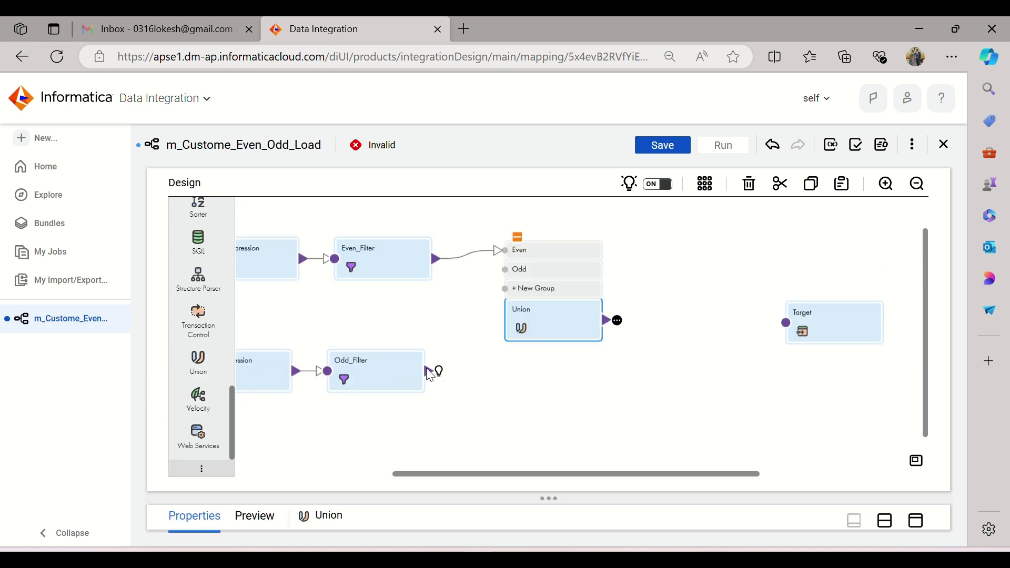
pyautogui.moveTo(439, 372); pyautogui.dragTo(539, 269)
# Step: Review the Union's incoming and output fields, and the general properties of Even_Filter and Odd_Filter
pyautogui.click(915, 522)
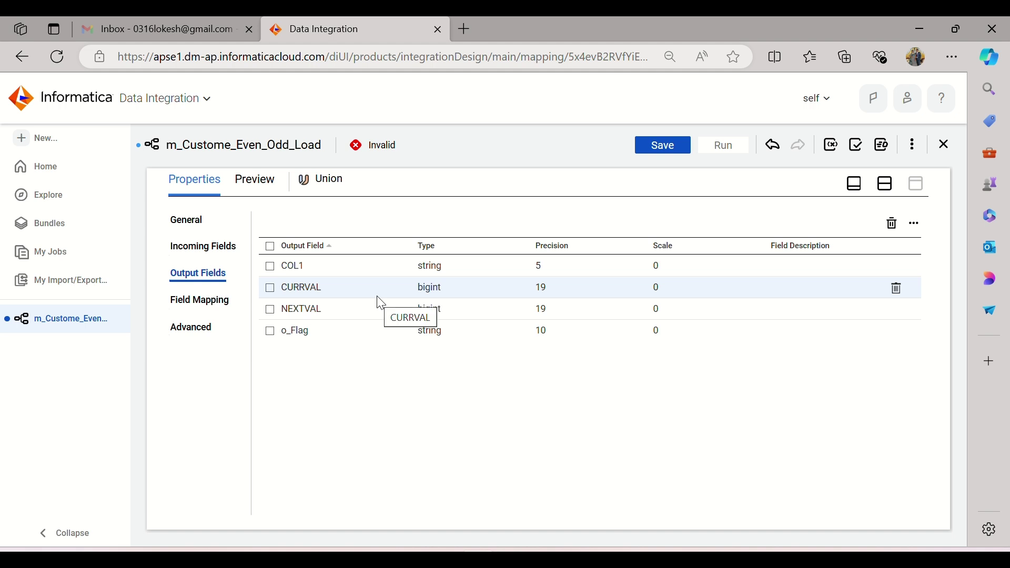
pyautogui.click(886, 184)
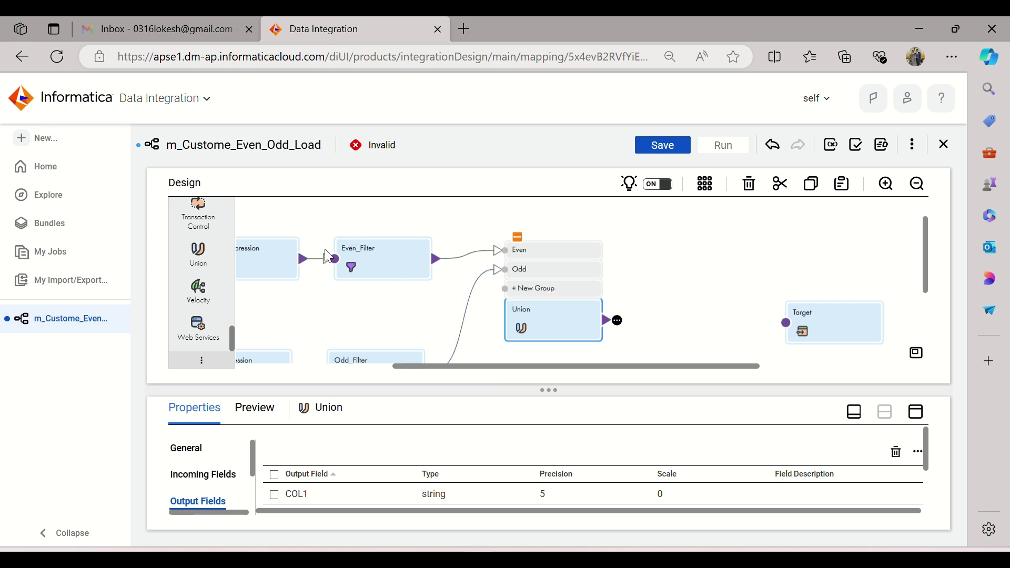
pyautogui.click(384, 258)
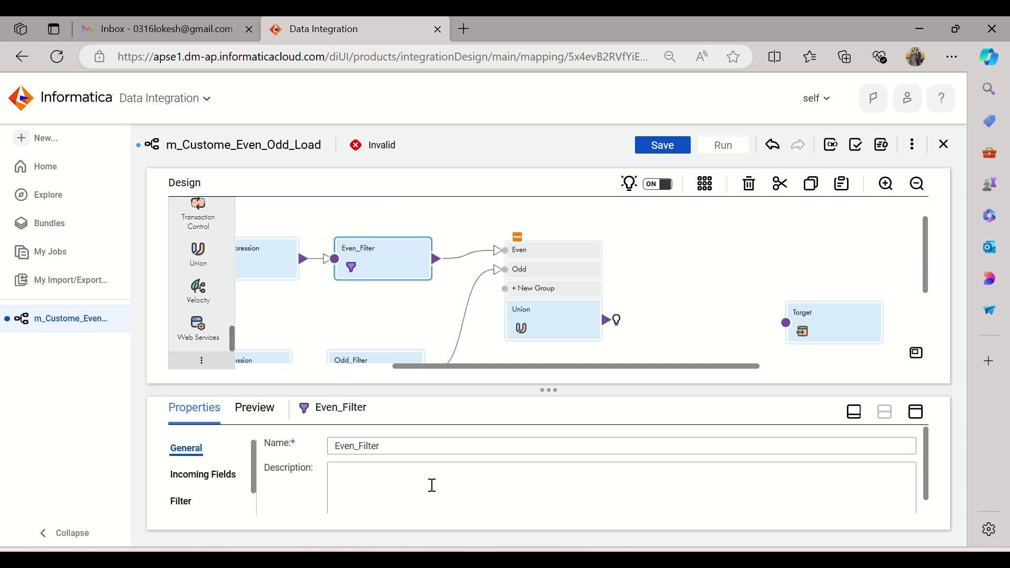
pyautogui.click(367, 354)
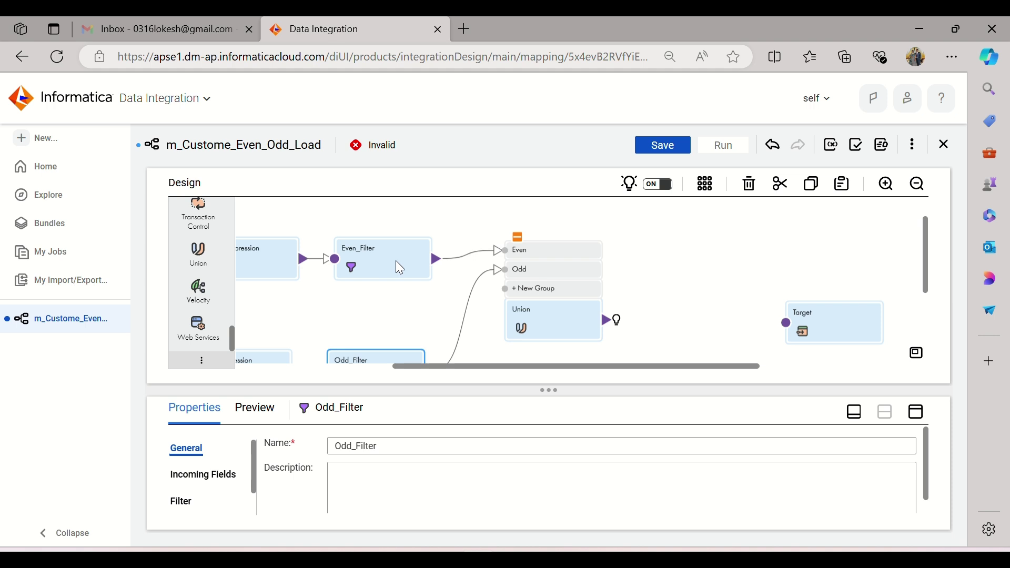
pyautogui.click(569, 324)
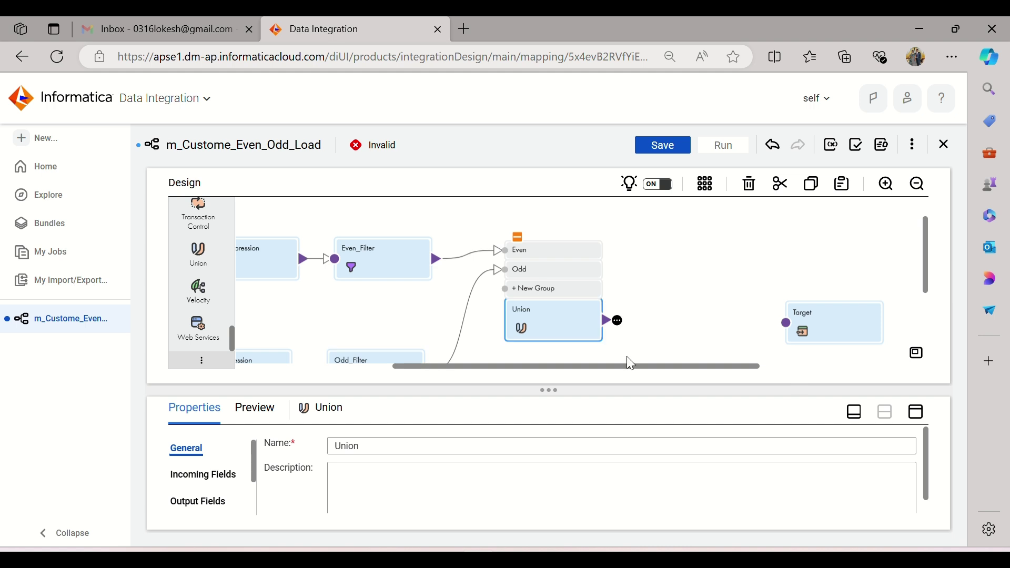
pyautogui.click(916, 414)
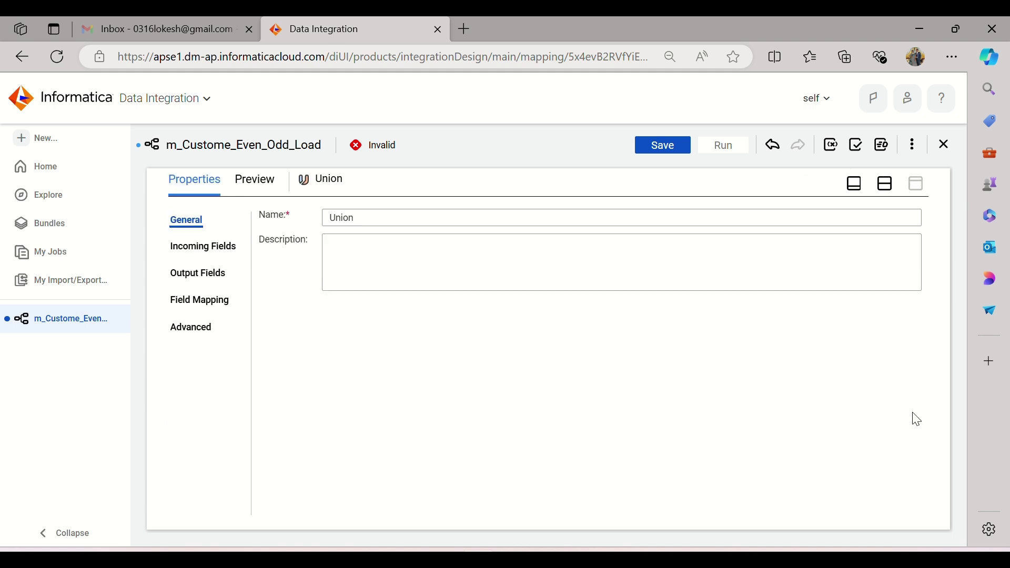
pyautogui.click(217, 261)
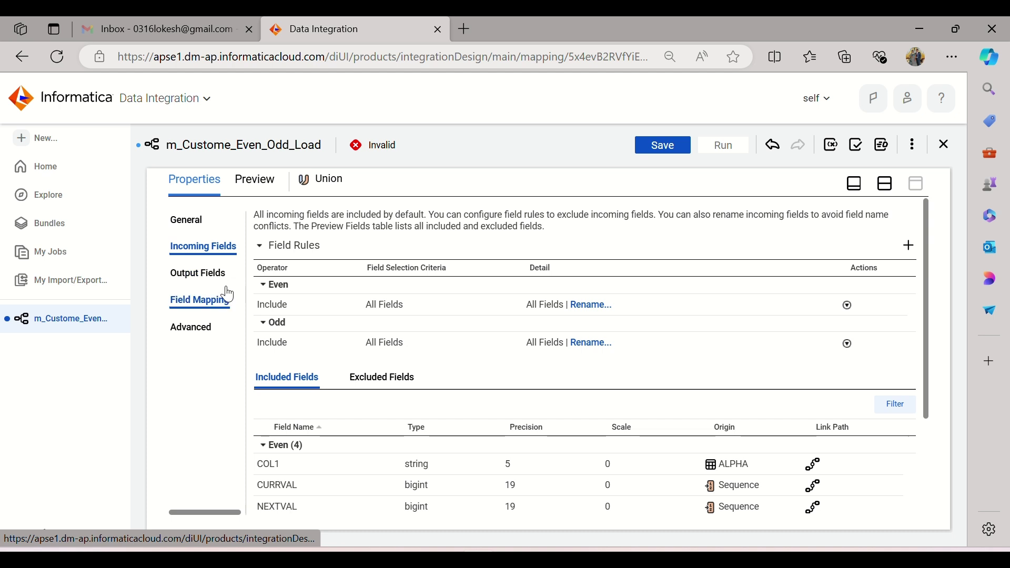
pyautogui.click(210, 275)
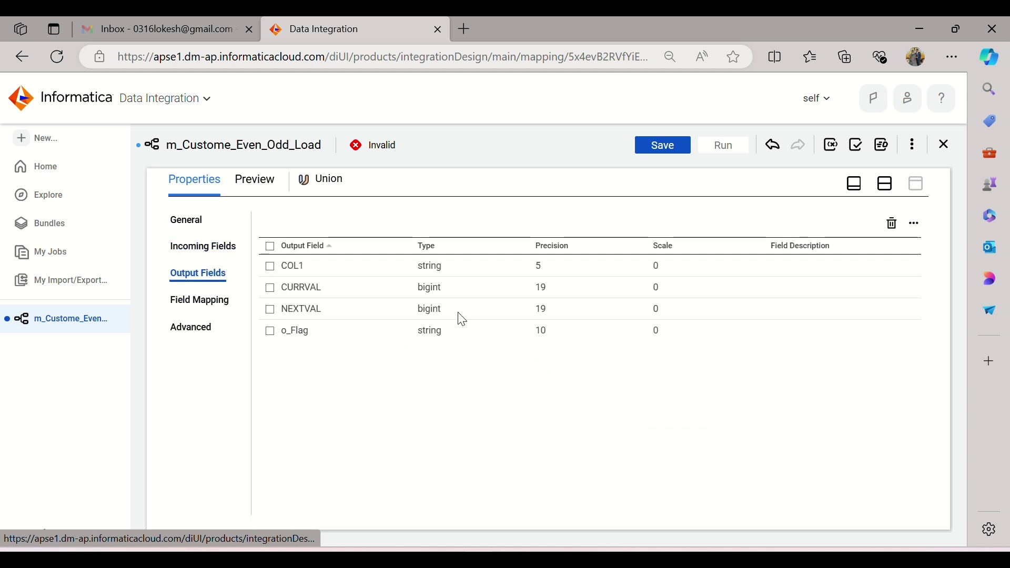
# Step: Automatically map the Even input group's incoming fields to the Union's output fields using Smart Map
pyautogui.click(182, 301)
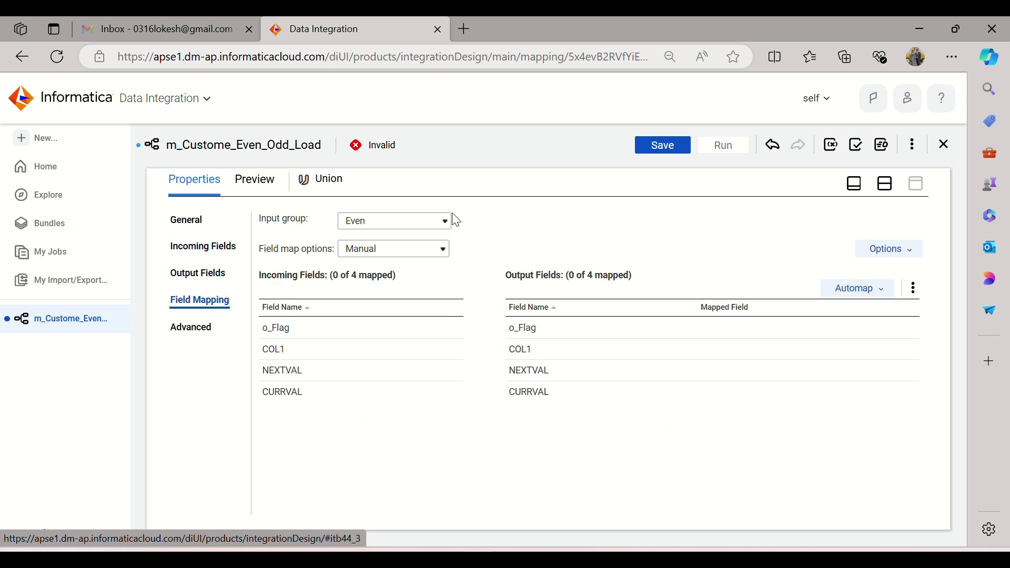
pyautogui.click(430, 226)
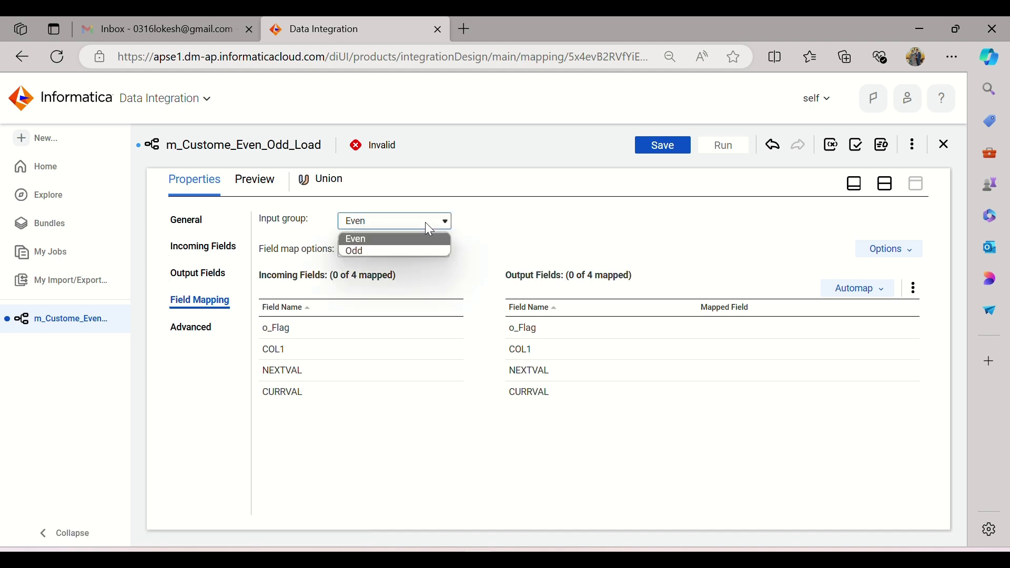
pyautogui.click(426, 223)
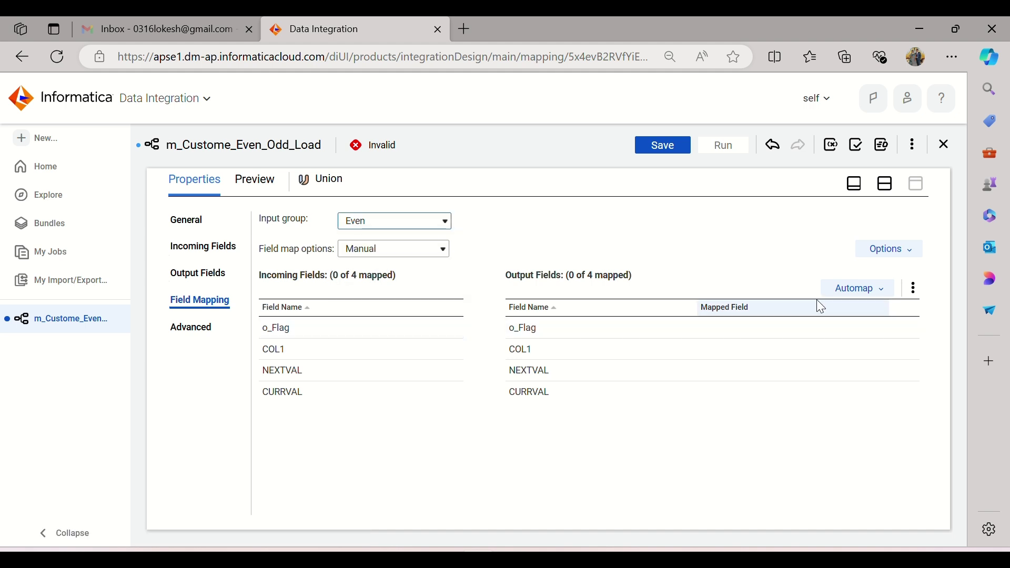
pyautogui.click(877, 291)
pyautogui.click(822, 340)
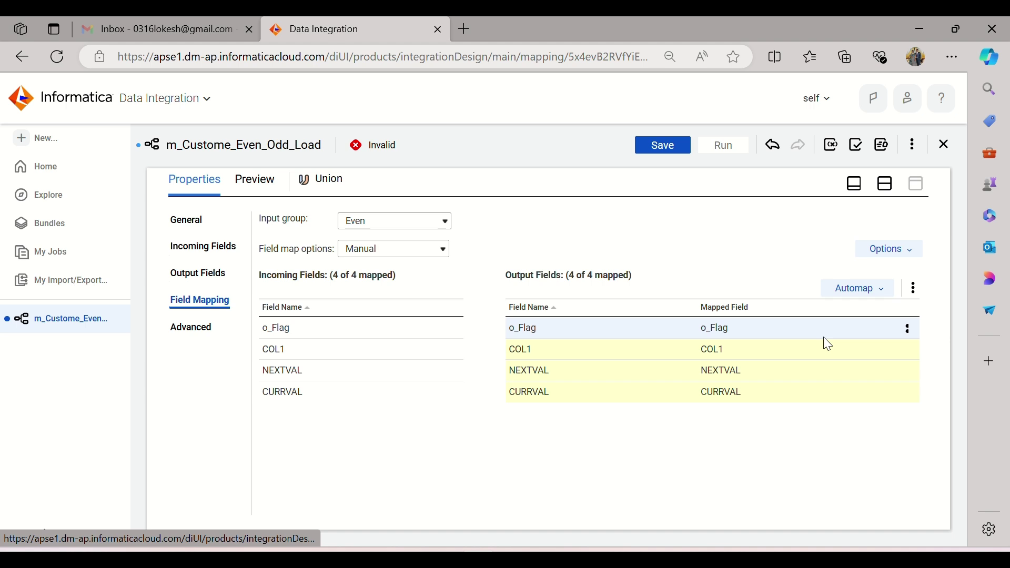
# Step: Switch the field mapping to the Odd input group and map its fields with Smart Map
pyautogui.click(404, 219)
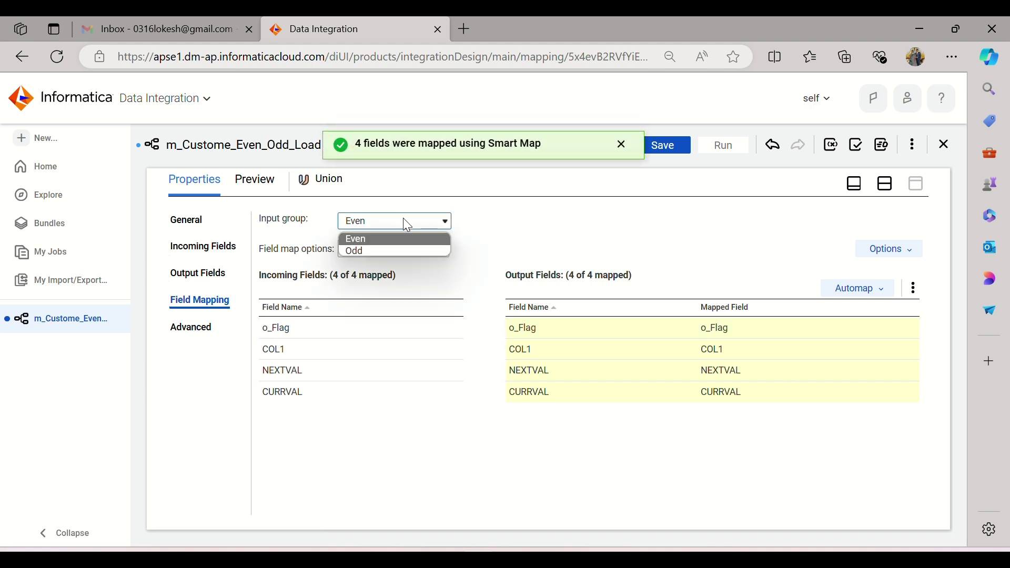
pyautogui.click(392, 248)
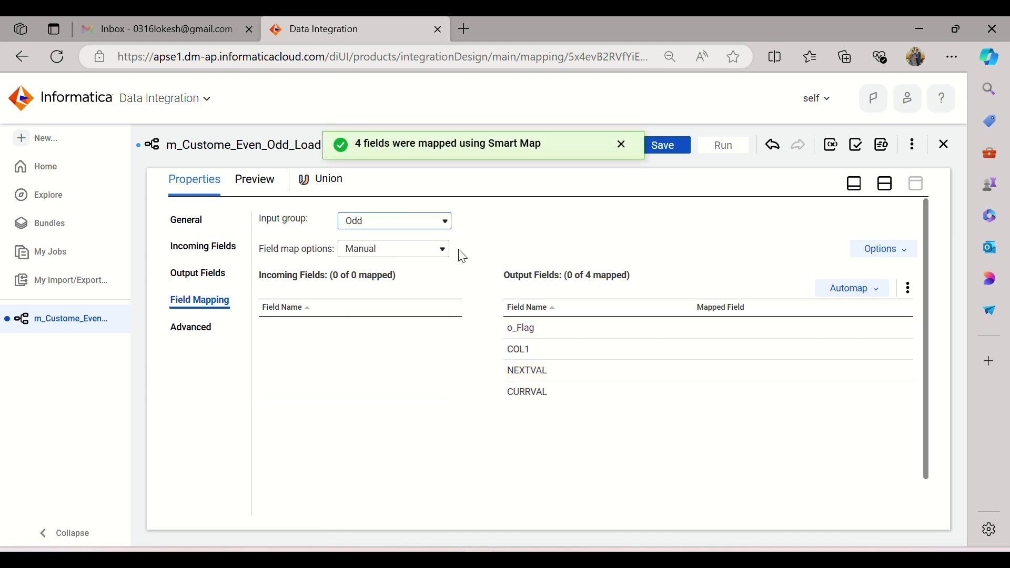
pyautogui.click(863, 288)
pyautogui.click(836, 343)
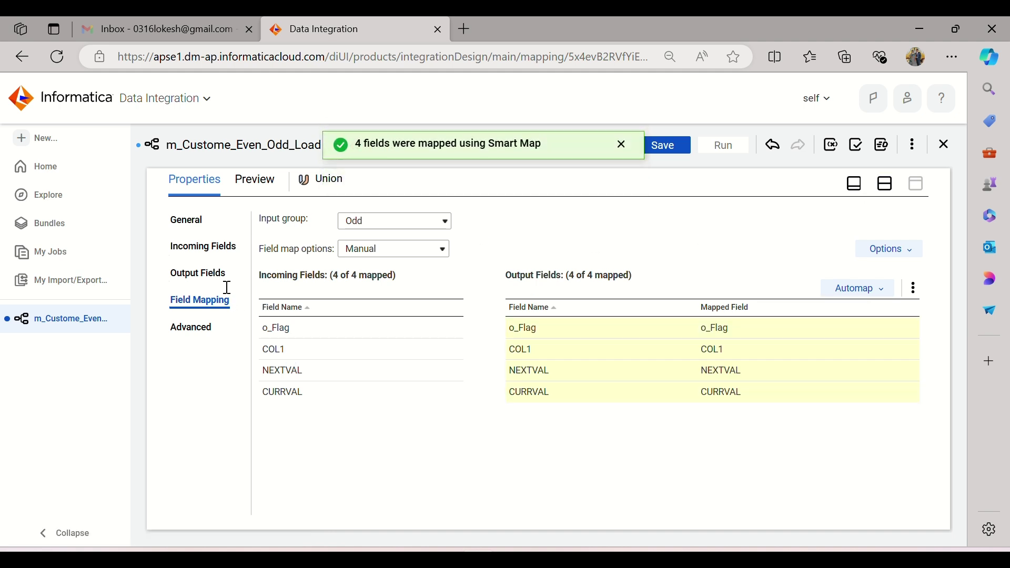
# Step: Check the Union's advanced settings and its incoming field rules, and return to the mapping canvas
pyautogui.click(190, 329)
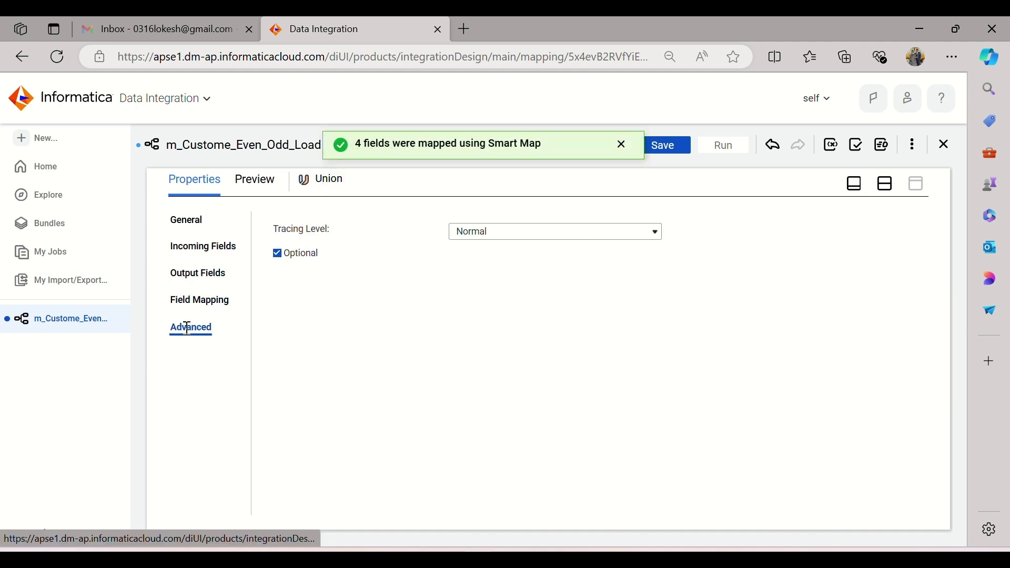
pyautogui.click(206, 256)
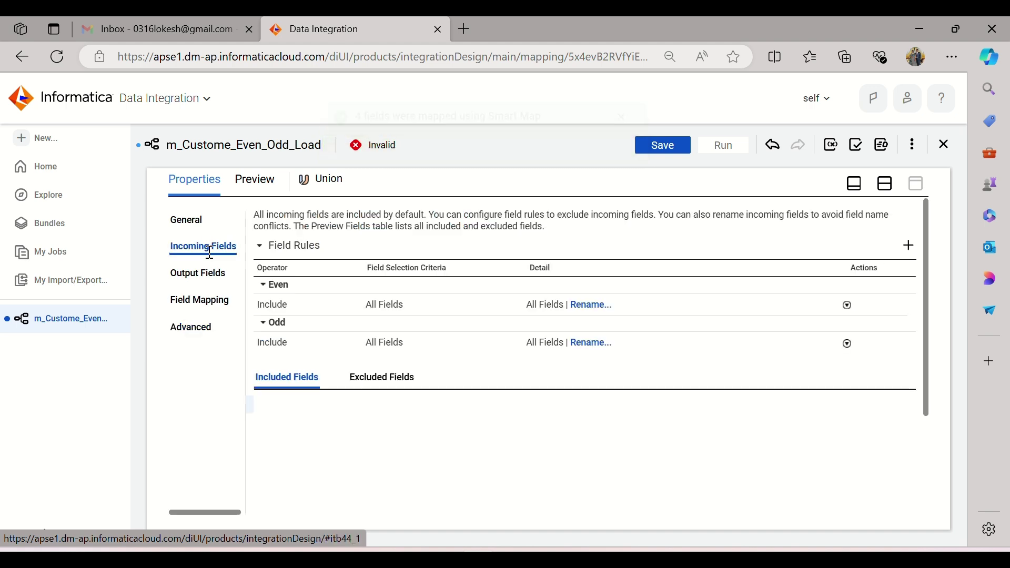
pyautogui.click(885, 186)
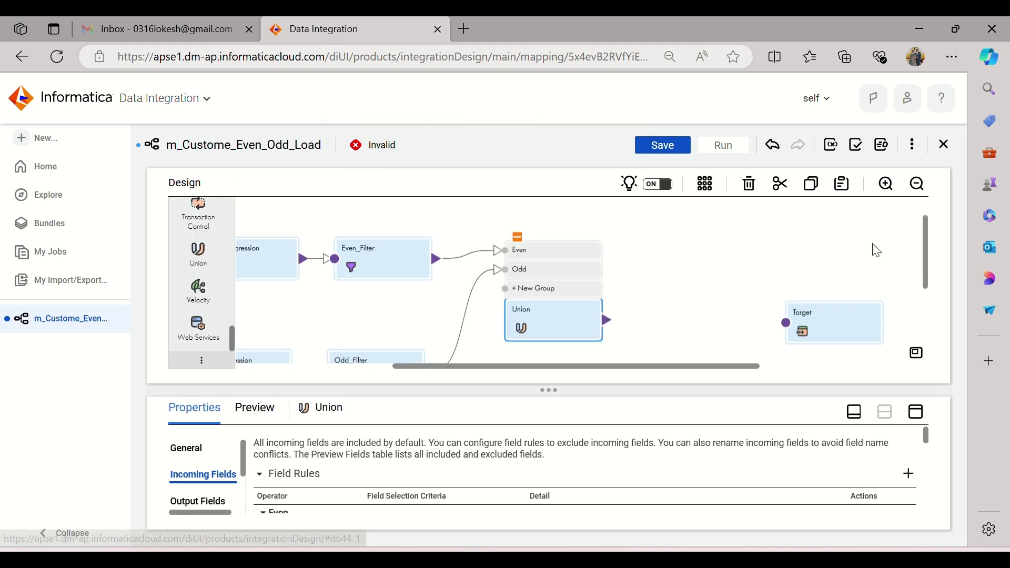
pyautogui.scroll(-3, 703, 273)
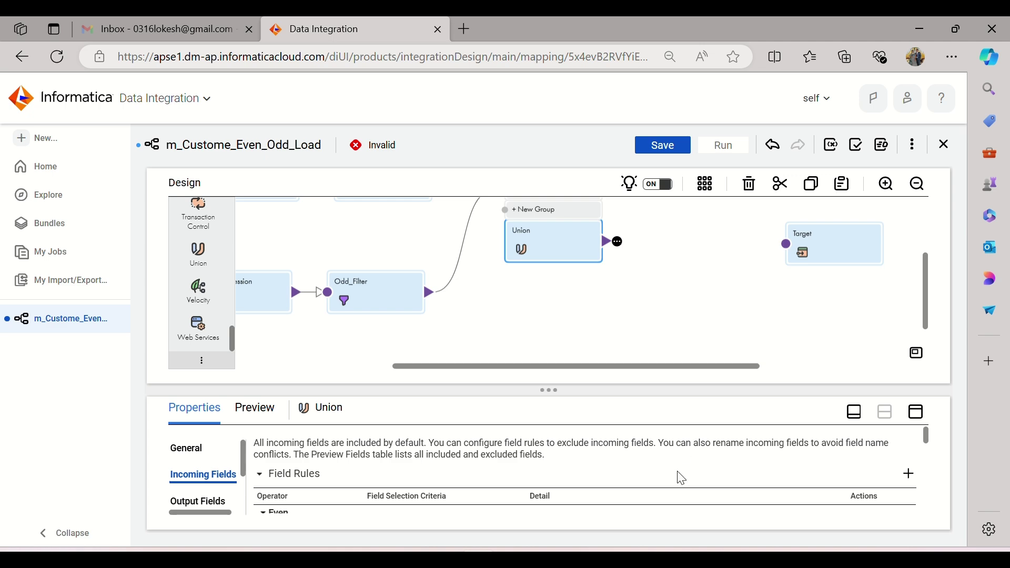
# Step: Switch to the Informatica PC.txt notes in Notepad and review the Union_All lines with their expected output
pyautogui.hotkey('alt', 'Tab')
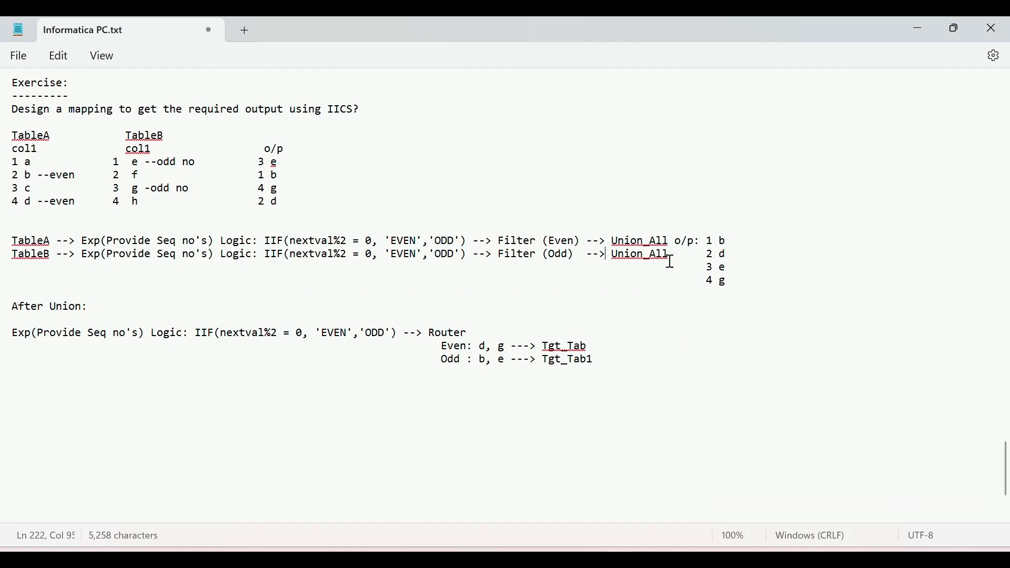
pyautogui.tripleClick(671, 261)
pyautogui.click(676, 257)
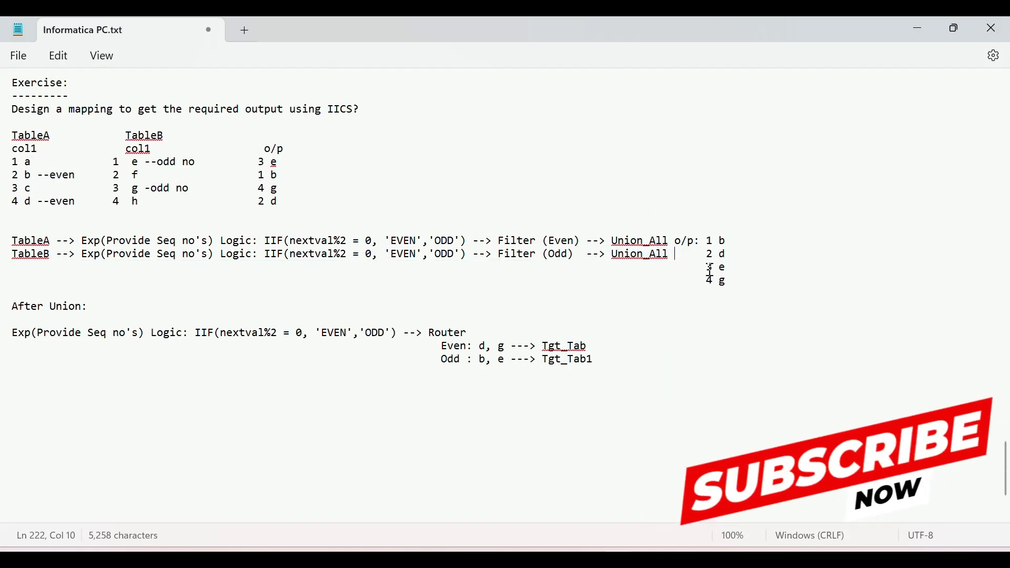
pyautogui.tripleClick(722, 247)
pyautogui.moveTo(721, 248); pyautogui.dragTo(718, 279)
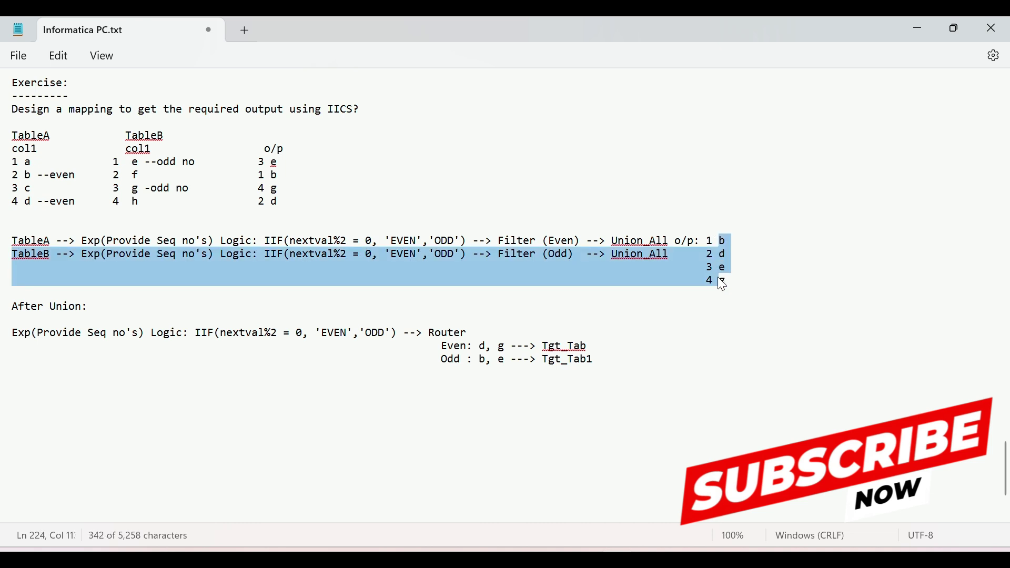
pyautogui.click(664, 241)
pyautogui.click(738, 306)
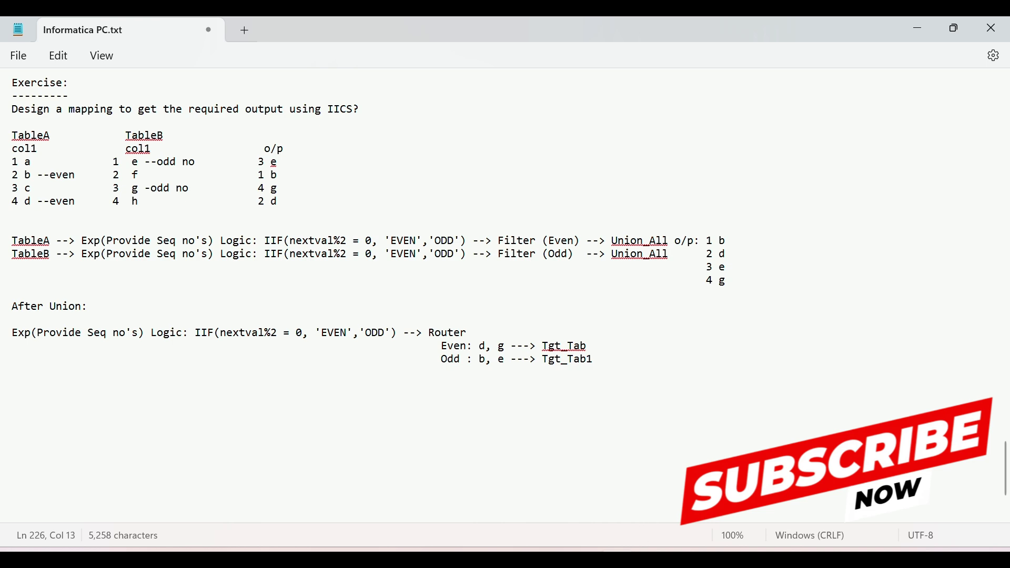
# Step: Switch back to the Informatica mapping in the browser, check the Union's output fields and save the mapping
pyautogui.click(508, 544)
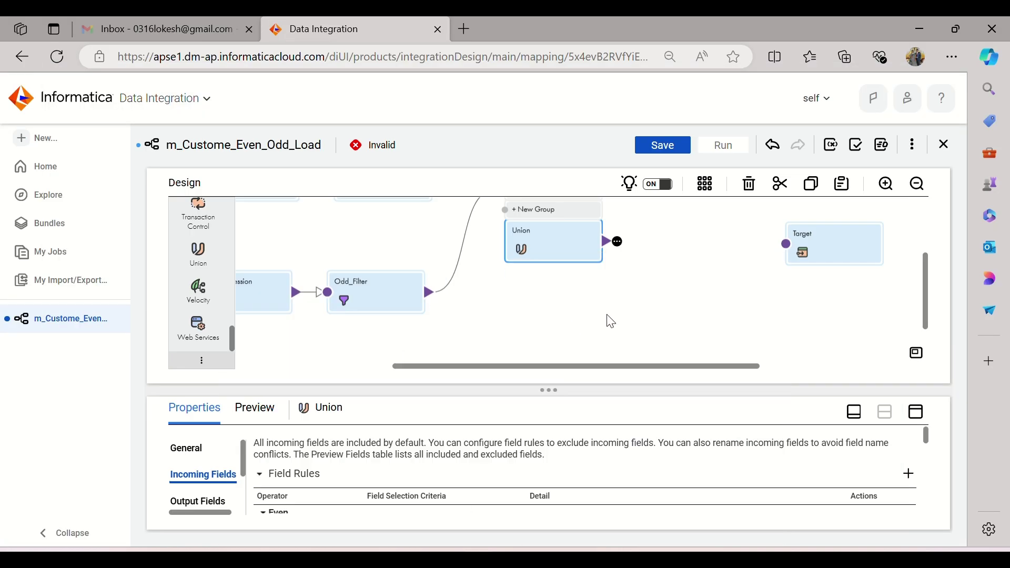
pyautogui.click(915, 411)
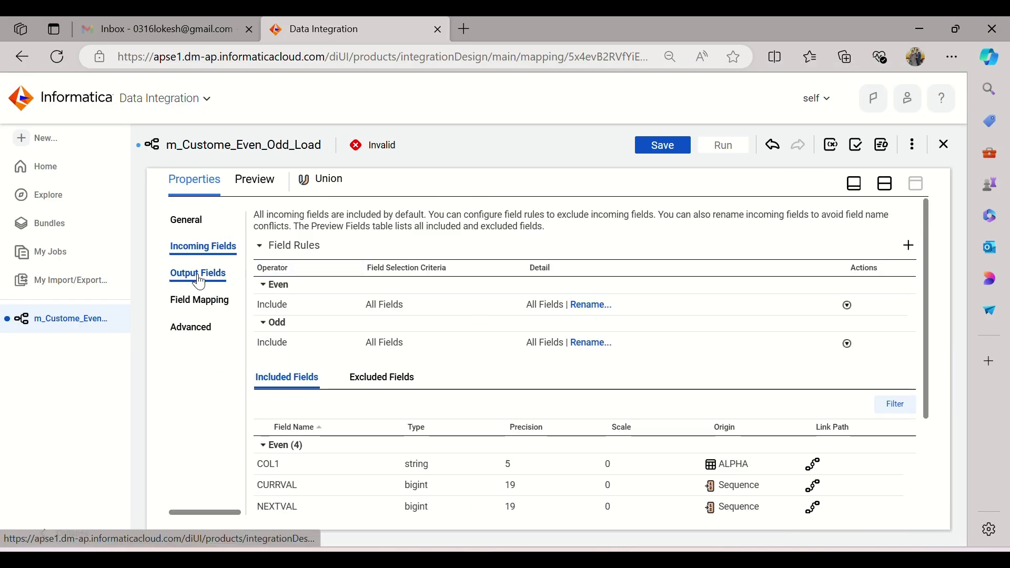
pyautogui.click(199, 282)
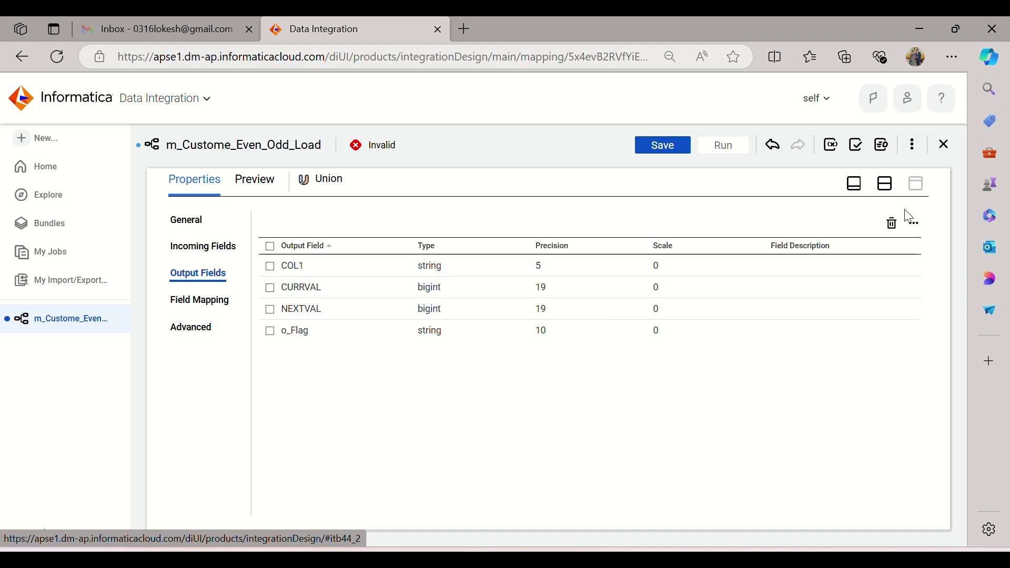
pyautogui.click(893, 190)
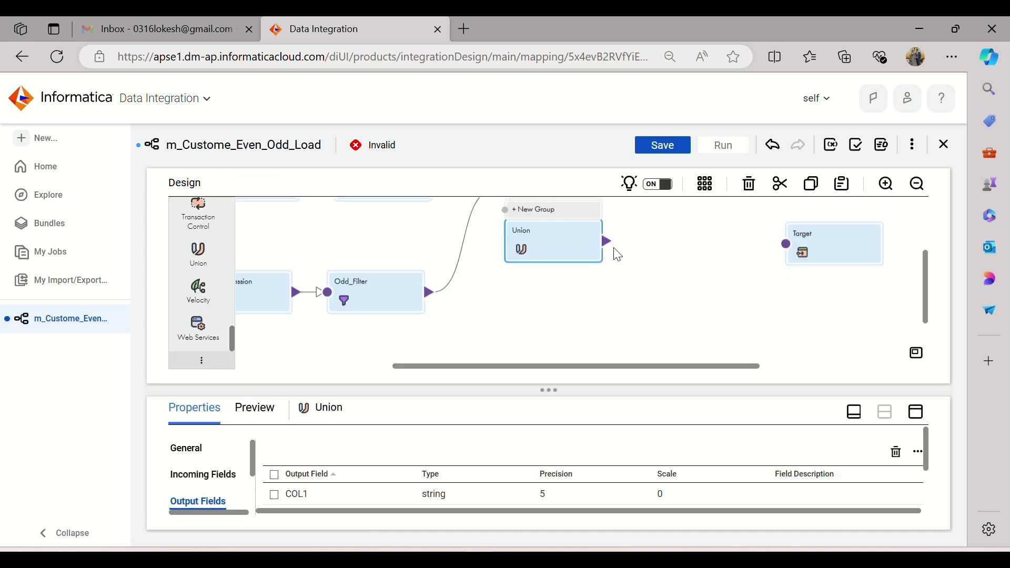
pyautogui.click(666, 146)
pyautogui.scroll(3, 575, 312)
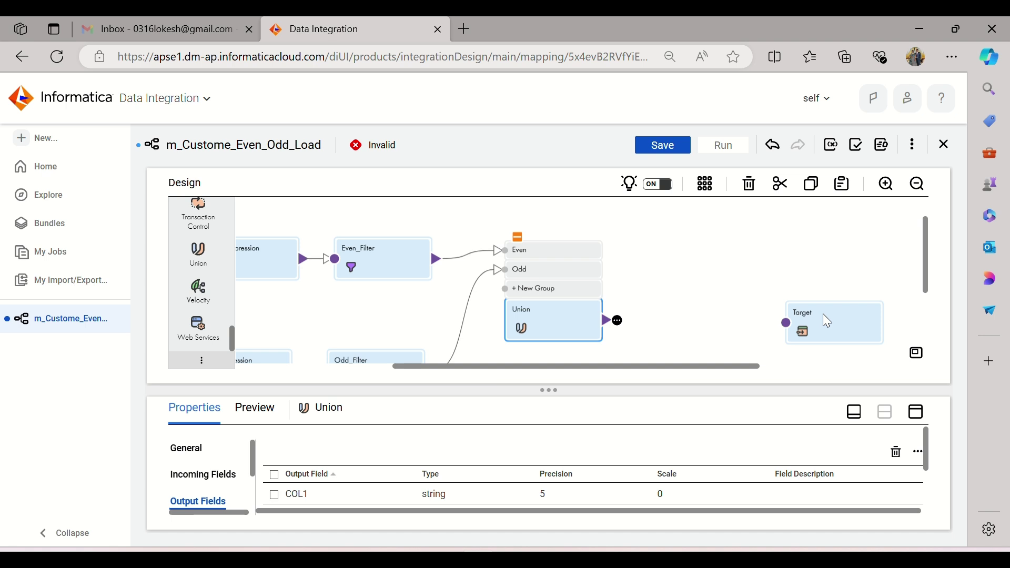
# Step: Switch to the Informatica PC.txt notes in Notepad, review the After Union expression logic, and return to the Informatica mapping in the browser
pyautogui.moveTo(822, 313); pyautogui.dragTo(824, 304)
pyautogui.click(580, 328)
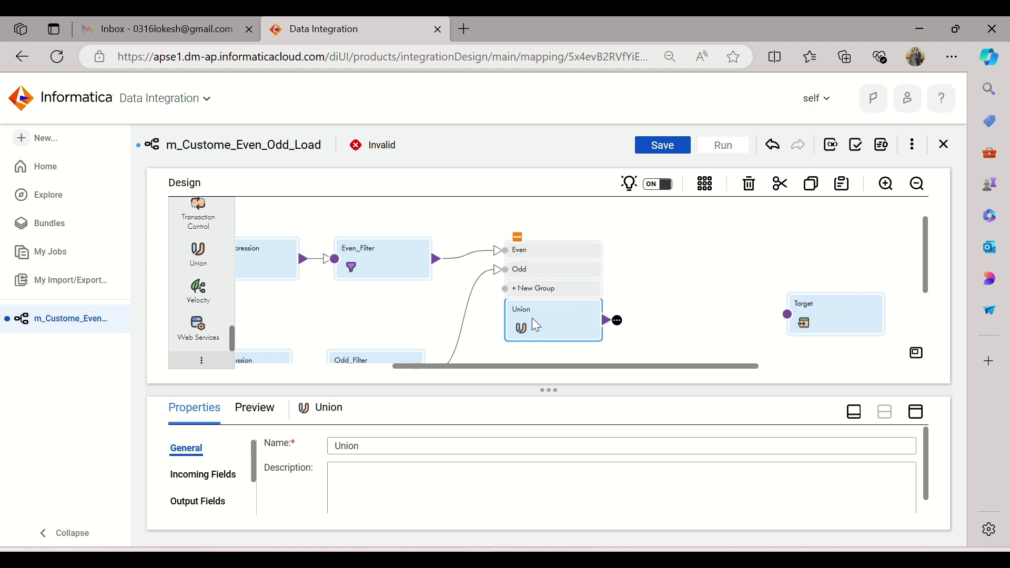
pyautogui.hotkey('alt', 'Tab')
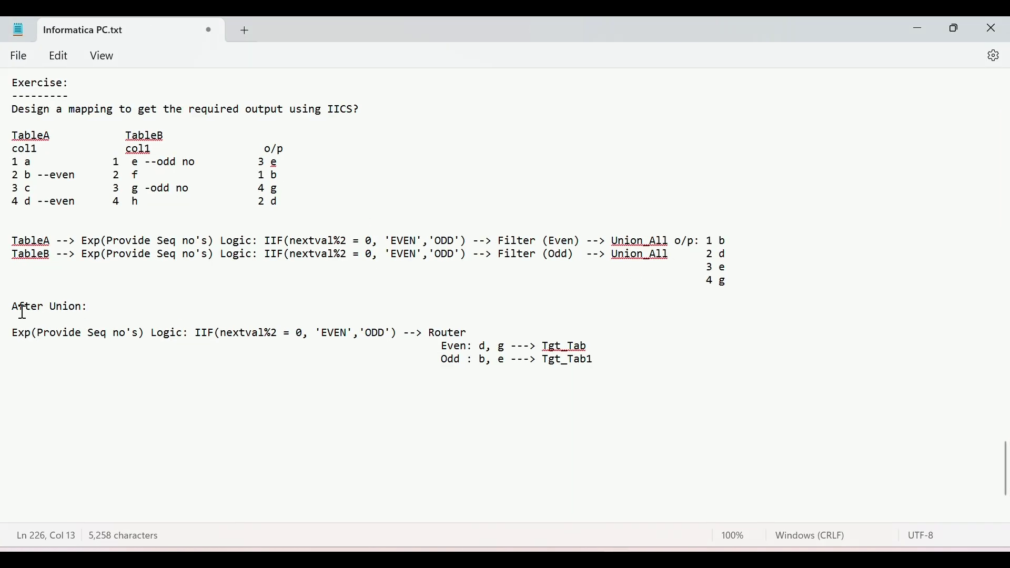
pyautogui.moveTo(95, 315); pyautogui.dragTo(398, 339)
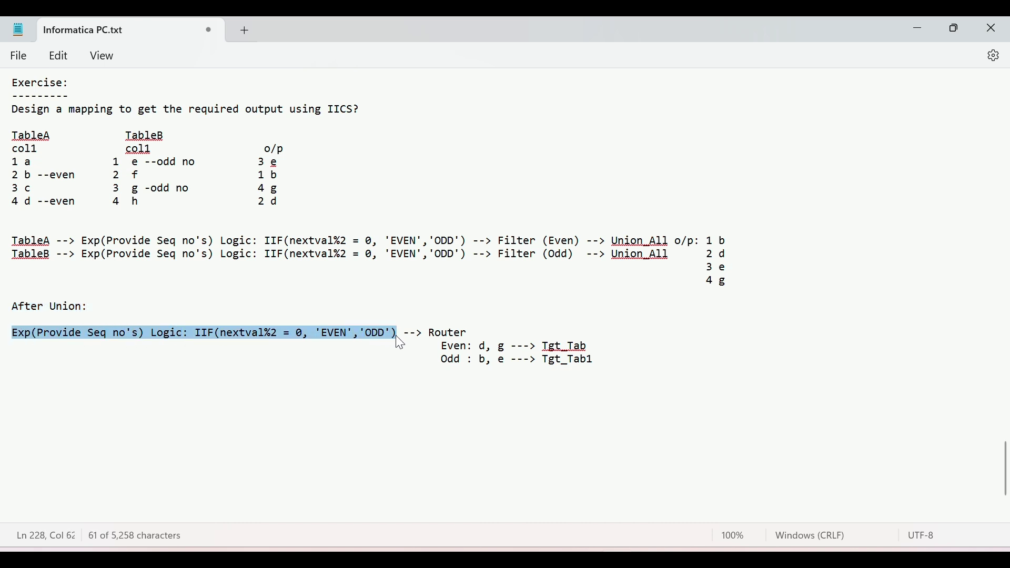
pyautogui.click(398, 359)
pyautogui.hotkey('alt', 'Tab')
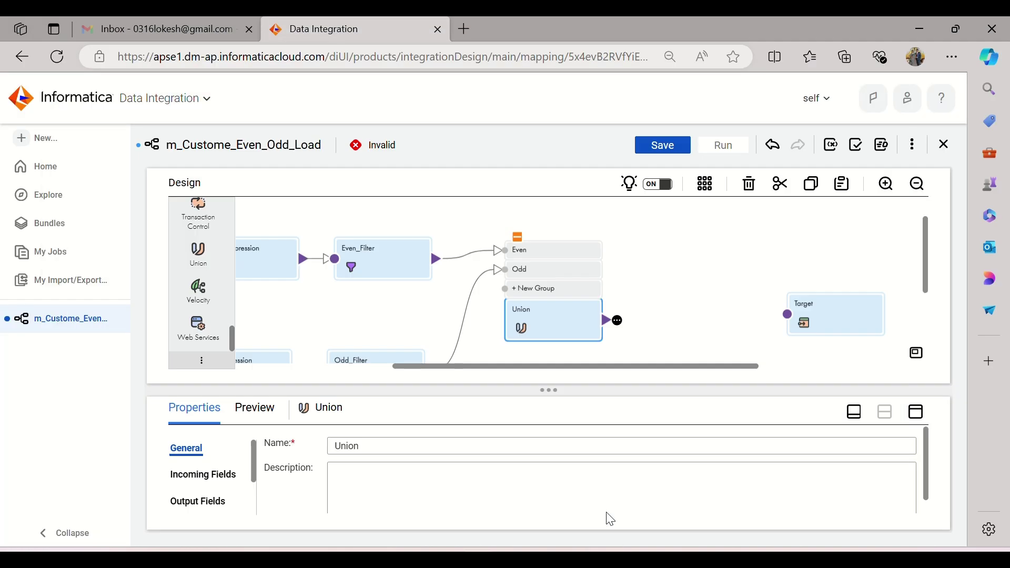
# Step: Add an Expression transformation after the Union and space it and the Target out along the flow
pyautogui.click(618, 320)
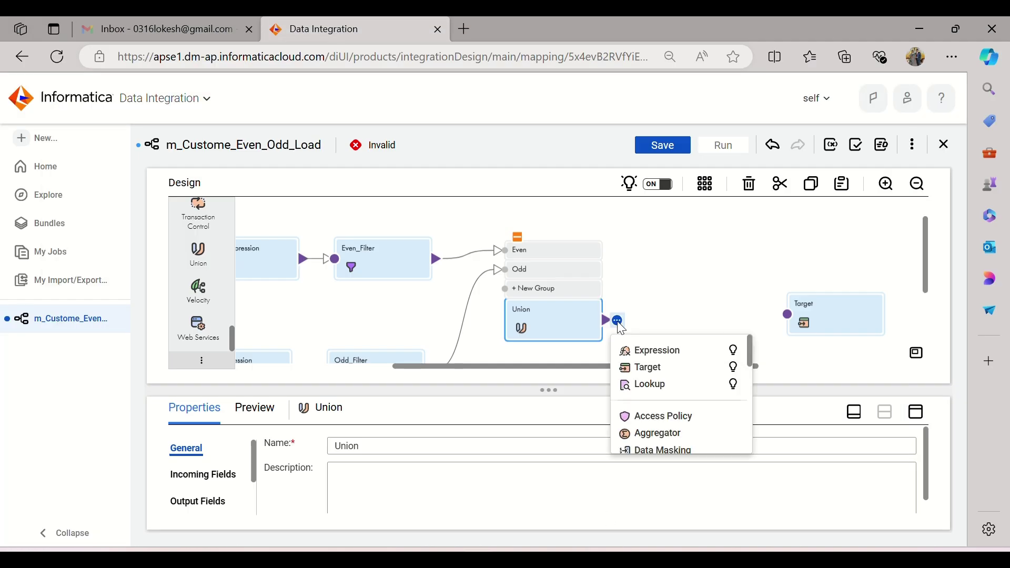
pyautogui.click(625, 350)
pyautogui.moveTo(785, 328); pyautogui.dragTo(603, 300)
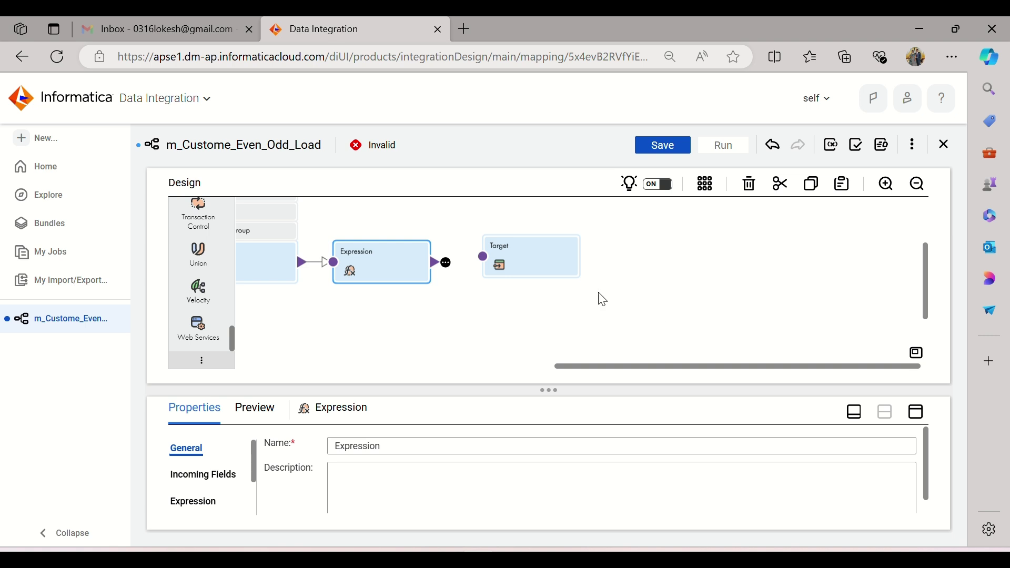
pyautogui.moveTo(542, 263); pyautogui.dragTo(838, 263)
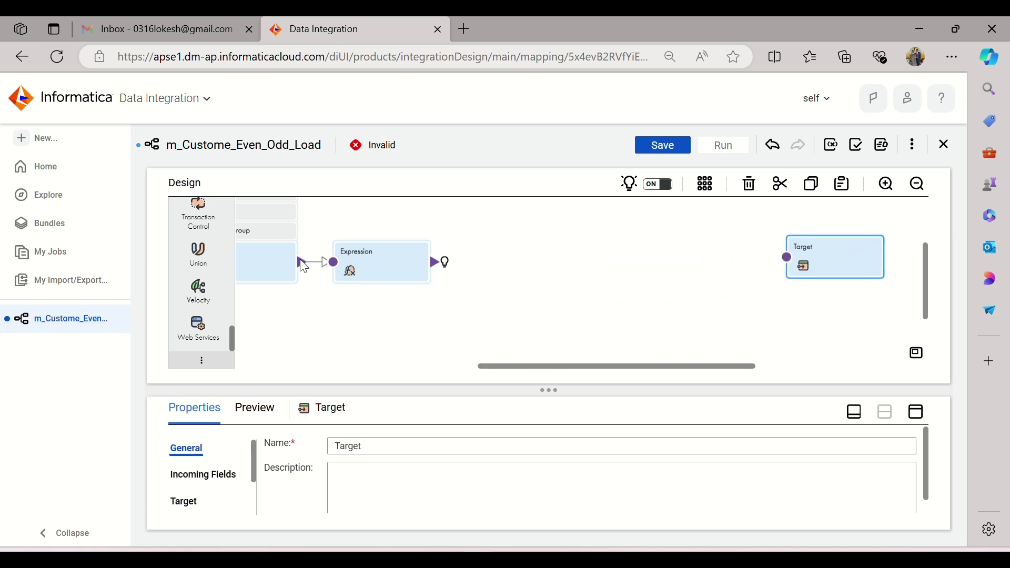
pyautogui.moveTo(379, 268); pyautogui.dragTo(468, 267)
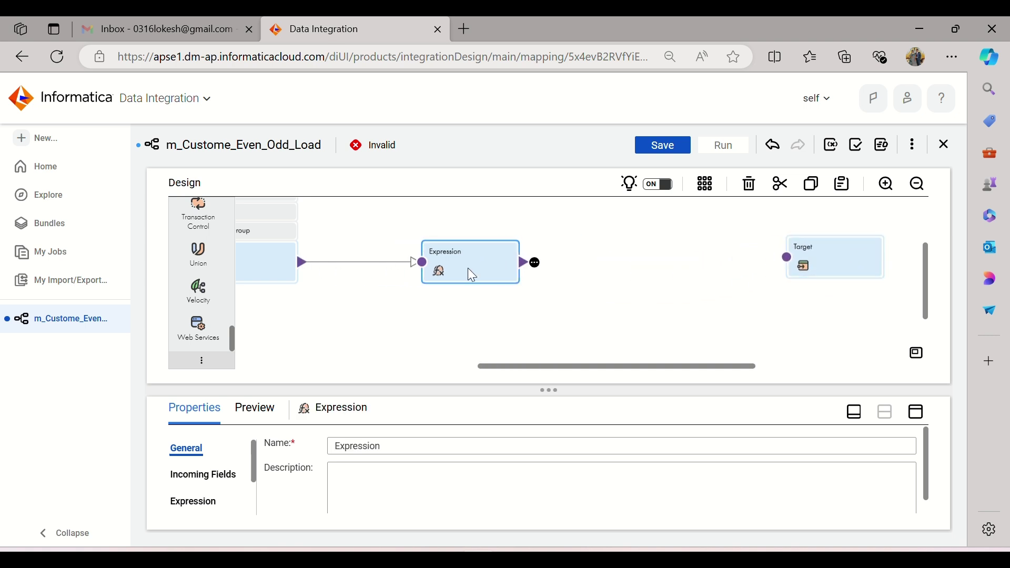
# Step: Add a new Sequence transformation to the canvas and place it above the Expression that follows the Union
pyautogui.scroll(3, 219, 310)
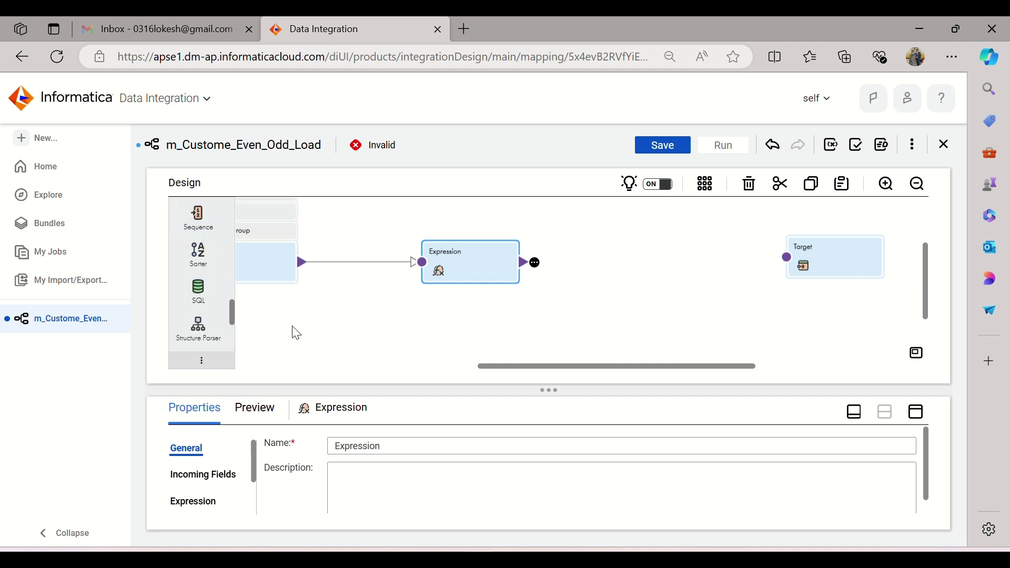
pyautogui.scroll(3, 284, 329)
pyautogui.moveTo(199, 219); pyautogui.dragTo(324, 225)
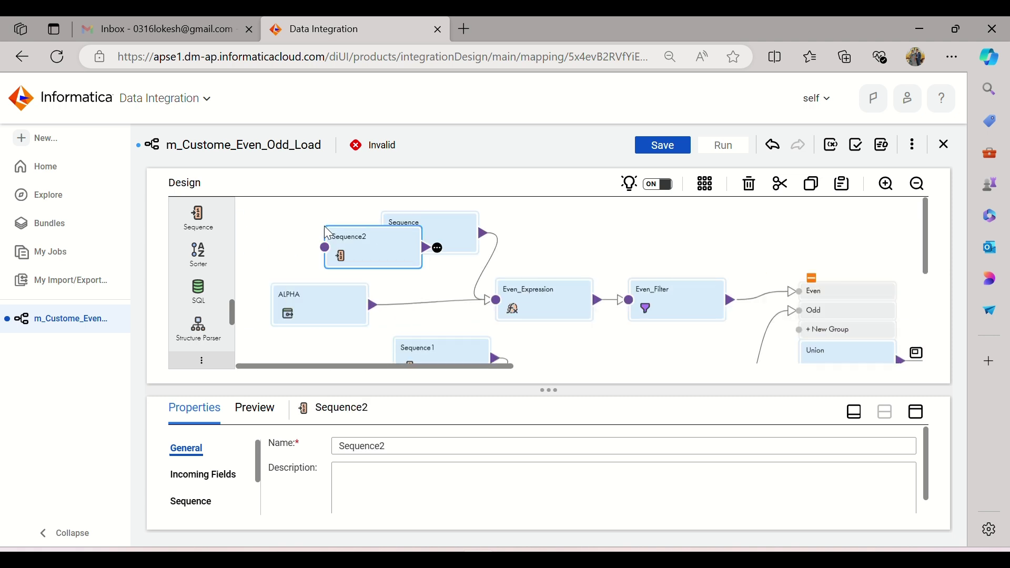
pyautogui.moveTo(414, 256); pyautogui.dragTo(848, 276)
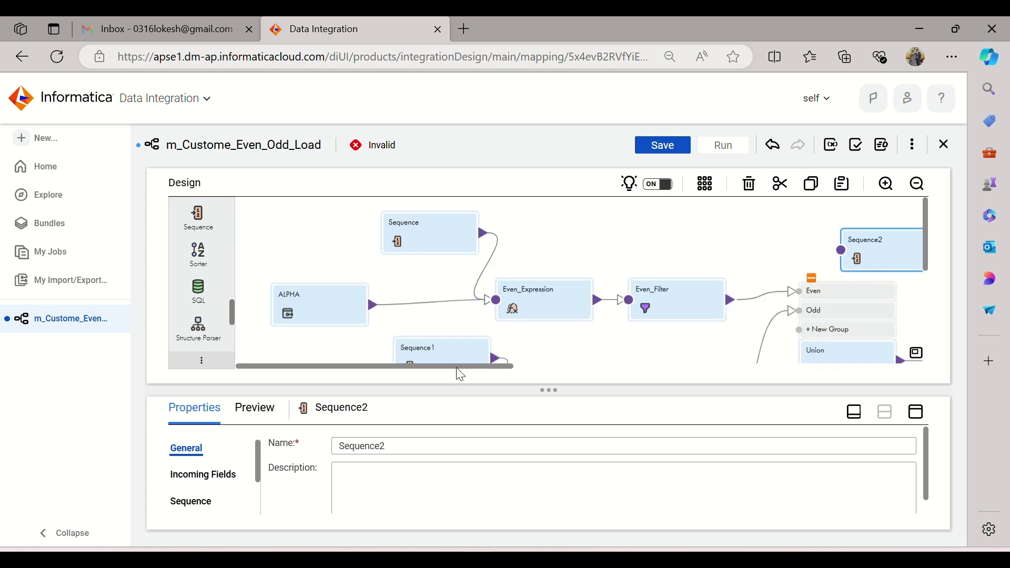
pyautogui.moveTo(454, 365); pyautogui.dragTo(692, 386)
pyautogui.moveTo(355, 245); pyautogui.dragTo(456, 263)
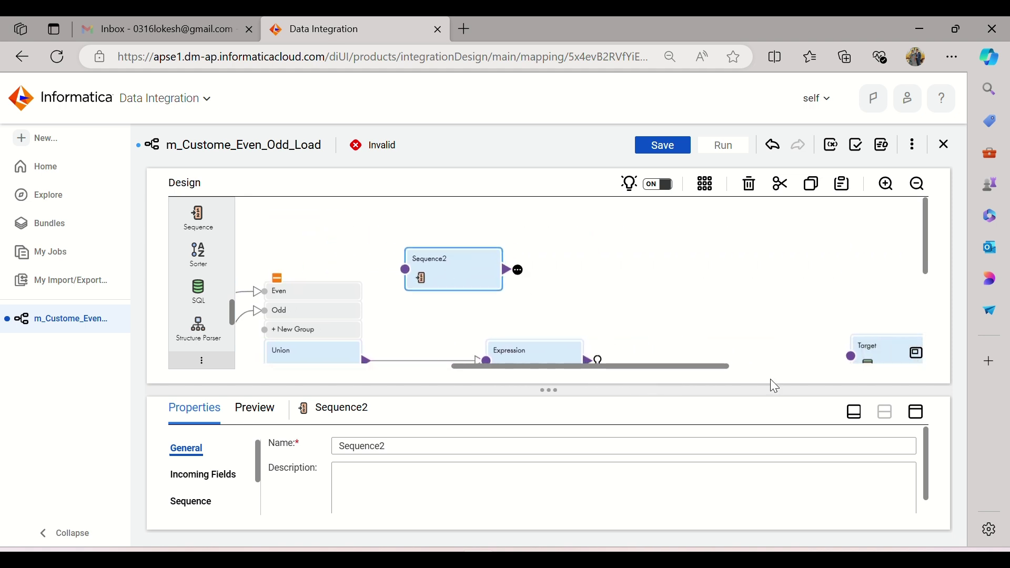
# Step: Disable incoming fields for the new Sequence transformation and enable its Reset option
pyautogui.click(918, 421)
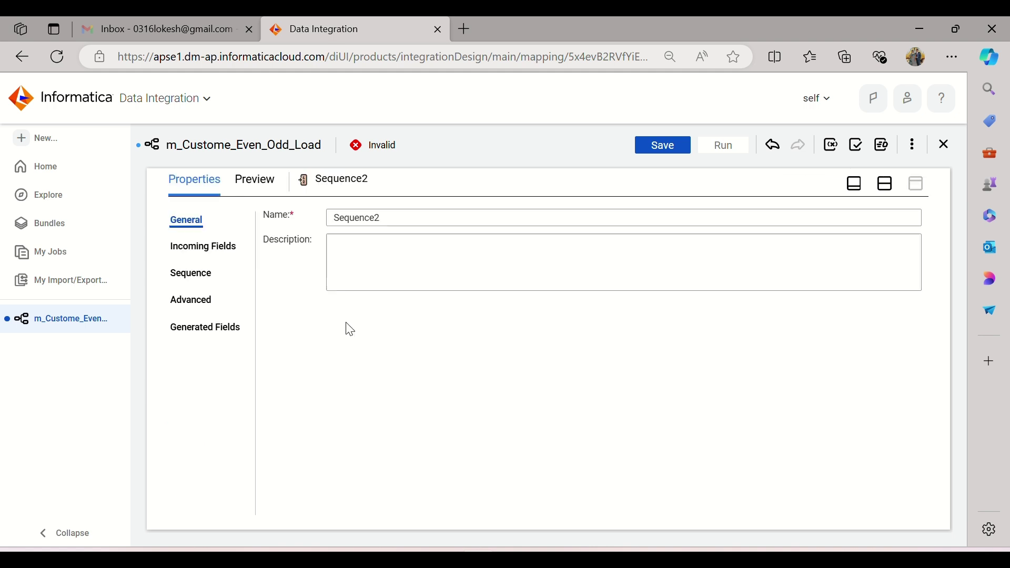
pyautogui.click(191, 302)
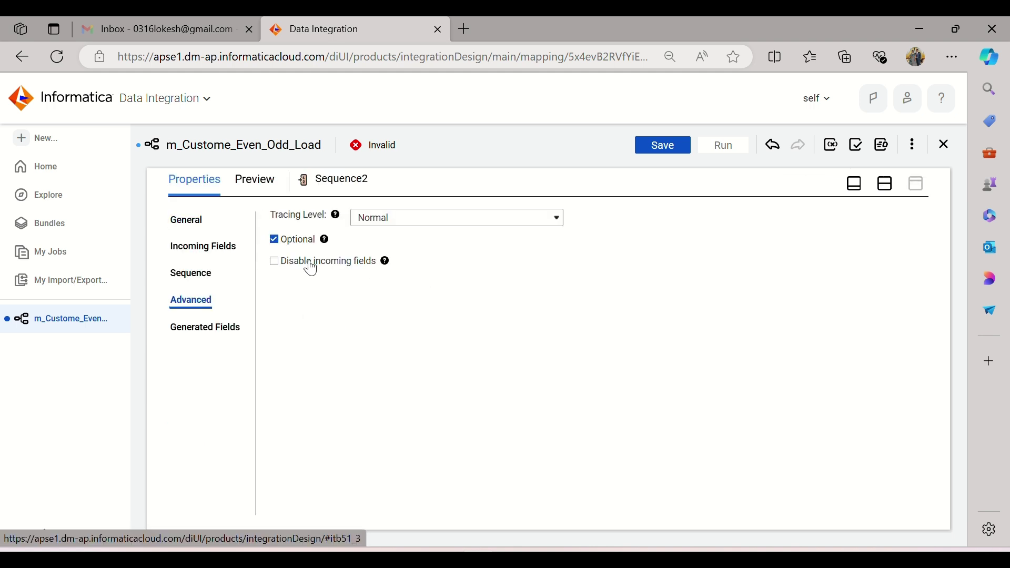
pyautogui.click(200, 275)
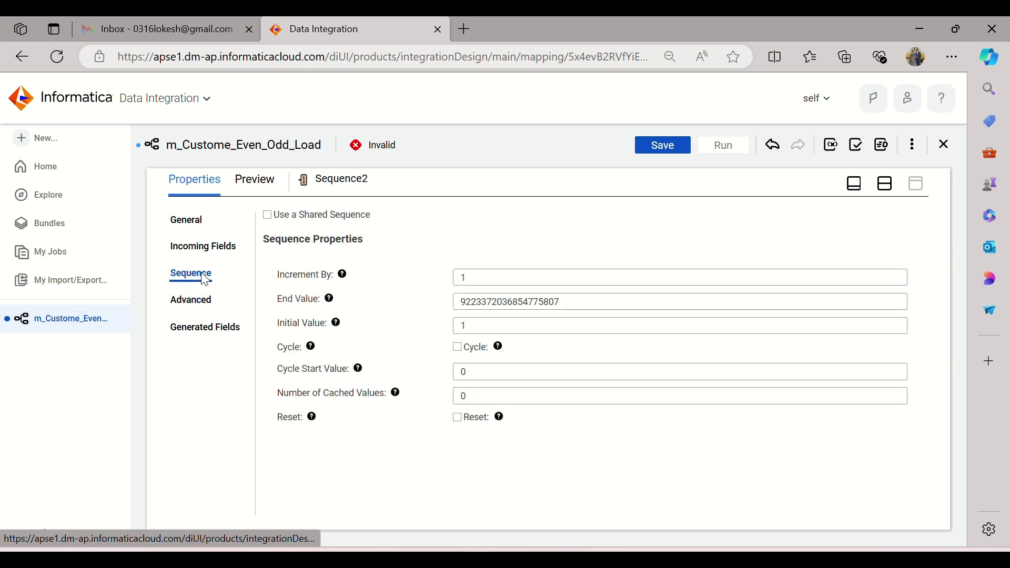
pyautogui.click(469, 421)
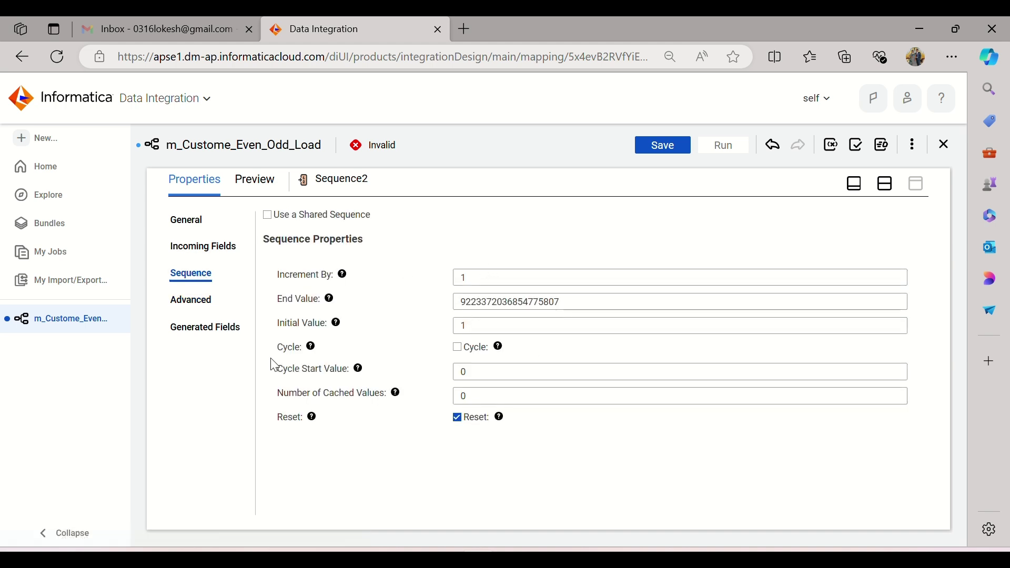
pyautogui.click(207, 253)
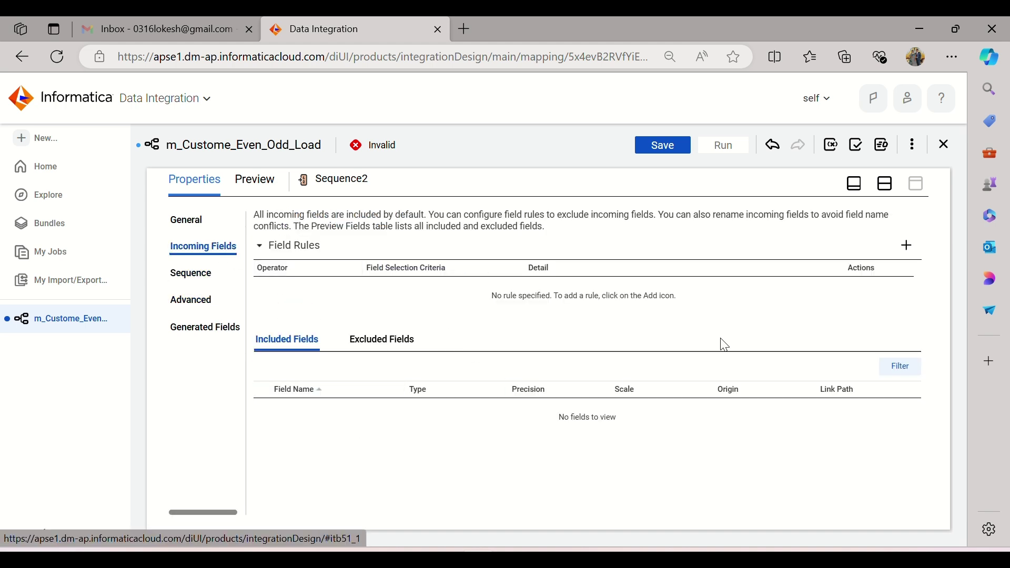
pyautogui.click(886, 192)
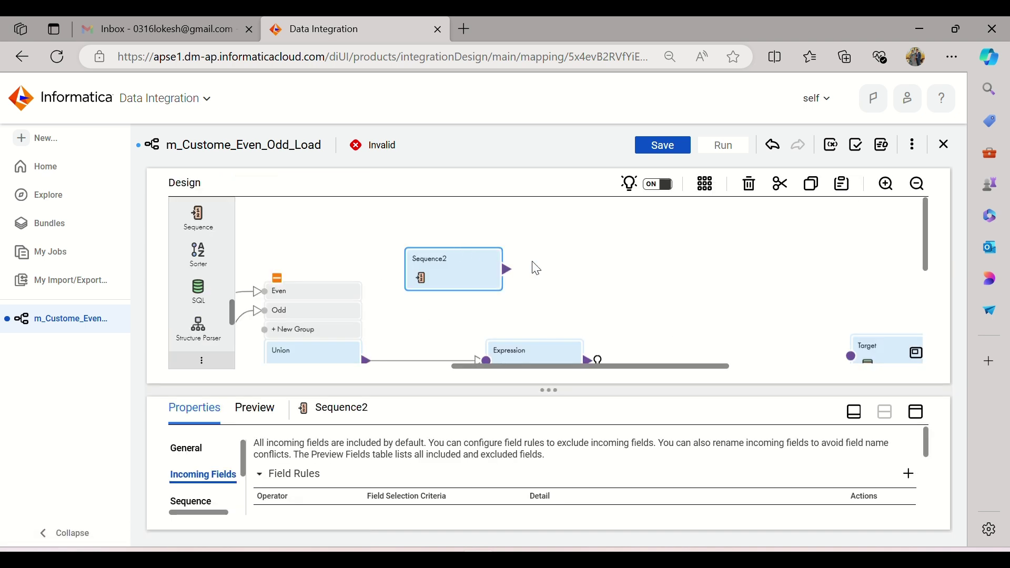
# Step: Link the new Sequence transformation's output to the input of the Expression after the Union
pyautogui.scroll(-2, 552, 265)
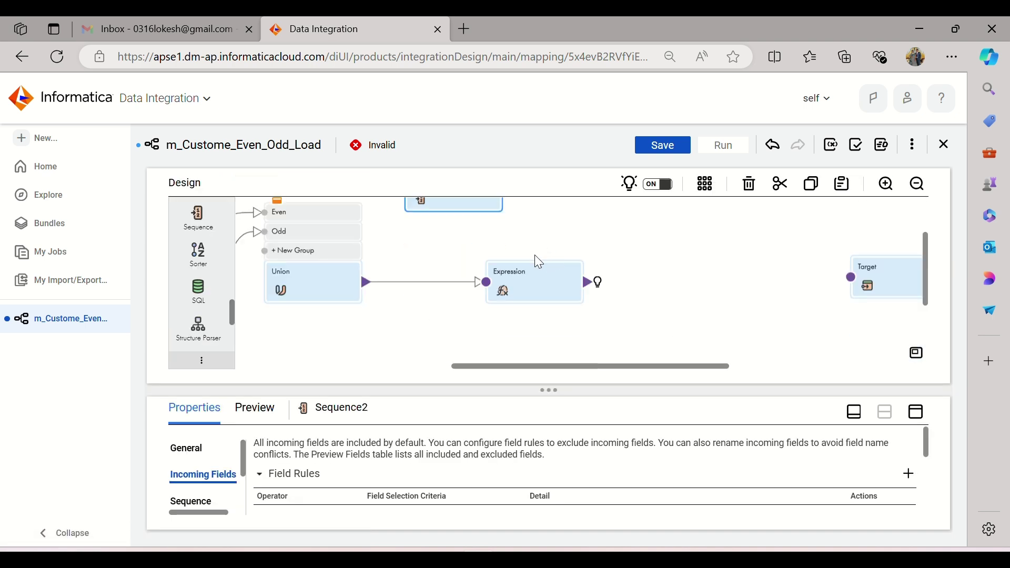
pyautogui.click(856, 415)
pyautogui.scroll(2, 613, 334)
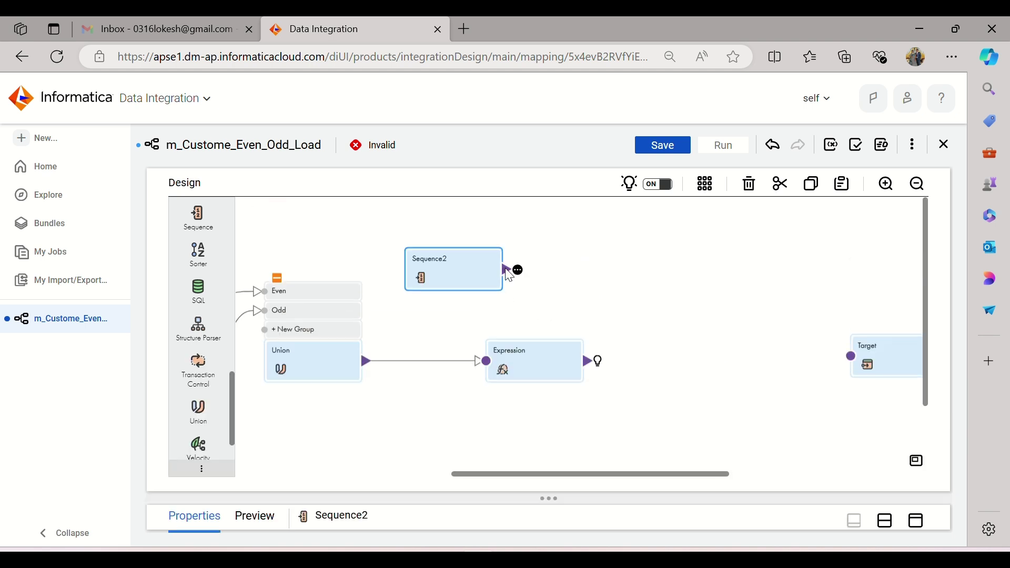
pyautogui.moveTo(506, 268); pyautogui.dragTo(485, 362)
# Step: Rename the new Sequence transformation as After_Union_Sequence
pyautogui.click(886, 520)
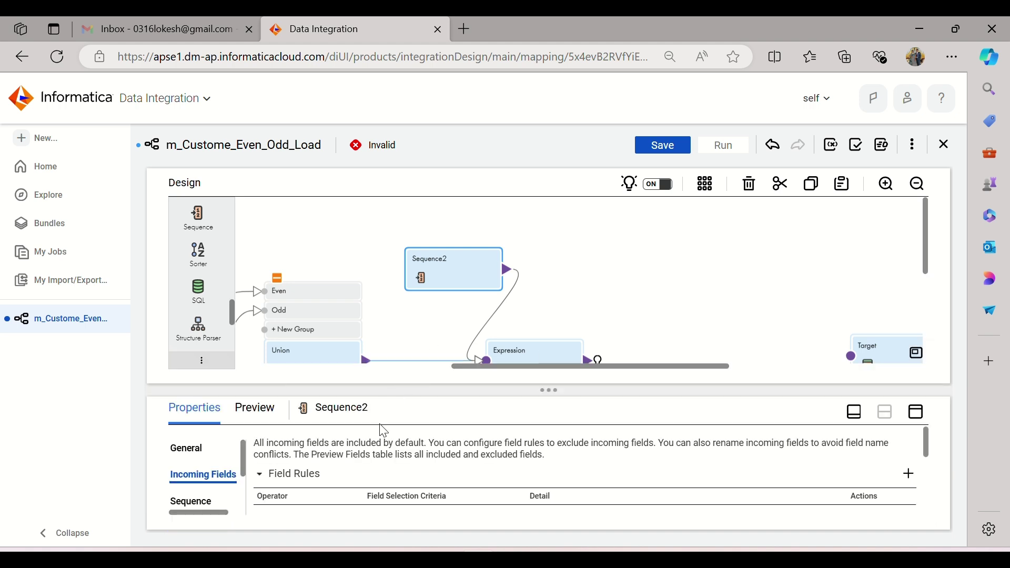
pyautogui.click(187, 449)
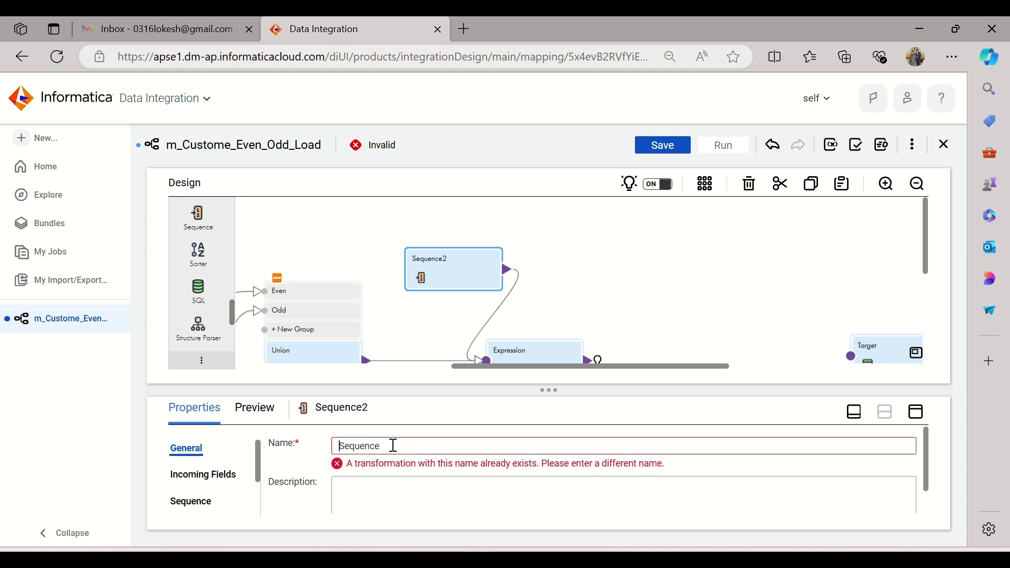
pyautogui.write('After')
pyautogui.write('_Union_')
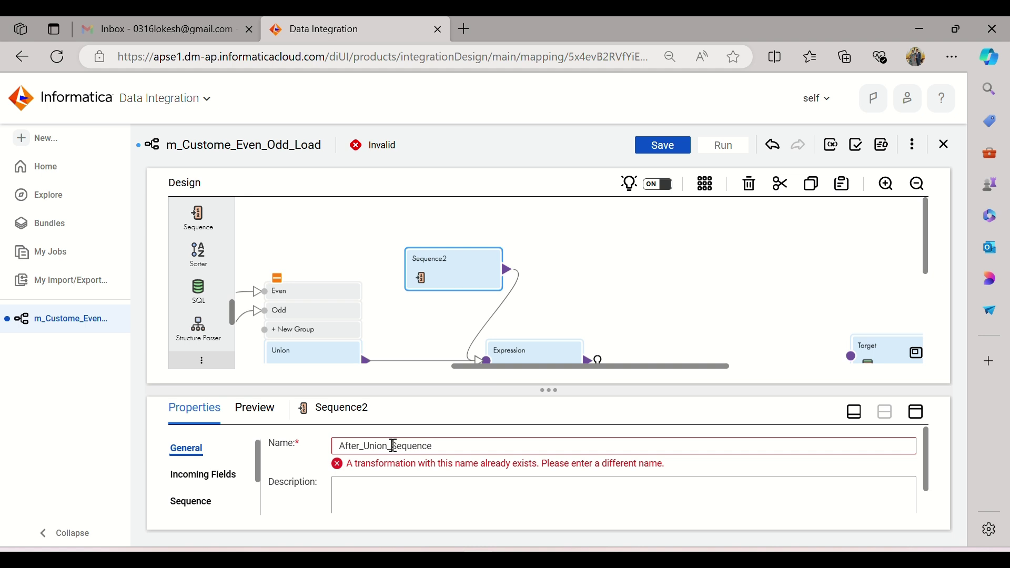
pyautogui.click(607, 305)
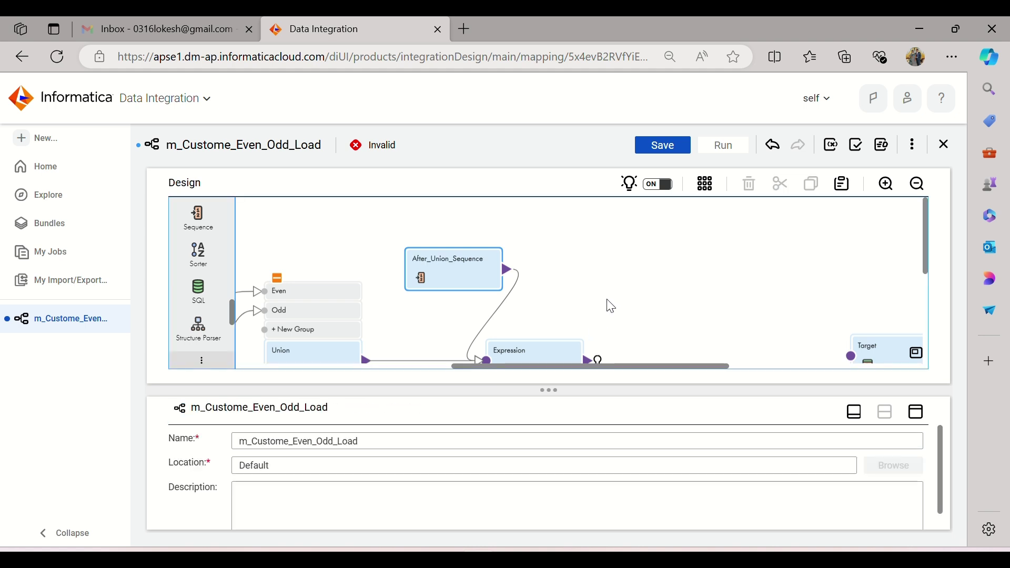
# Step: Review the incoming fields and their origins in the Expression after the Union, and return to the mapping canvas
pyautogui.scroll(-2, 644, 265)
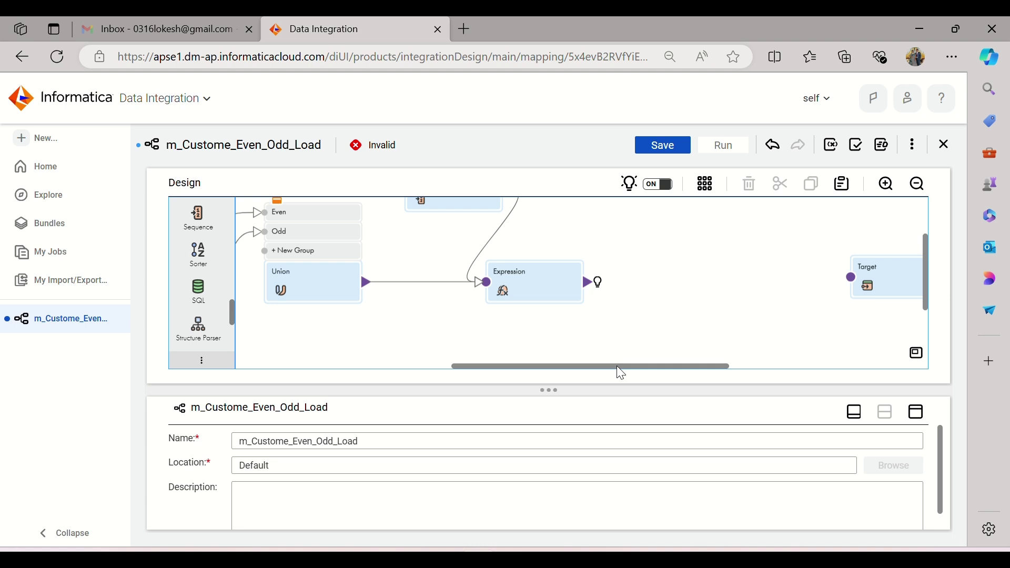
pyautogui.click(534, 284)
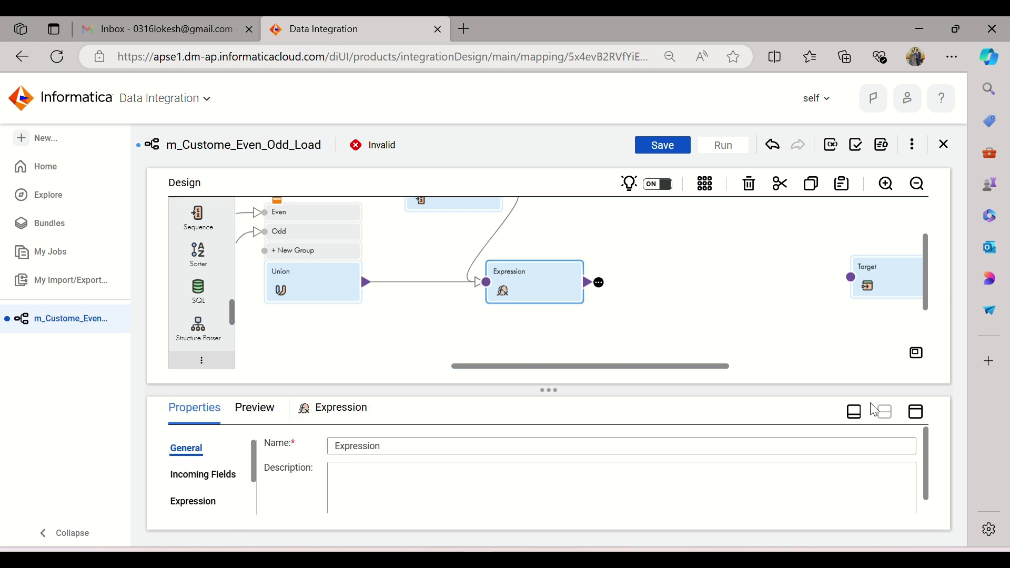
pyautogui.click(916, 411)
pyautogui.click(207, 248)
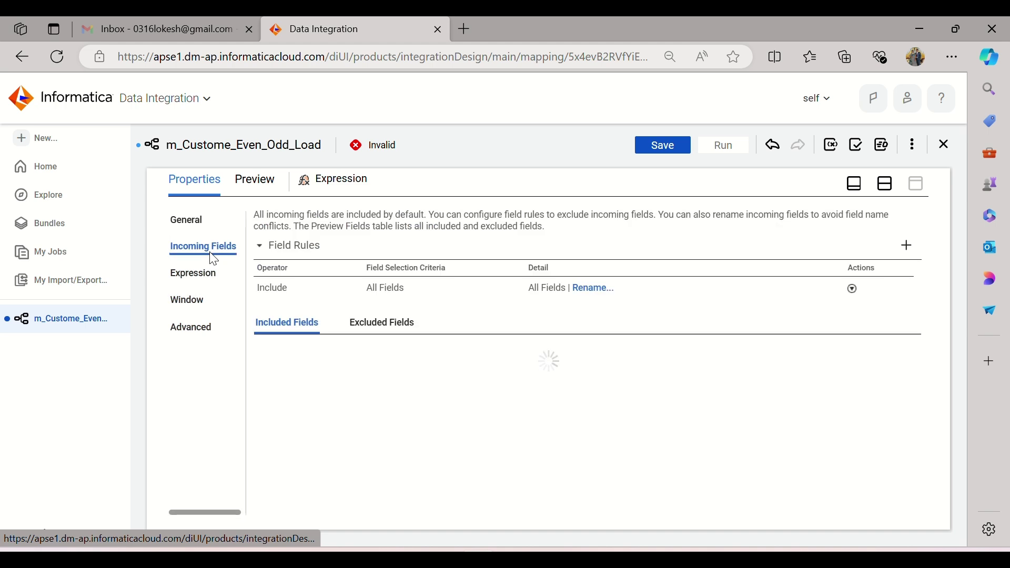
pyautogui.scroll(-1, 401, 388)
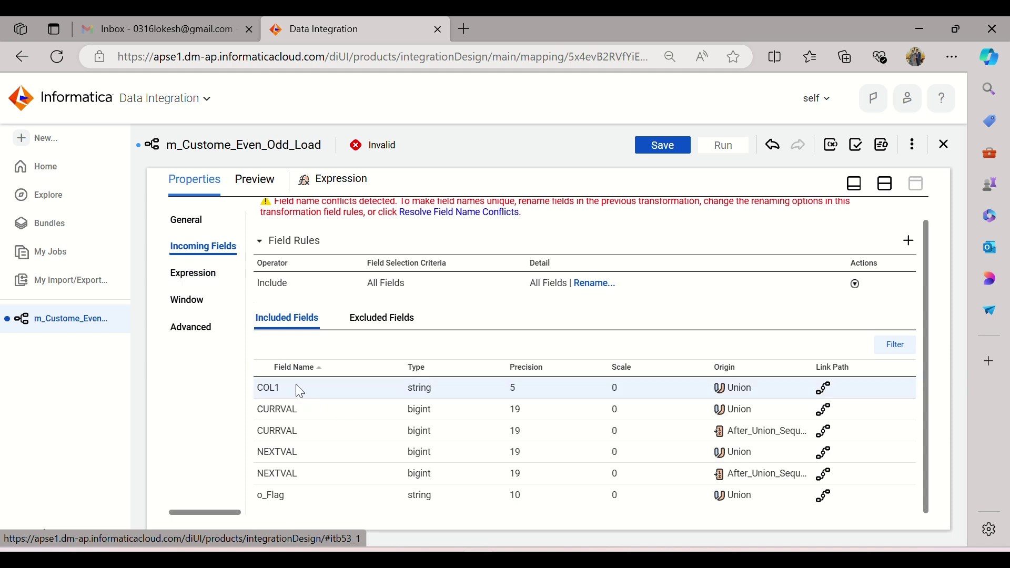
pyautogui.click(887, 184)
# Step: Select the Union, check its expected output rows in the Informatica PC.txt notes in Notepad, and switch back to the browser mapping
pyautogui.scroll(2, 466, 316)
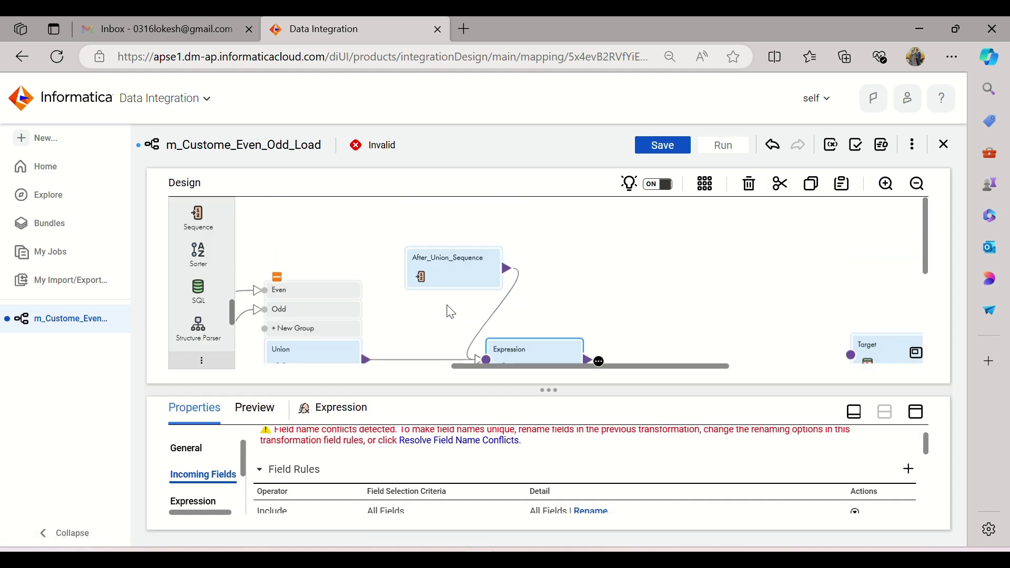
pyautogui.scroll(-2, 451, 311)
pyautogui.click(284, 279)
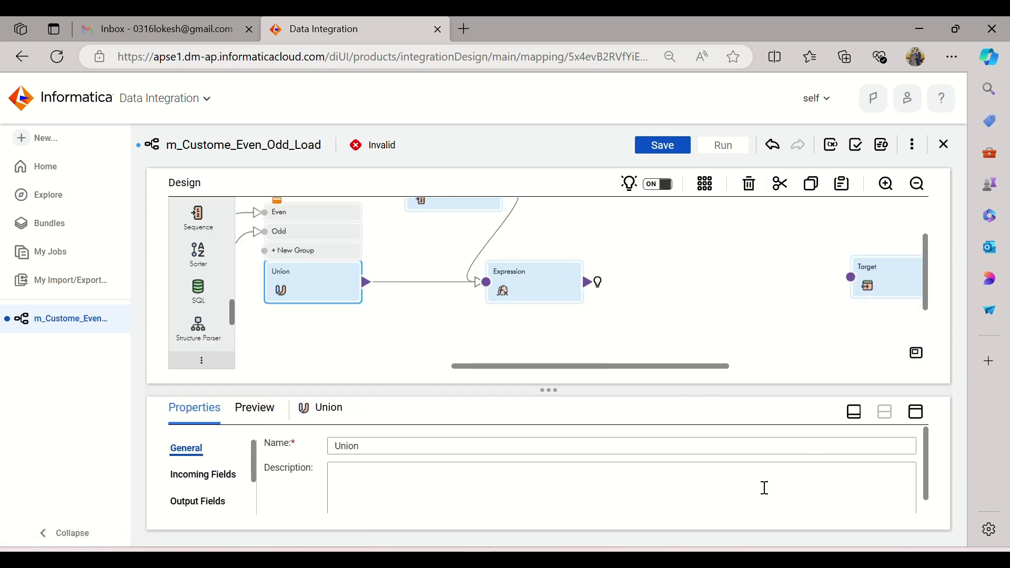
pyautogui.click(613, 559)
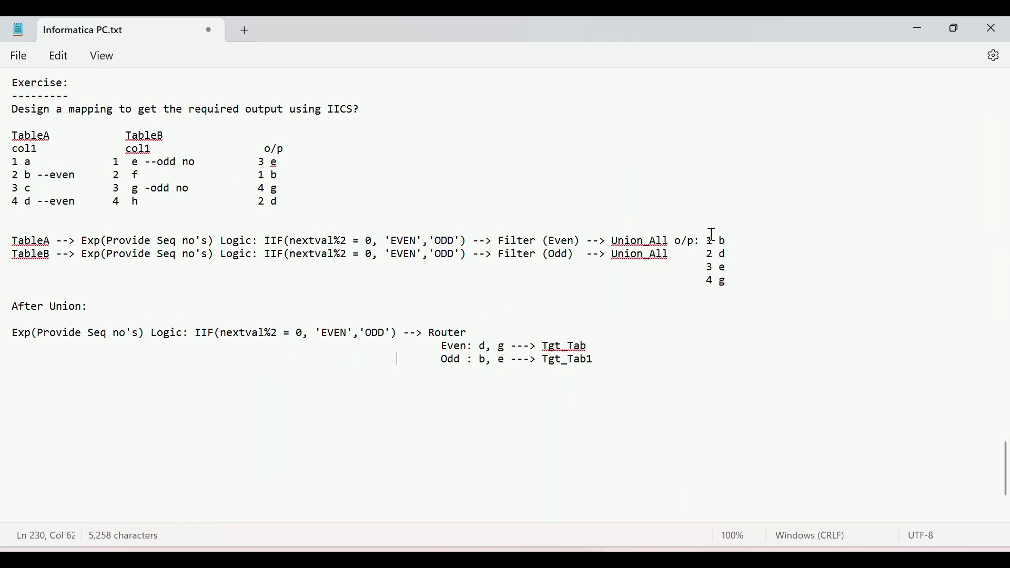
pyautogui.moveTo(722, 241); pyautogui.dragTo(739, 293)
pyautogui.click(729, 265)
pyautogui.hotkey('alt', 'Tab')
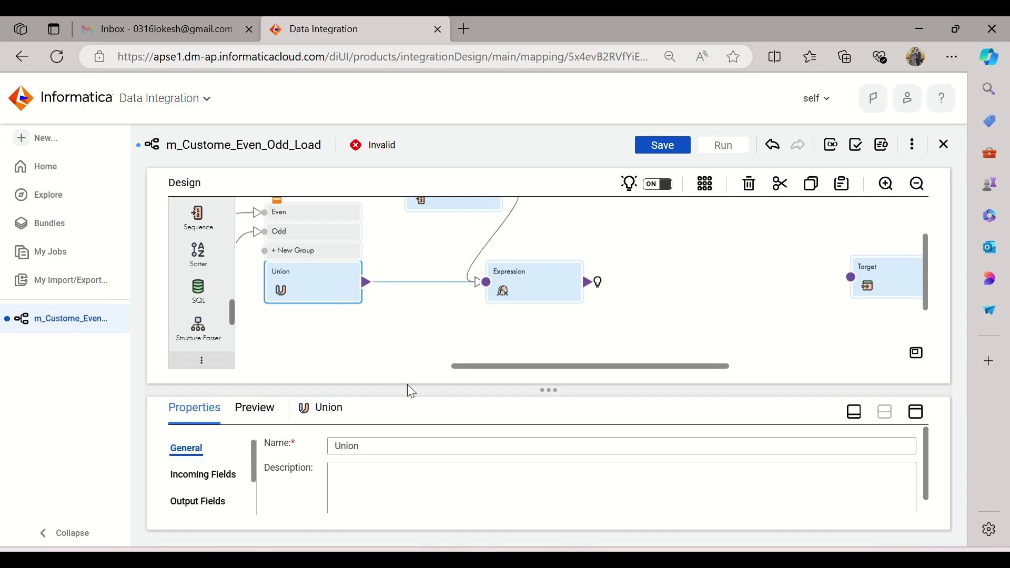
# Step: Delete the CURRVAL, NEXTVAL and o_Flag output fields from the Union, and return to the mapping canvas
pyautogui.click(915, 414)
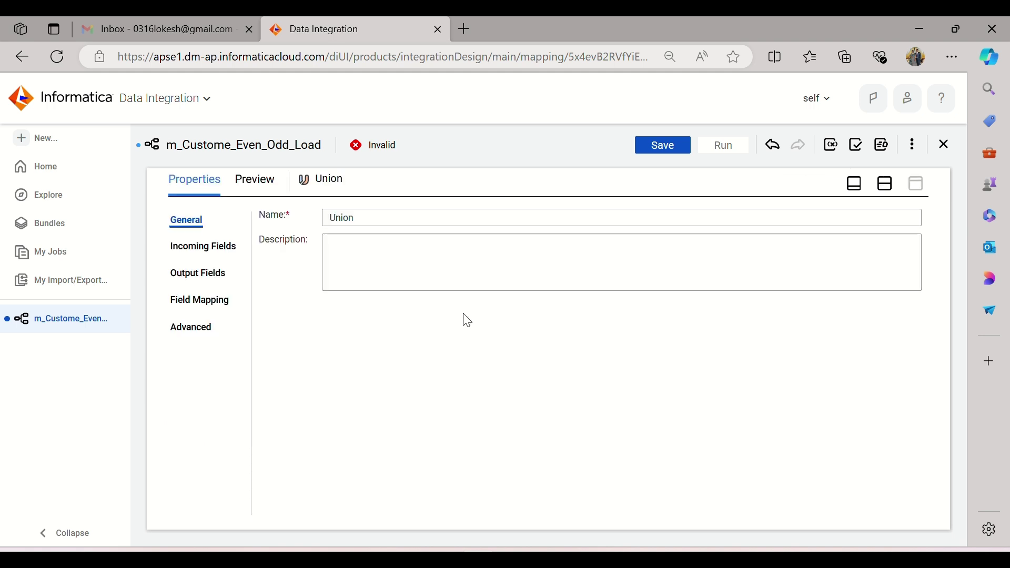
pyautogui.click(203, 283)
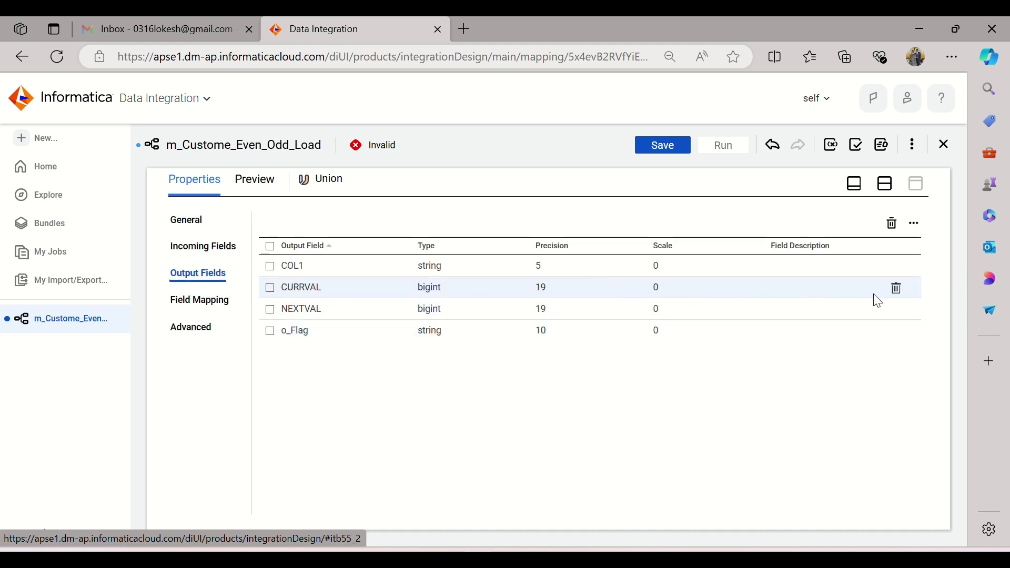
pyautogui.click(897, 291)
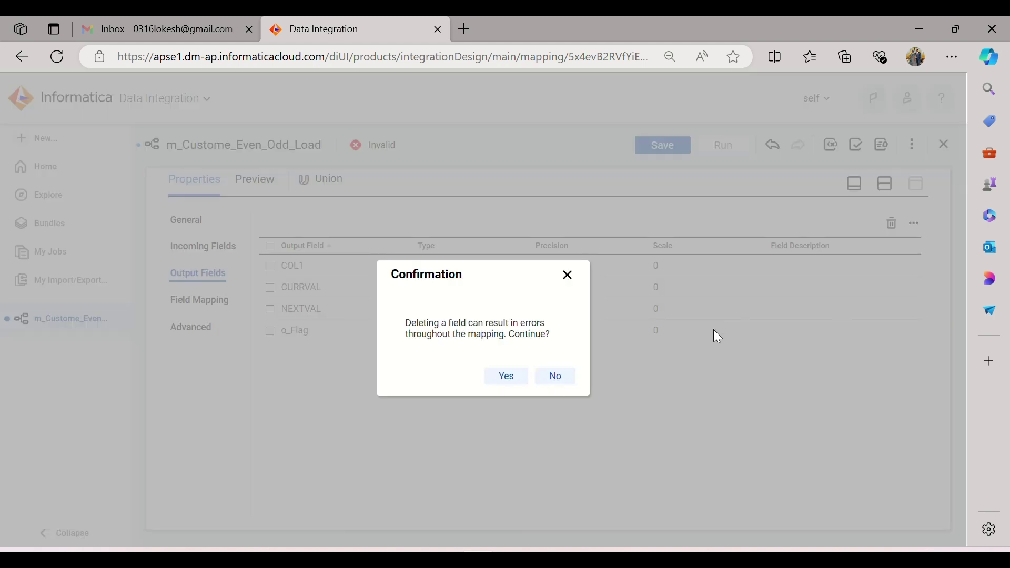
pyautogui.click(512, 377)
pyautogui.click(896, 291)
pyautogui.click(504, 377)
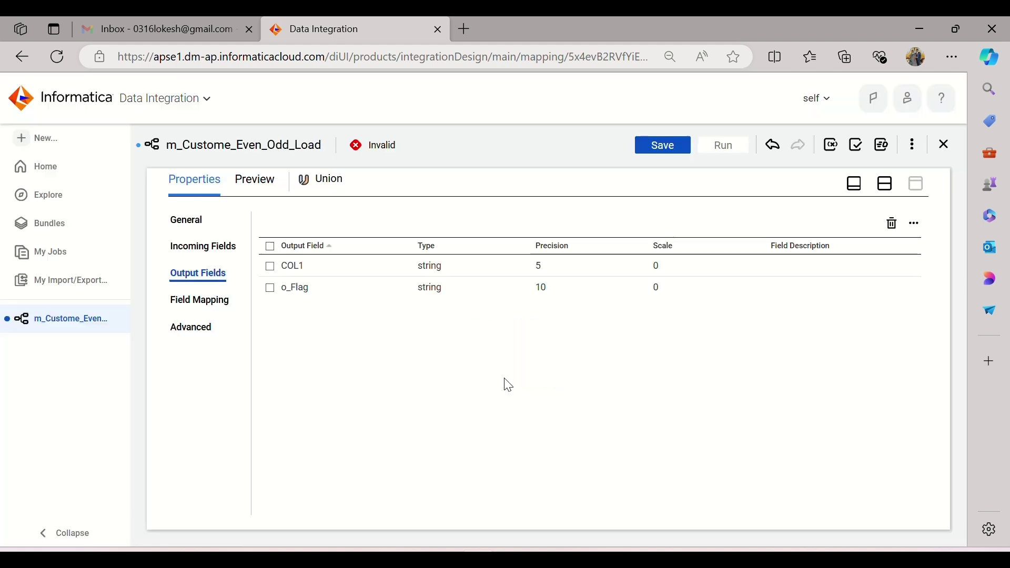
pyautogui.click(898, 288)
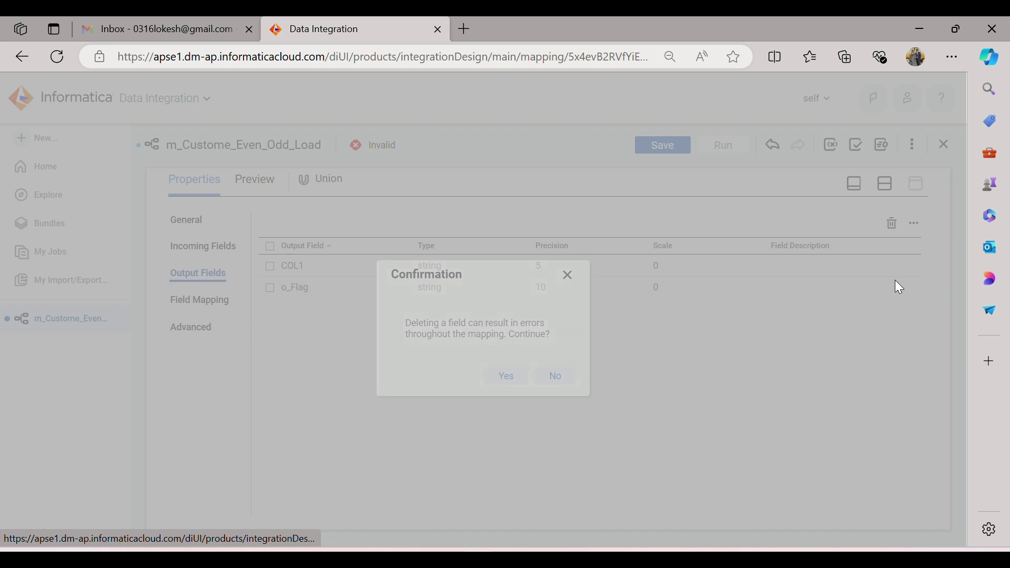
pyautogui.click(506, 377)
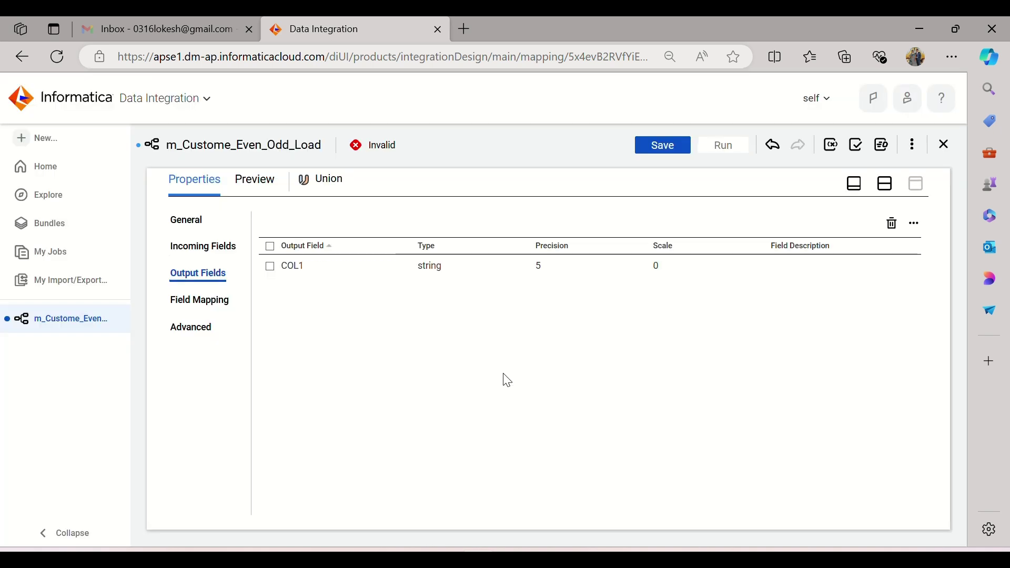
pyautogui.click(887, 185)
# Step: Check the incoming fields of the Expression after the Union and add an output field named o_Flag of type string with precision 10
pyautogui.click(561, 289)
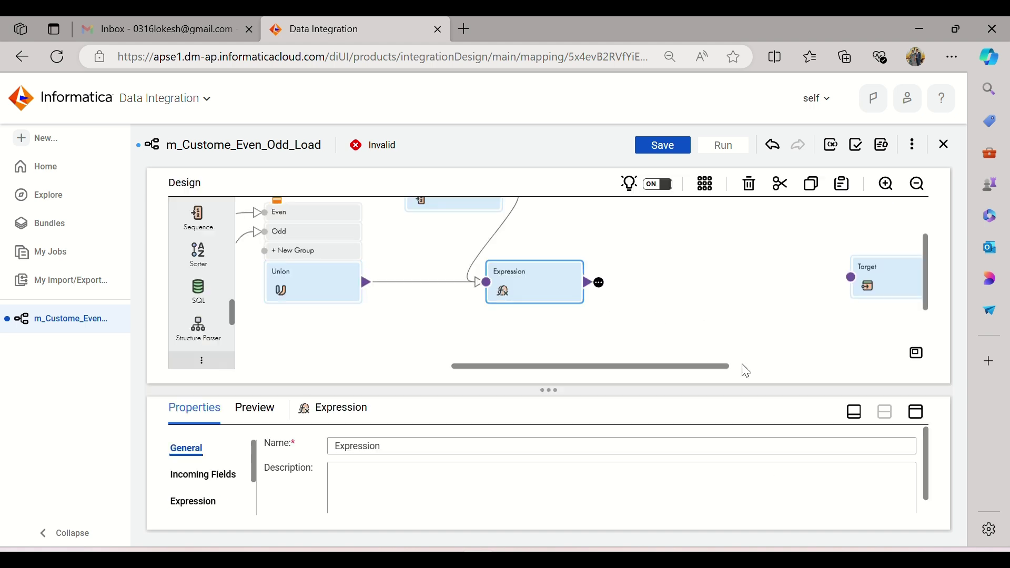
pyautogui.click(917, 413)
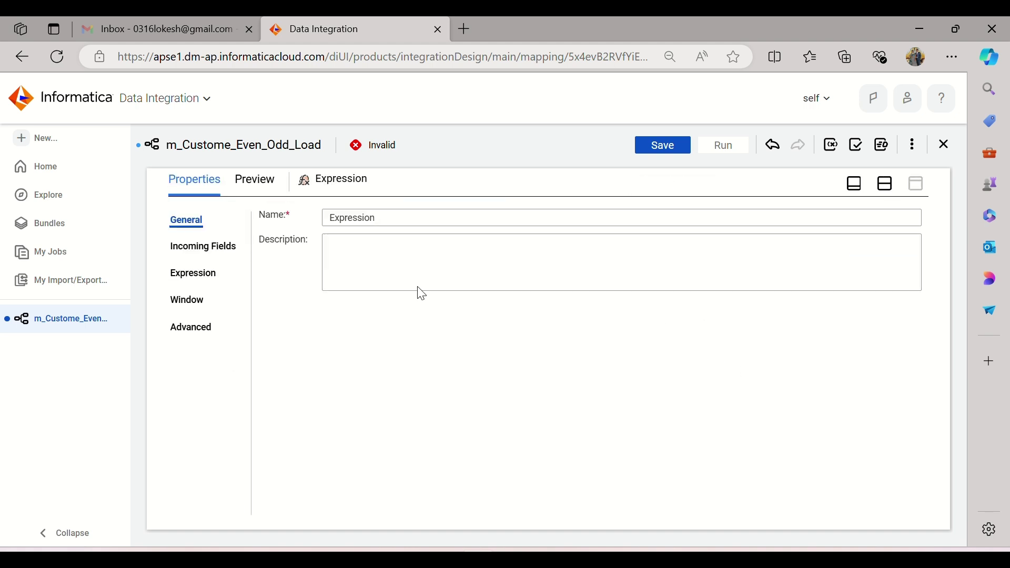
pyautogui.click(196, 251)
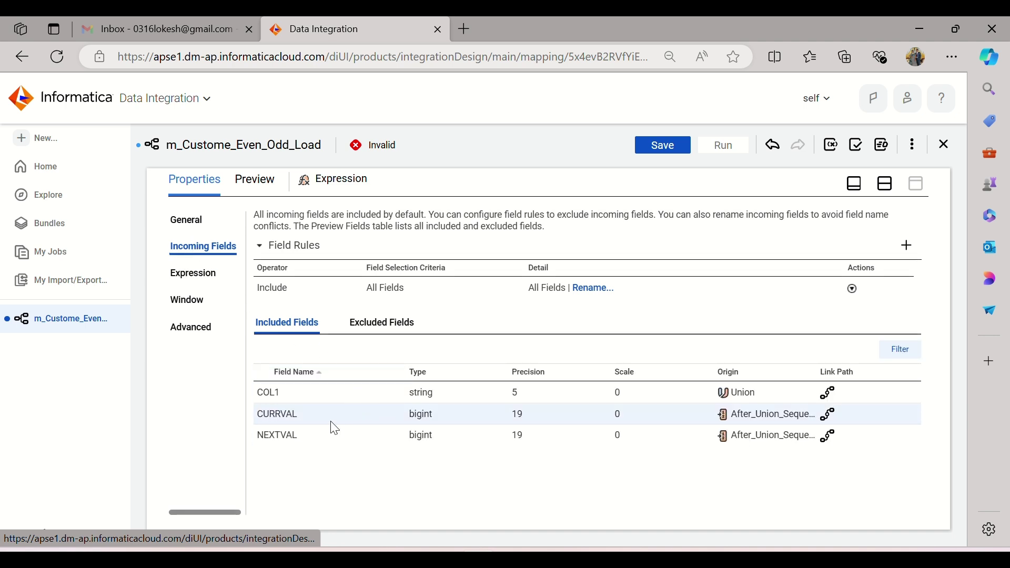
pyautogui.click(296, 399)
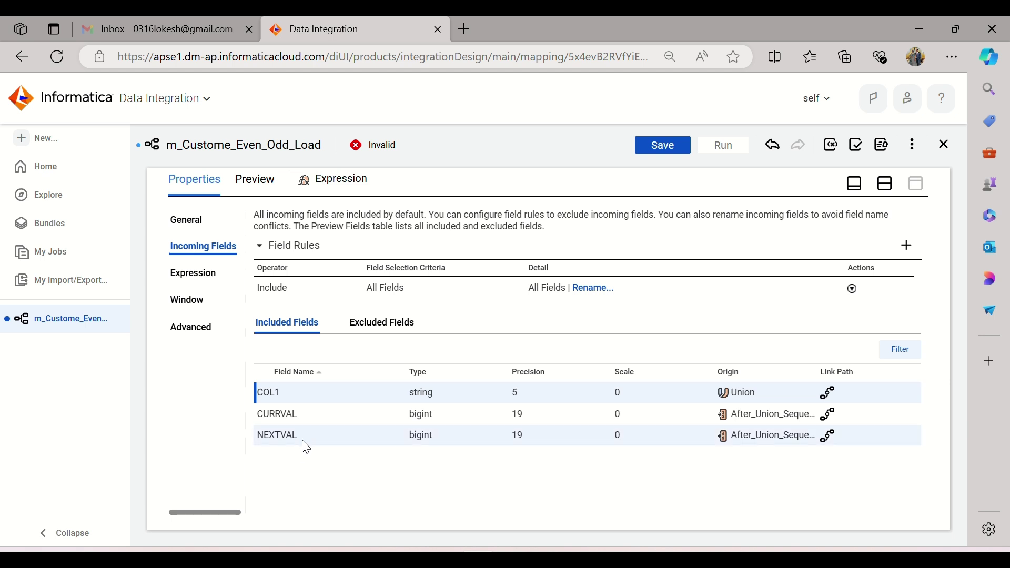
pyautogui.click(205, 274)
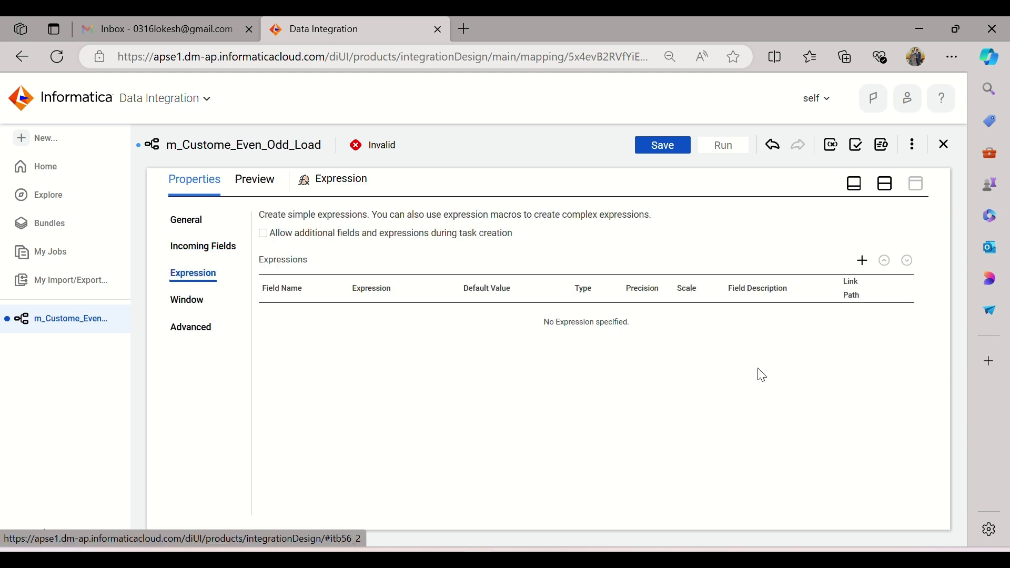
pyautogui.click(864, 261)
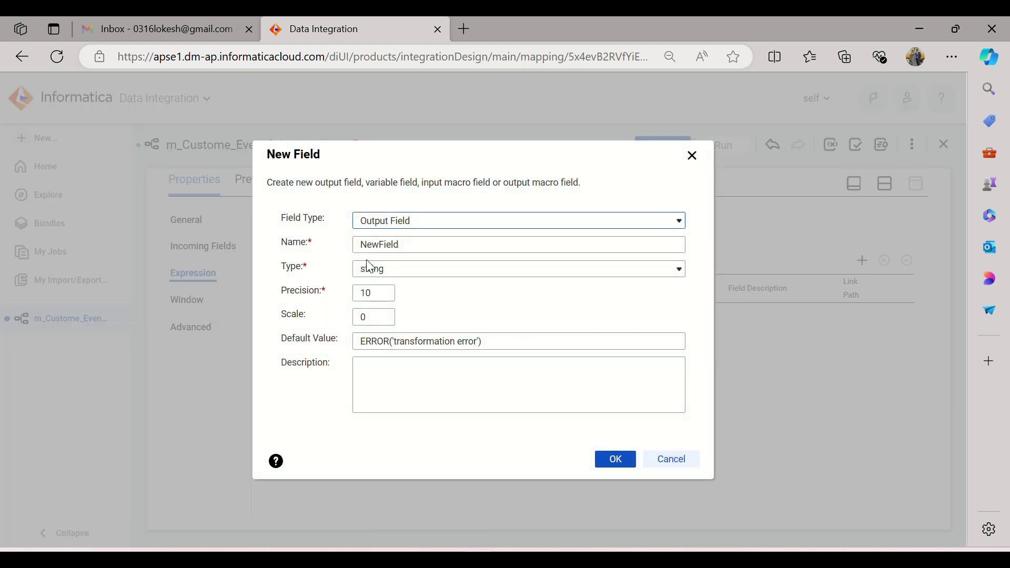
pyautogui.doubleClick(413, 248)
pyautogui.write('o_Flag')
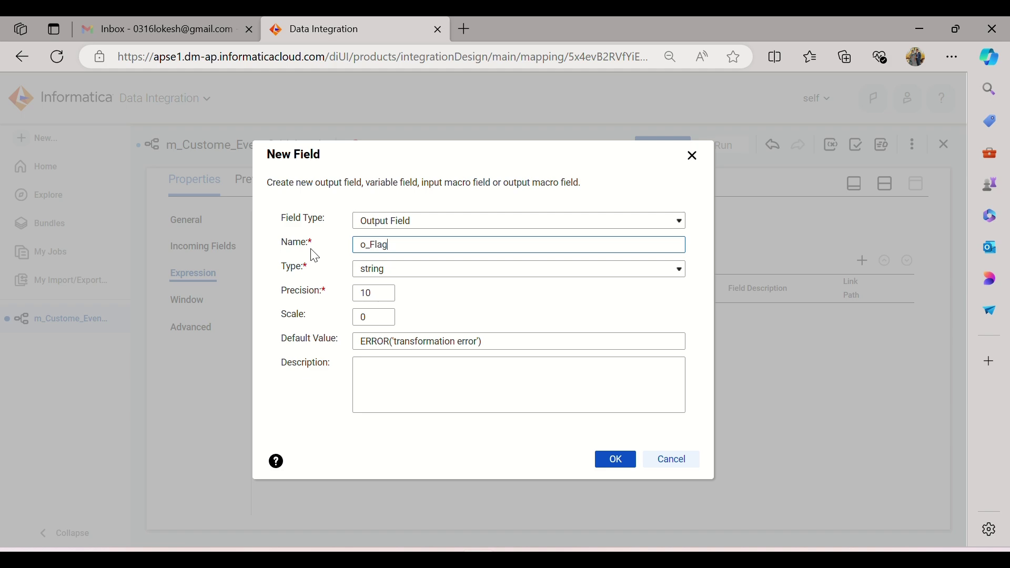
pyautogui.click(614, 459)
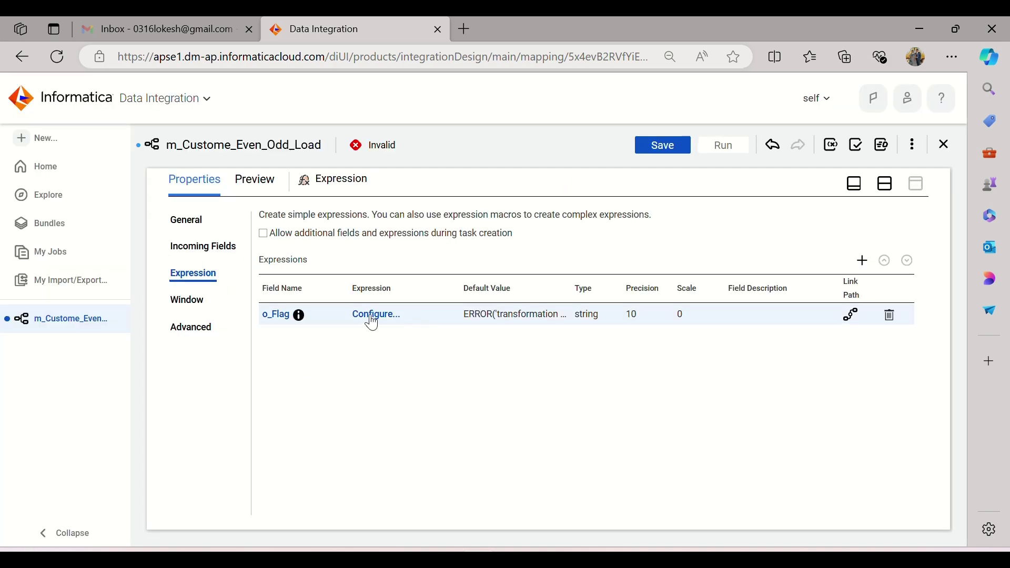
# Step: Set the o_Flag expression to IIF(NEXTVAL%2=0,'EVEN','ODD'), validate and confirm it, and return to the mapping canvas
pyautogui.click(370, 315)
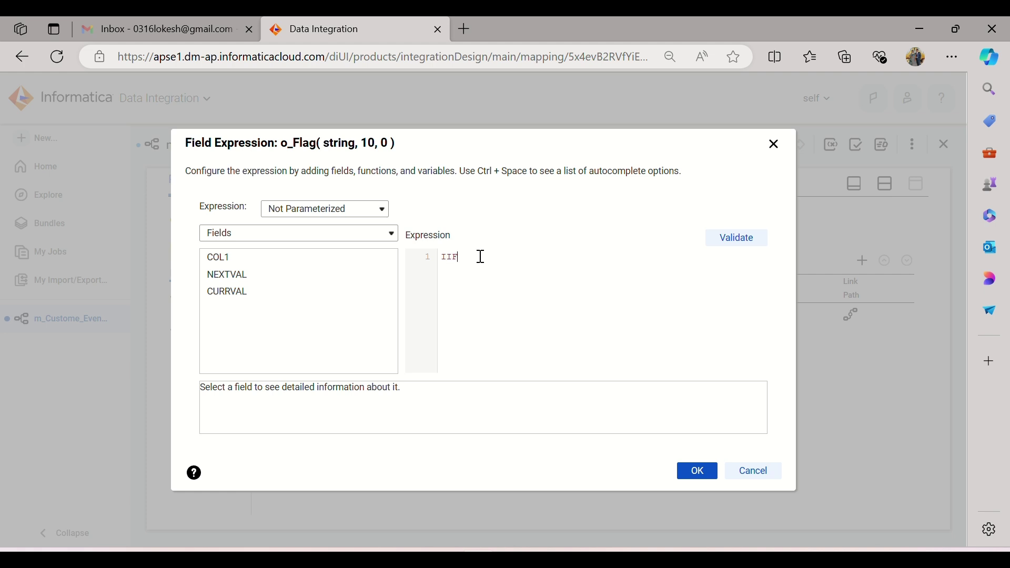
pyautogui.click(379, 274)
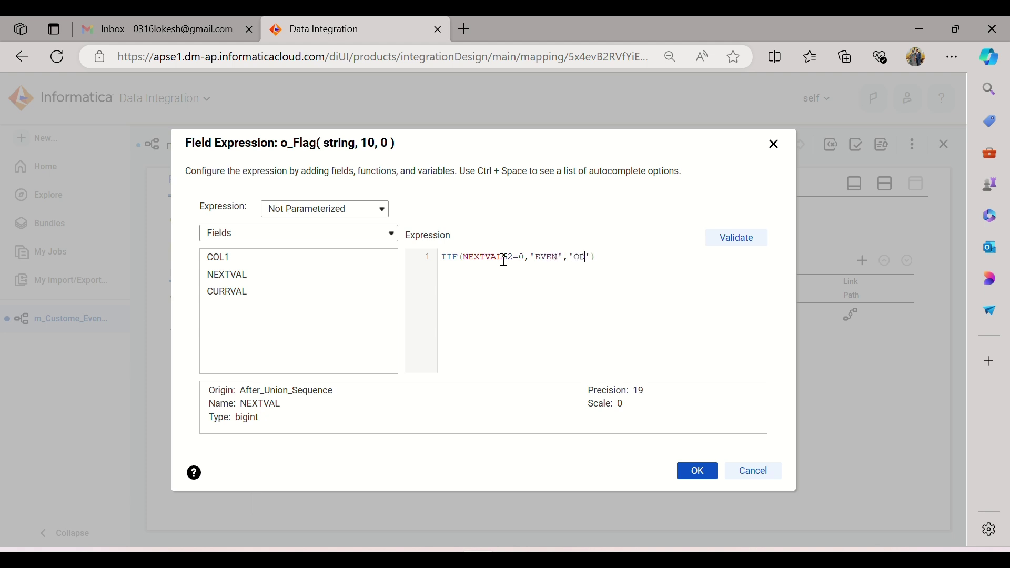
pyautogui.click(734, 238)
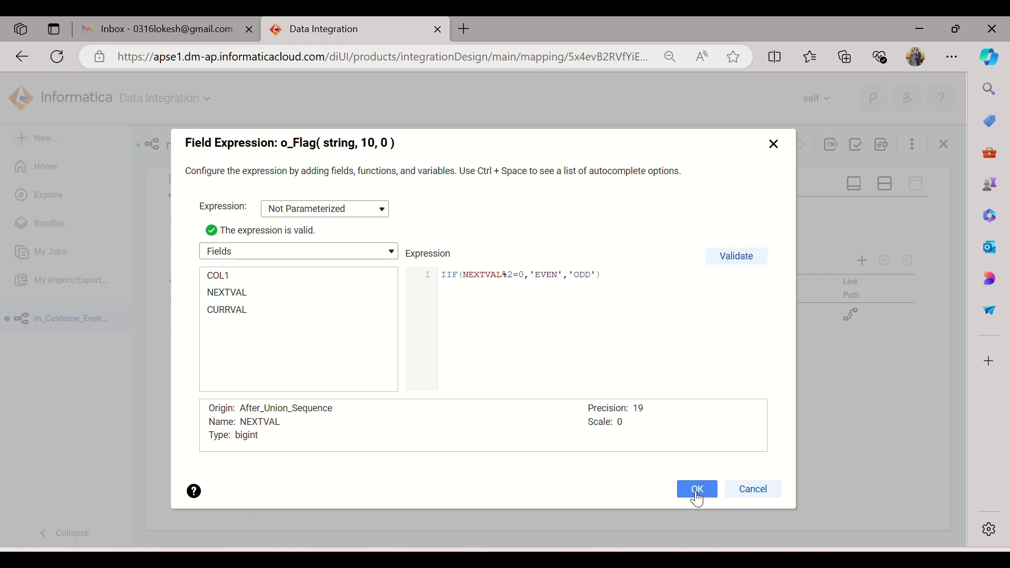
pyautogui.click(697, 490)
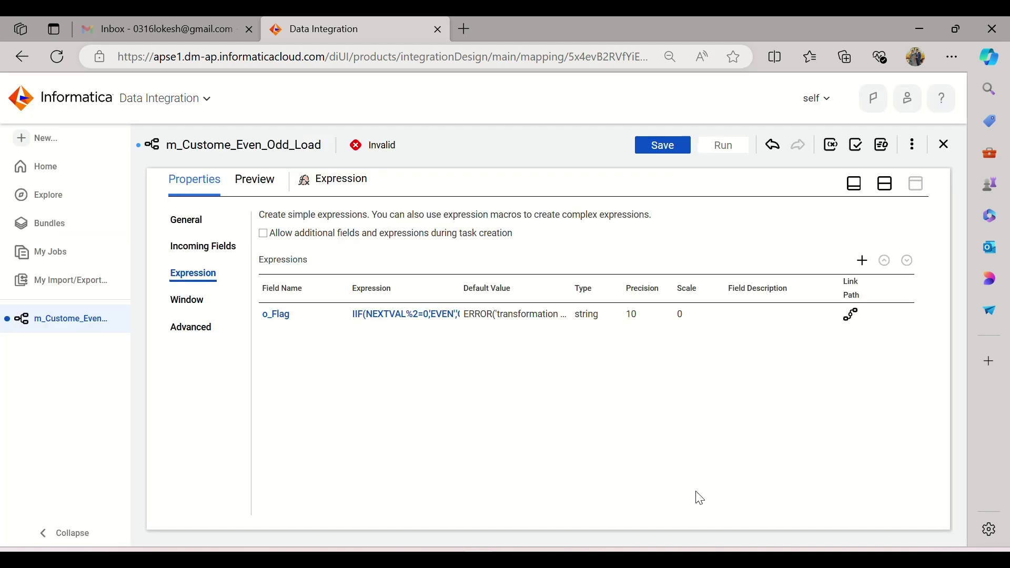
pyautogui.click(888, 185)
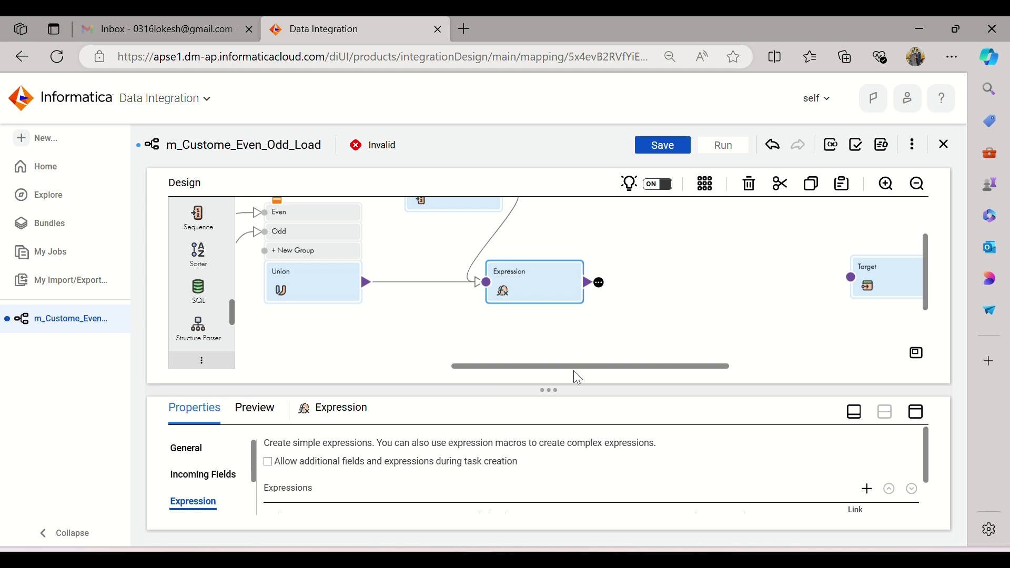
# Step: Reopen the o_Flag expression in the Expression after the Union, review its EVEN and ODD conditions, and close it
pyautogui.moveTo(573, 363); pyautogui.dragTo(589, 363)
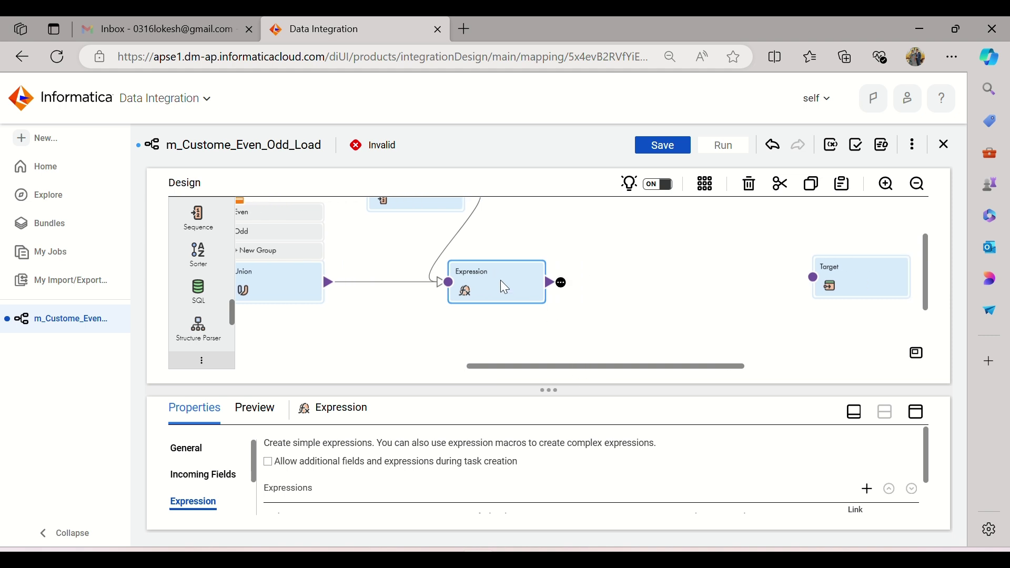
pyautogui.click(916, 412)
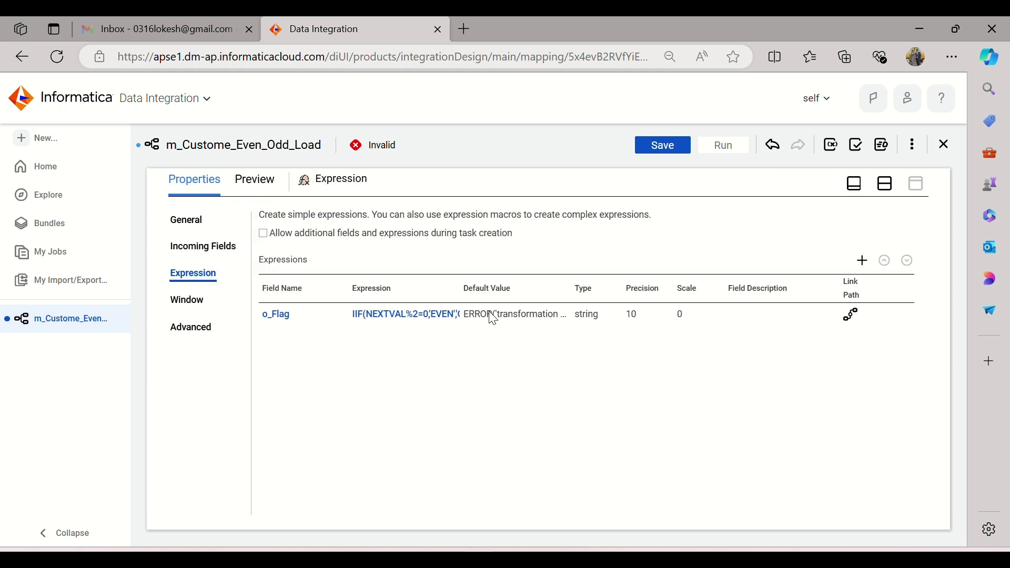
pyautogui.click(400, 316)
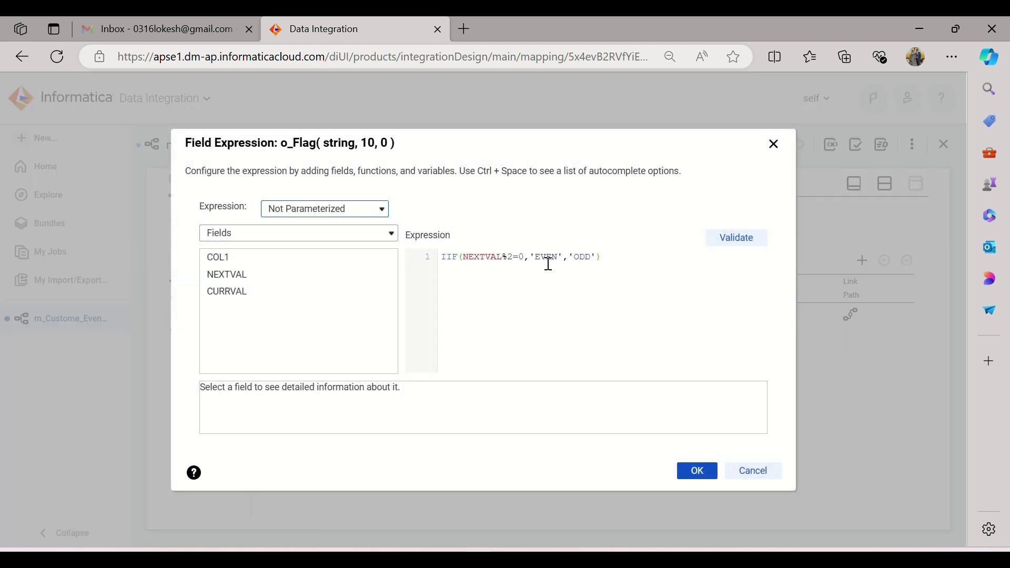
pyautogui.moveTo(535, 255); pyautogui.dragTo(576, 255)
pyautogui.click(603, 257)
pyautogui.click(704, 472)
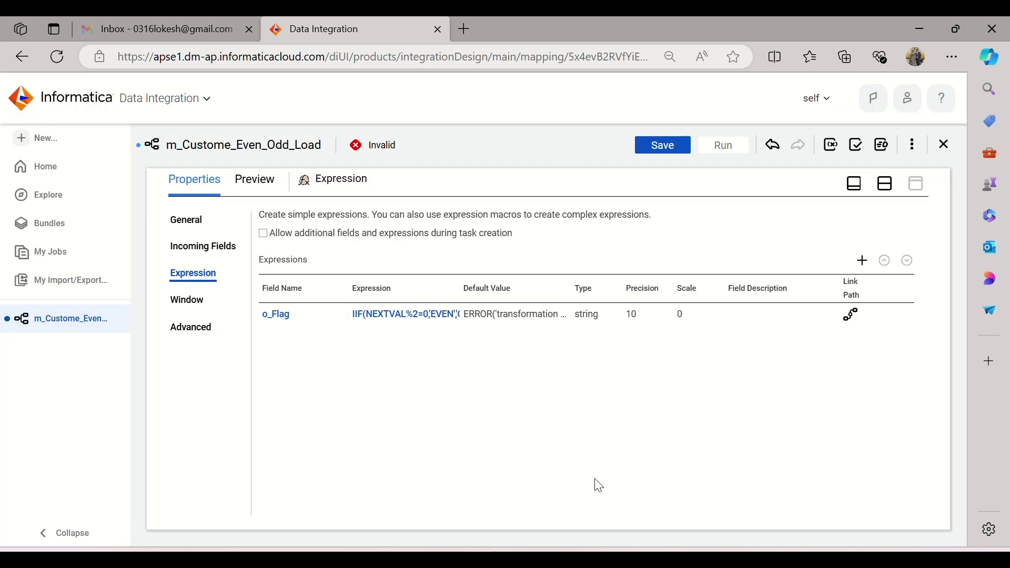
# Step: Check which transformation follows the after-union Expression in the Informatica PC.txt notes in Notepad, and switch back to the browser mapping
pyautogui.click(609, 558)
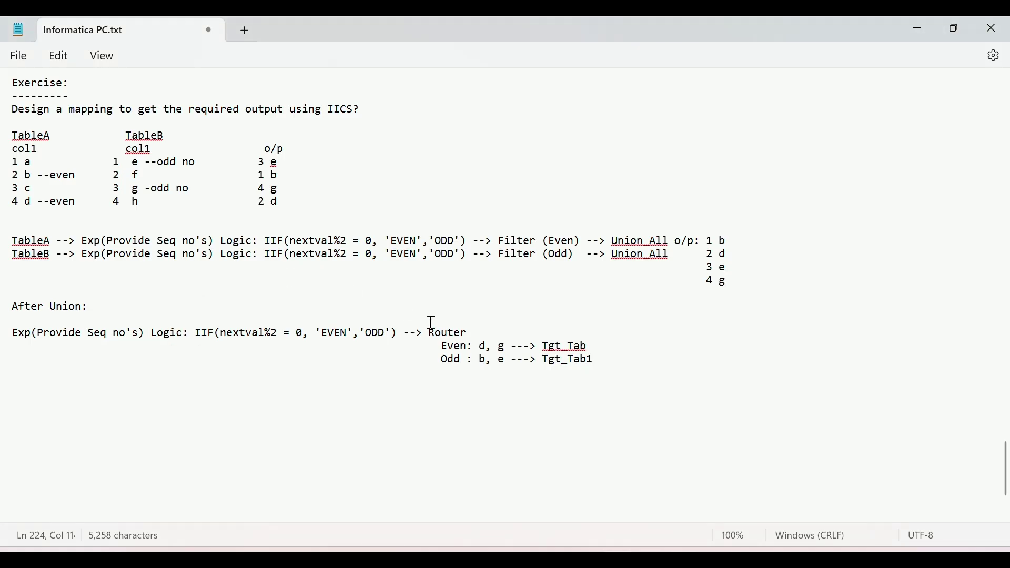
pyautogui.doubleClick(447, 333)
pyautogui.click(609, 558)
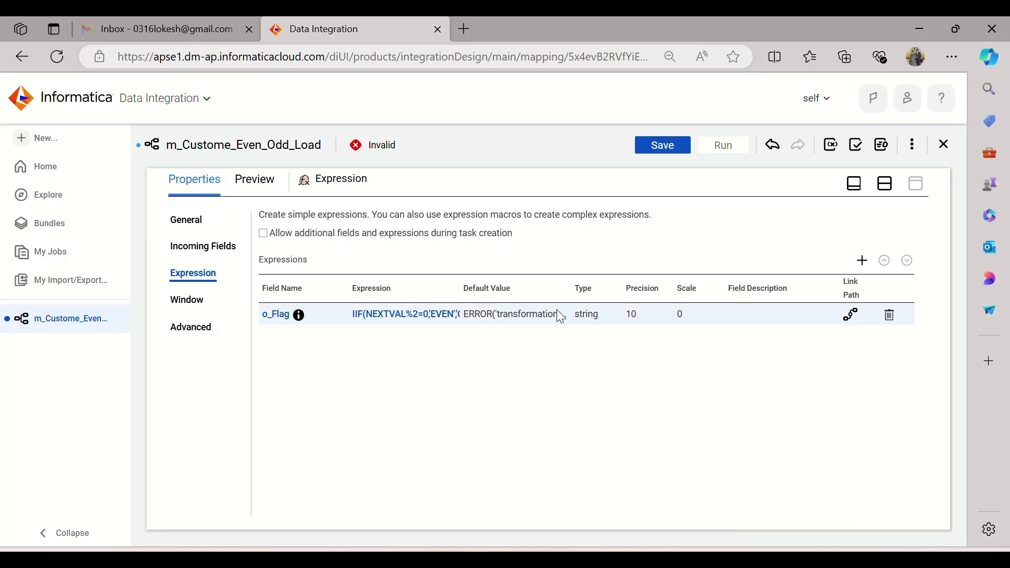
# Step: Return to the mapping canvas and add a Router transformation linked to the output of the Expression after the Union
pyautogui.click(885, 184)
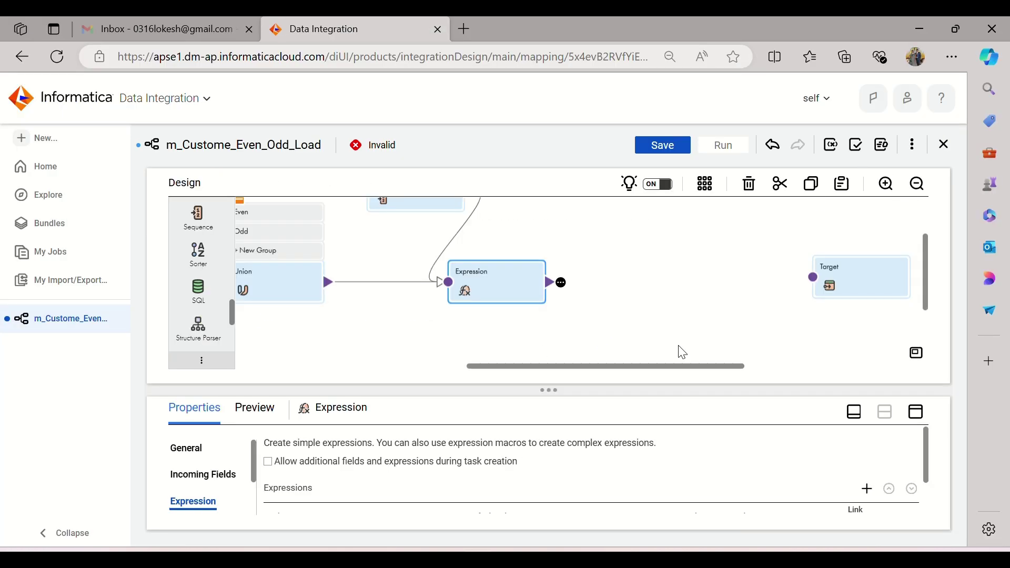
pyautogui.click(564, 283)
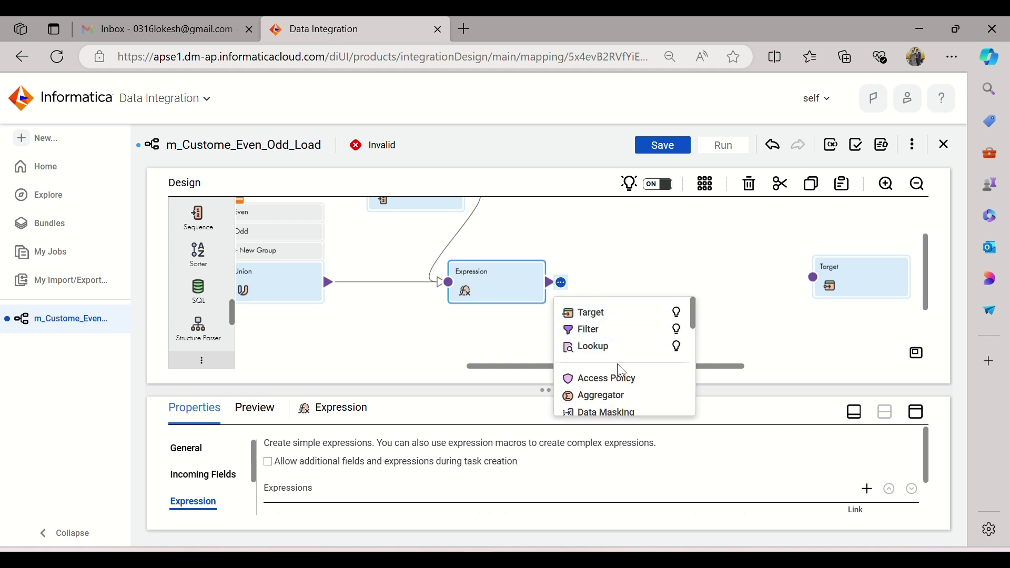
pyautogui.scroll(-2, 623, 371)
pyautogui.scroll(-2, 619, 368)
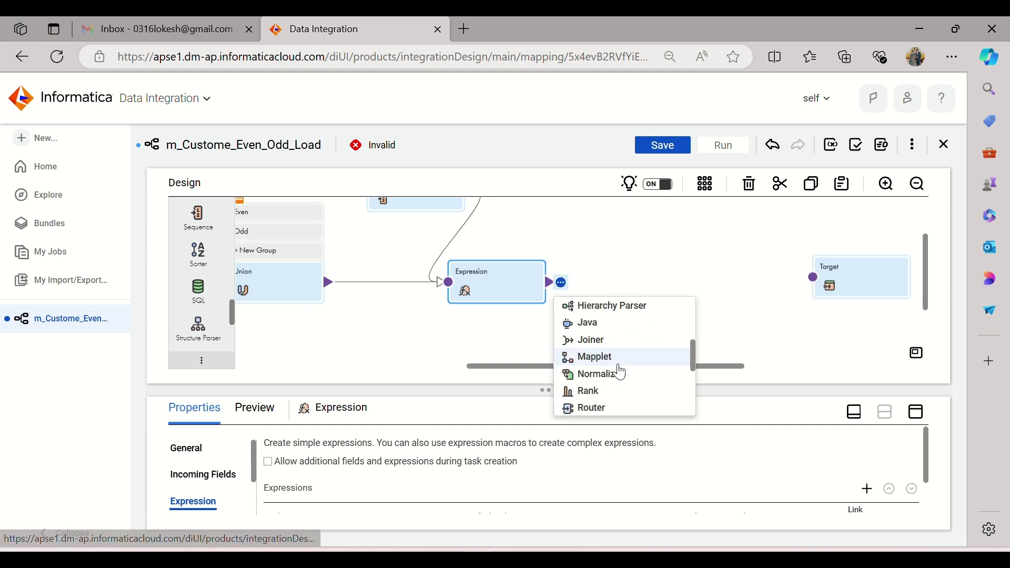
pyautogui.click(608, 409)
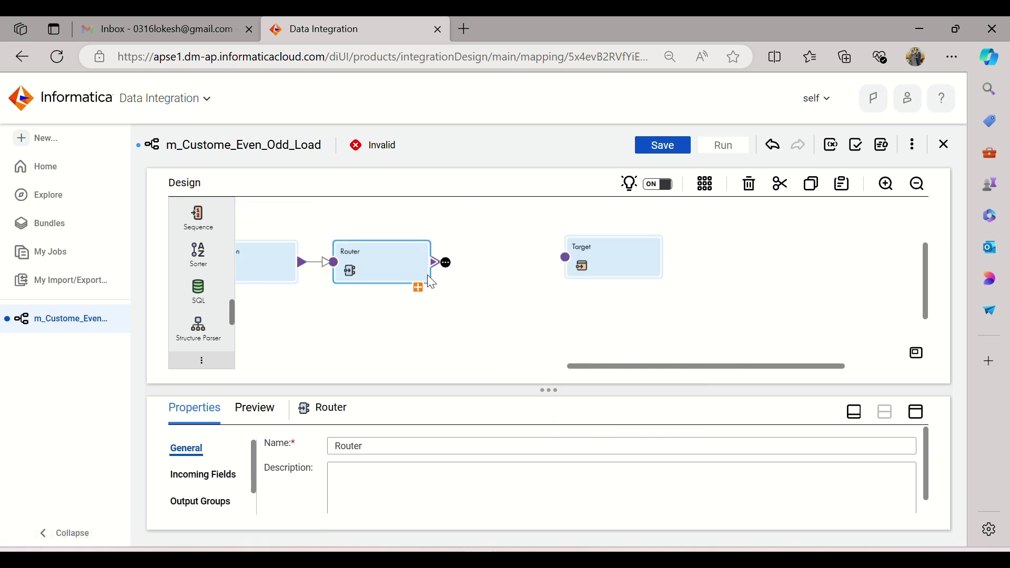
# Step: Check the Router's incoming fields, add two output groups to it, and rename the first new group EVEN
pyautogui.click(916, 412)
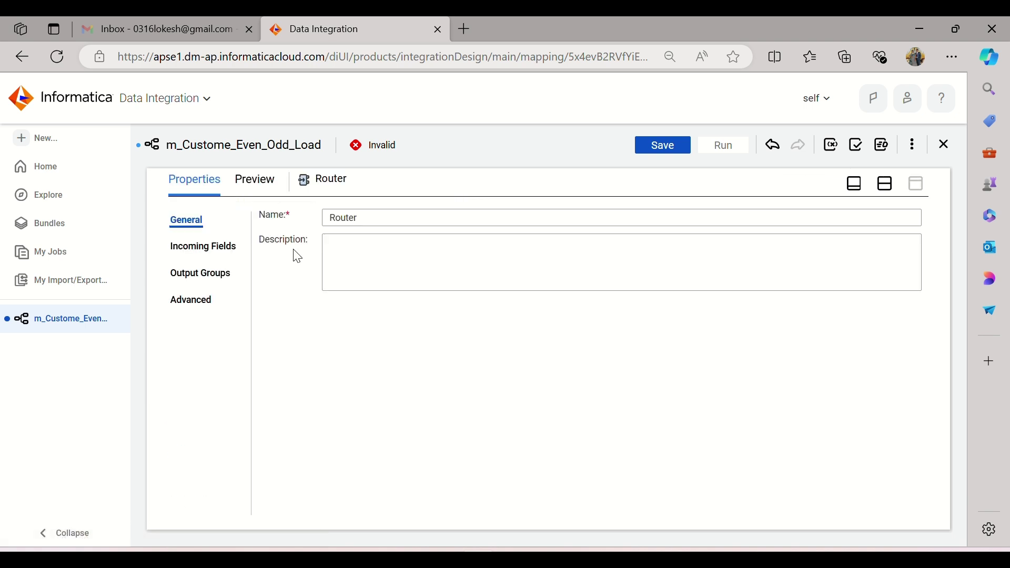
pyautogui.click(217, 251)
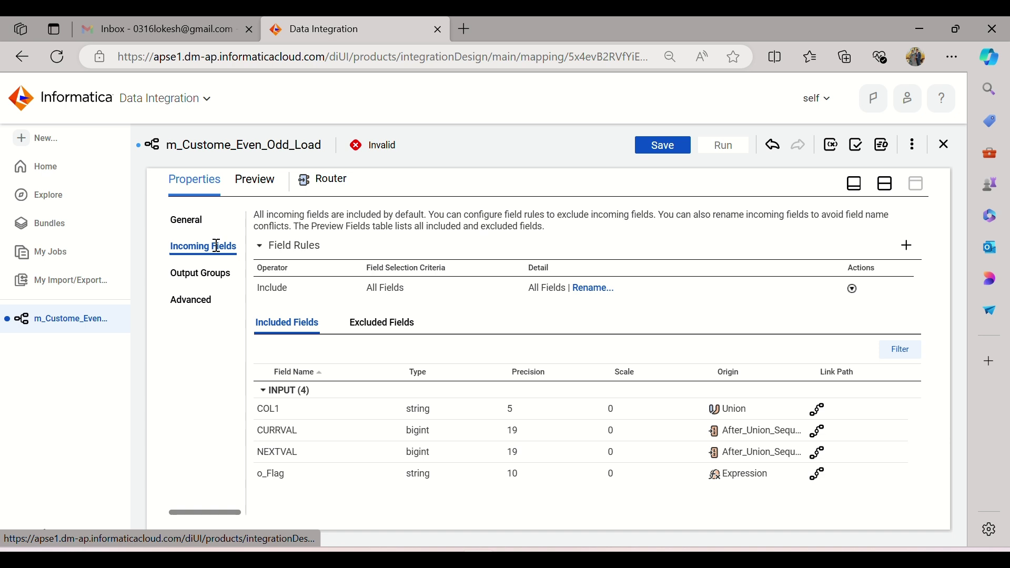
pyautogui.click(188, 273)
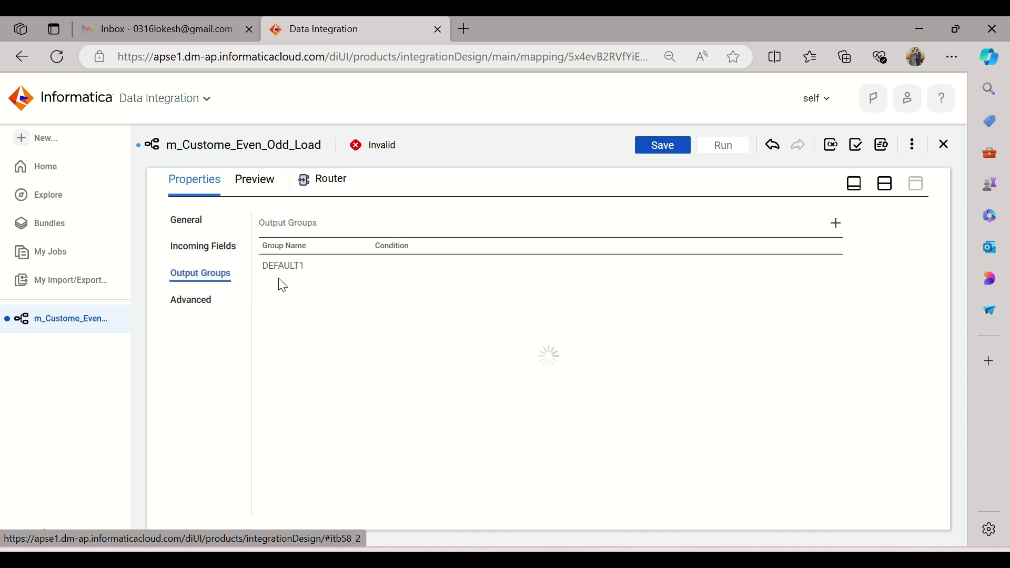
pyautogui.click(838, 226)
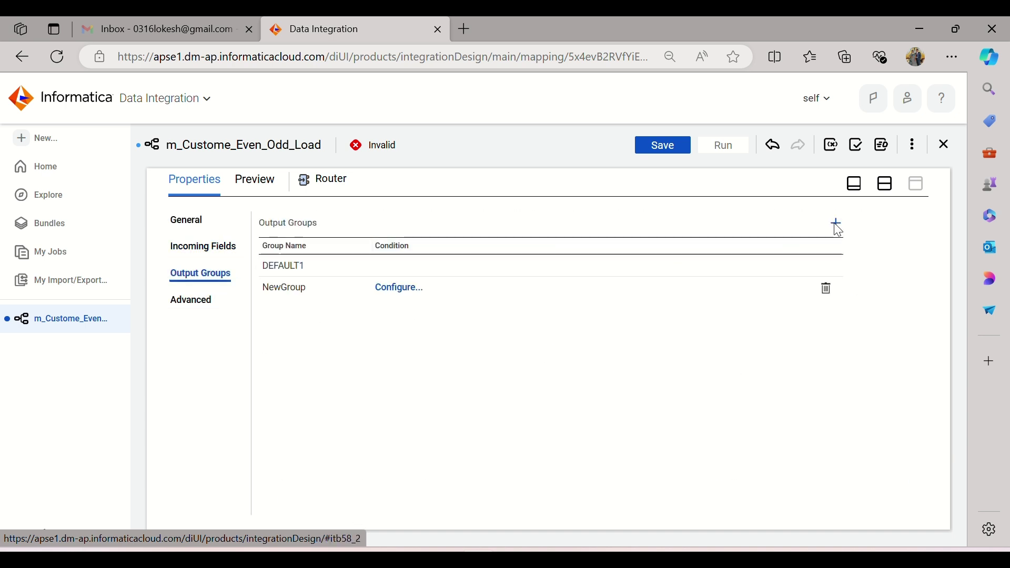
pyautogui.click(837, 225)
pyautogui.click(314, 290)
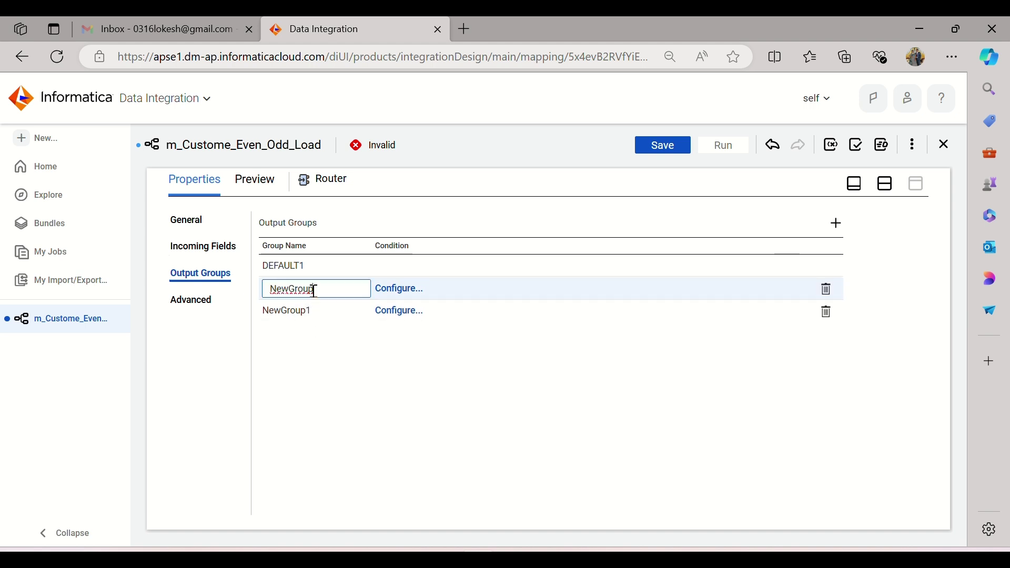
pyautogui.moveTo(314, 290); pyautogui.dragTo(250, 296)
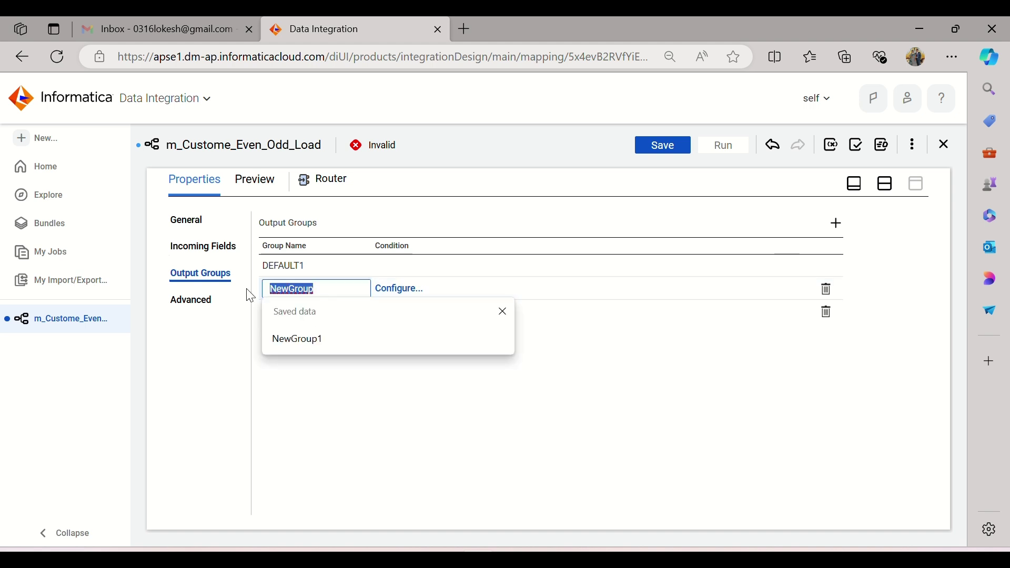
pyautogui.write('EVEN')
# Step: Define the advanced filter condition o_Flag='EVEN' for the Router's EVEN group, validate it and confirm
pyautogui.click(406, 289)
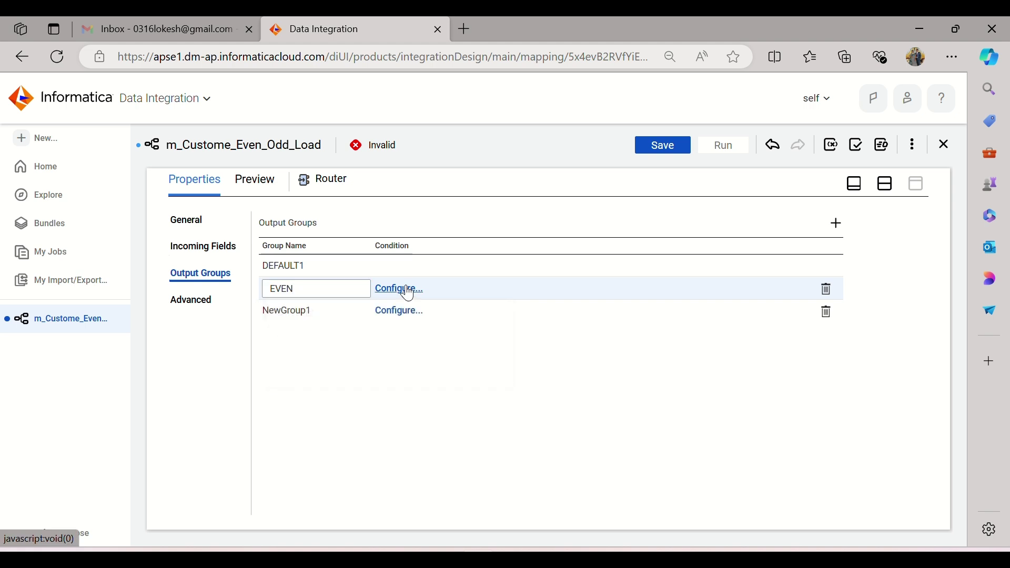
pyautogui.click(479, 309)
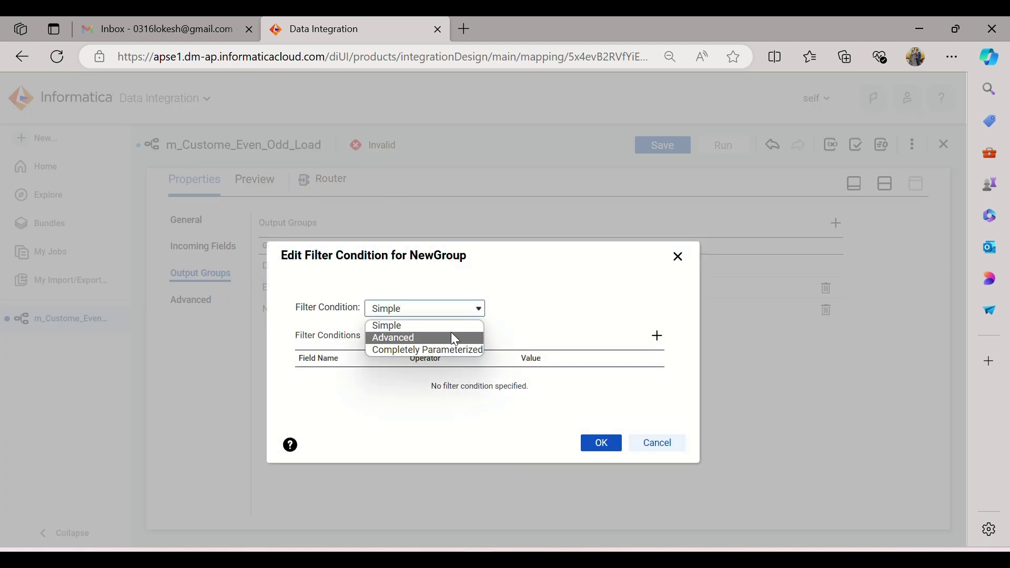
pyautogui.click(450, 333)
pyautogui.click(620, 313)
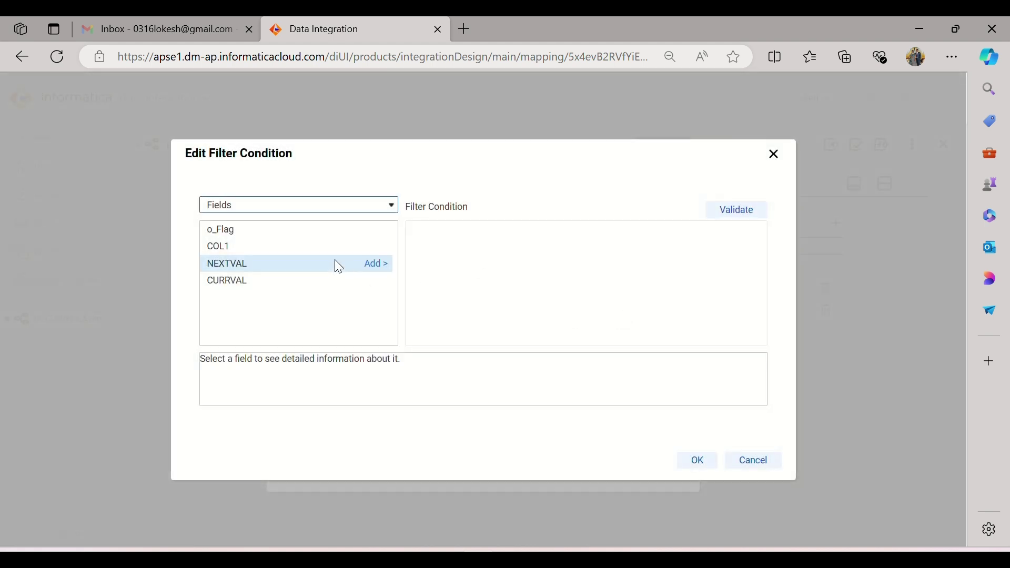
pyautogui.click(376, 230)
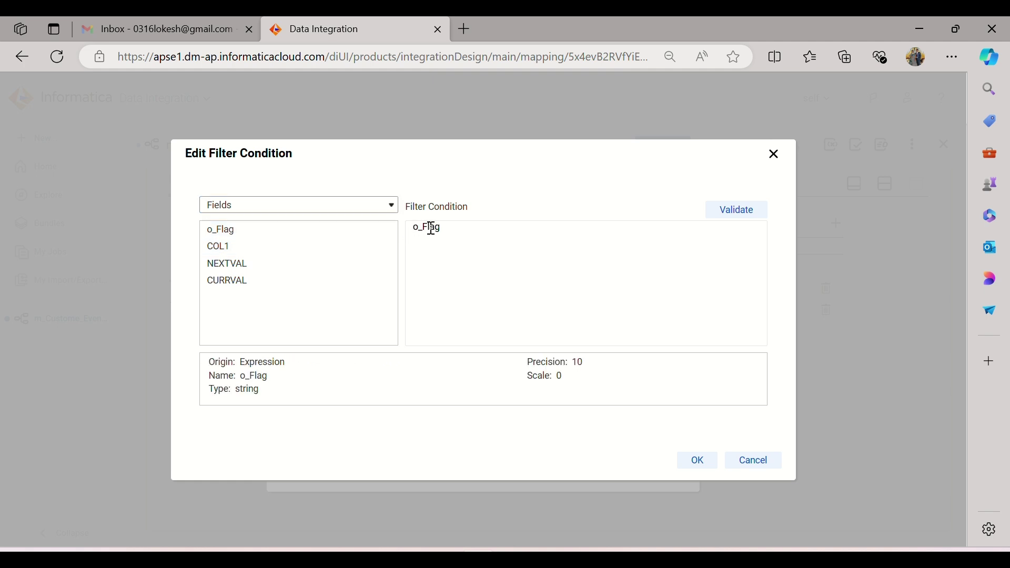
pyautogui.write("='EVEN'EY")
pyautogui.click(717, 211)
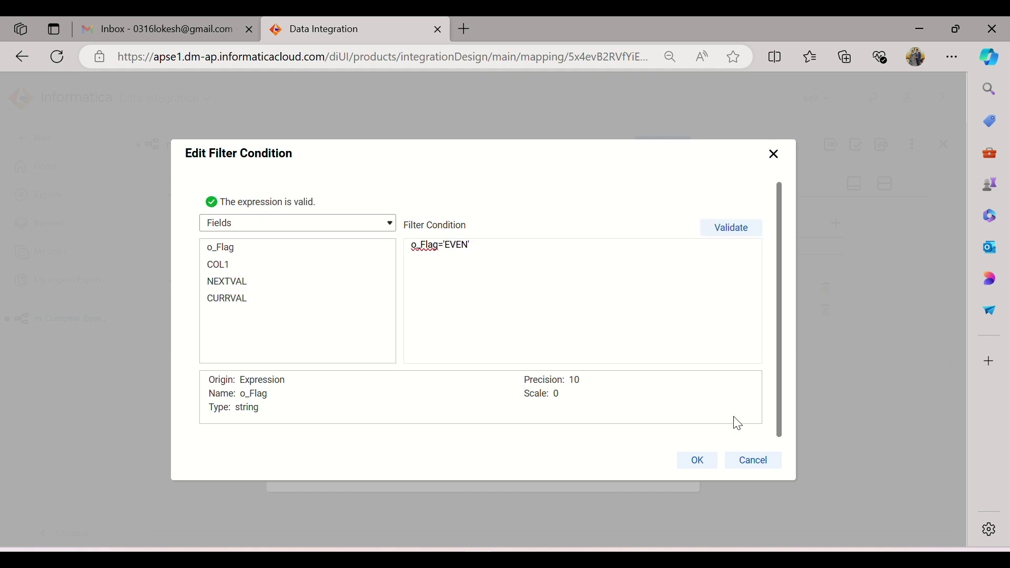
pyautogui.click(701, 461)
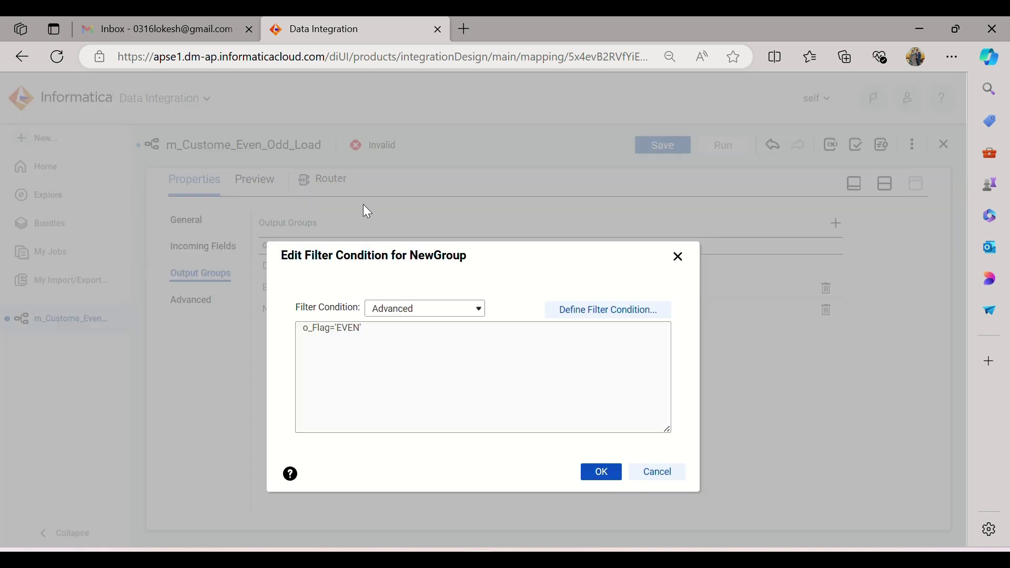
pyautogui.click(610, 475)
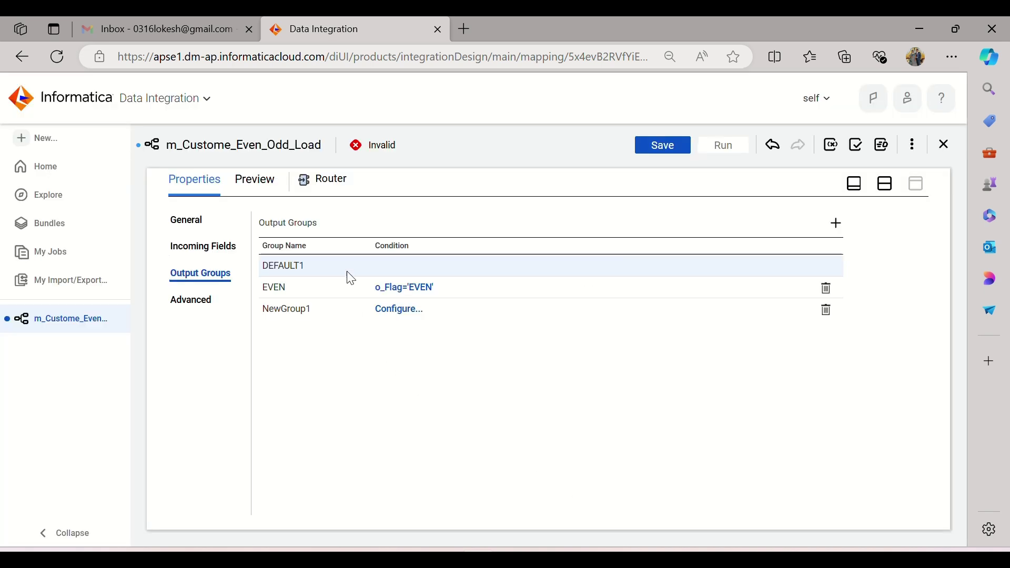
# Step: Rename the second new output group ODD and give it the validated advanced filter condition o_Flag='ODD'
pyautogui.click(318, 312)
pyautogui.moveTo(322, 311); pyautogui.dragTo(265, 310)
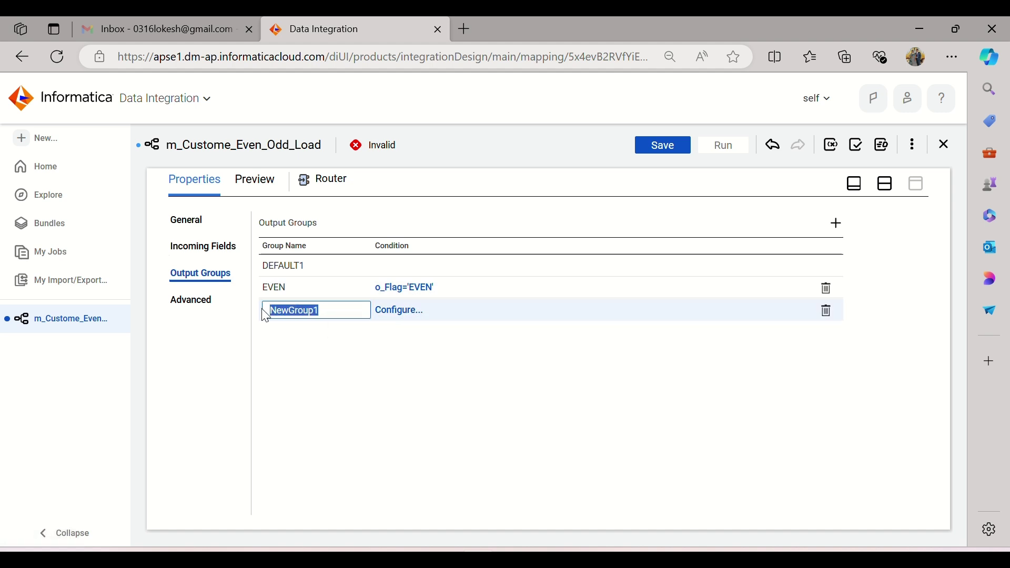
pyautogui.write('ODD')
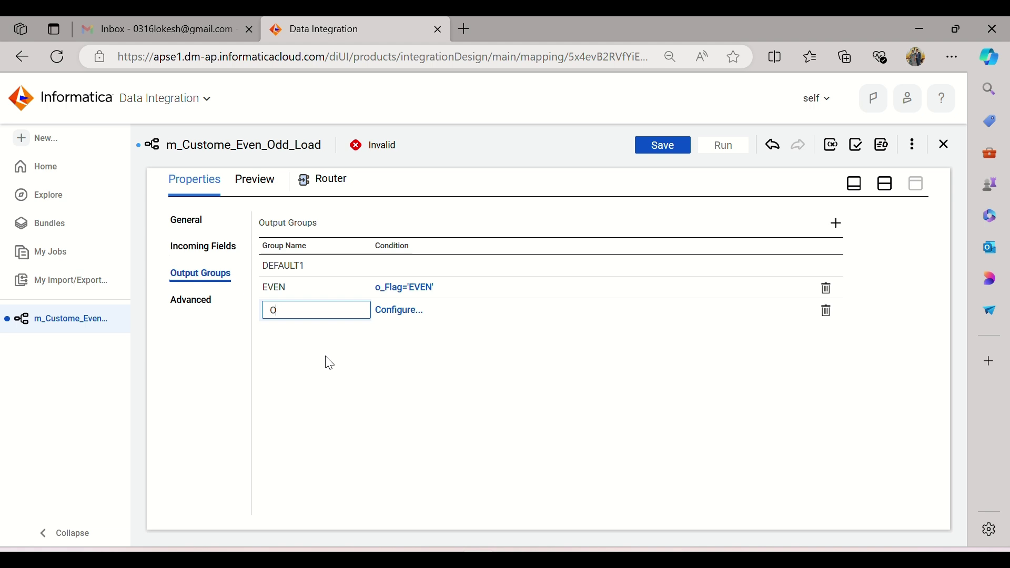
pyautogui.click(412, 314)
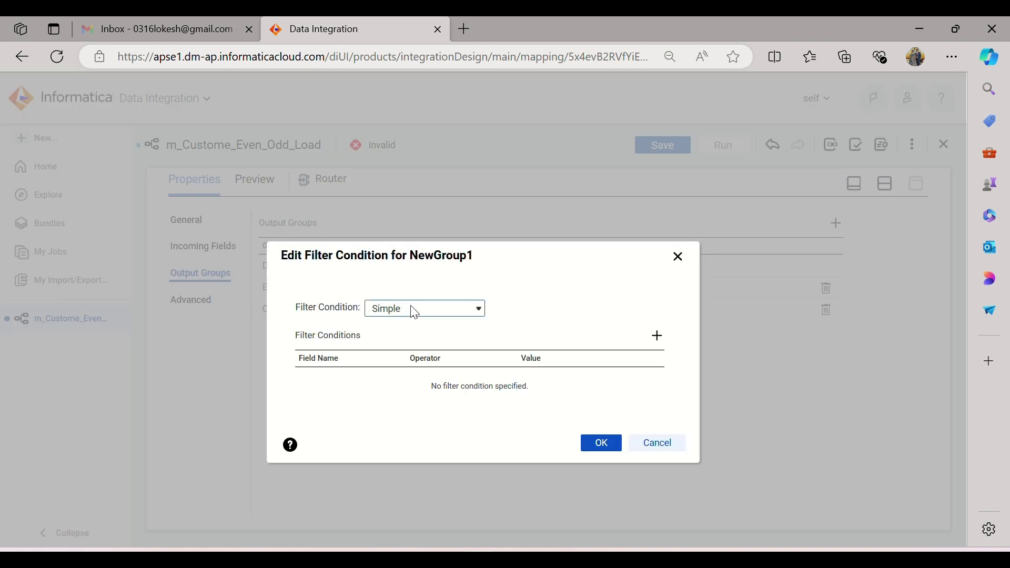
pyautogui.click(436, 309)
pyautogui.click(432, 339)
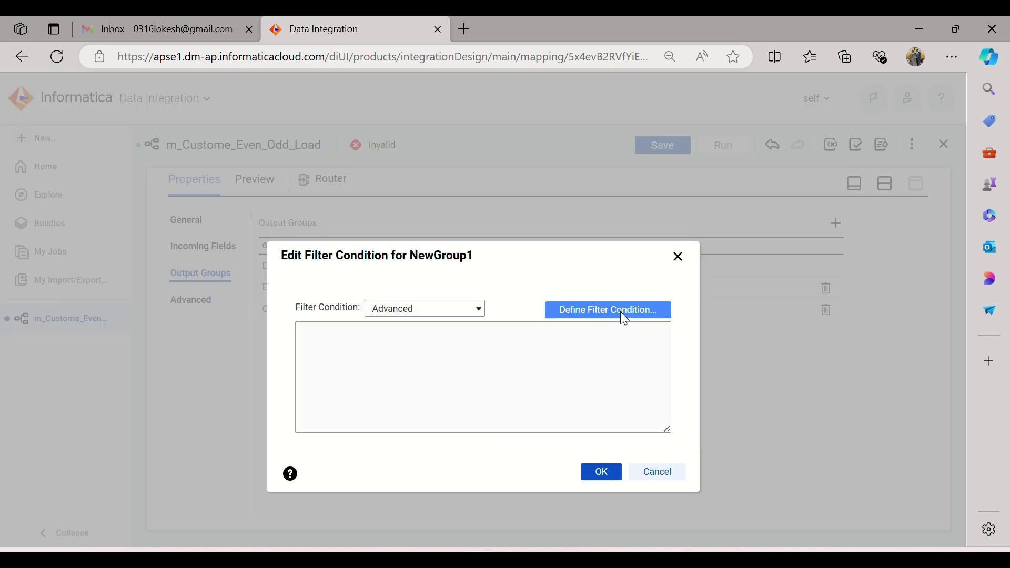
pyautogui.click(620, 311)
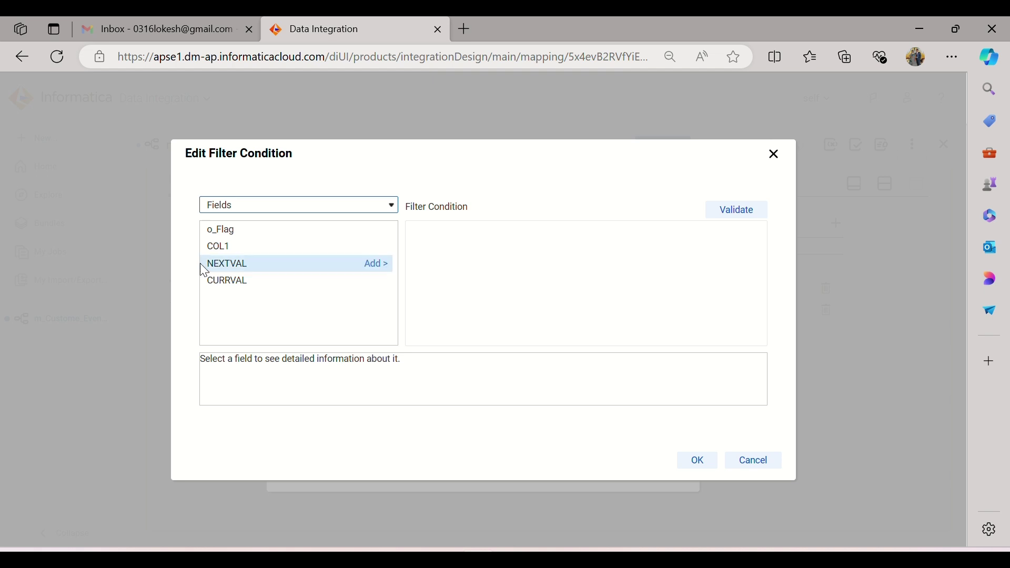
pyautogui.click(378, 230)
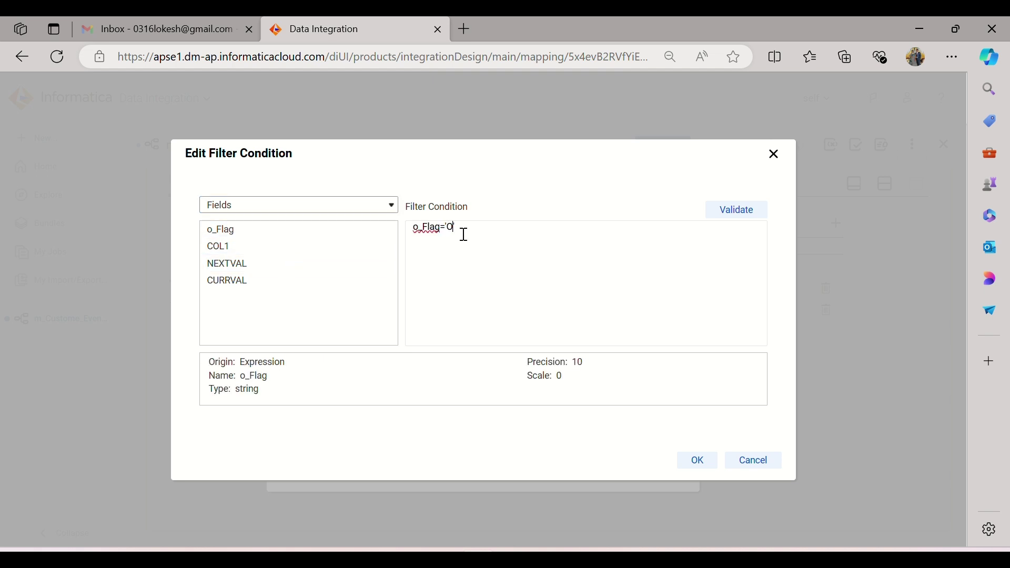
pyautogui.click(729, 214)
pyautogui.click(700, 461)
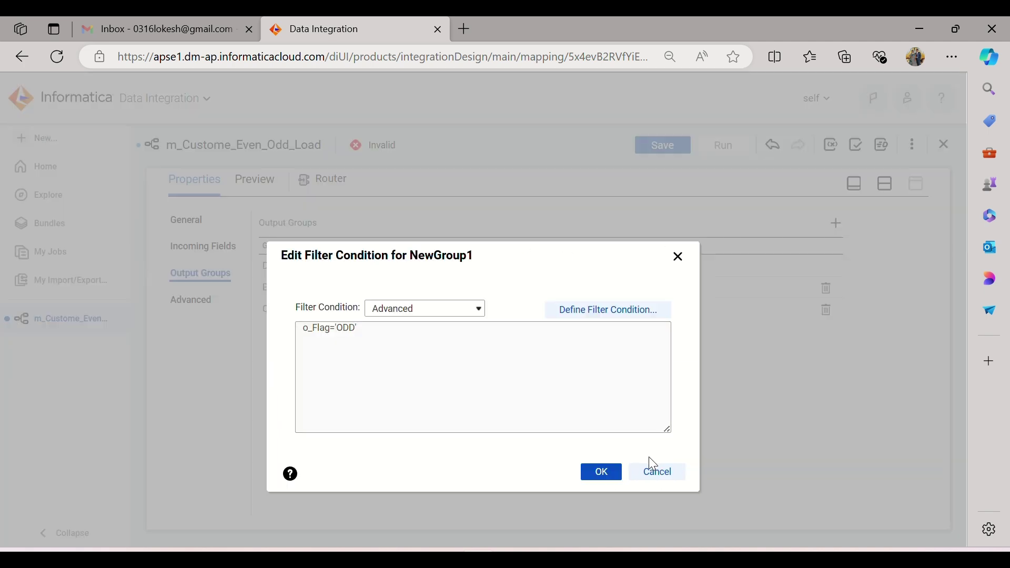
pyautogui.click(613, 473)
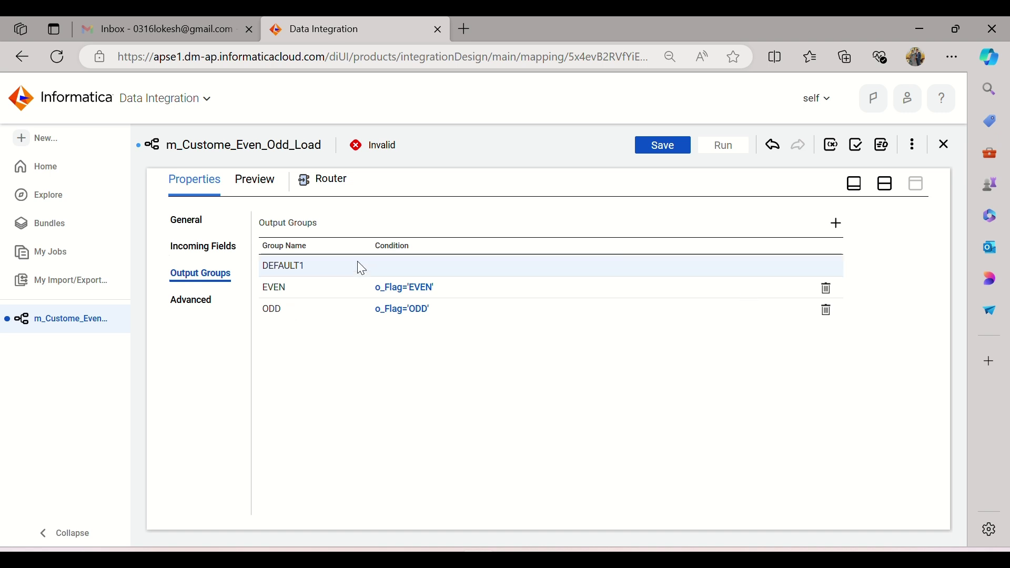
# Step: Review the Router's incoming fields, return to the mapping canvas and expand the Router's output groups
pyautogui.click(202, 246)
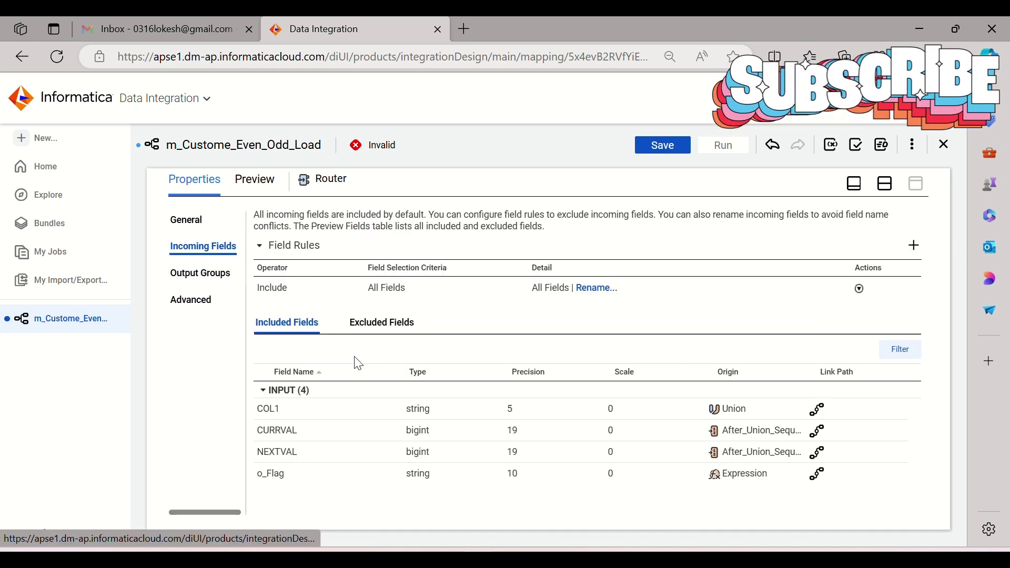
pyautogui.click(886, 184)
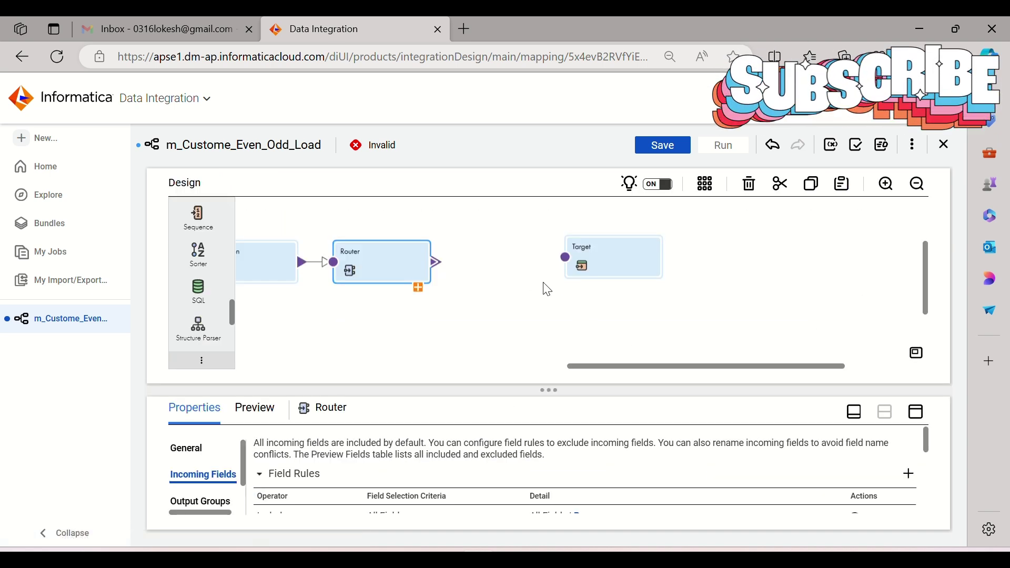
pyautogui.click(419, 288)
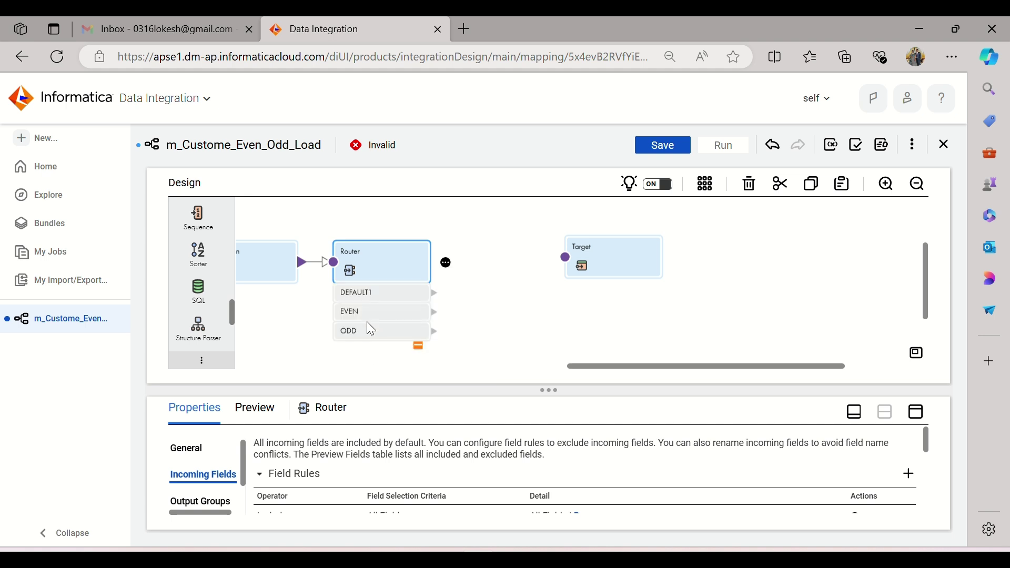
# Step: Duplicate the Target transformation and move the copy from the start of the mapping to beside the original Target
pyautogui.click(625, 263)
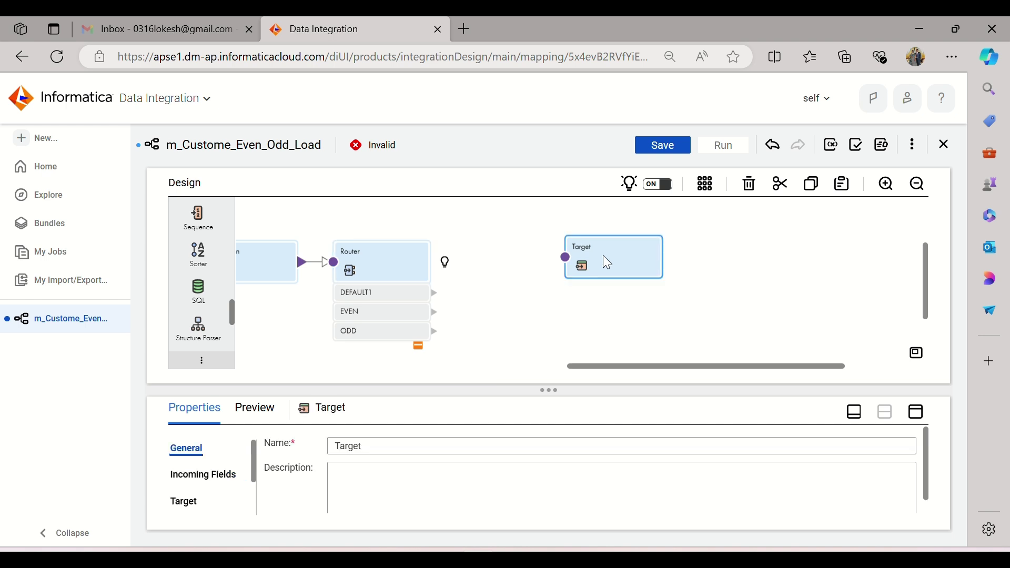
pyautogui.hotkey('ctrl', 'v')
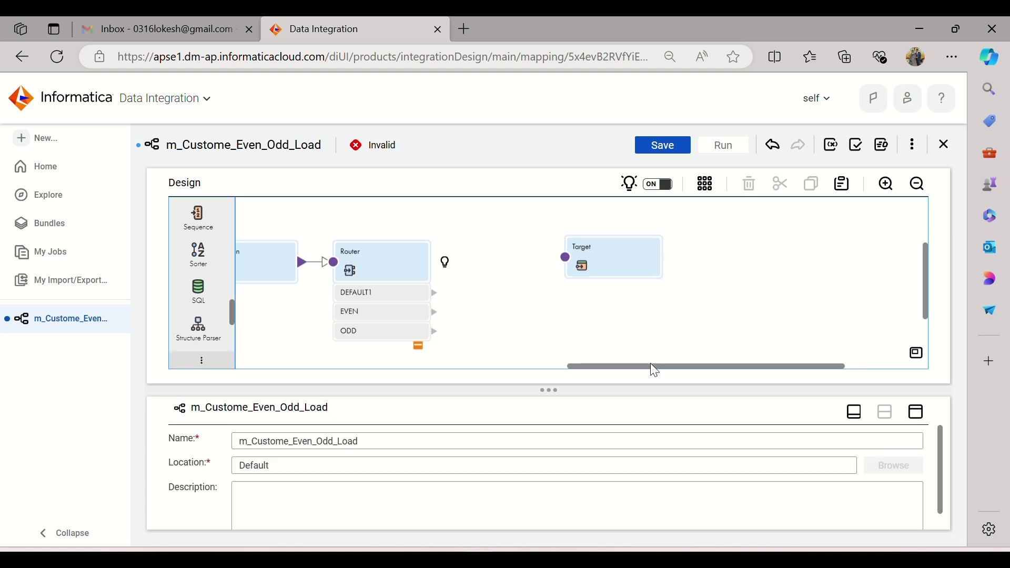
pyautogui.moveTo(652, 367); pyautogui.dragTo(318, 375)
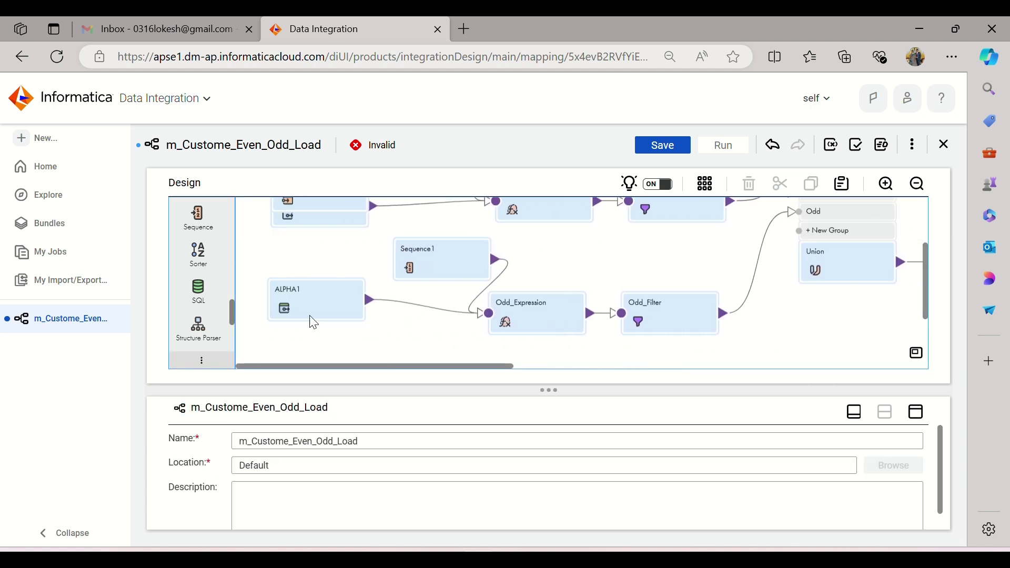
pyautogui.scroll(3, 315, 279)
pyautogui.moveTo(302, 282); pyautogui.dragTo(876, 232)
pyautogui.moveTo(439, 366); pyautogui.dragTo(619, 365)
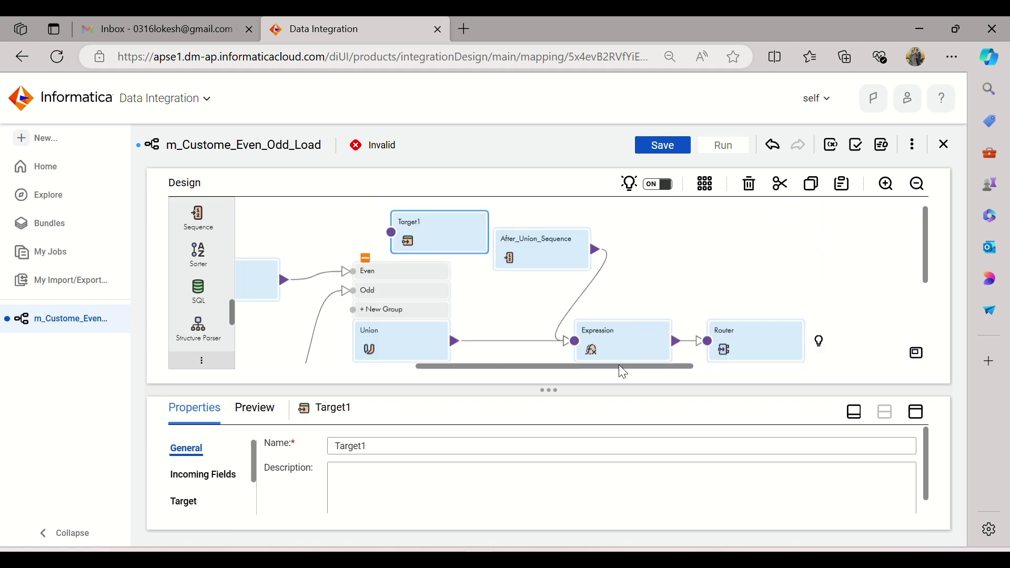
pyautogui.moveTo(441, 230); pyautogui.dragTo(845, 269)
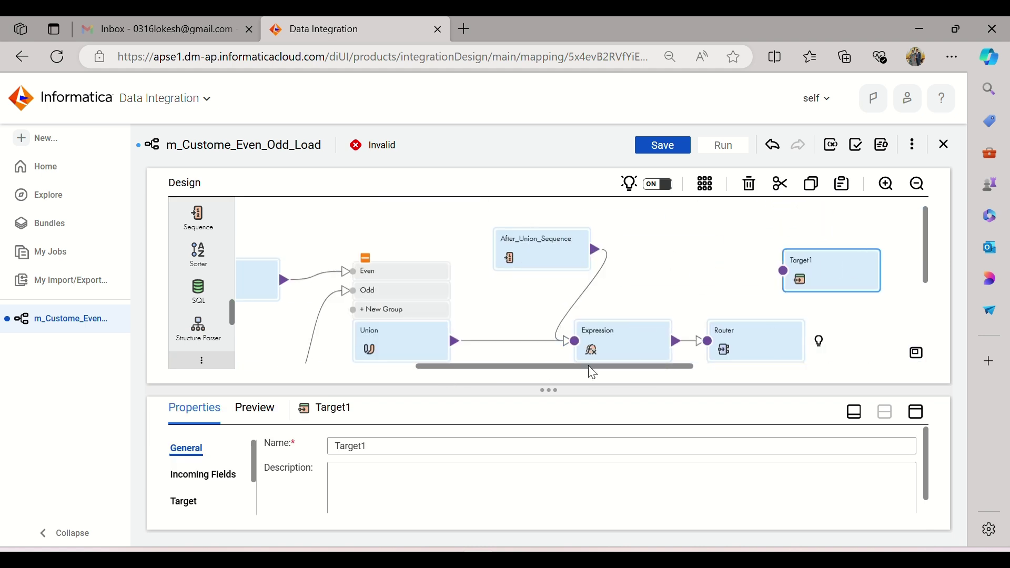
pyautogui.moveTo(588, 365); pyautogui.dragTo(803, 376)
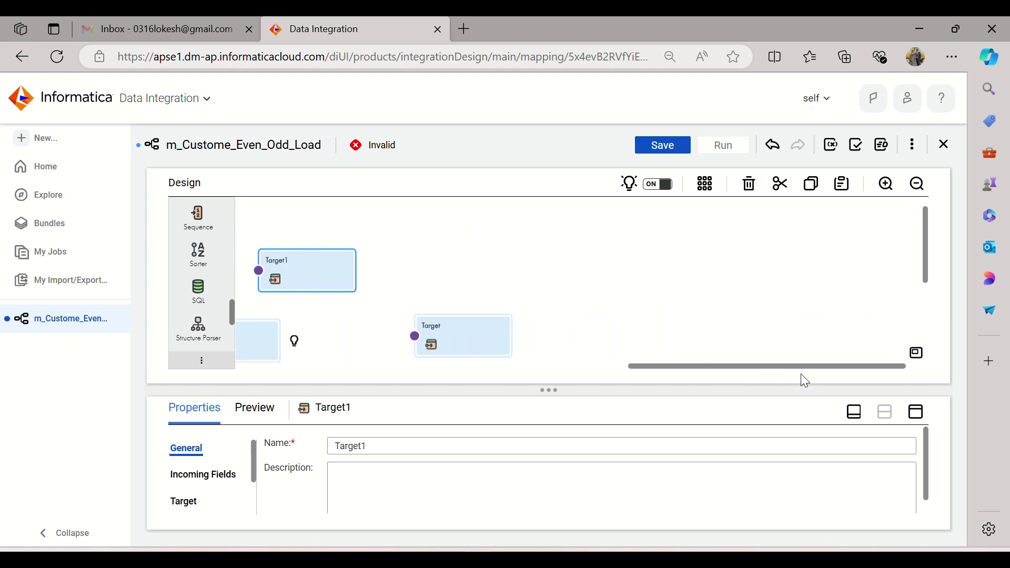
pyautogui.moveTo(307, 274); pyautogui.dragTo(599, 311)
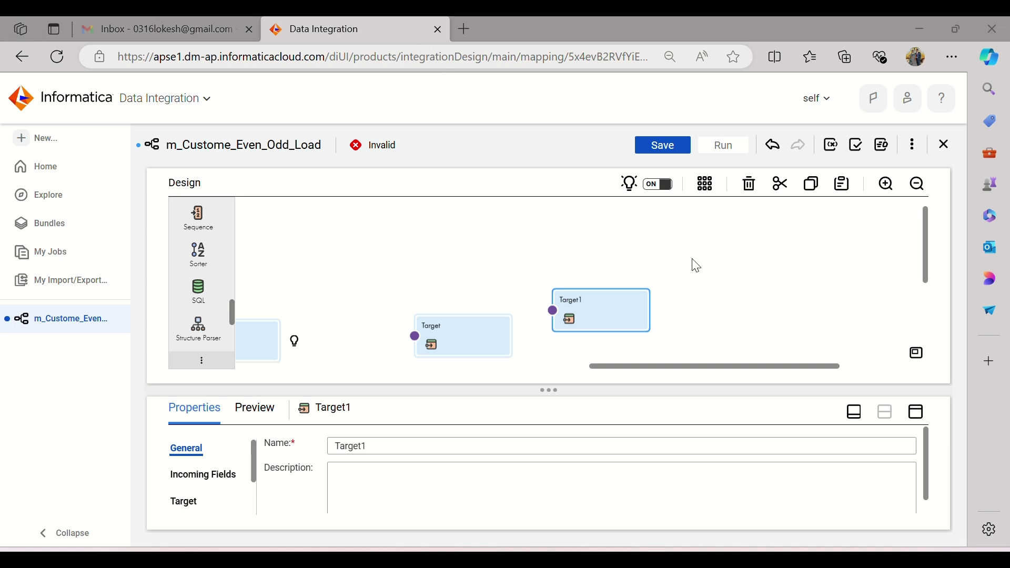
# Step: Align the two targets in one column after the Router, with the original Target above its copy
pyautogui.moveTo(440, 334); pyautogui.dragTo(478, 266)
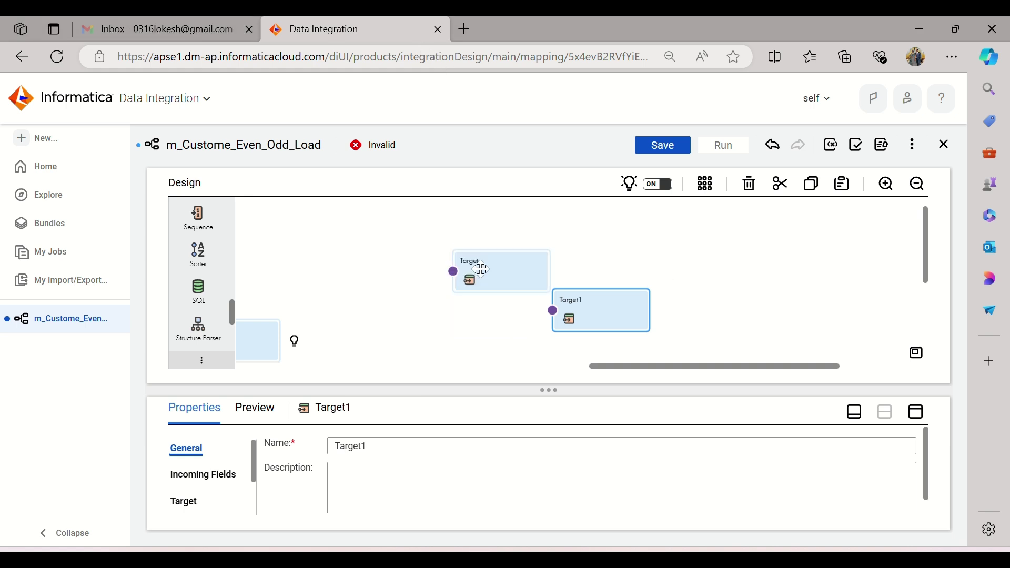
pyautogui.moveTo(579, 308); pyautogui.dragTo(507, 349)
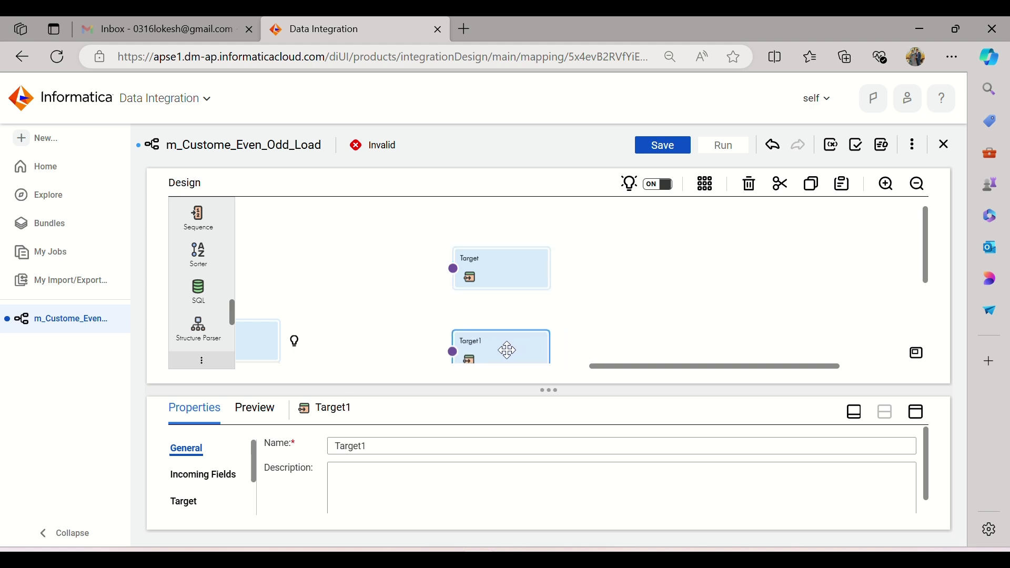
pyautogui.moveTo(516, 270); pyautogui.dragTo(511, 271)
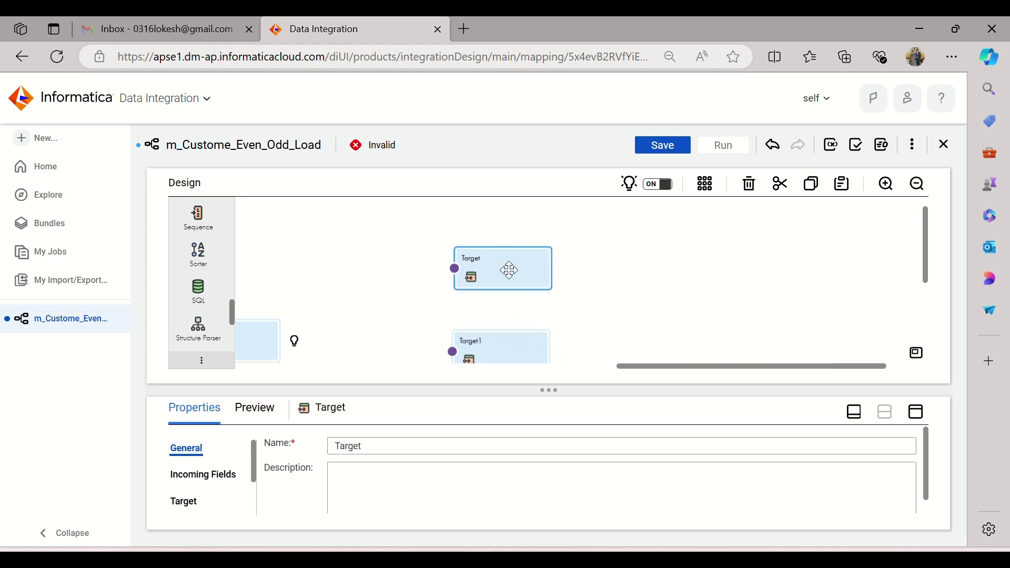
pyautogui.click(501, 350)
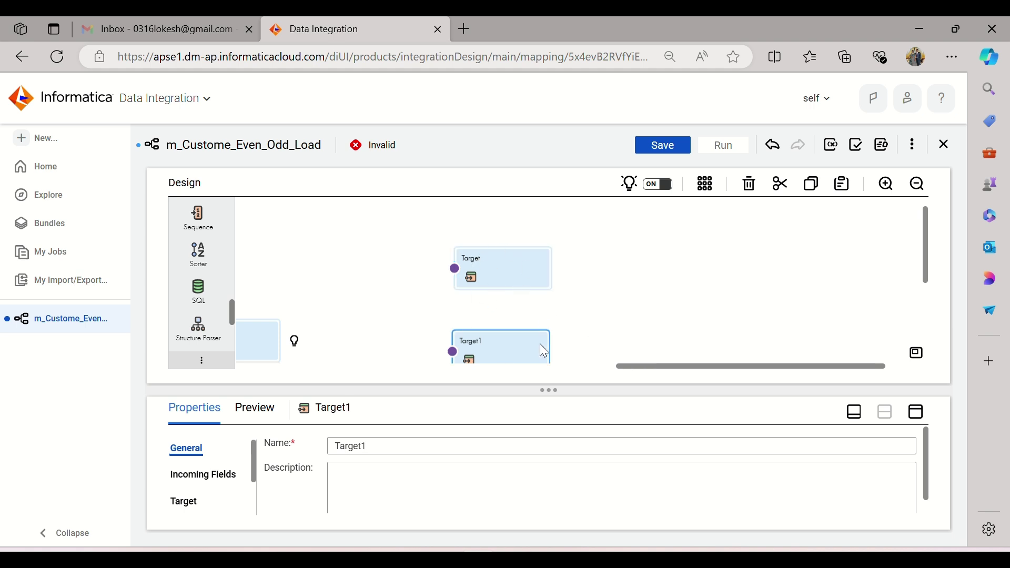
# Step: Move both targets closer to the Router, keeping Target above Target1 with vertical space between them
pyautogui.scroll(-2, 774, 283)
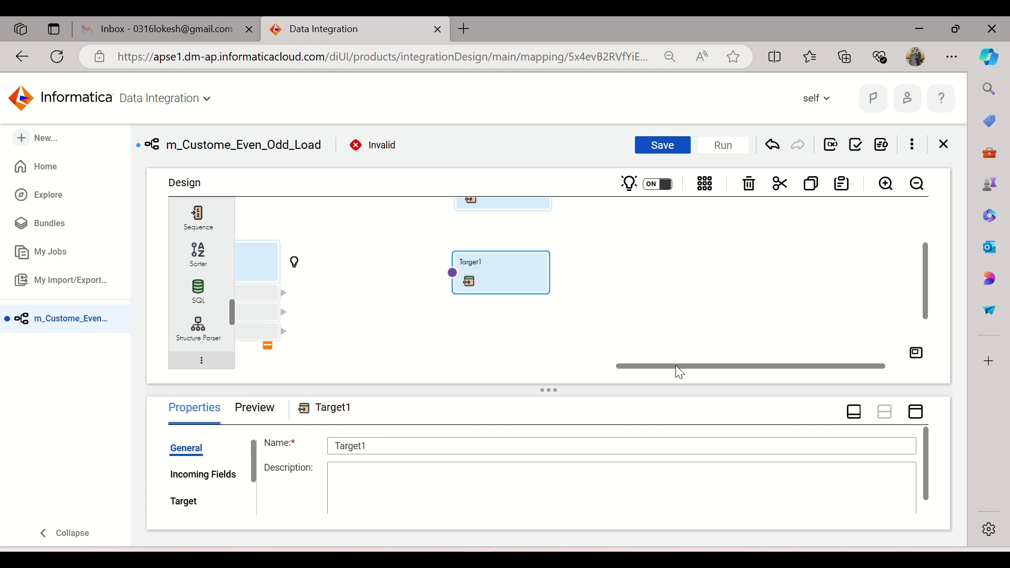
pyautogui.moveTo(674, 365); pyautogui.dragTo(622, 365)
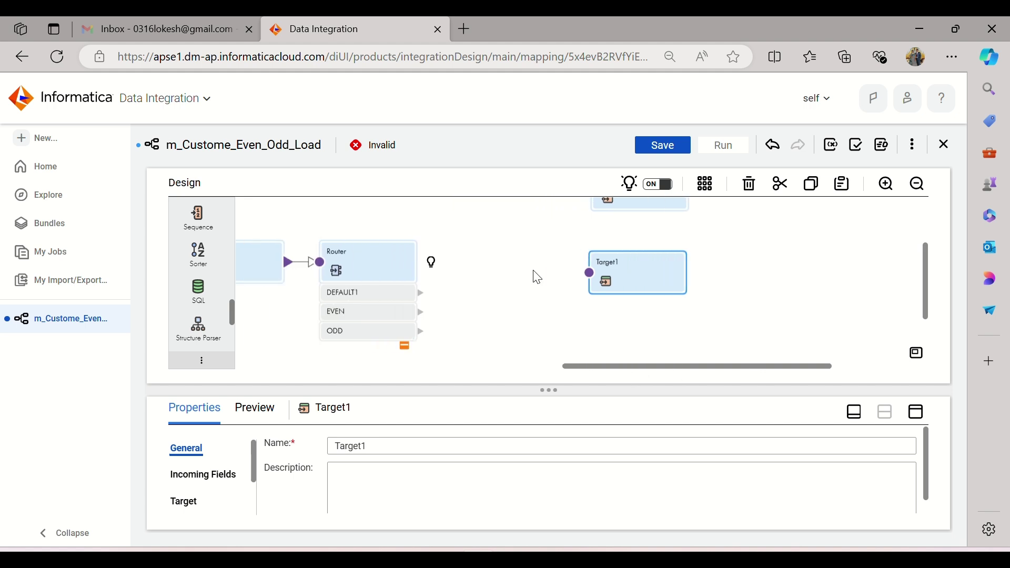
pyautogui.moveTo(621, 281); pyautogui.dragTo(599, 375)
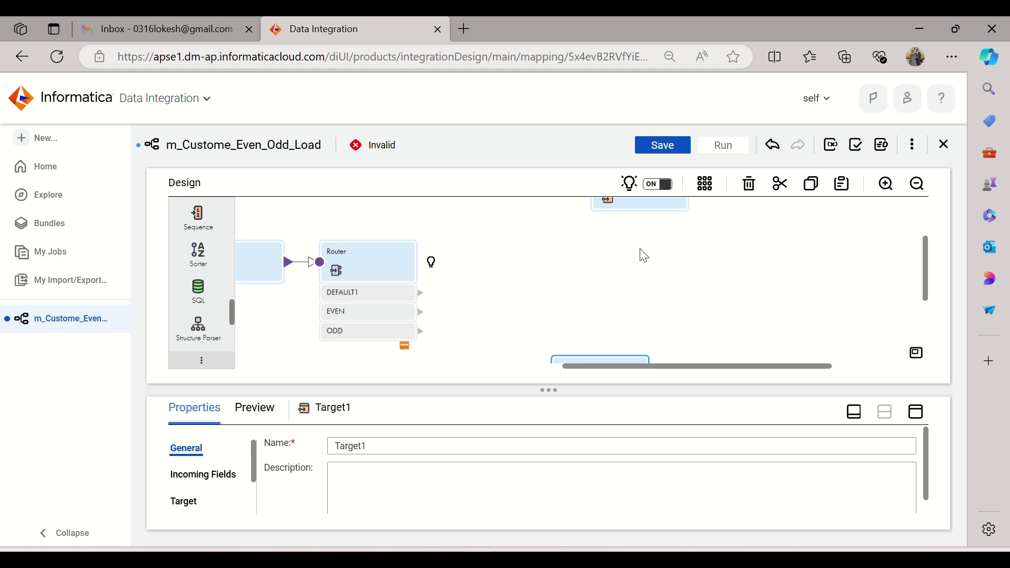
pyautogui.moveTo(637, 205); pyautogui.dragTo(596, 305)
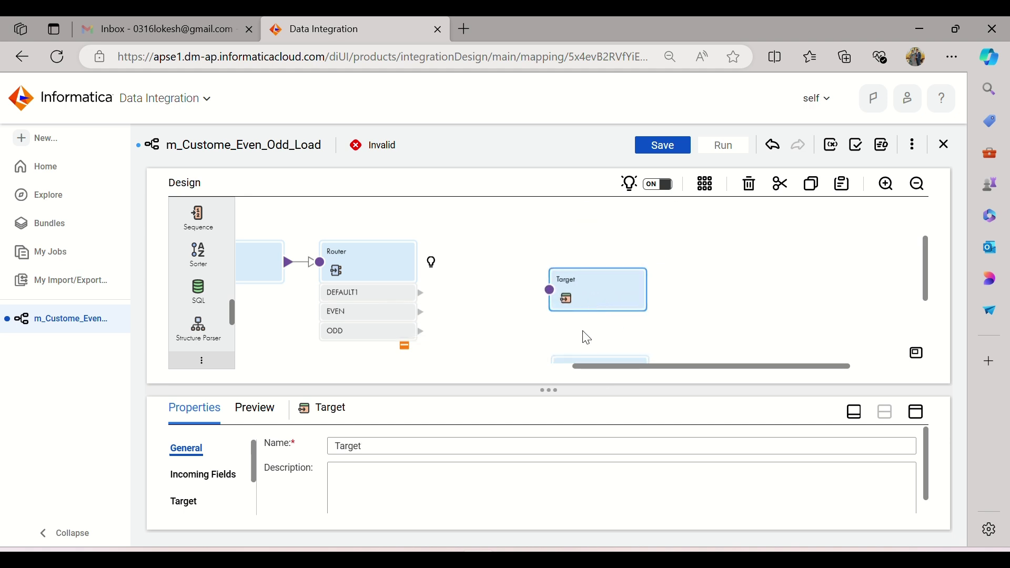
pyautogui.scroll(-3, 684, 306)
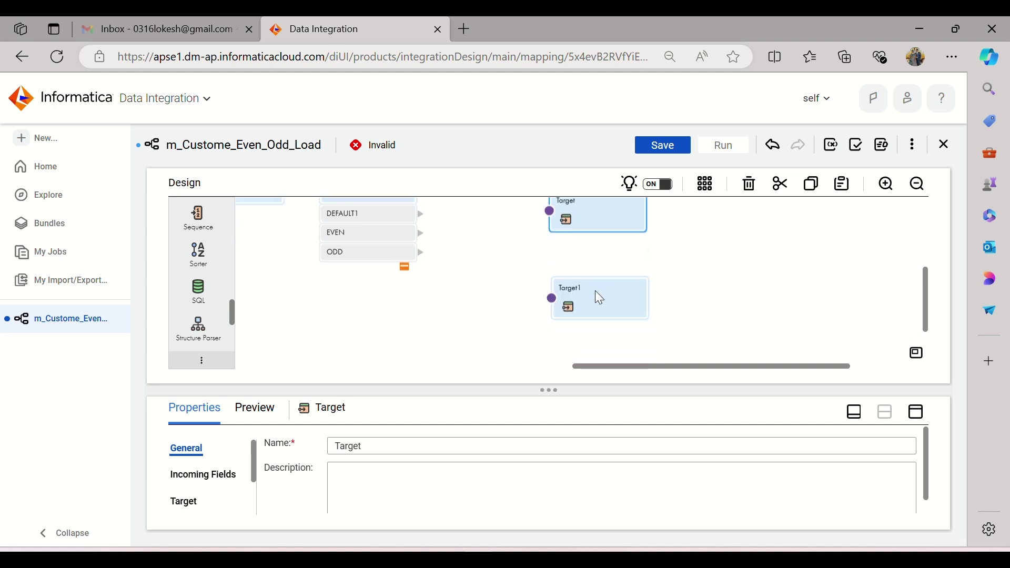
pyautogui.click(599, 300)
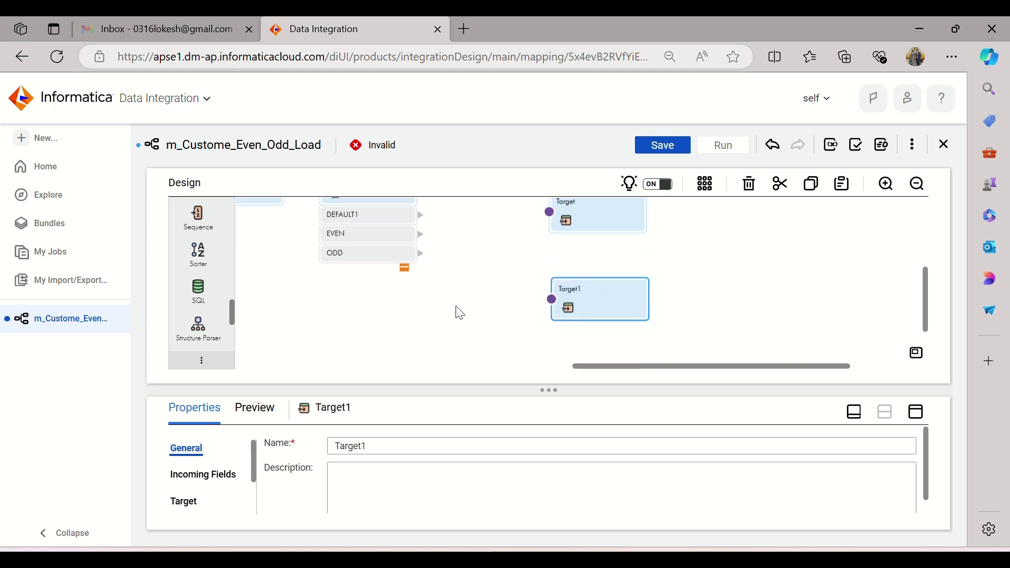
# Step: Connect the Router's EVEN output group to Target and its ODD output group to Target1
pyautogui.scroll(3, 637, 284)
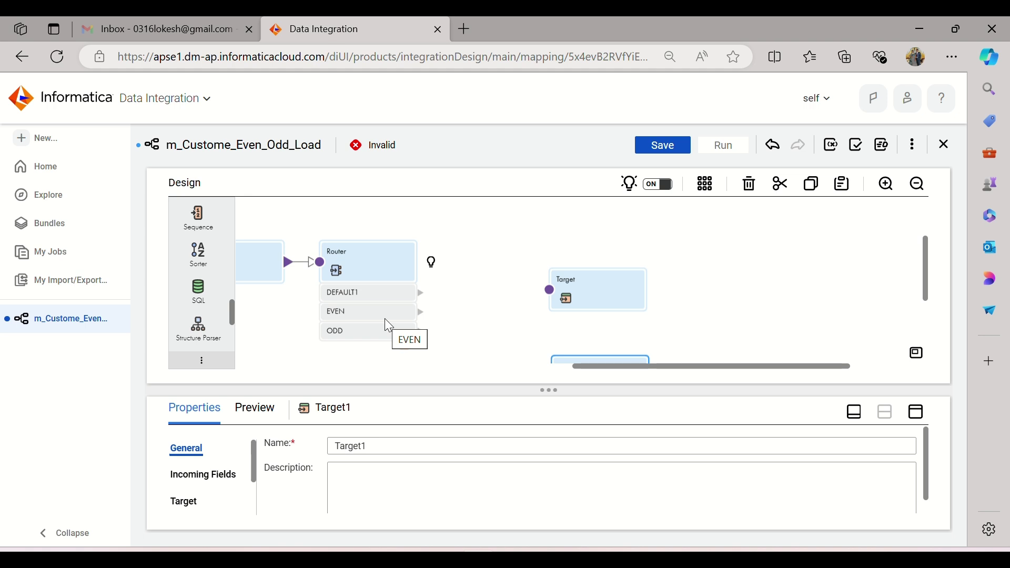
pyautogui.moveTo(421, 312); pyautogui.dragTo(550, 300)
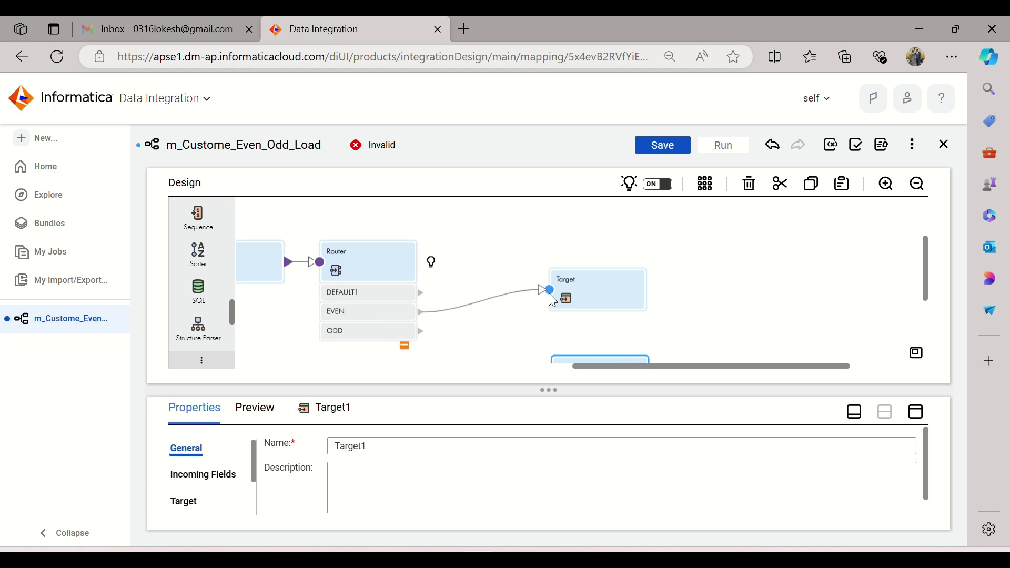
pyautogui.scroll(-2, 513, 330)
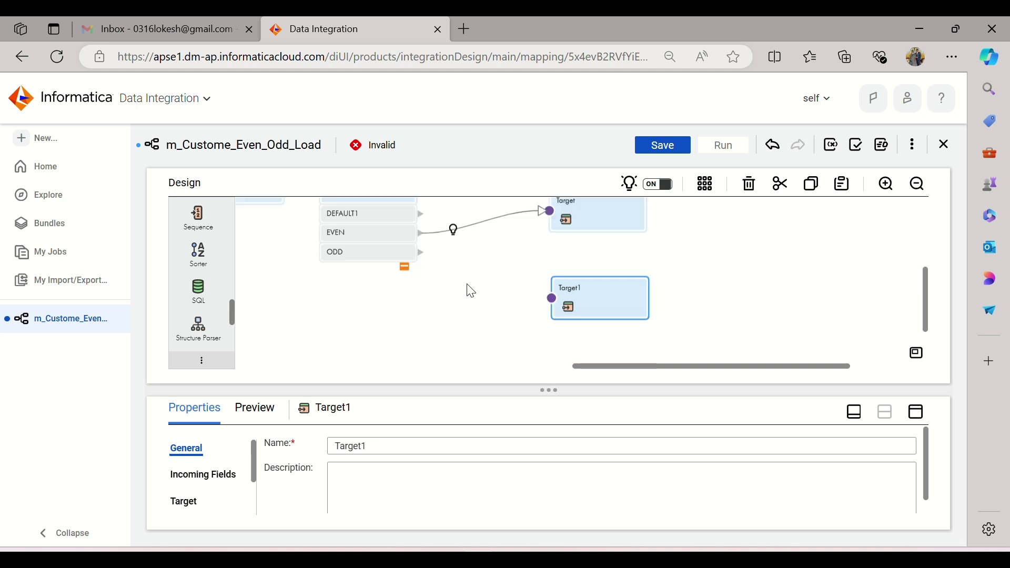
pyautogui.moveTo(420, 253); pyautogui.dragTo(552, 299)
pyautogui.scroll(2, 711, 290)
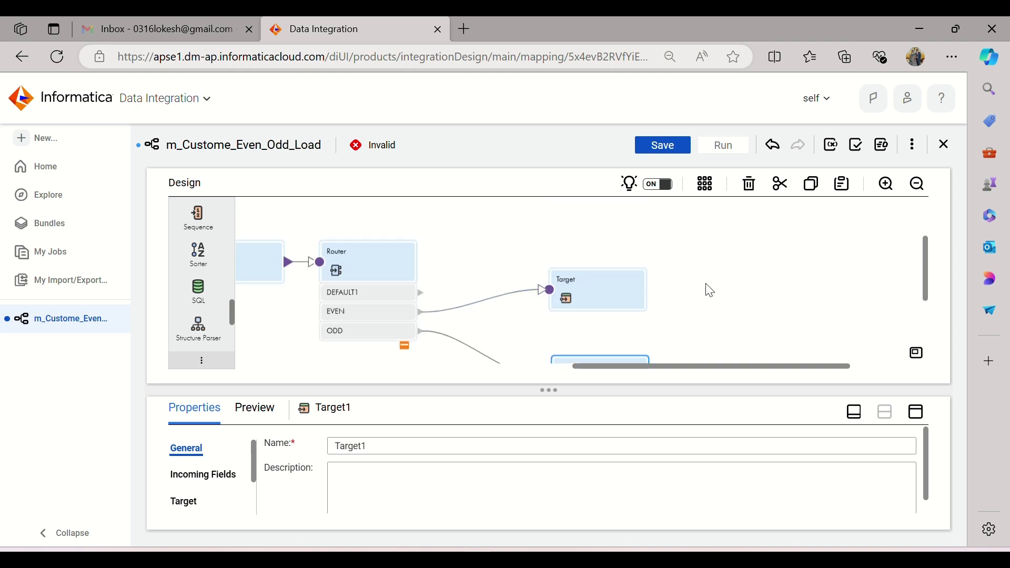
# Step: Rename the Target transformation fed by the EVEN group T_ALPHA, reusing its target object's name
pyautogui.click(608, 290)
pyautogui.click(915, 413)
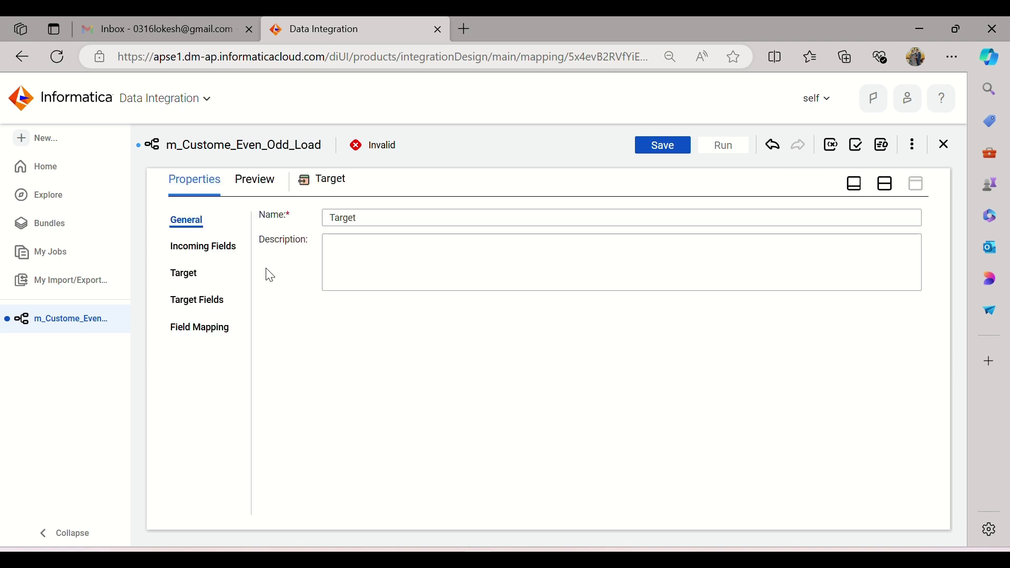
pyautogui.click(191, 275)
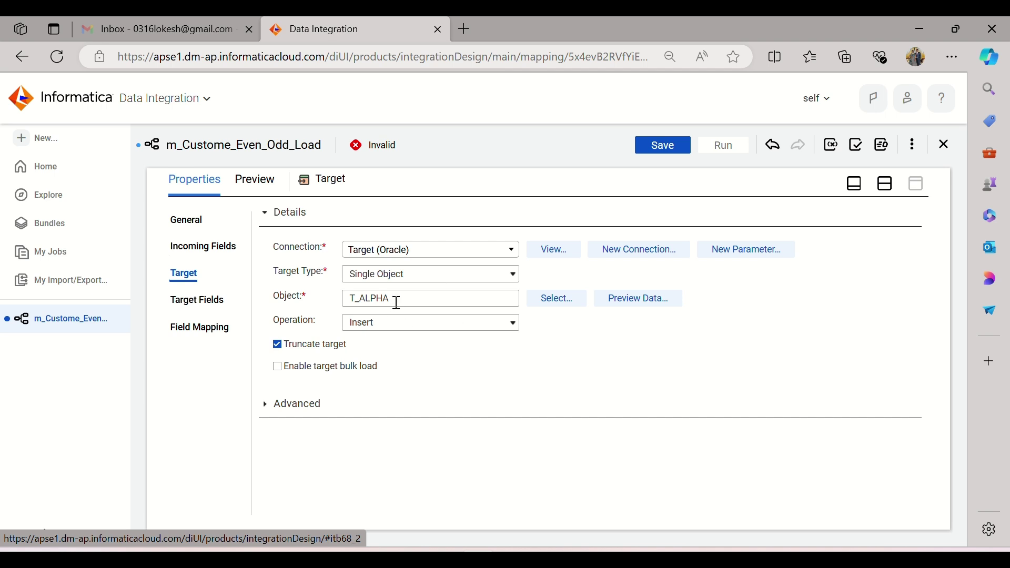
pyautogui.moveTo(398, 304); pyautogui.dragTo(332, 309)
pyautogui.hotkey('ctrl', 'c')
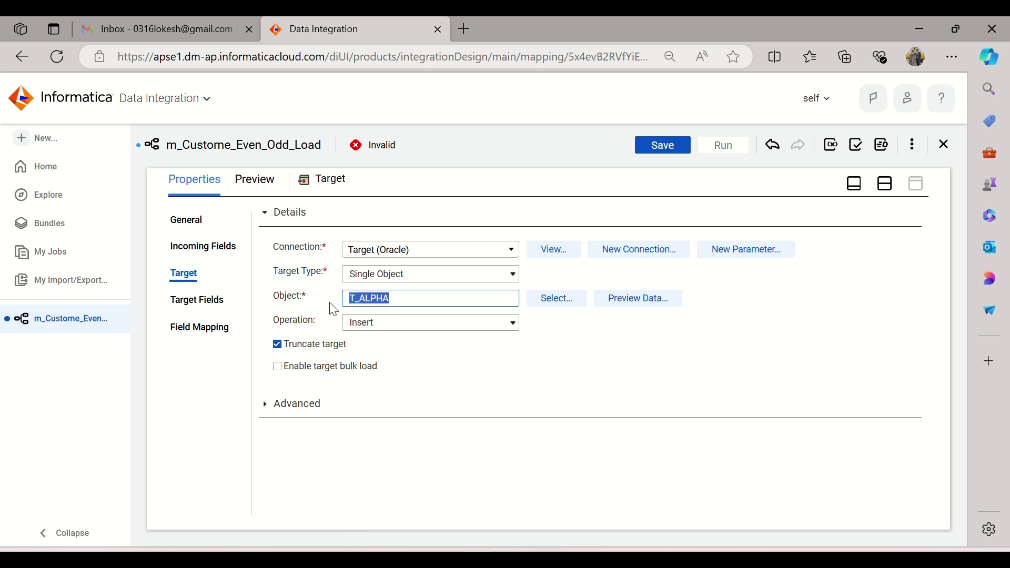
pyautogui.click(193, 224)
pyautogui.doubleClick(371, 214)
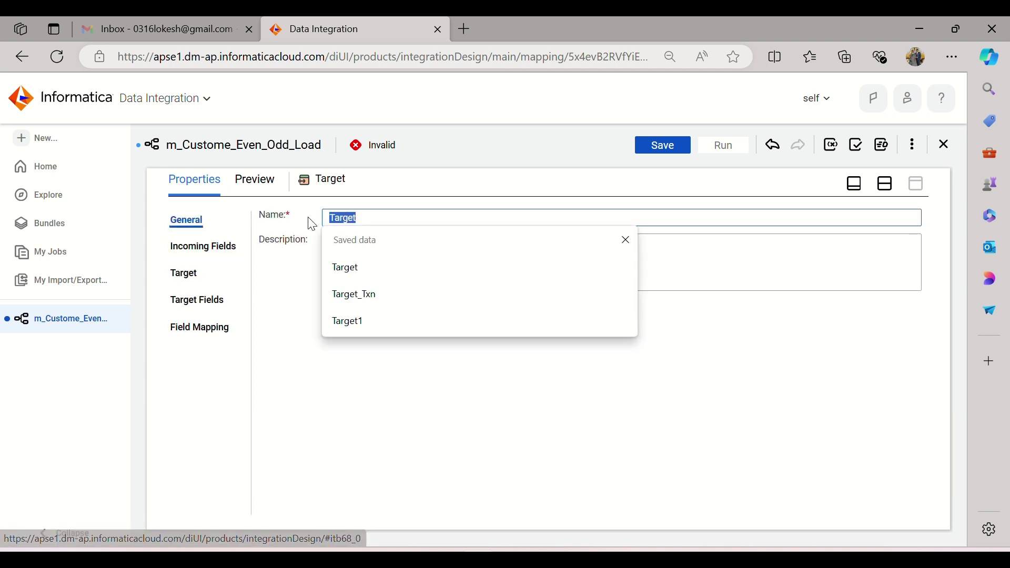
pyautogui.hotkey('ctrl', 'v')
pyautogui.click(370, 354)
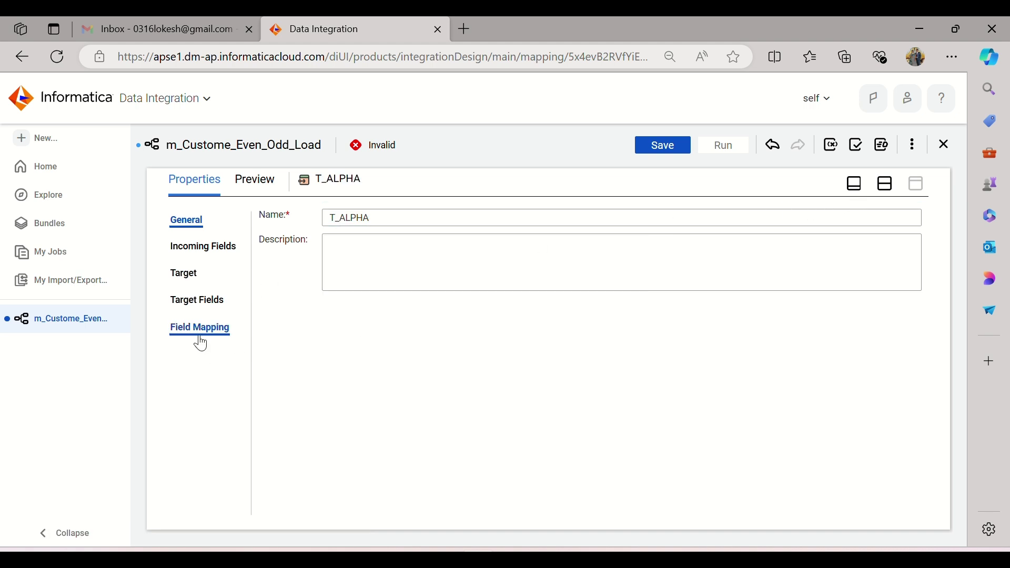
# Step: Check the target fields of T_ALPHA, map incoming COL1 to target field COL1, and return to the mapping canvas
pyautogui.click(200, 297)
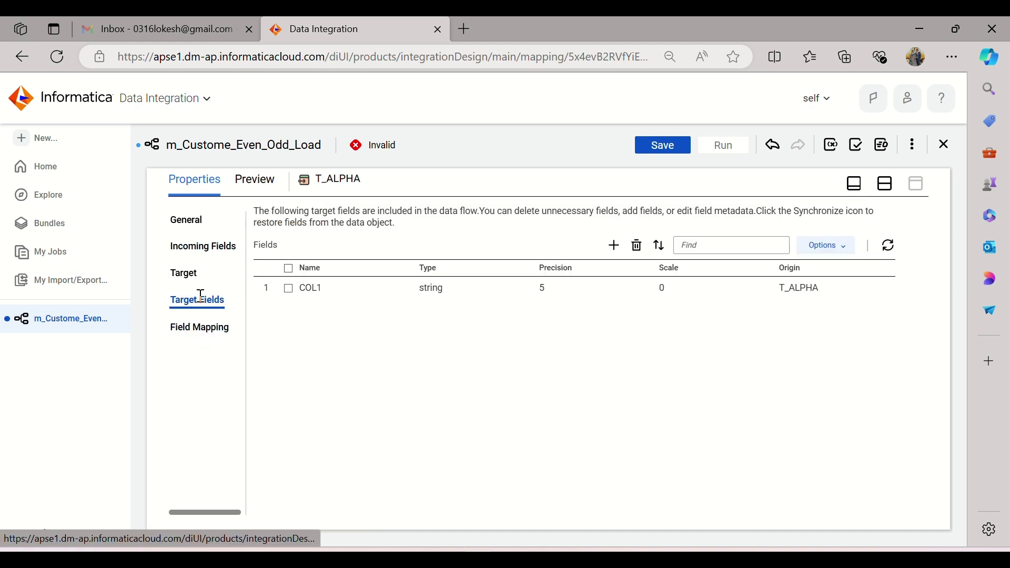
pyautogui.click(198, 337)
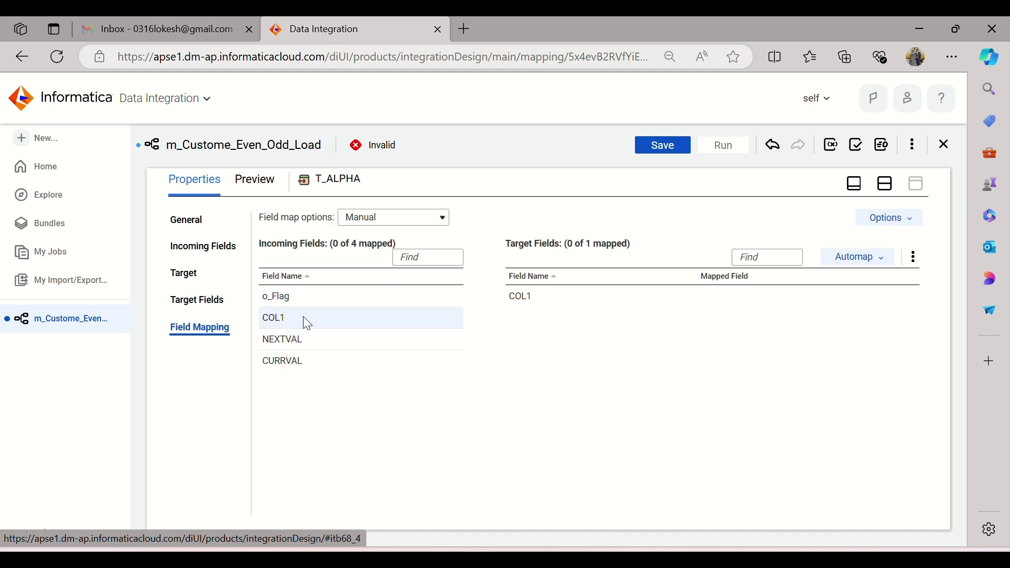
pyautogui.moveTo(305, 321); pyautogui.dragTo(642, 309)
pyautogui.click(886, 184)
# Step: Rename the Target1 transformation fed by the ODD group T_ALPHA1, basing the name on its target object
pyautogui.scroll(-2, 626, 295)
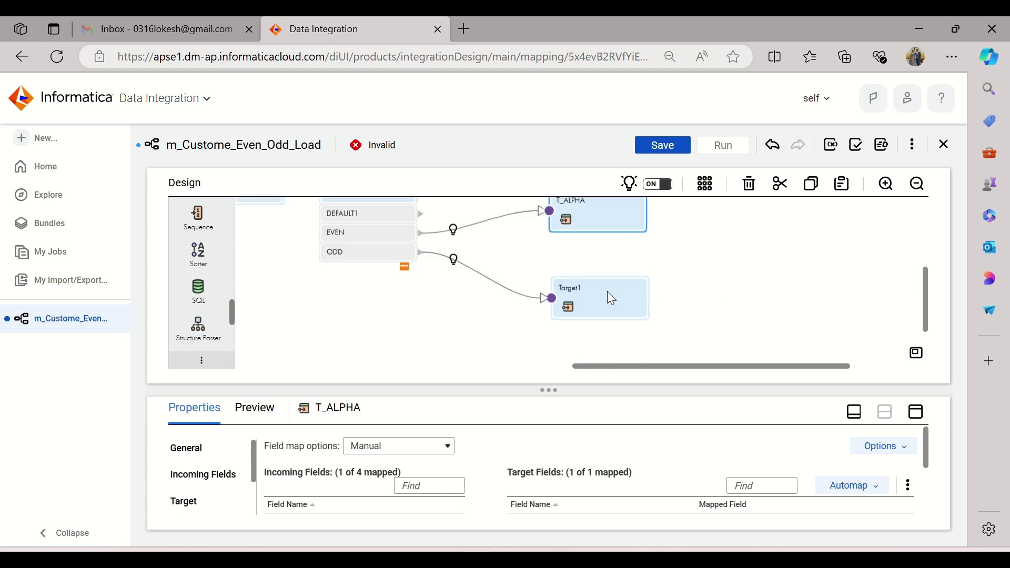
pyautogui.click(611, 297)
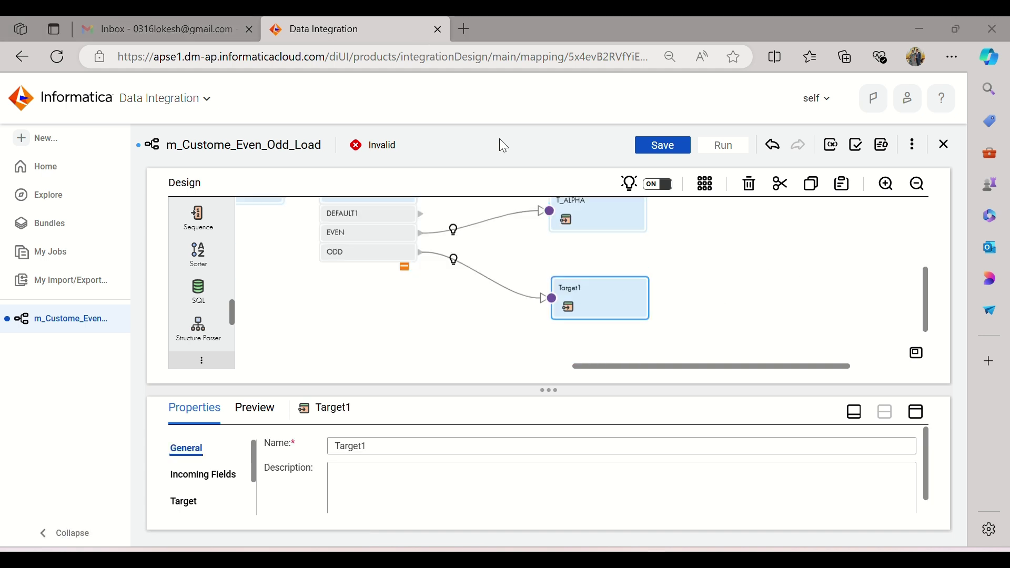
pyautogui.click(916, 411)
pyautogui.click(195, 272)
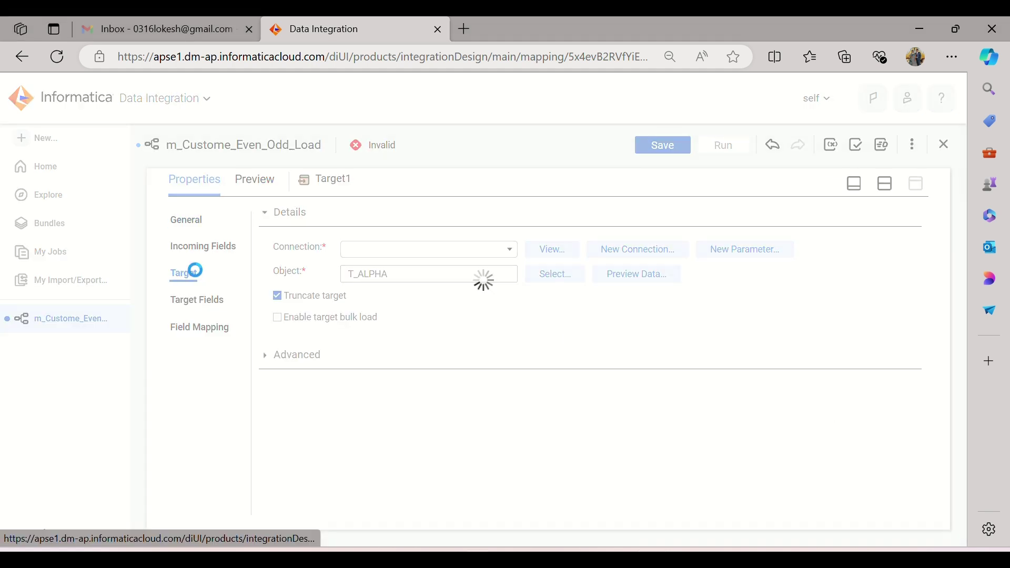
pyautogui.moveTo(401, 300); pyautogui.dragTo(343, 301)
pyautogui.hotkey('ctrl', 'c')
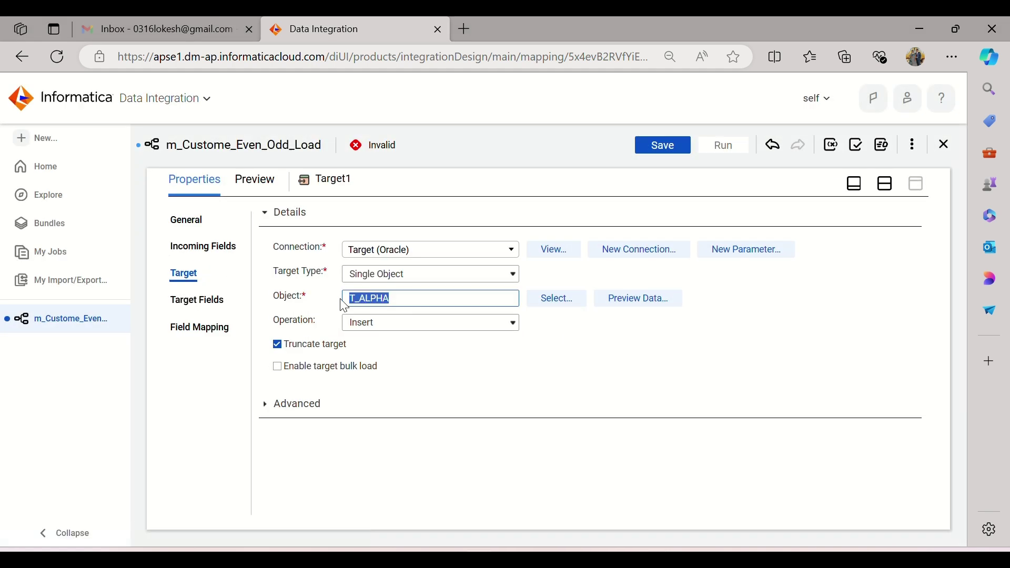
pyautogui.click(185, 223)
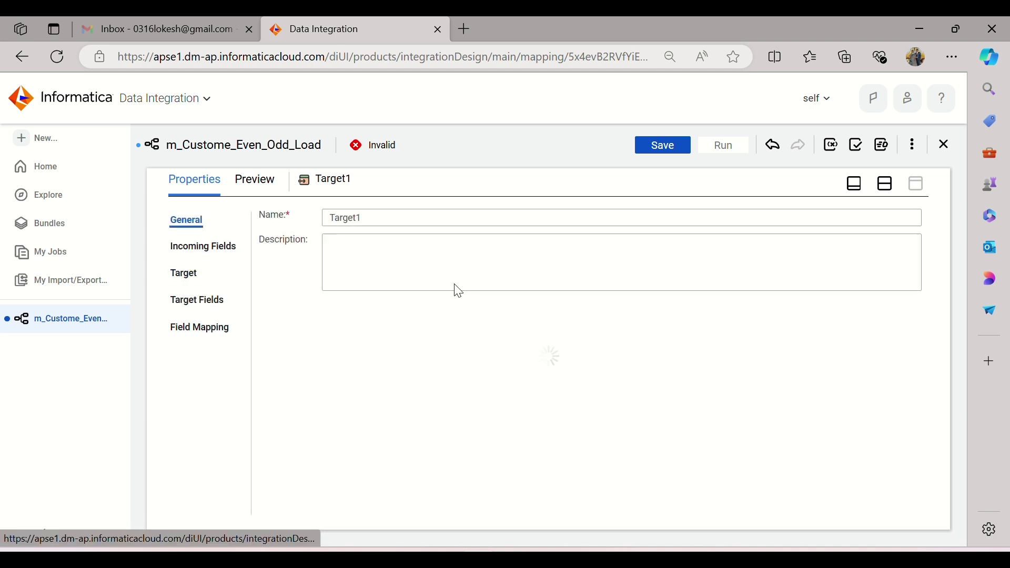
pyautogui.click(357, 218)
pyautogui.moveTo(357, 218); pyautogui.dragTo(310, 219)
pyautogui.hotkey('ctrl', 'v')
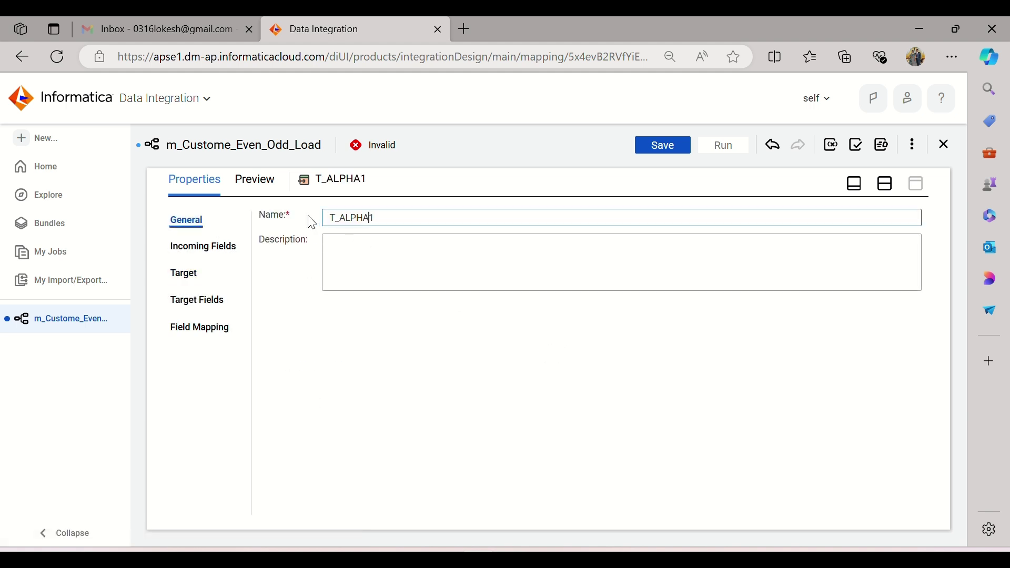
# Step: Map incoming COL1 to target field COL1 in T_ALPHA1 and restore the split view with the canvas
pyautogui.click(218, 302)
pyautogui.click(203, 329)
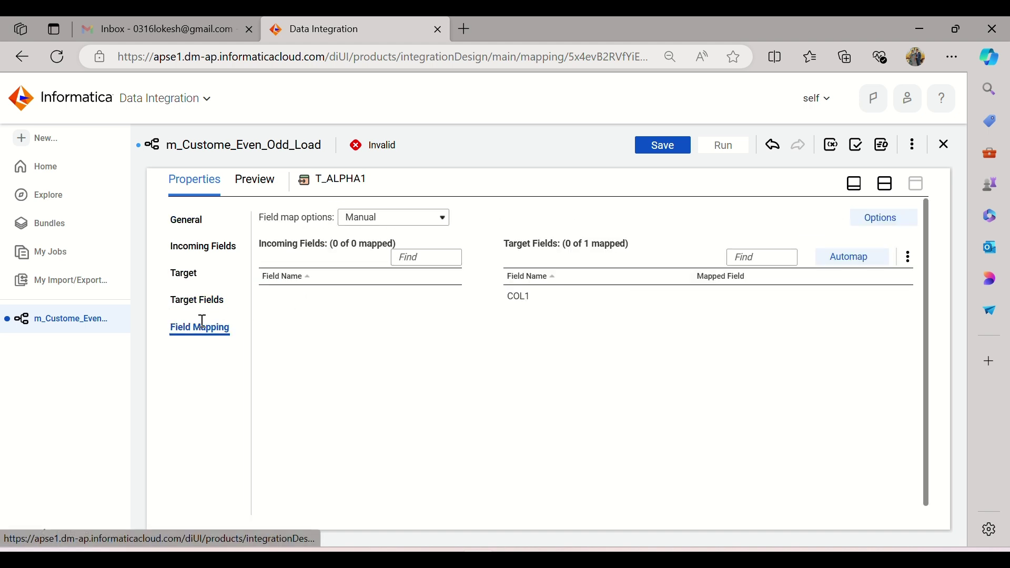
pyautogui.moveTo(346, 321); pyautogui.dragTo(700, 302)
pyautogui.click(887, 185)
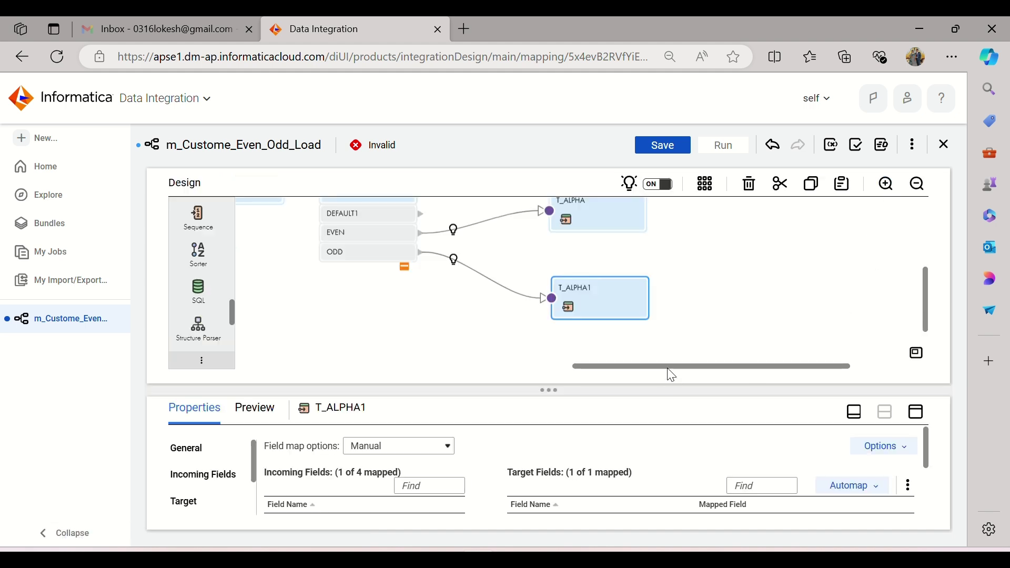
# Step: Check the routing to both targets against the exercise notes in Notepad, return to the mapping and save it
pyautogui.moveTo(667, 367); pyautogui.dragTo(585, 367)
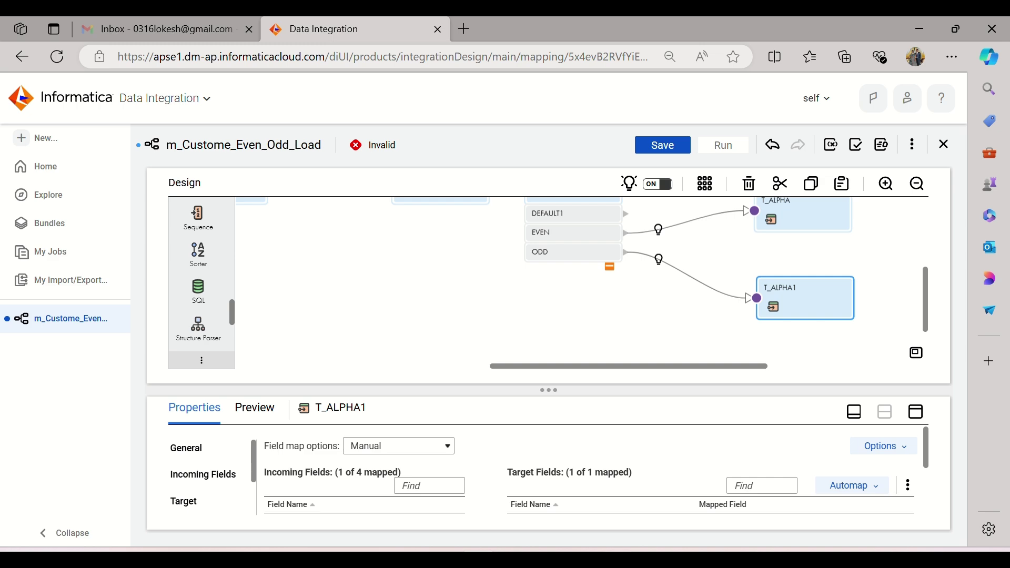
pyautogui.hotkey('alt', 'Tab')
pyautogui.click(602, 363)
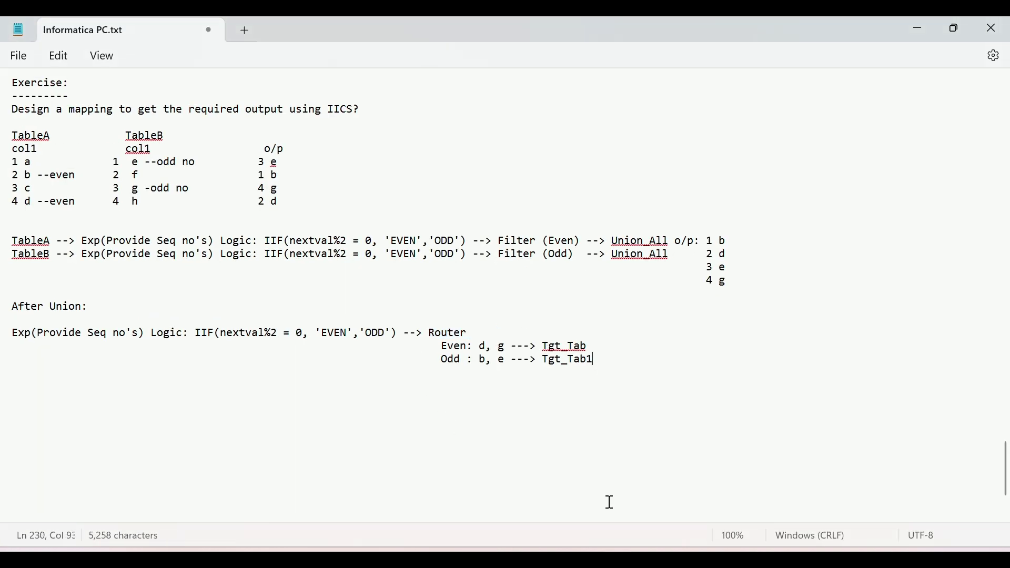
pyautogui.hotkey('alt', 'Tab')
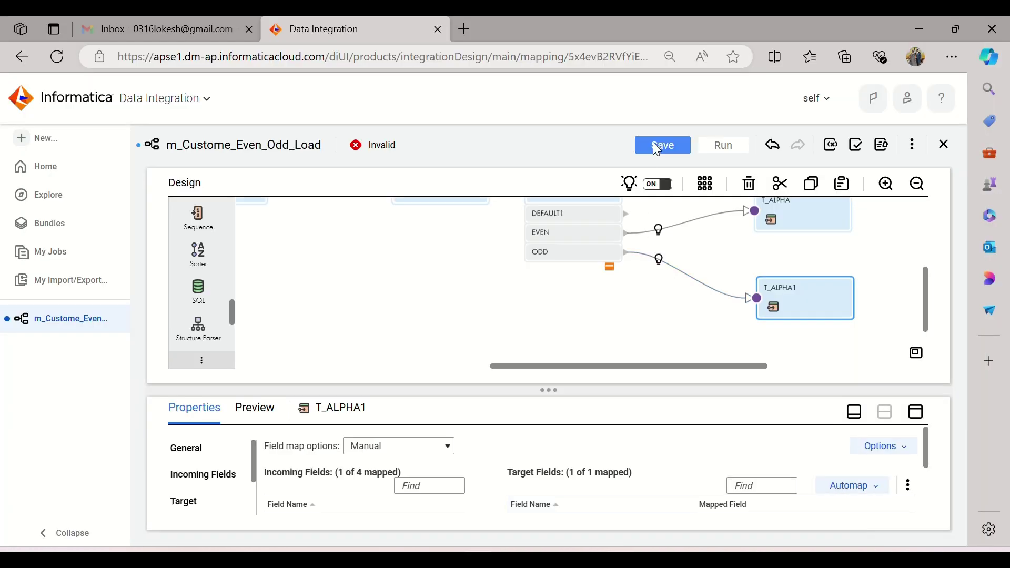
pyautogui.click(655, 147)
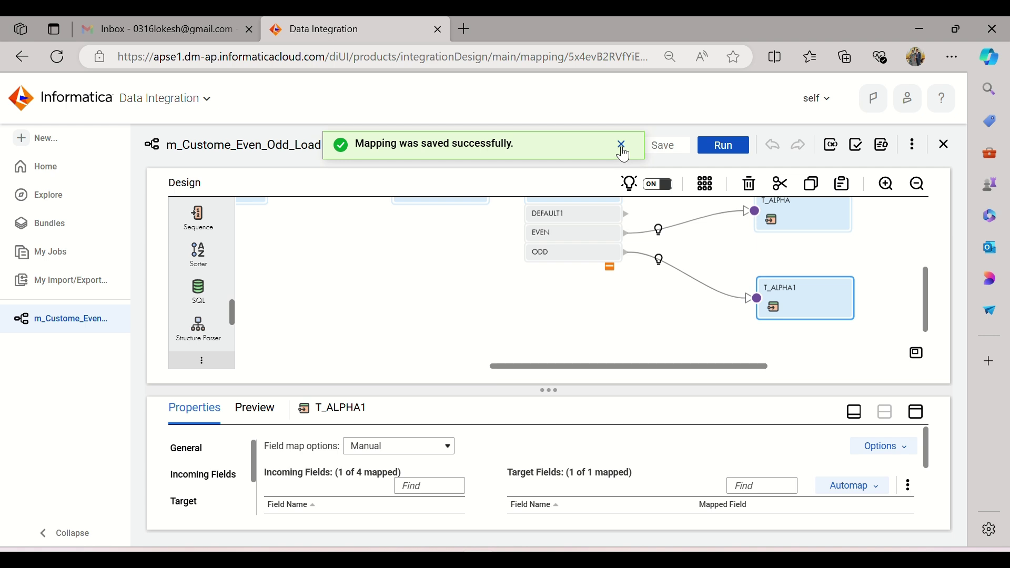
pyautogui.click(622, 145)
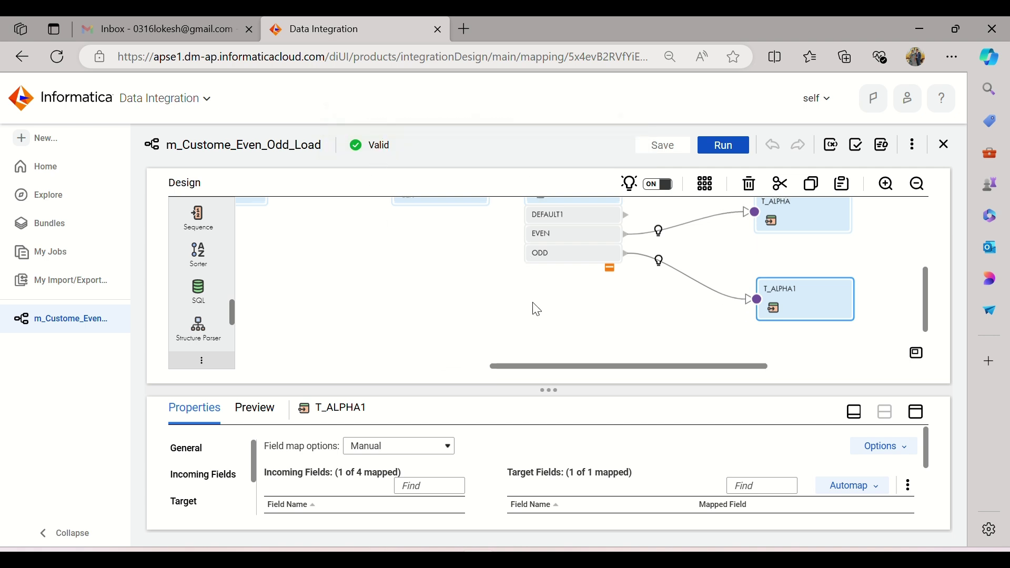
# Step: Review the flow from the filters through the Union to the Router, open the Union's properties, and switch to the Notepad exercise notes
pyautogui.scroll(2, 553, 270)
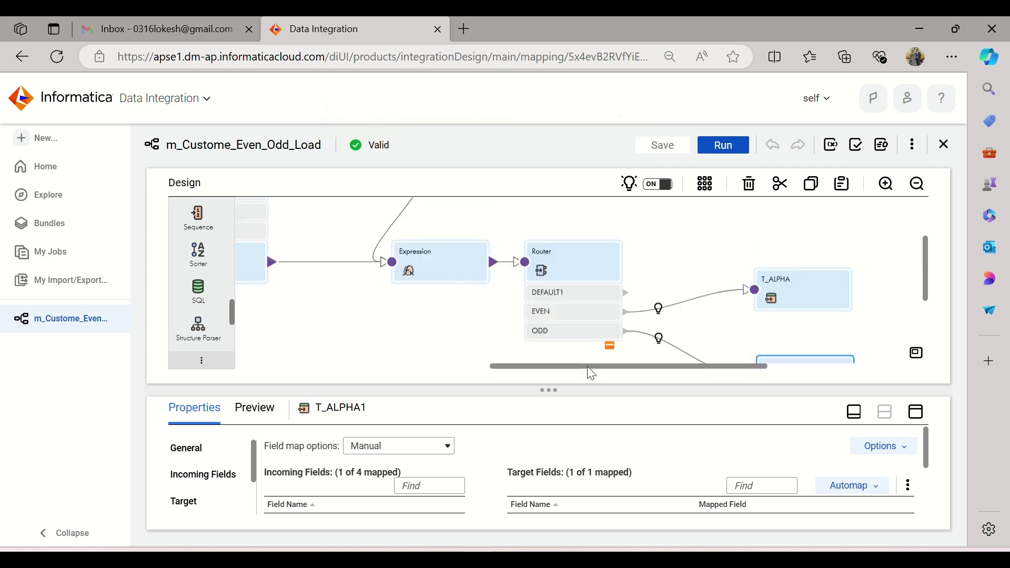
pyautogui.moveTo(588, 366); pyautogui.dragTo(466, 365)
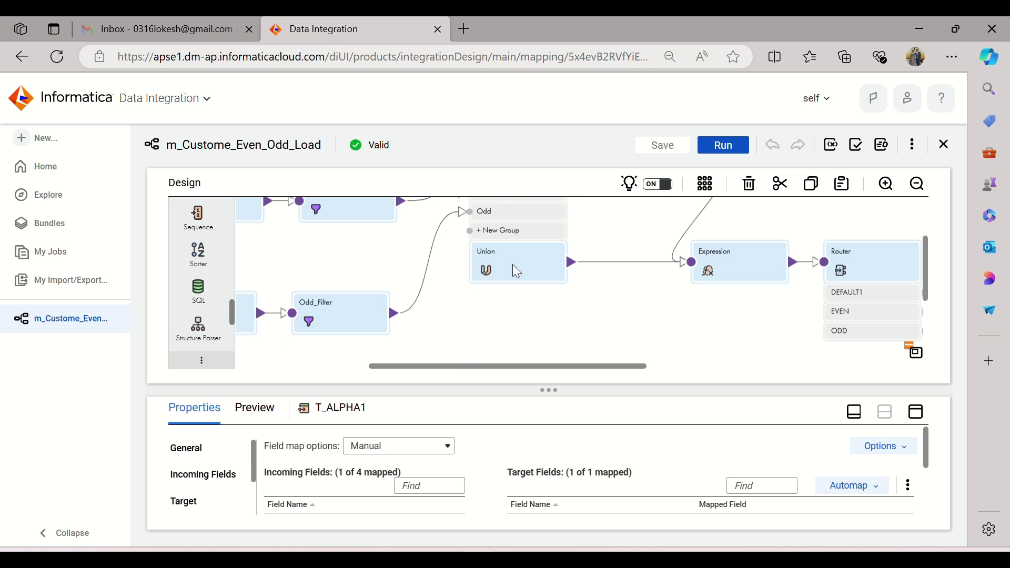
pyautogui.scroll(2, 526, 272)
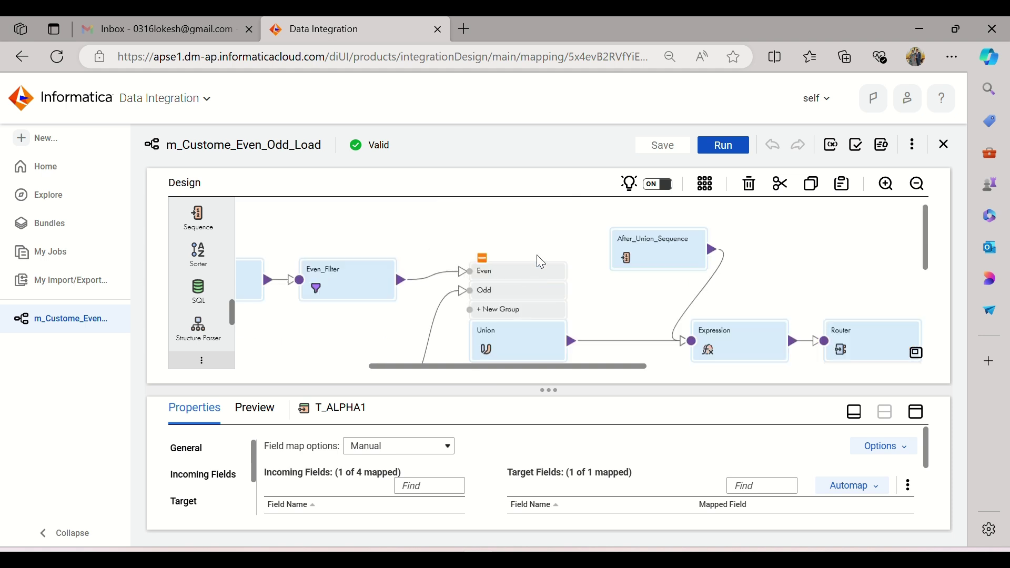
pyautogui.click(519, 337)
pyautogui.scroll(-2, 613, 301)
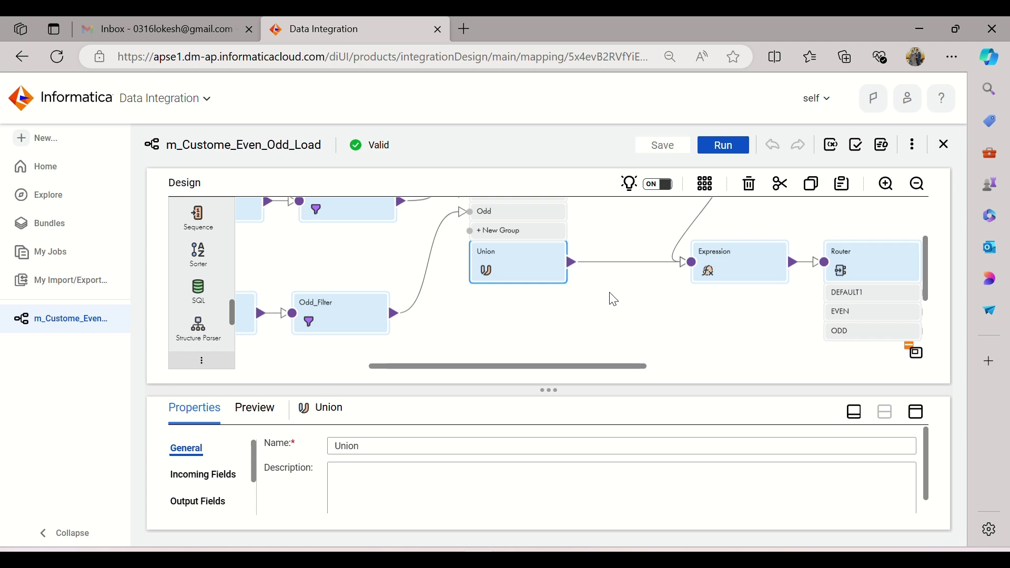
pyautogui.click(918, 416)
pyautogui.hotkey('alt', 'Tab')
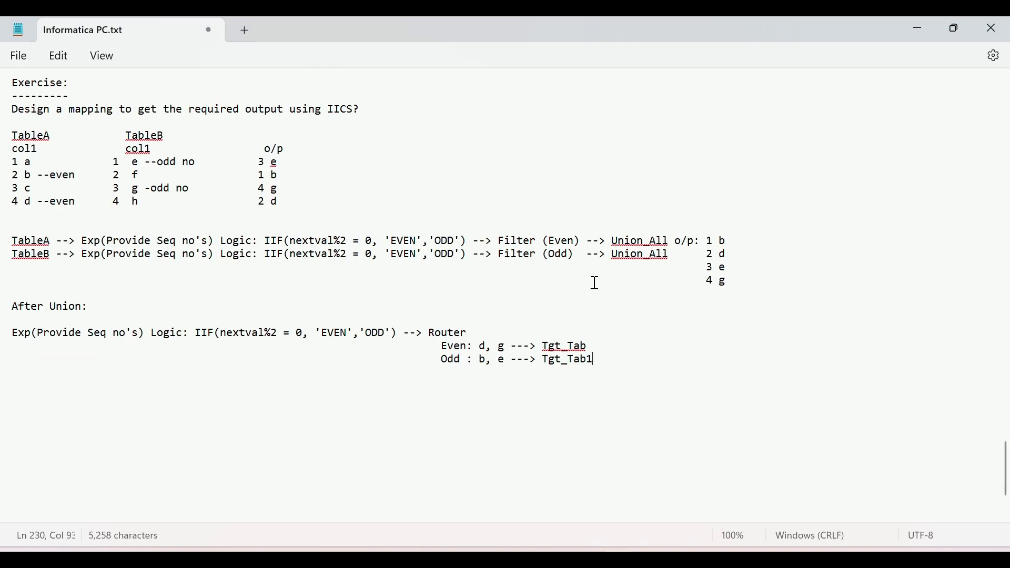
# Step: Run a data preview of the Union with 100 rows and compare it with the expected union output in the Notepad exercise notes
pyautogui.moveTo(713, 241); pyautogui.dragTo(739, 291)
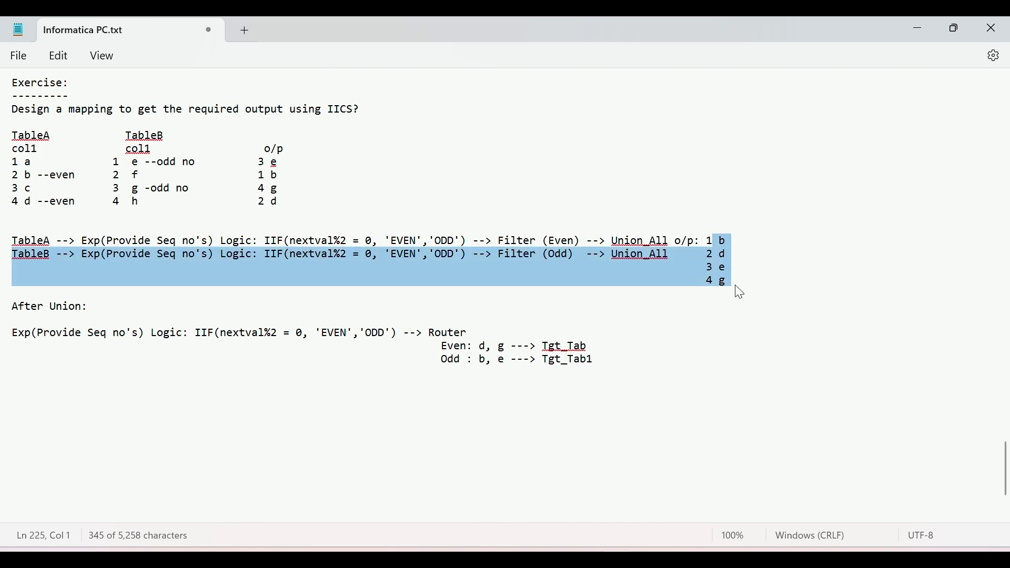
pyautogui.click(655, 356)
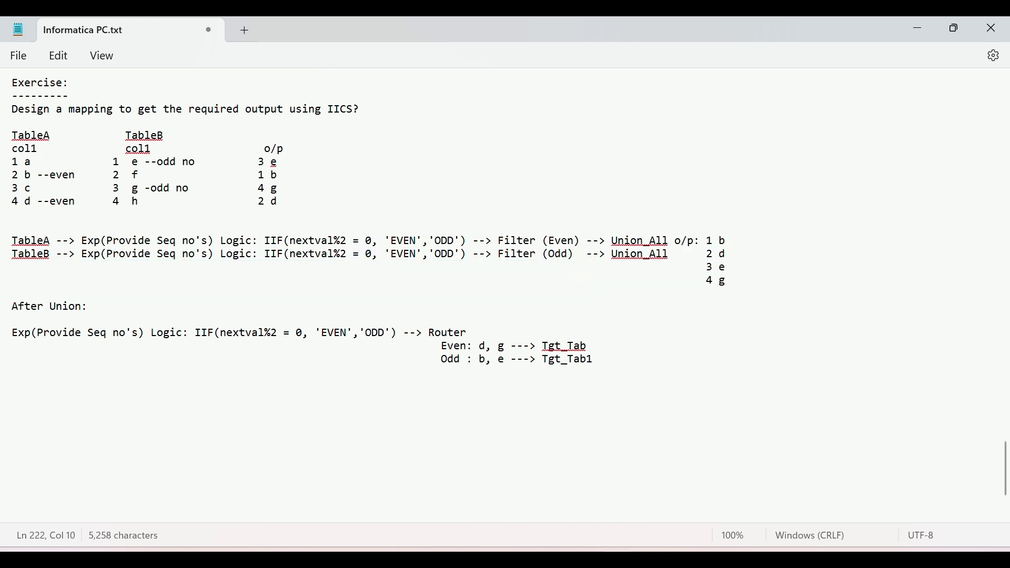
pyautogui.hotkey('alt', 'Tab')
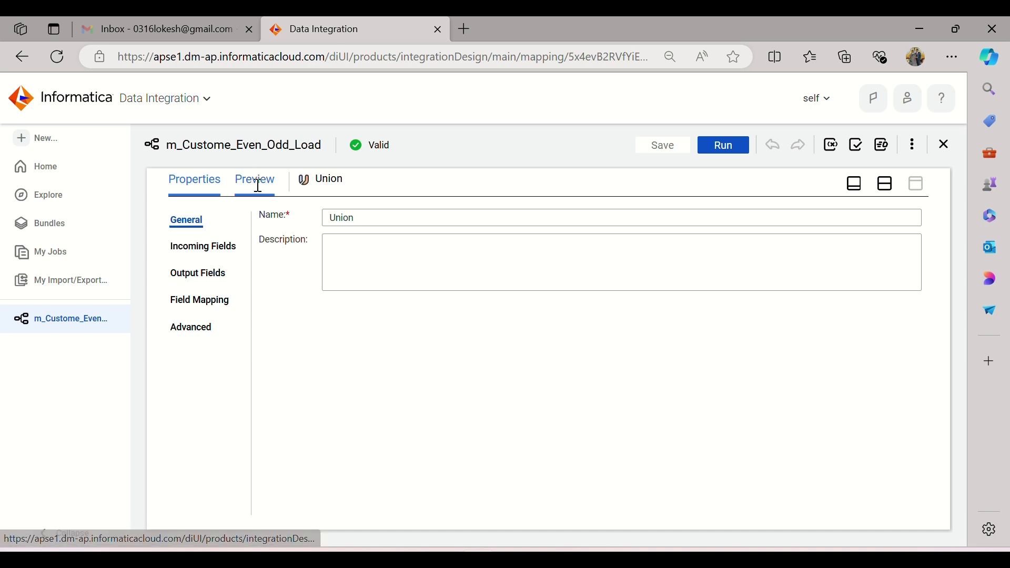
pyautogui.click(264, 186)
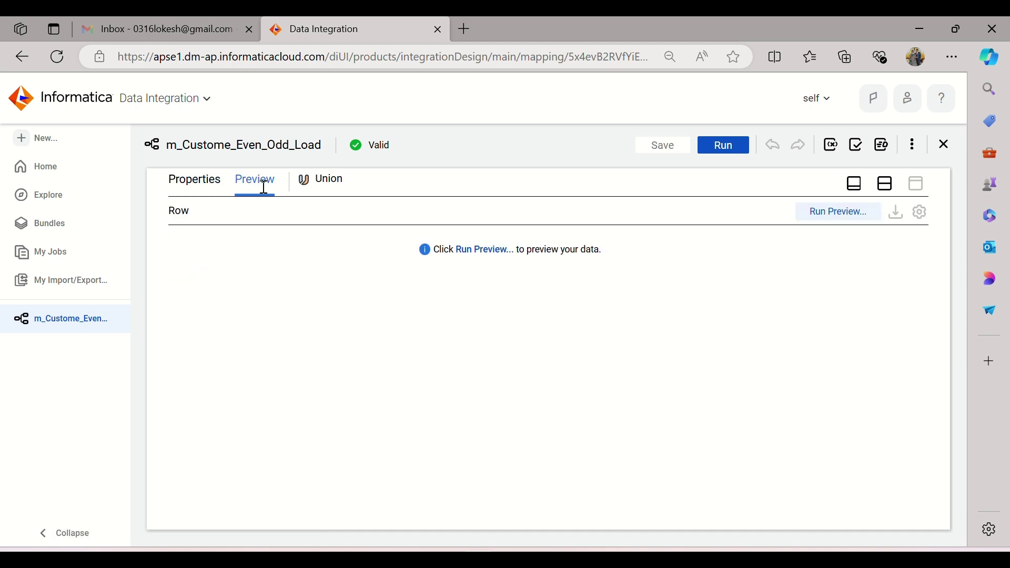
pyautogui.click(502, 251)
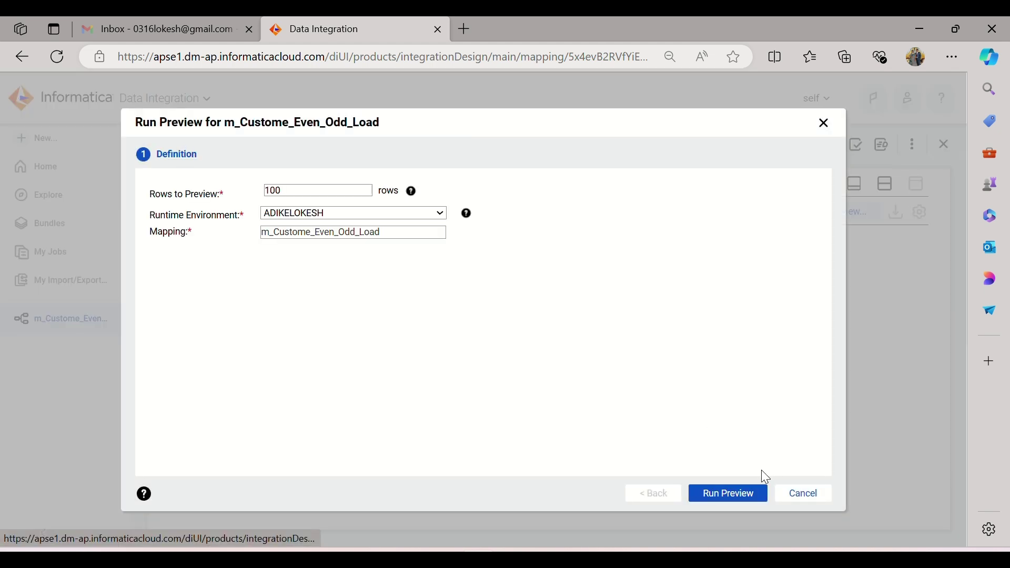
pyautogui.click(748, 495)
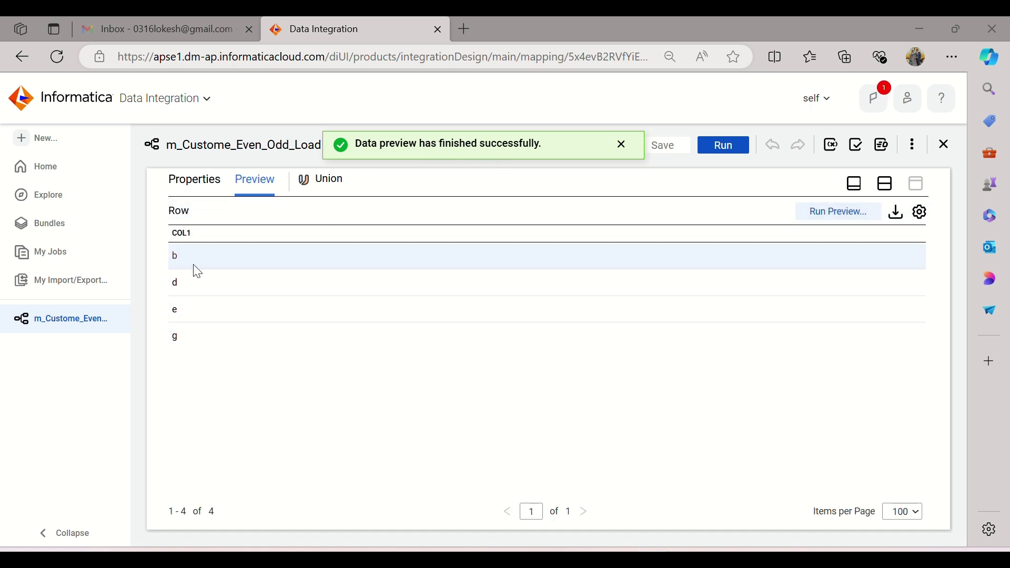
pyautogui.hotkey('alt', 'Tab')
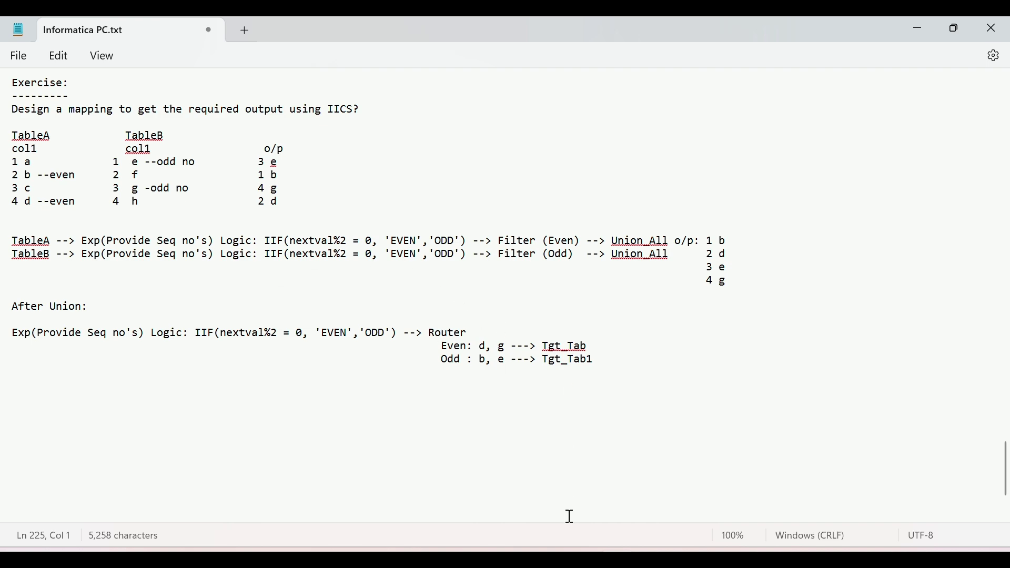
pyautogui.click(477, 560)
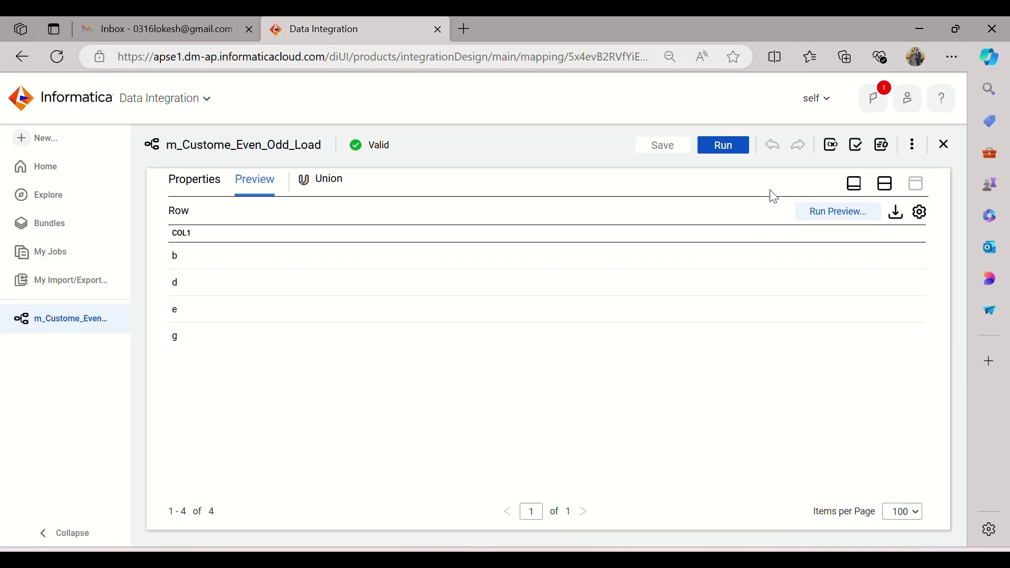
# Step: Return to the canvas, select the Router and run a data preview of it with the default preview settings
pyautogui.click(195, 180)
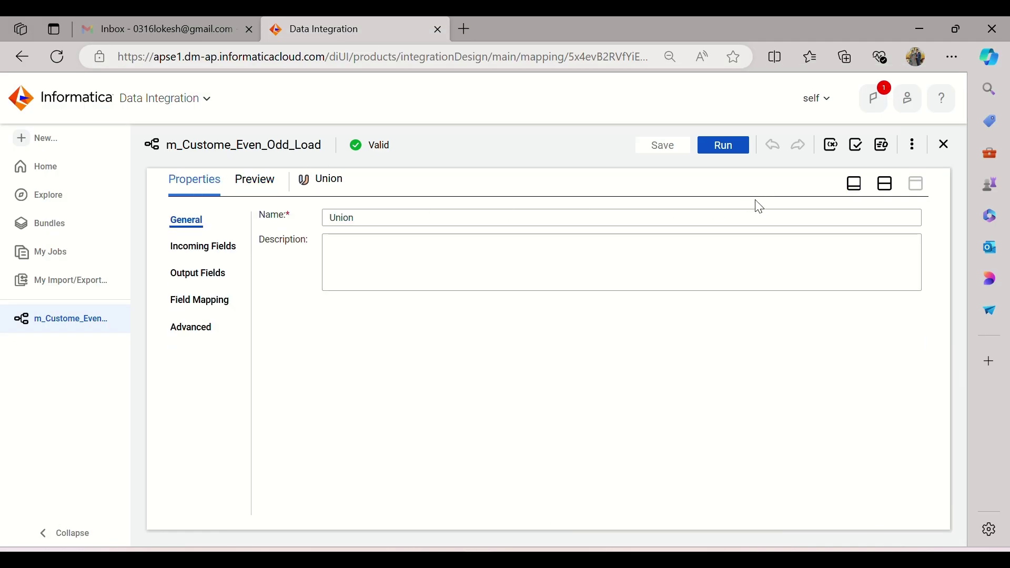
pyautogui.click(886, 183)
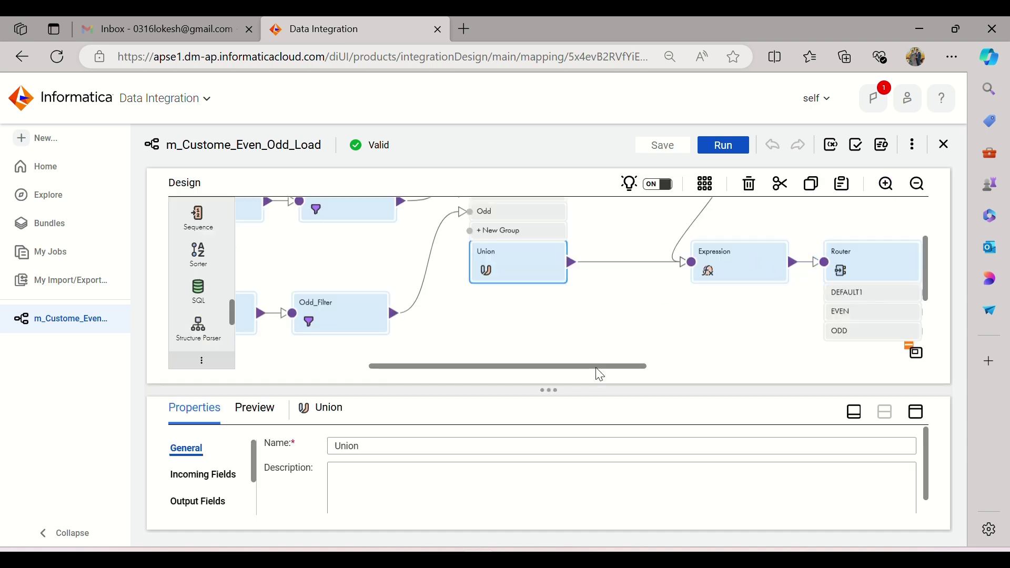
pyautogui.moveTo(598, 369); pyautogui.dragTo(761, 376)
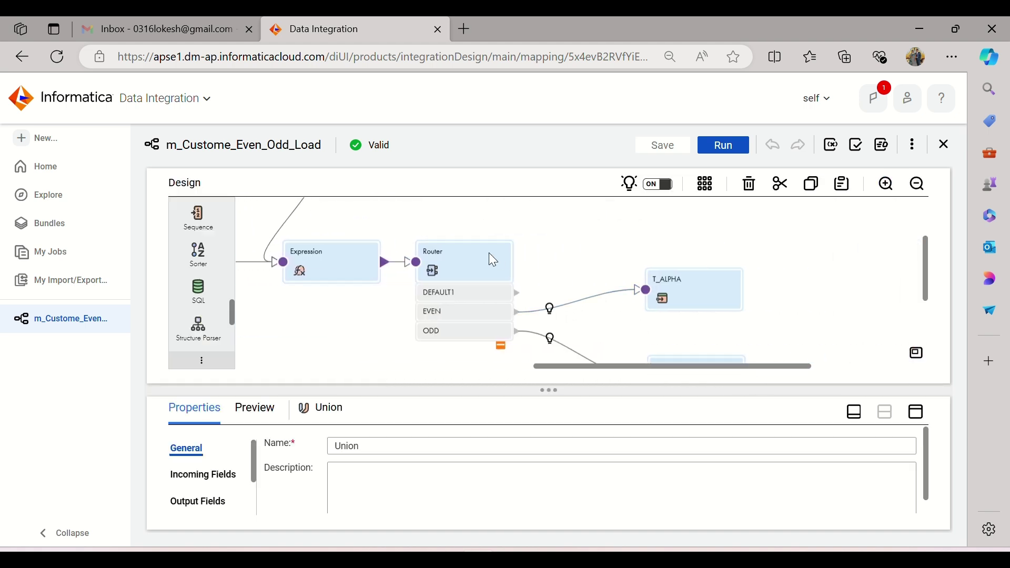
pyautogui.click(507, 277)
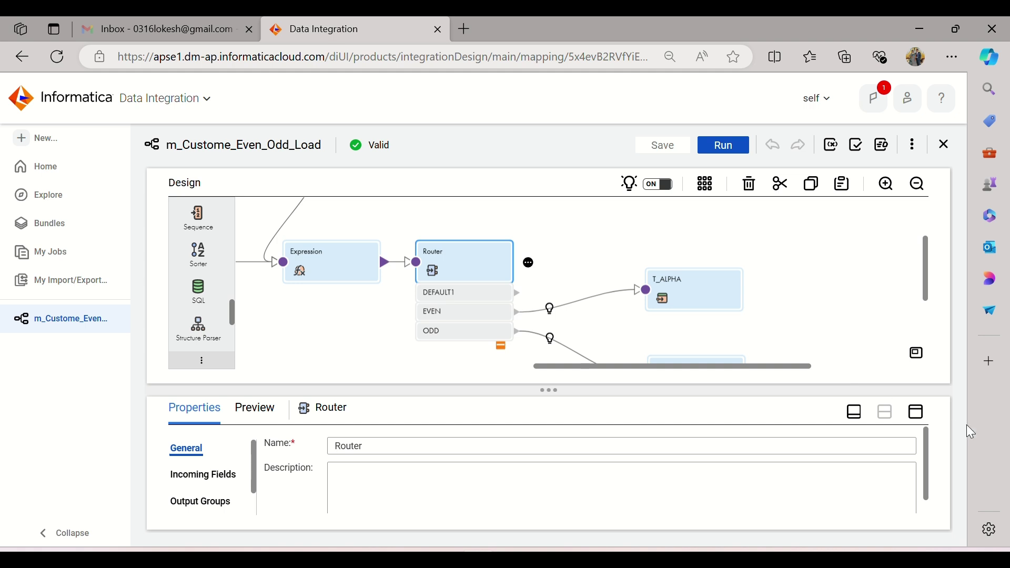
pyautogui.click(916, 412)
pyautogui.click(263, 182)
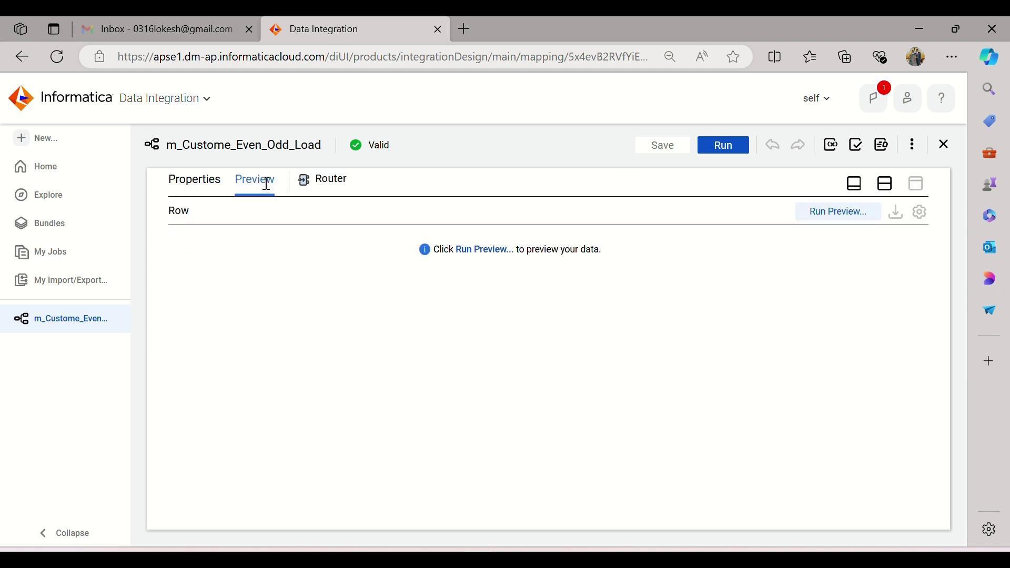
pyautogui.click(489, 251)
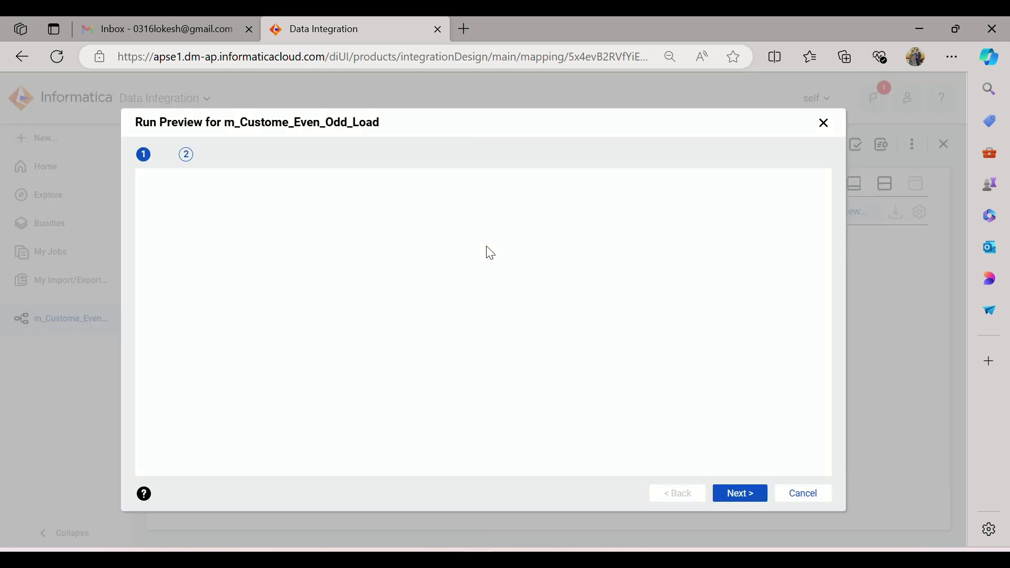
pyautogui.click(749, 491)
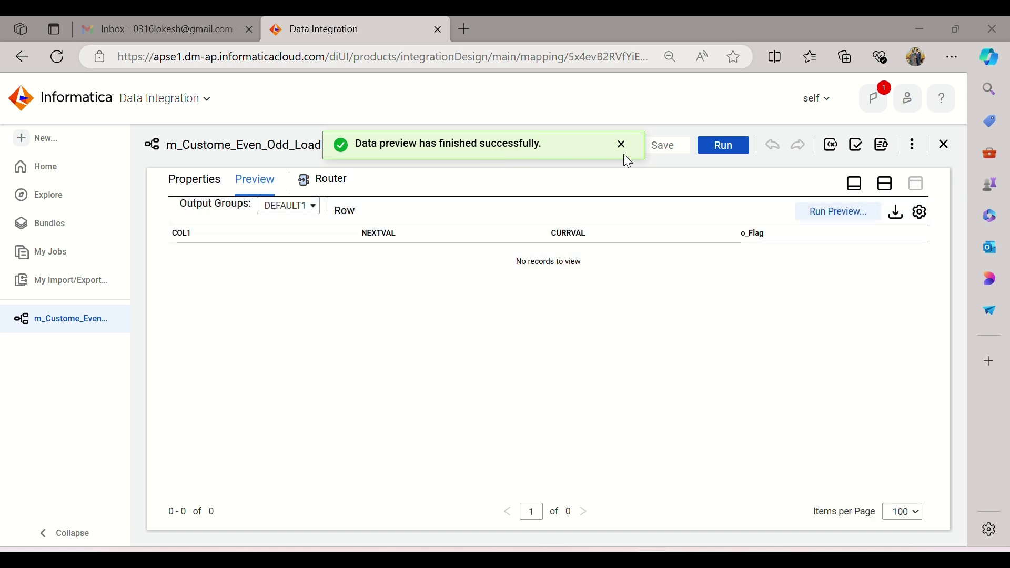
pyautogui.click(624, 153)
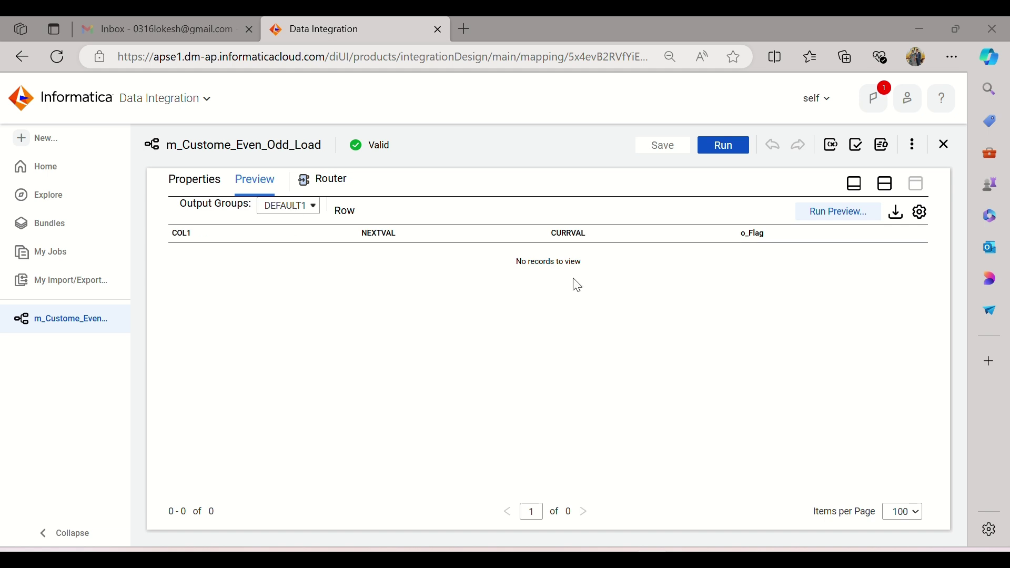
# Step: Examine the Router's preview rows for the EVEN output group and for the ODD output group
pyautogui.click(314, 209)
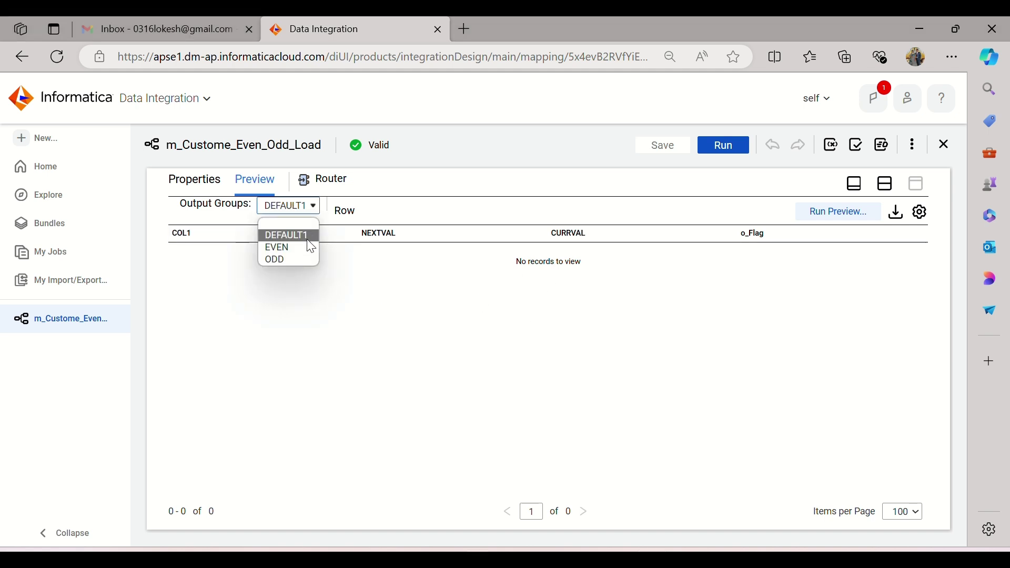
pyautogui.click(307, 250)
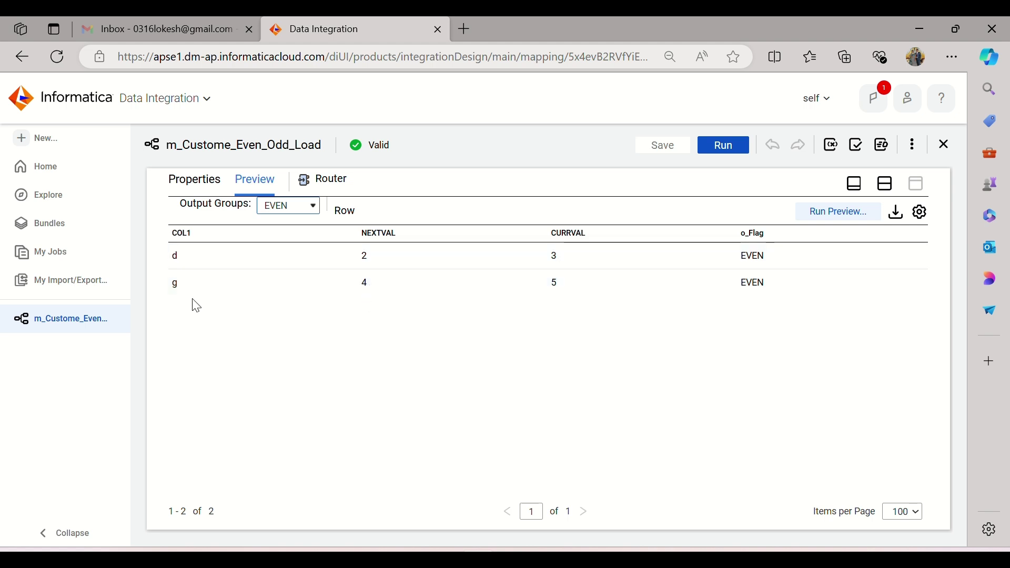
pyautogui.click(289, 206)
pyautogui.click(285, 259)
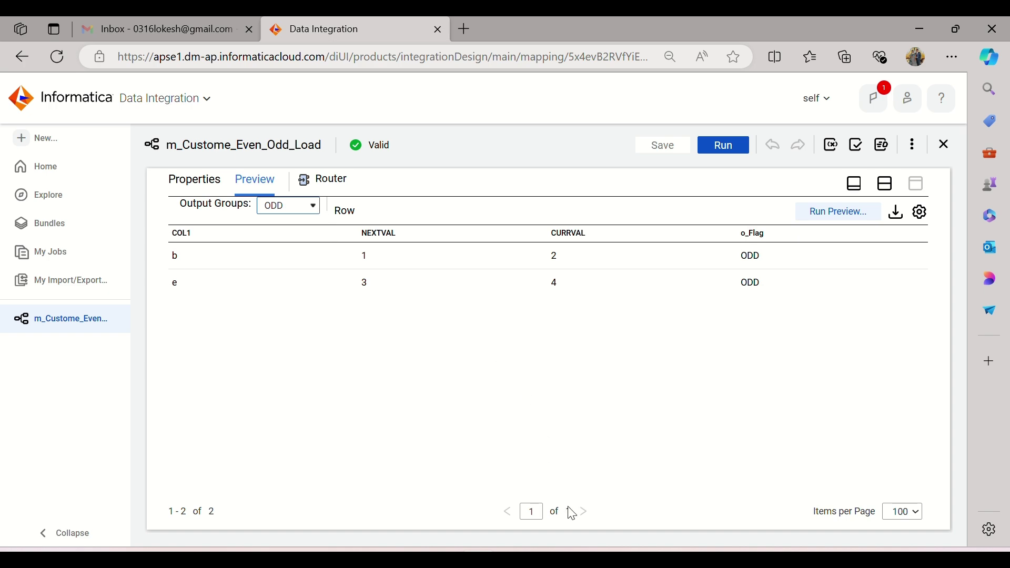
# Step: Compare the Router preview with the Even and Odd target lines in the Notepad exercise notes and return to the mapping
pyautogui.click(618, 559)
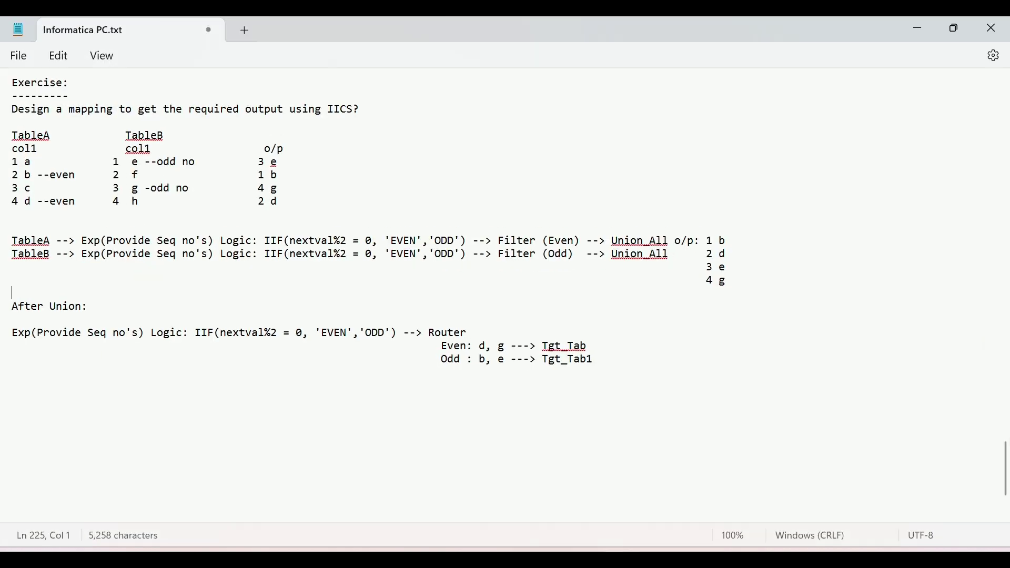
pyautogui.moveTo(480, 347); pyautogui.dragTo(500, 367)
pyautogui.click(473, 379)
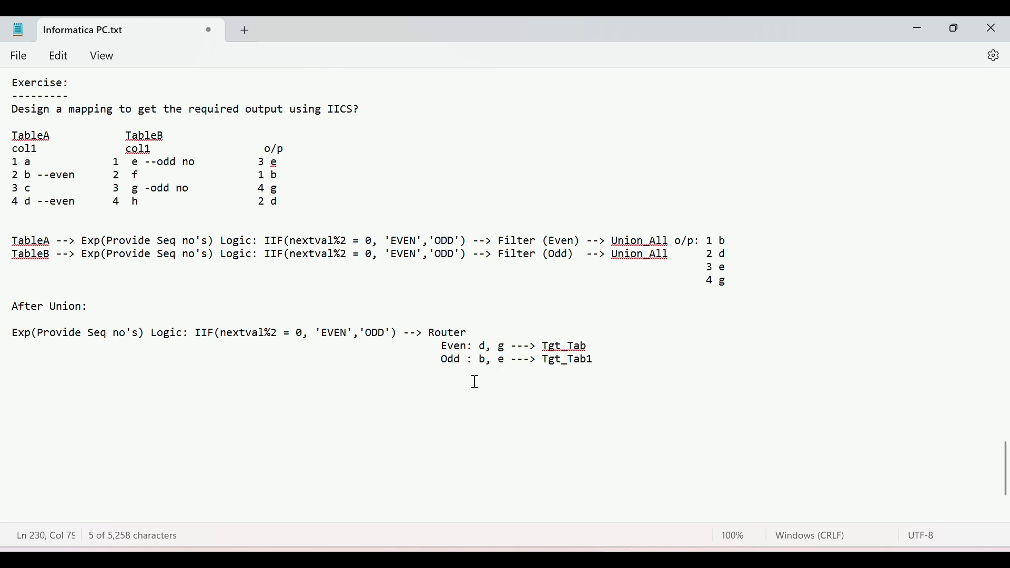
pyautogui.click(477, 558)
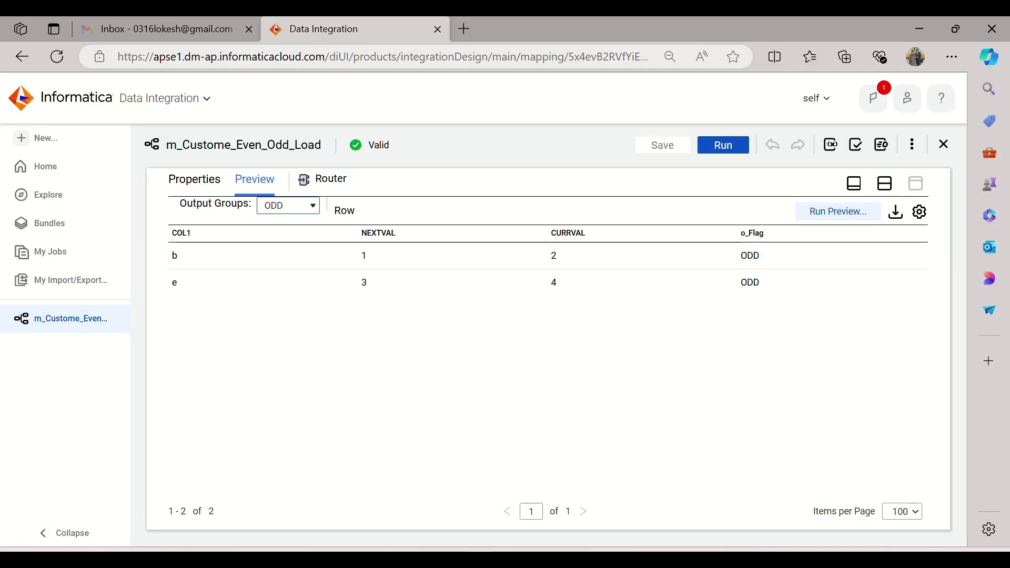
pyautogui.click(293, 204)
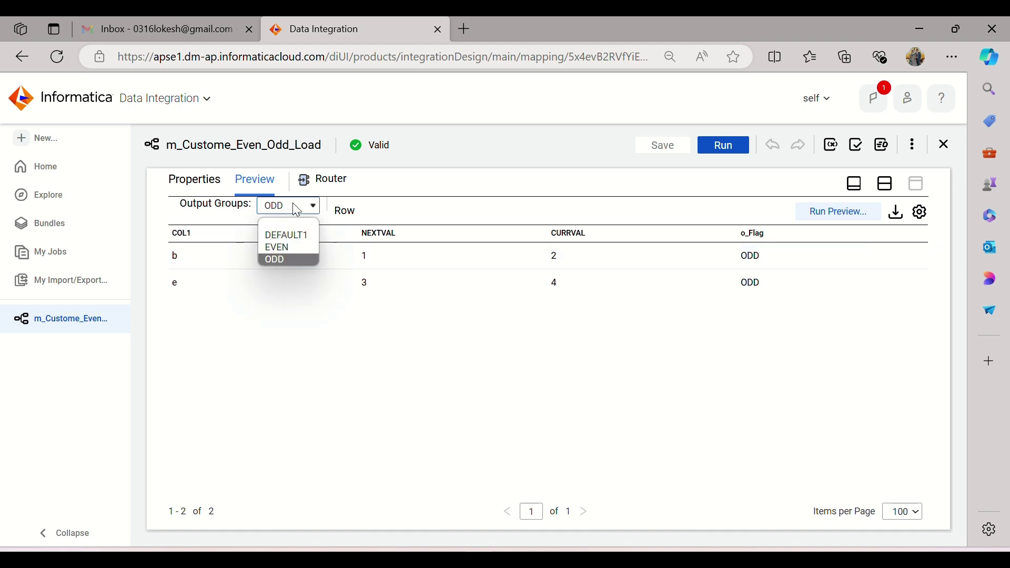
pyautogui.click(403, 314)
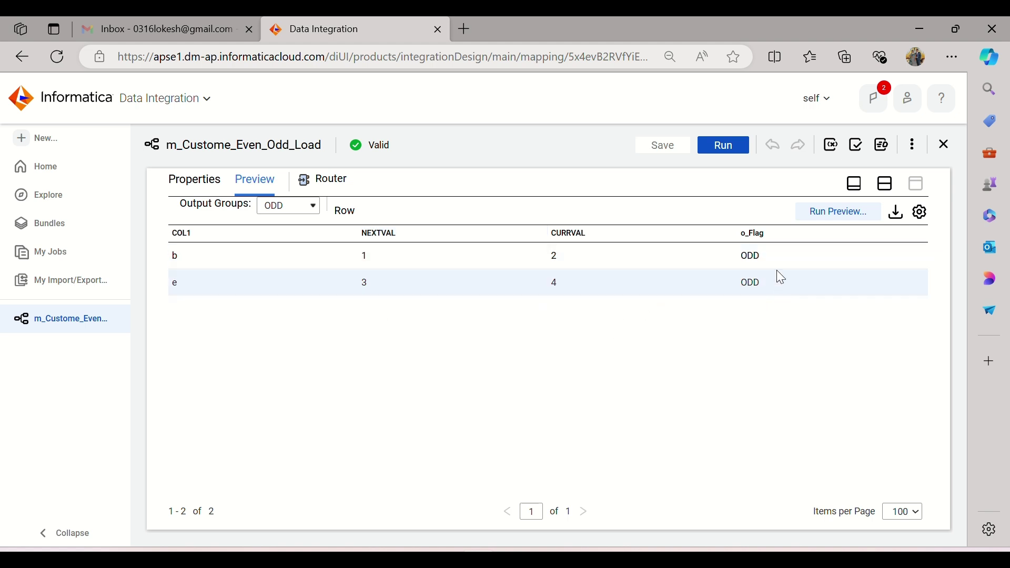
# Step: Review the Router's output group conditions and incoming fields against its previewed columns
pyautogui.click(191, 178)
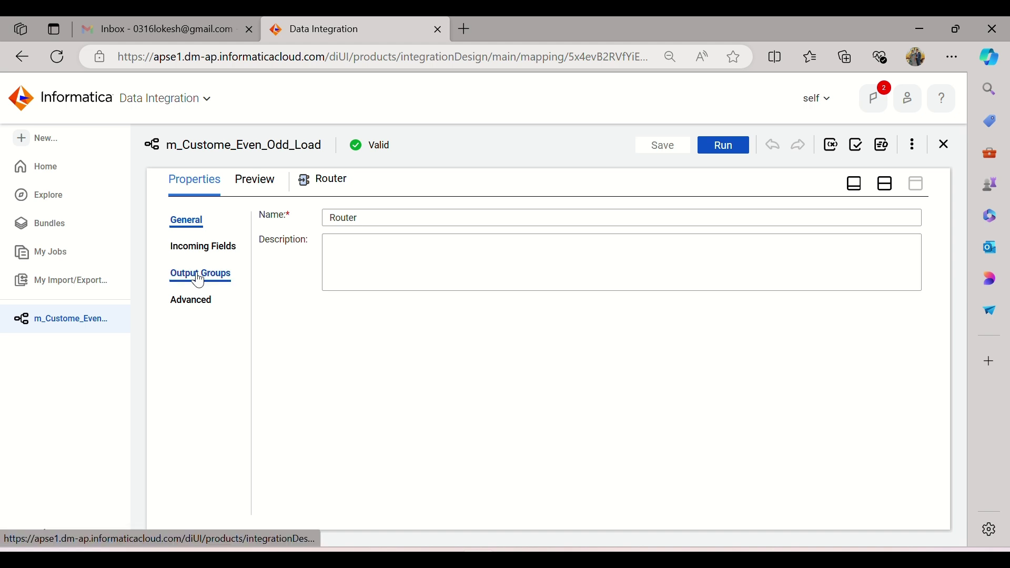
pyautogui.click(199, 278)
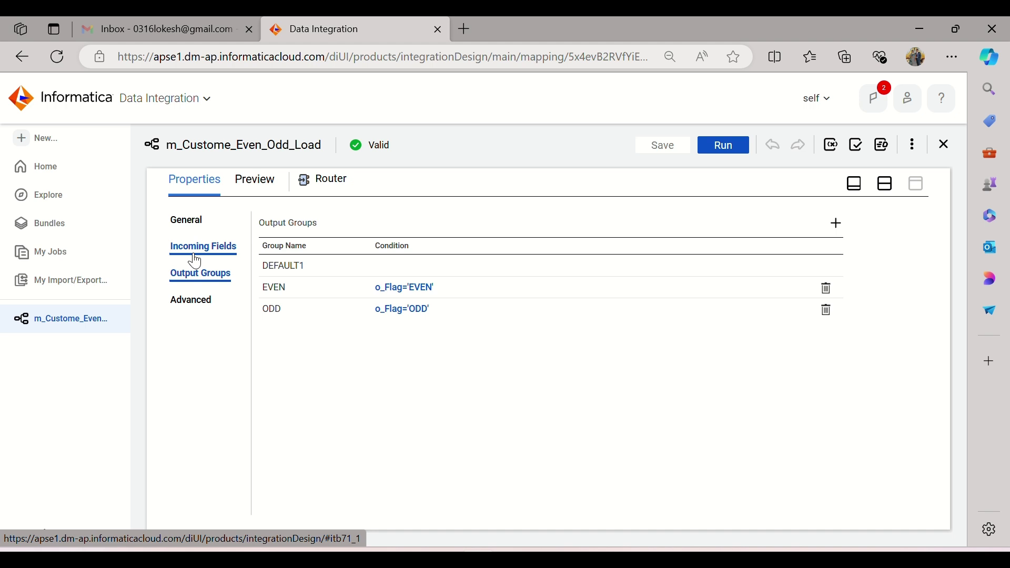
pyautogui.click(196, 261)
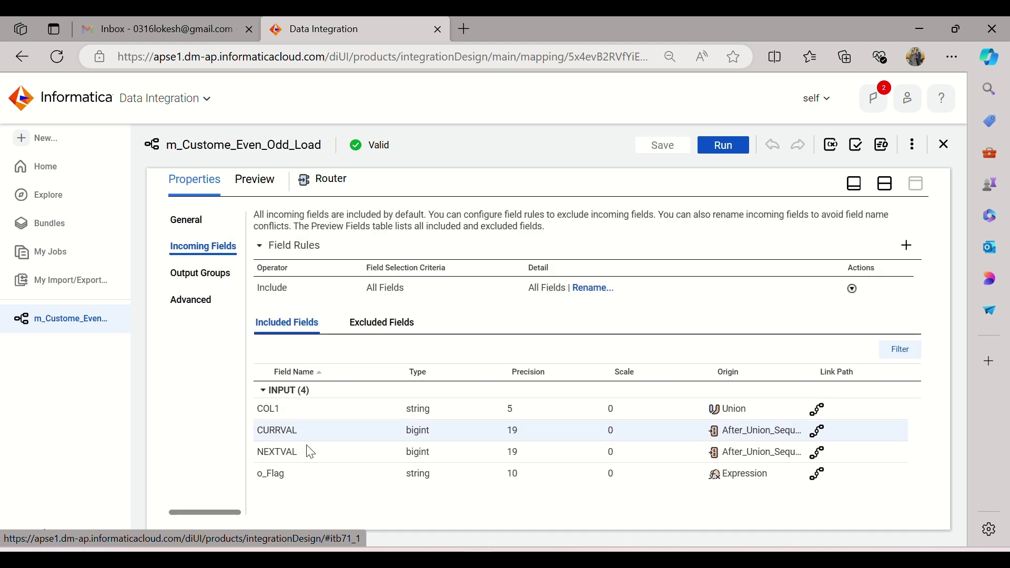
pyautogui.click(265, 186)
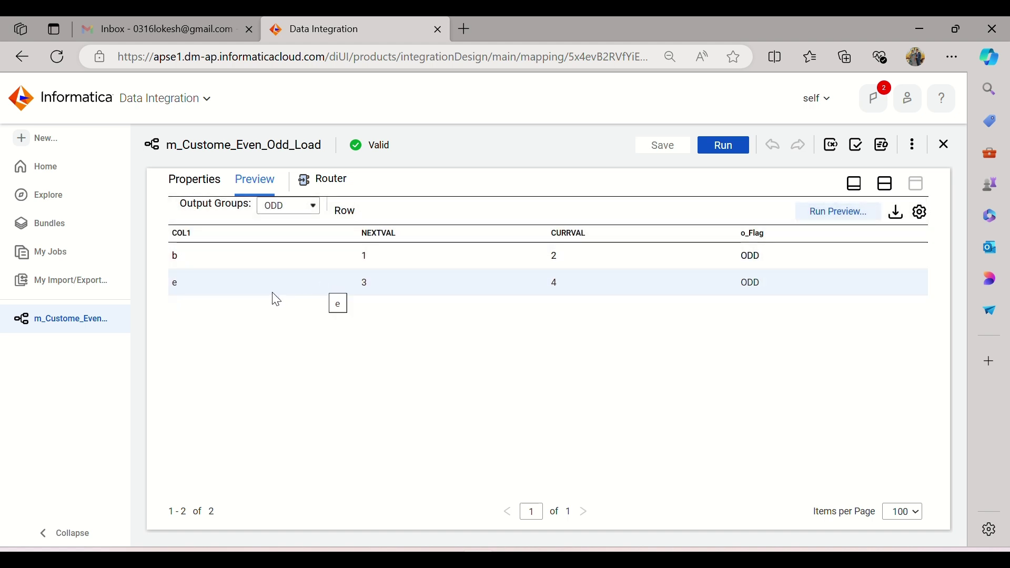
pyautogui.click(208, 179)
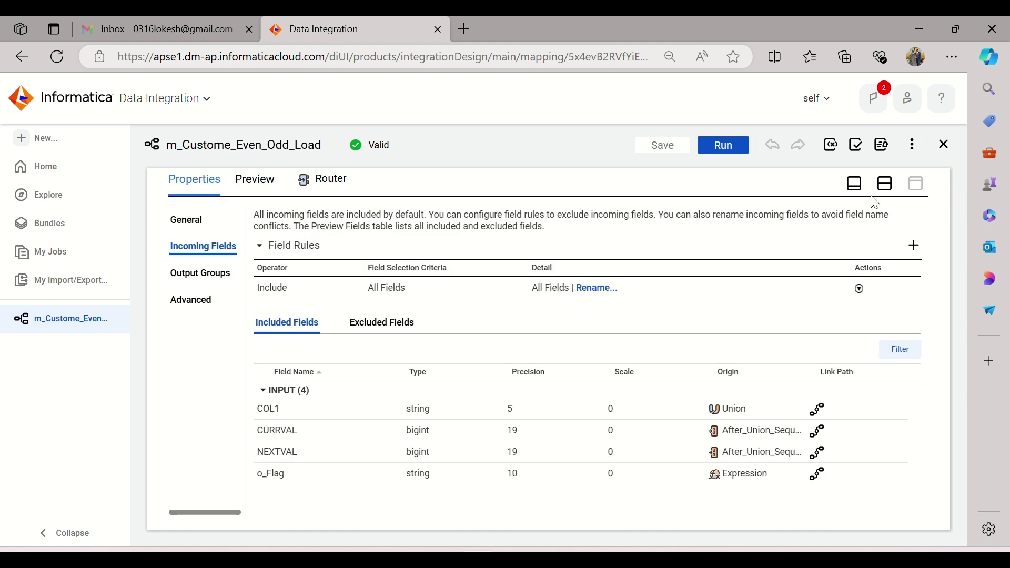
# Step: Open the T_ALPHA target from the canvas and review its incoming fields, target settings, target fields and field mapping
pyautogui.click(885, 184)
pyautogui.click(699, 292)
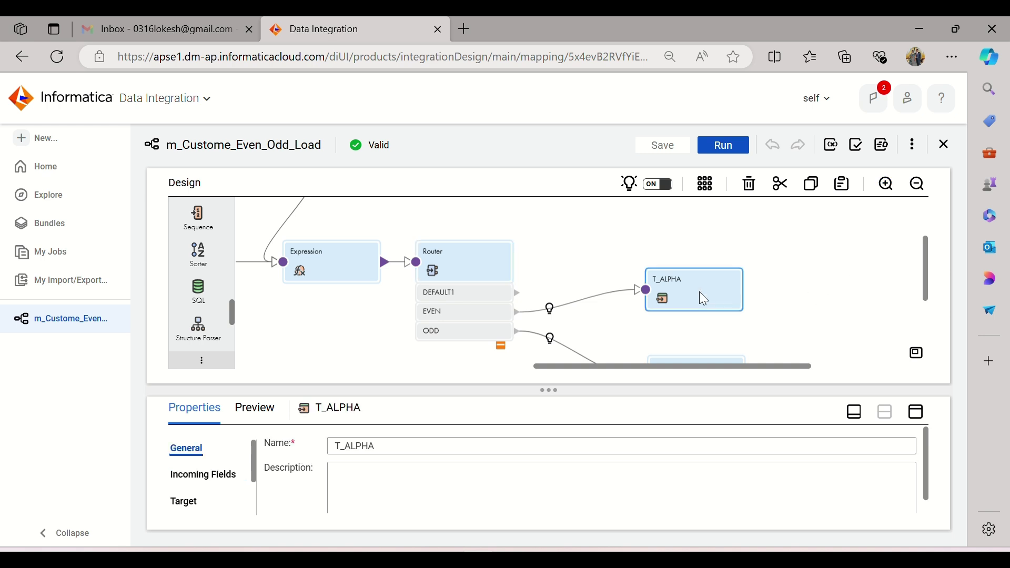
pyautogui.click(916, 412)
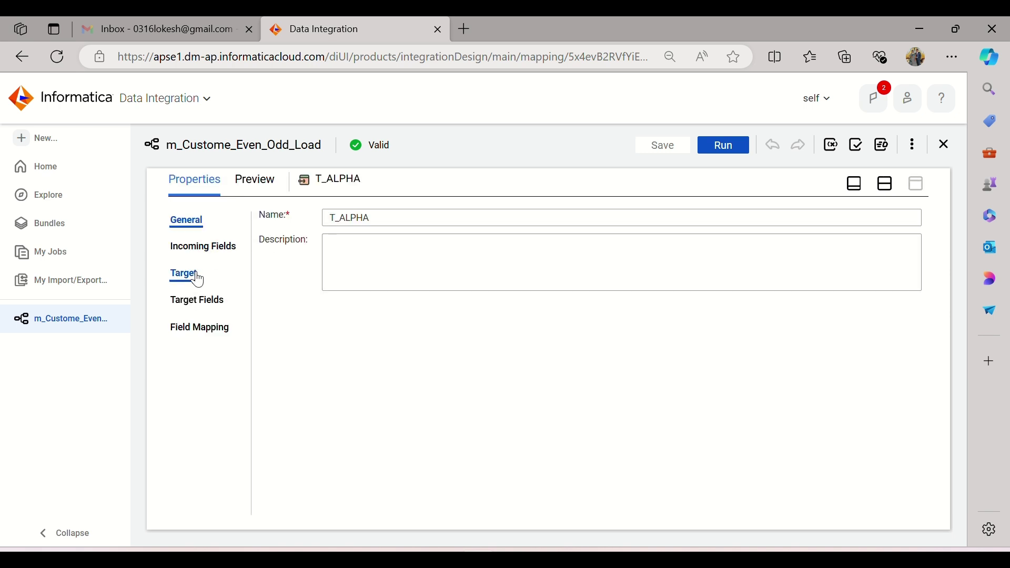
pyautogui.click(201, 247)
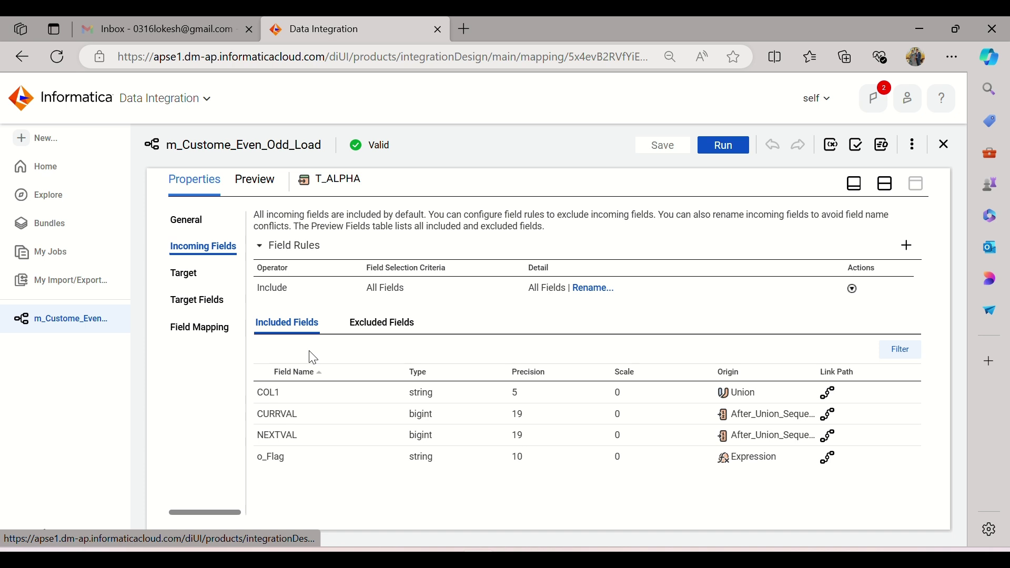
pyautogui.click(197, 301)
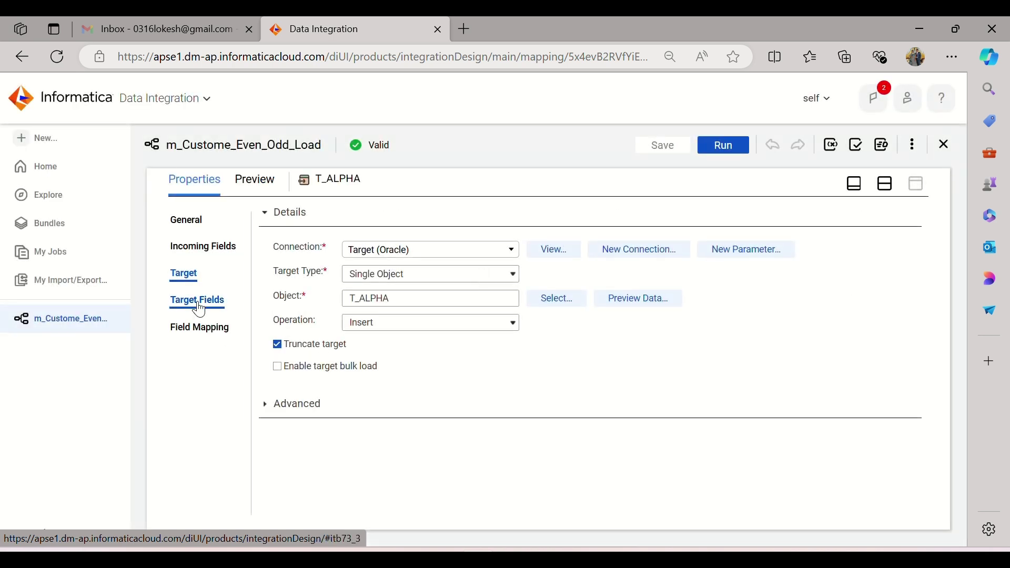
pyautogui.click(200, 304)
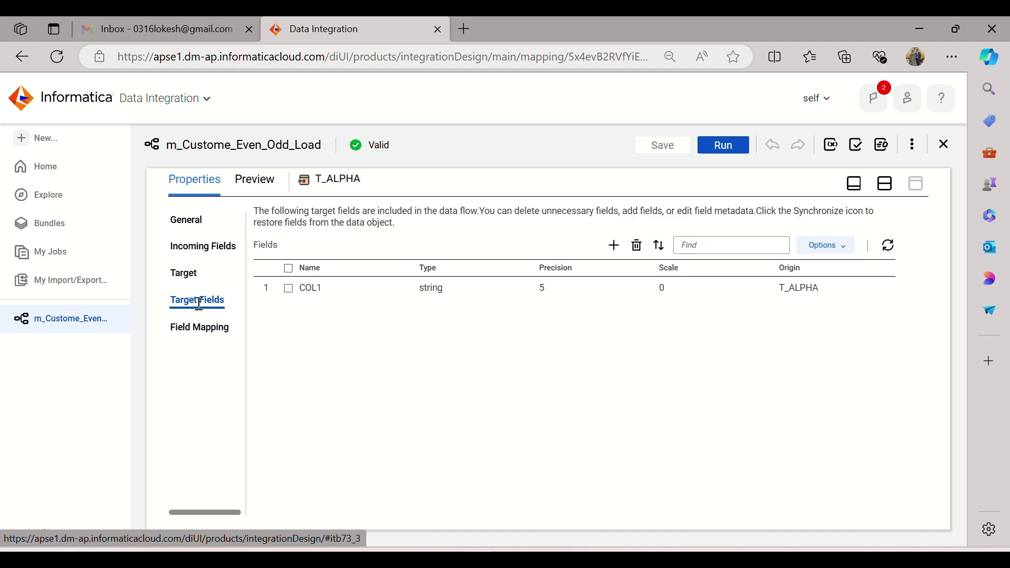
pyautogui.click(199, 327)
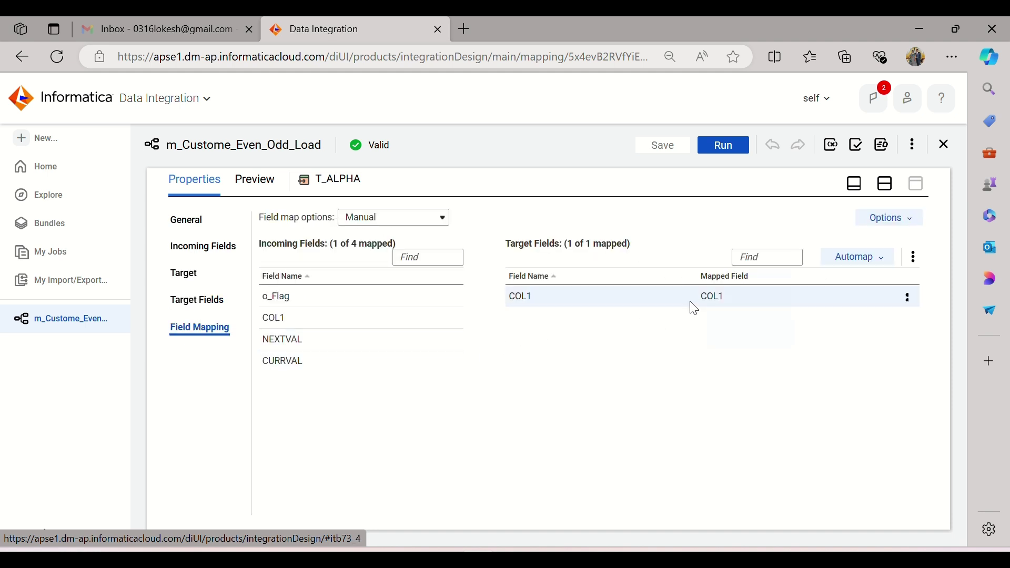
# Step: Create a new mapping task and name it mt_Custome_Even_Odd_Load
pyautogui.moveTo(693, 309)
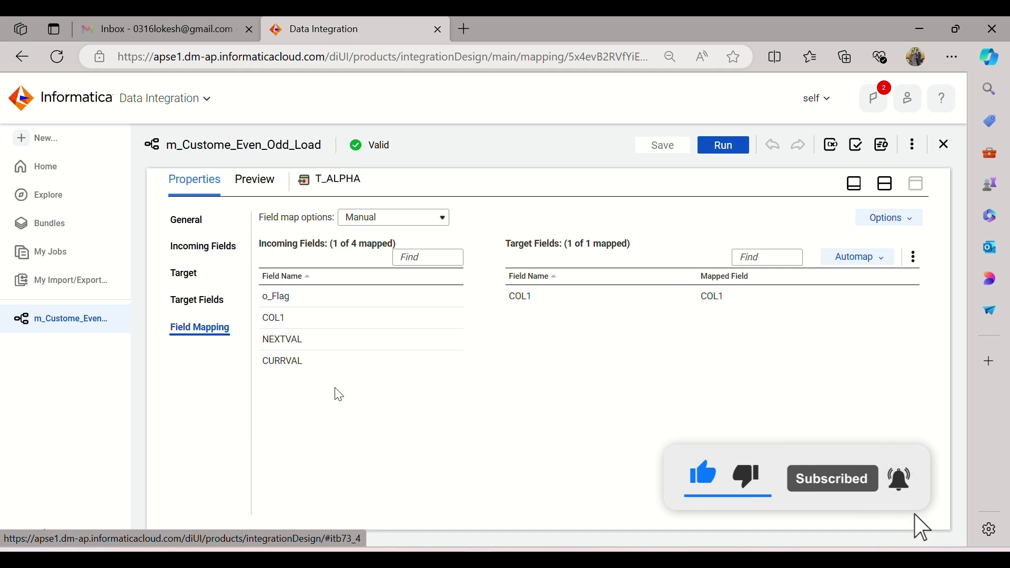
pyautogui.click(886, 187)
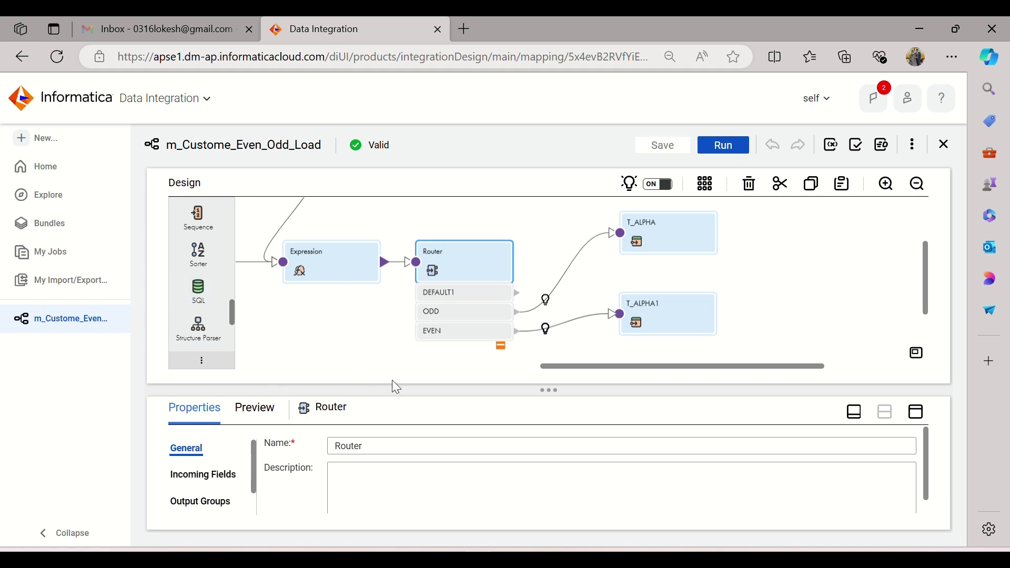
pyautogui.click(49, 149)
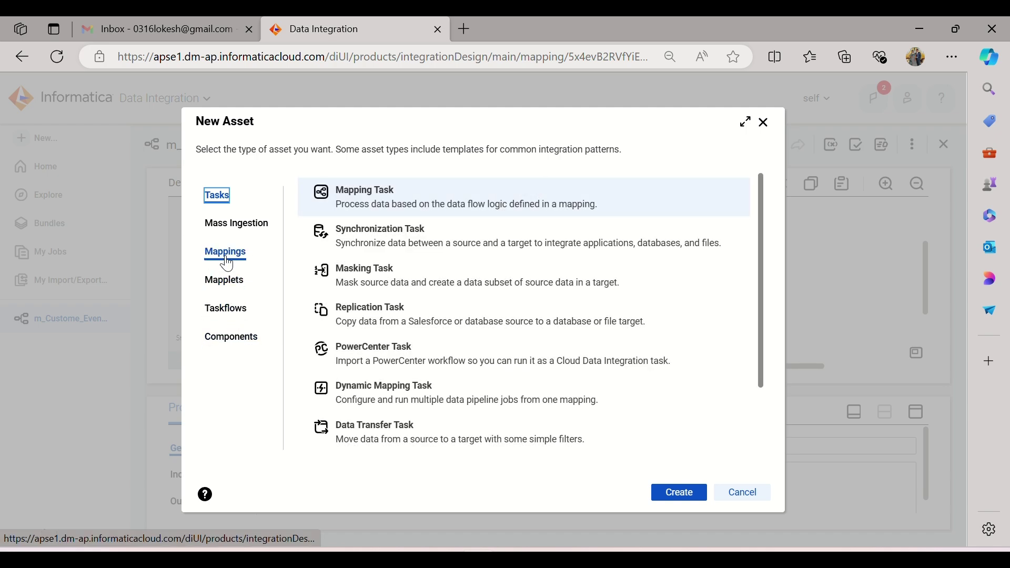
pyautogui.click(676, 494)
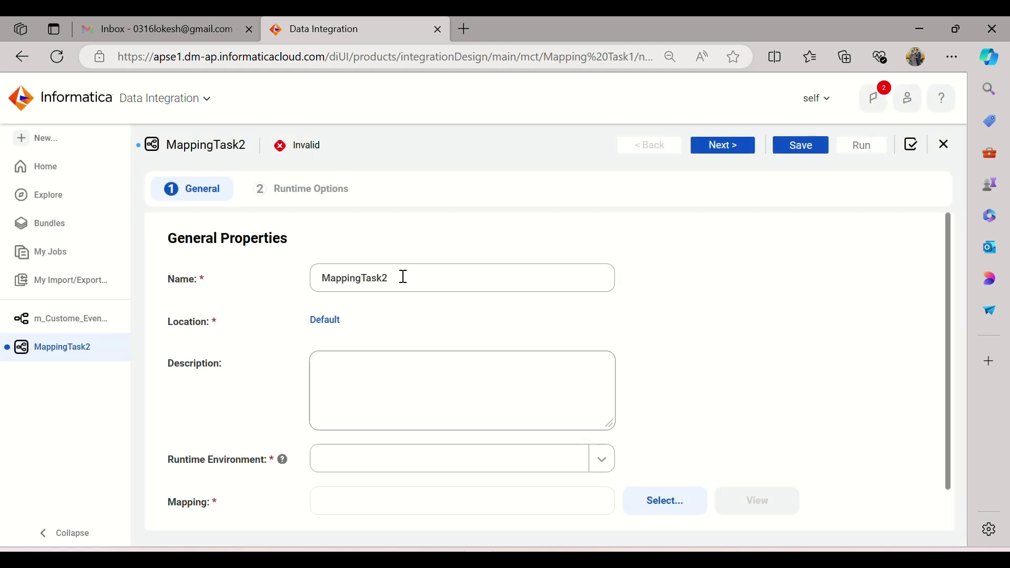
pyautogui.moveTo(402, 275); pyautogui.dragTo(325, 277)
pyautogui.write('MT')
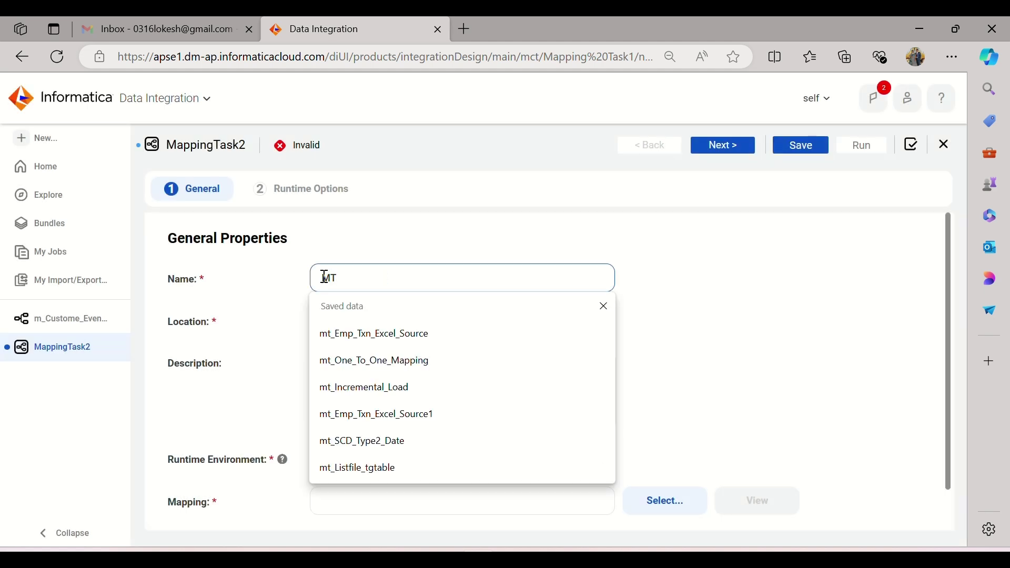
pyautogui.write('_cUSTO')
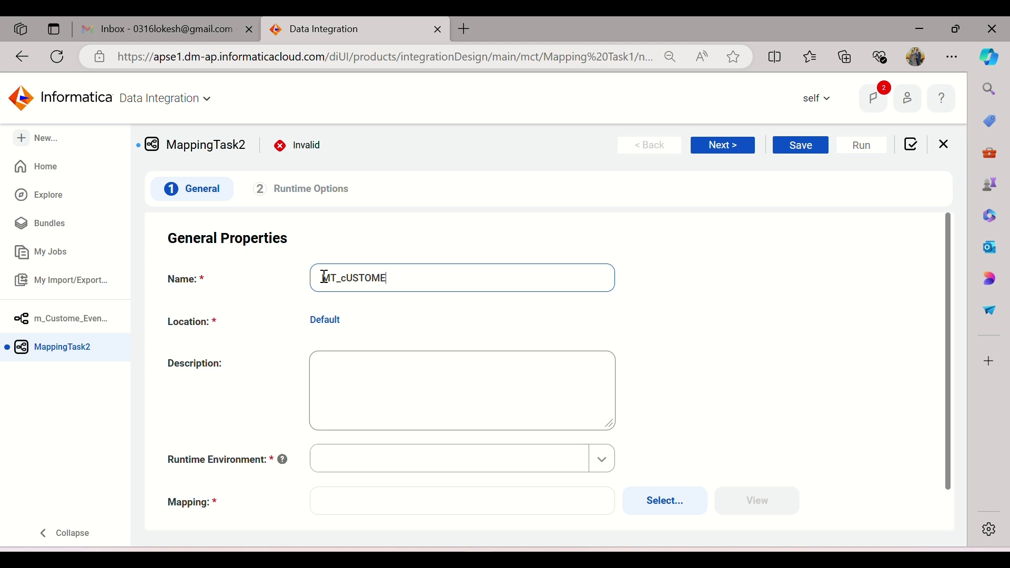
pyautogui.hotkey('ctrl', 'a')
pyautogui.press('BackSpace')
pyautogui.write('mt_Custome_Even_Odd')
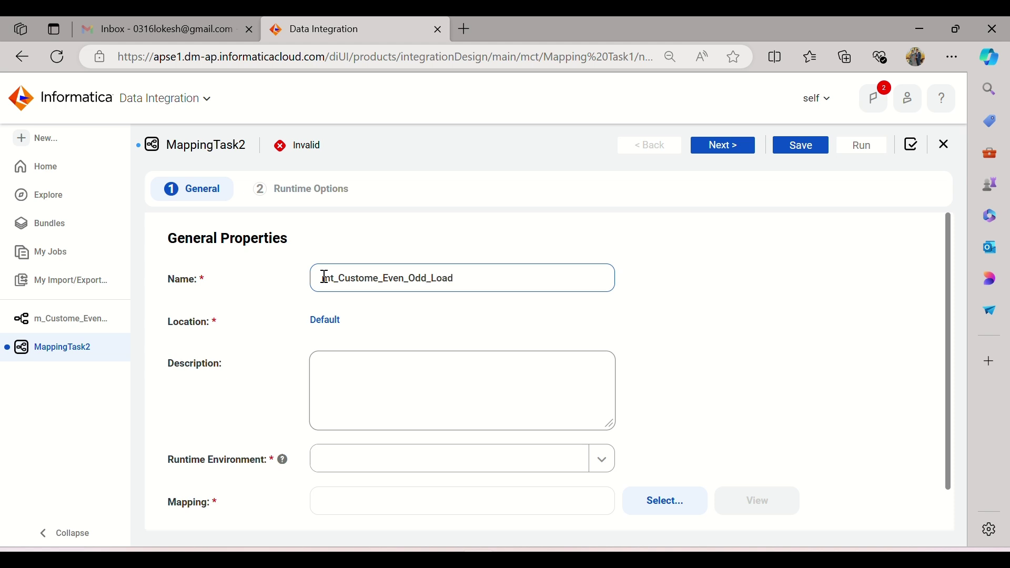
# Step: Set the task's runtime environment to the local Secure Agent and choose m_Custome_Even_Odd_Load from the Default project as its mapping
pyautogui.scroll(-1, 654, 333)
pyautogui.click(453, 409)
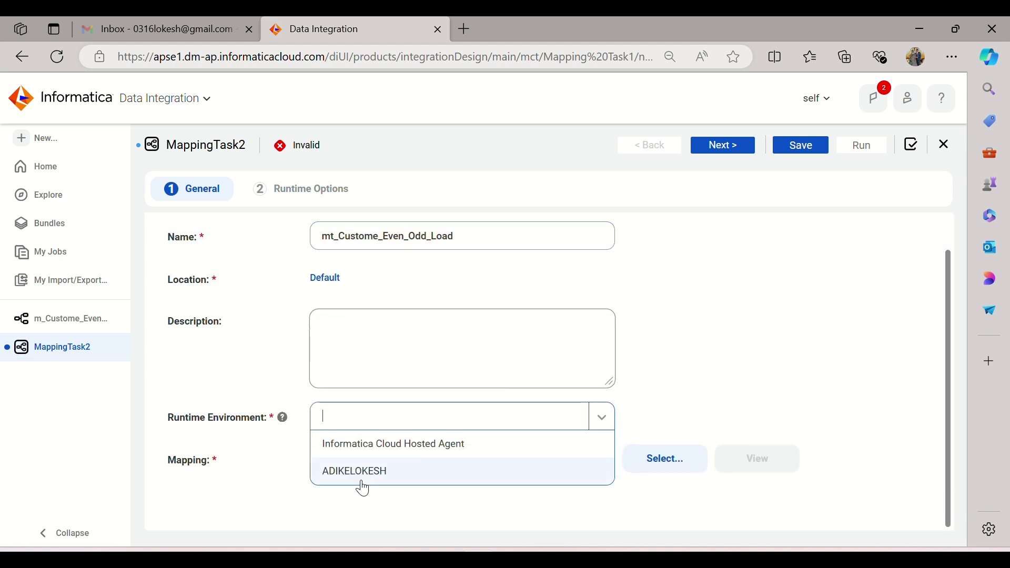
pyautogui.click(360, 472)
pyautogui.click(677, 459)
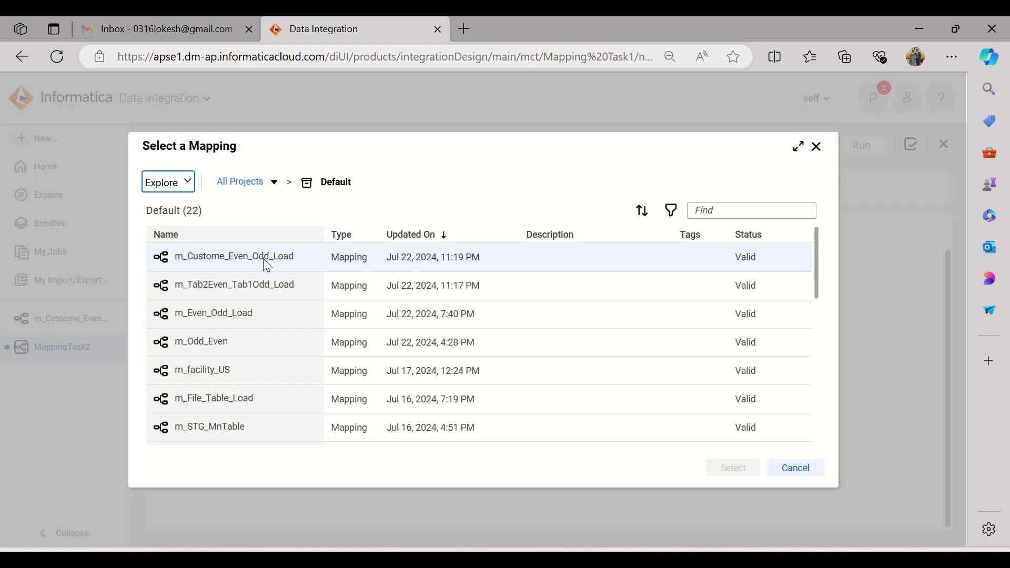
pyautogui.click(256, 258)
pyautogui.click(733, 467)
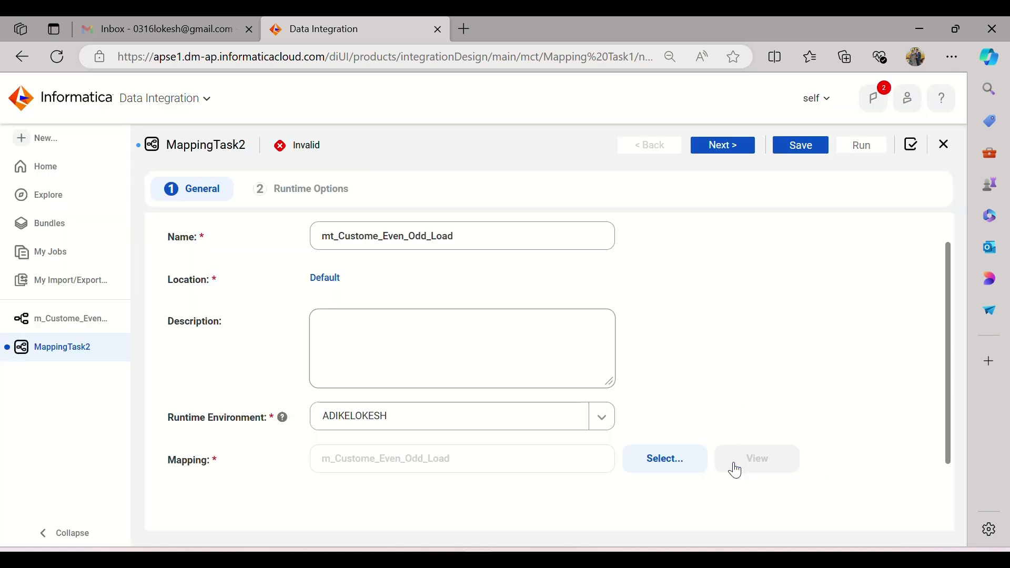
# Step: Examine the task's mapping image, following the flow from the ALPHA and ALPHA1 sources to the T_ALPHA and T_ALPHA1 targets
pyautogui.scroll(-5, 780, 282)
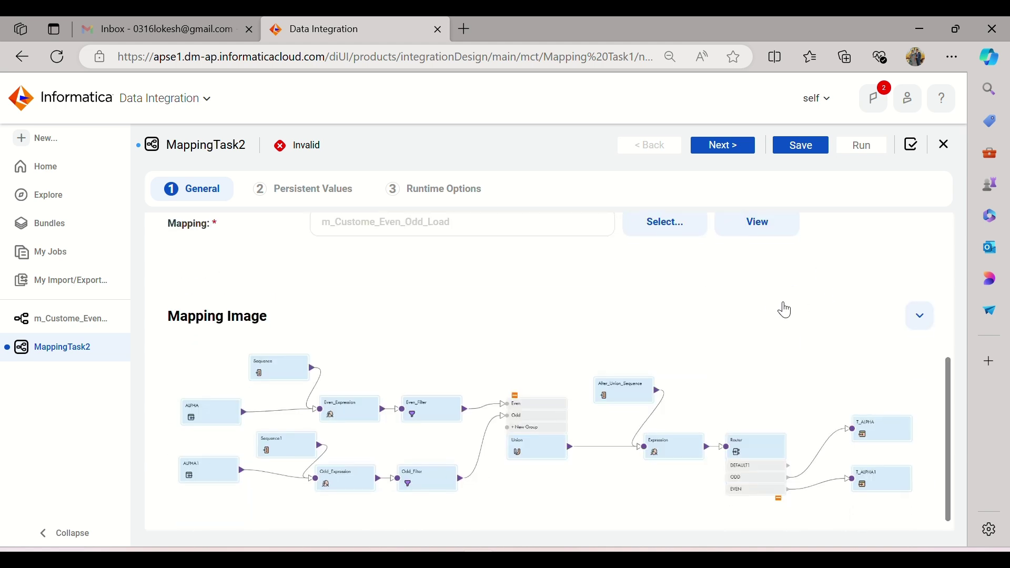
pyautogui.scroll(-1, 579, 321)
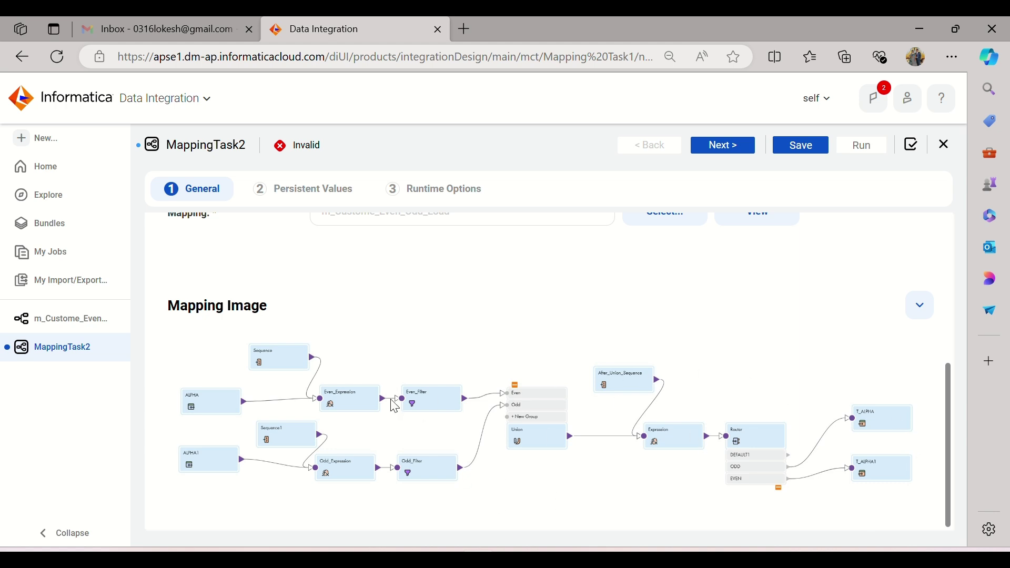
pyautogui.scroll(1, 562, 406)
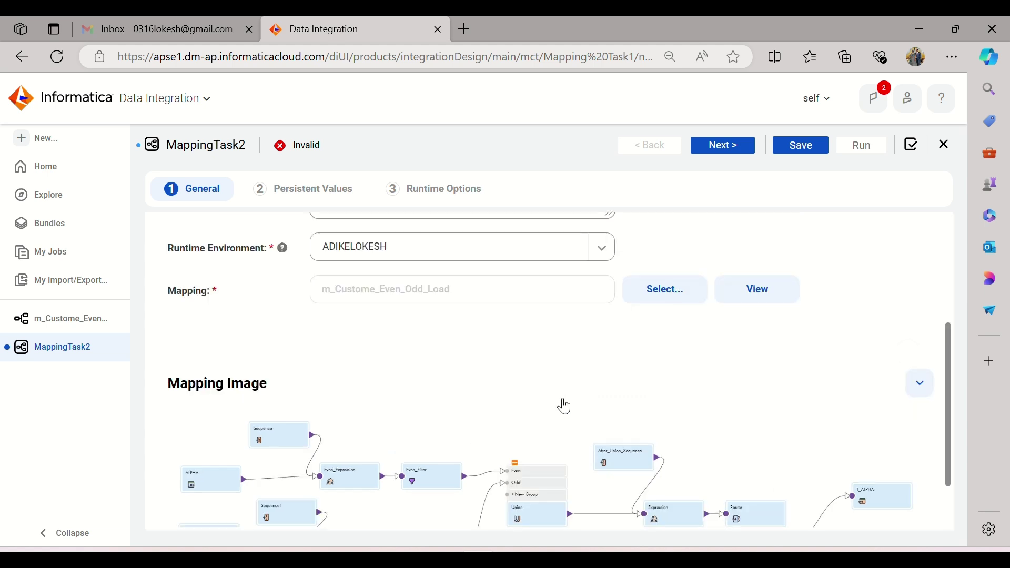
pyautogui.scroll(-1, 561, 406)
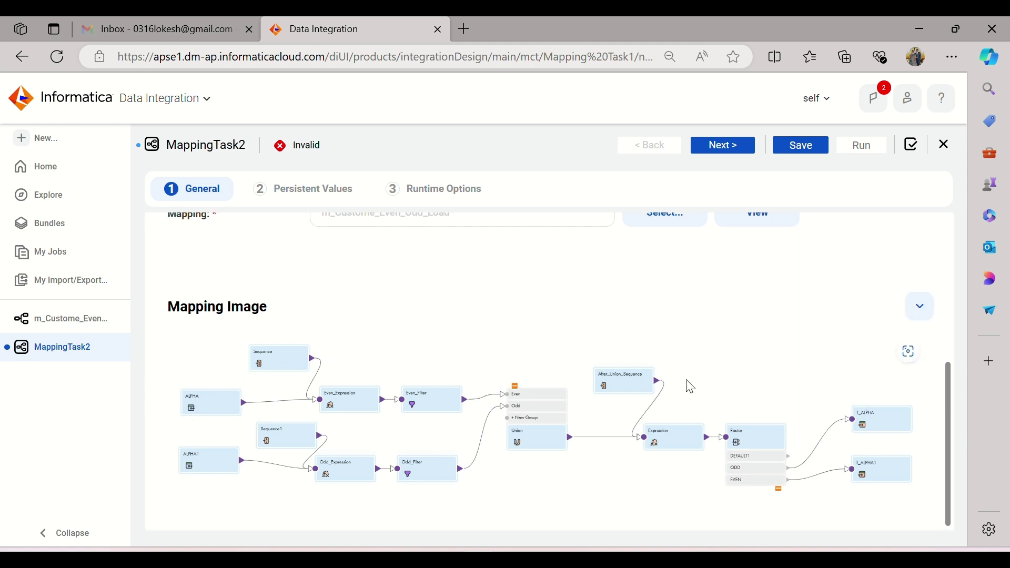
pyautogui.scroll(5, 691, 387)
# Step: Advance through the task's persistent values to its runtime options and save the mapping task
pyautogui.click(739, 149)
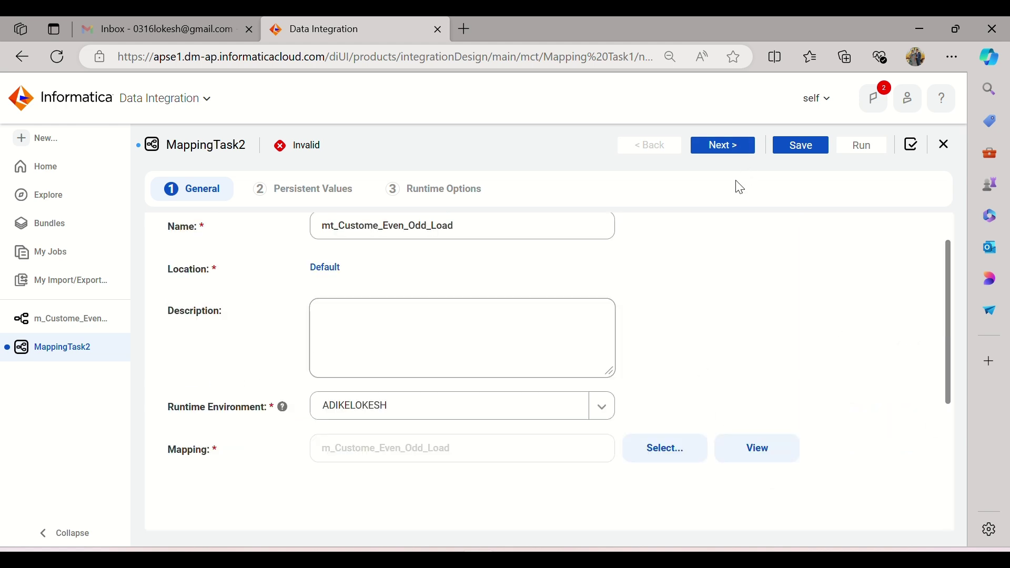
pyautogui.moveTo(719, 351)
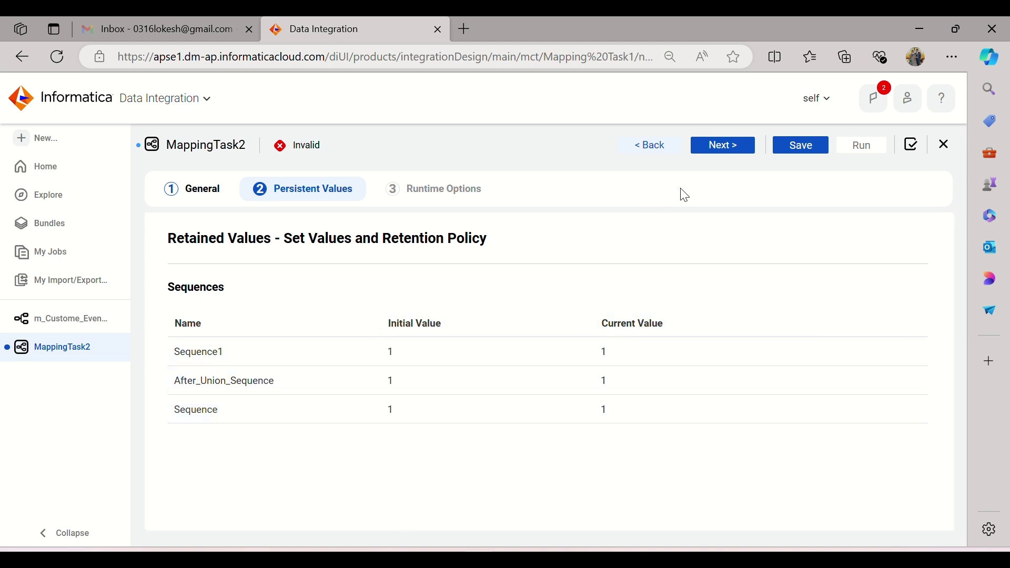
pyautogui.click(736, 149)
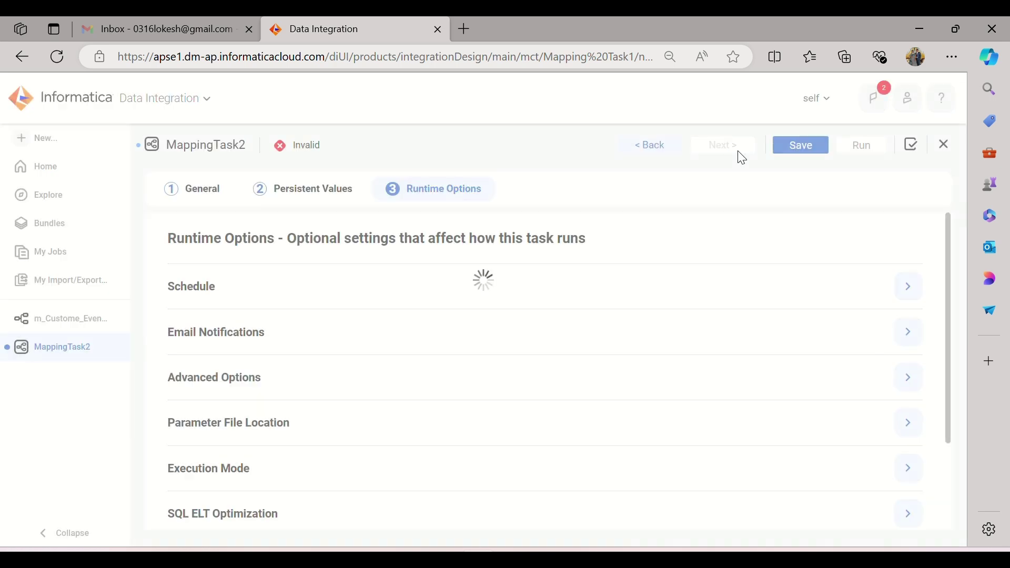
pyautogui.click(802, 147)
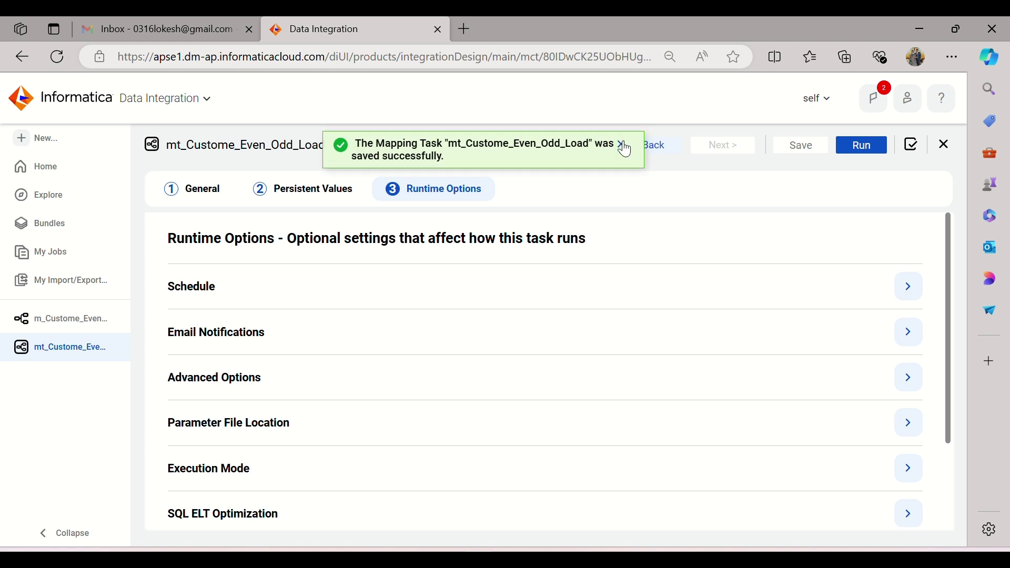
pyautogui.click(625, 149)
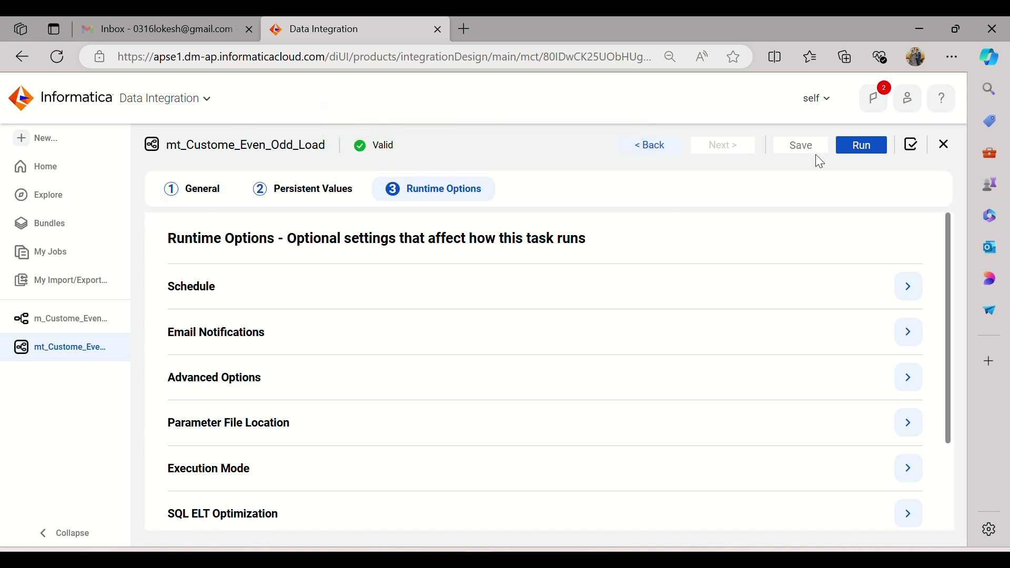
# Step: Run the mt_Custome_Even_Odd_Load task and monitor its job in My Jobs, refreshing the list until the run finishes
pyautogui.click(852, 149)
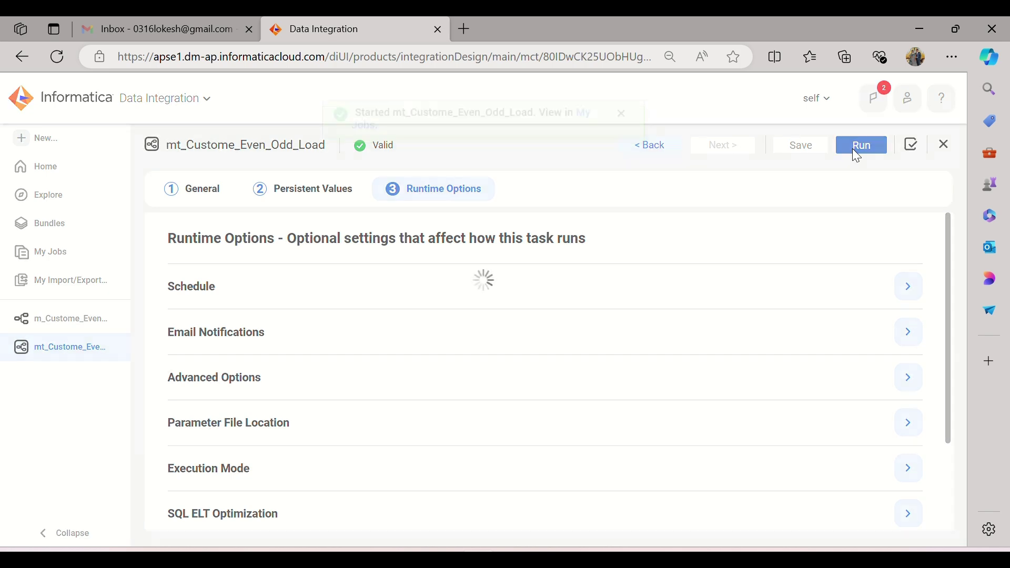
pyautogui.click(64, 258)
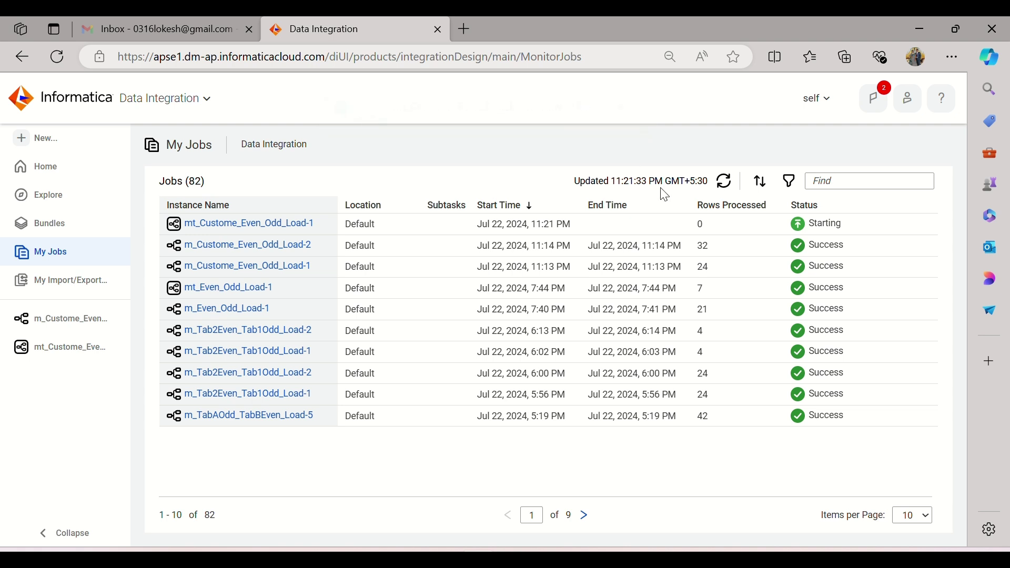
pyautogui.click(916, 521)
pyautogui.click(916, 521)
pyautogui.click(726, 184)
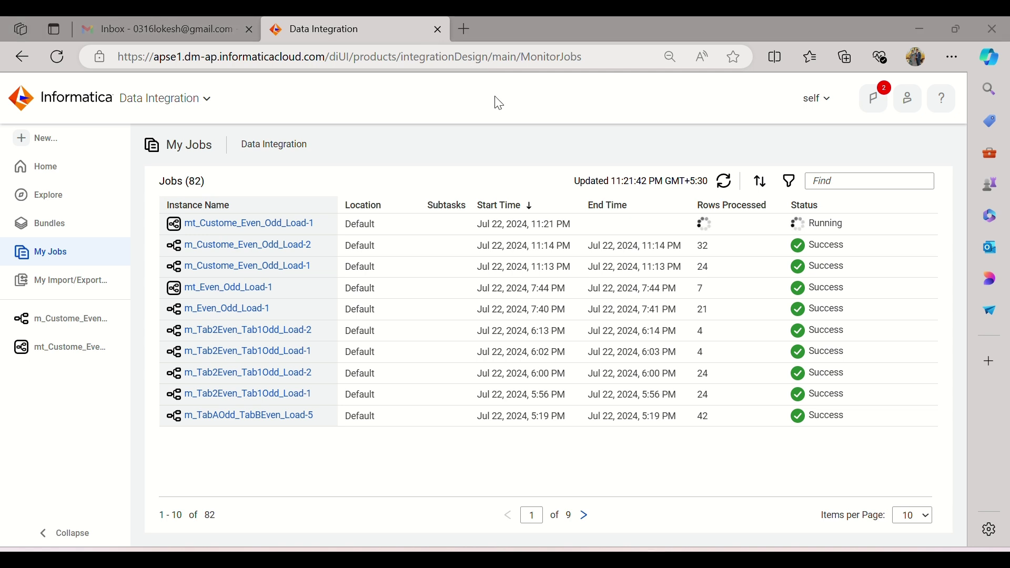
pyautogui.click(728, 189)
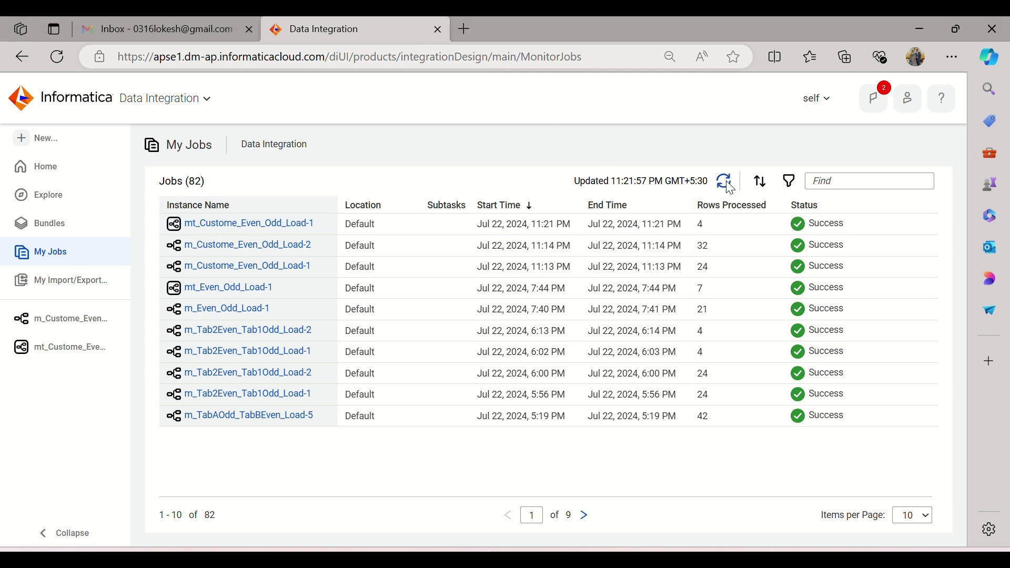
# Step: Open the details of job mt_Custome_Even_Odd_Load-1 and check the success rows for each source and target
pyautogui.click(300, 228)
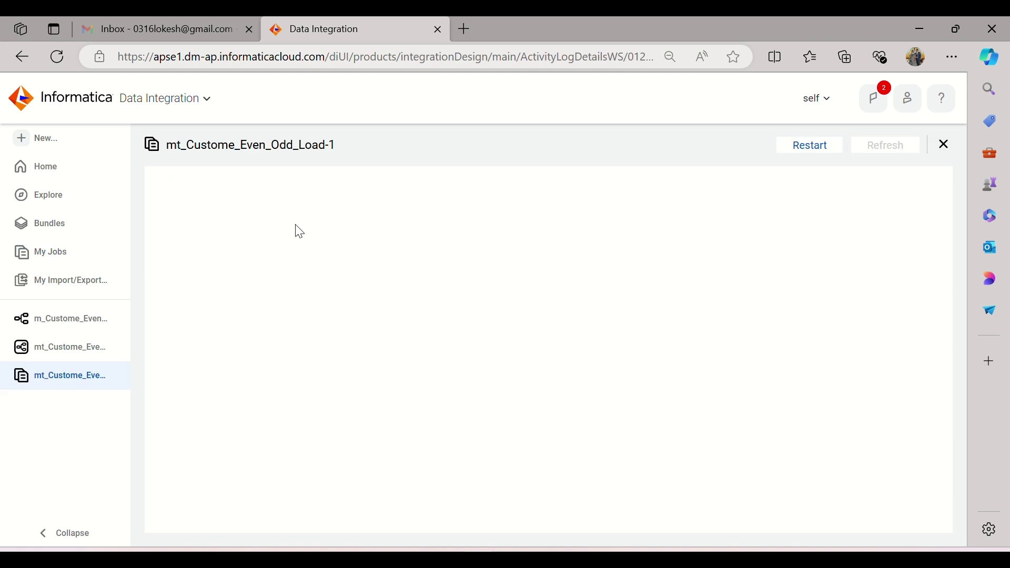
pyautogui.scroll(-1, 461, 368)
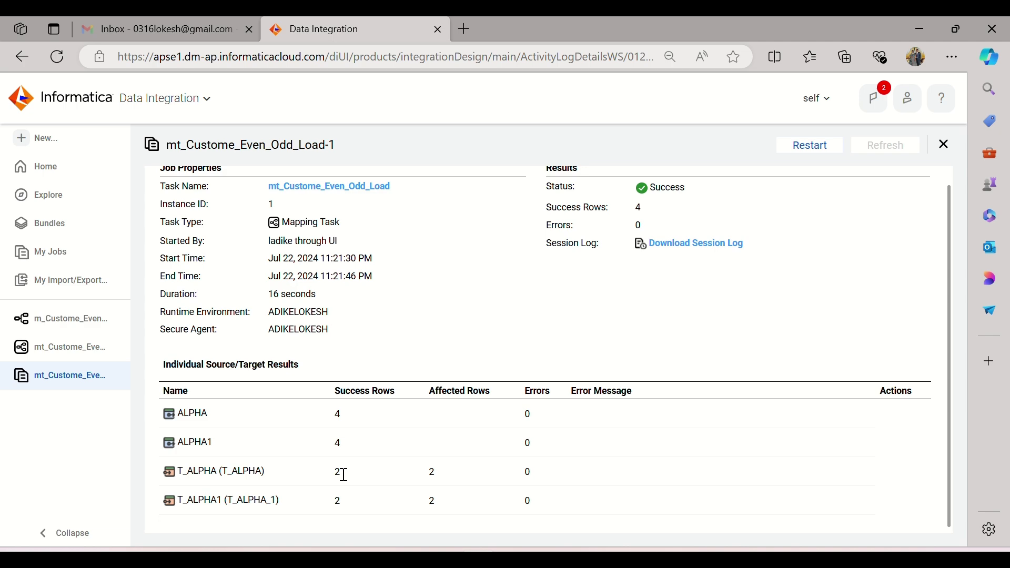
pyautogui.doubleClick(338, 501)
# Step: Switch to the Notepad exercise notes, review the TableA, TableB and o/p columns, and return to the job details
pyautogui.hotkey('alt', 'Tab')
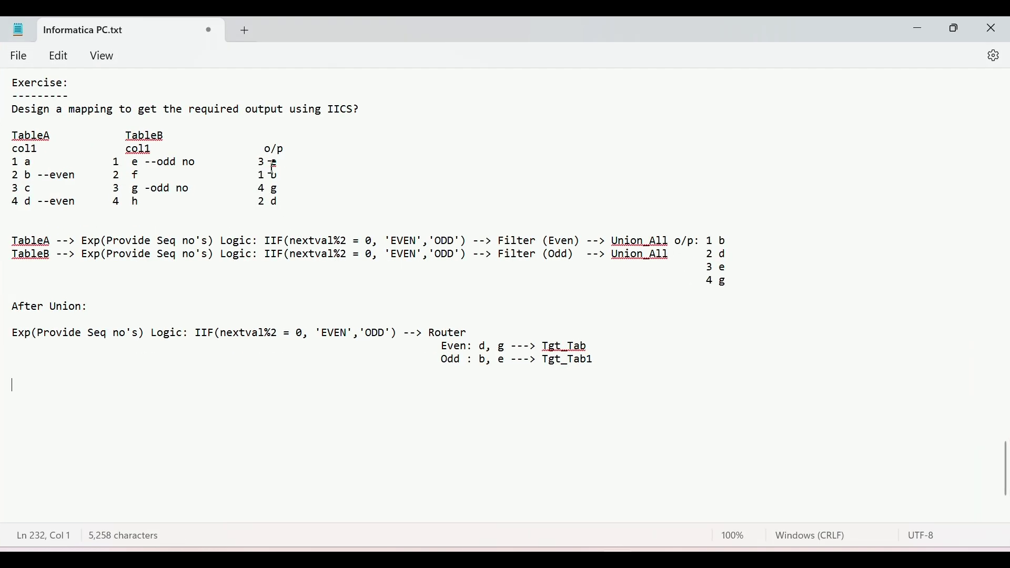
pyautogui.moveTo(32, 136); pyautogui.dragTo(59, 192)
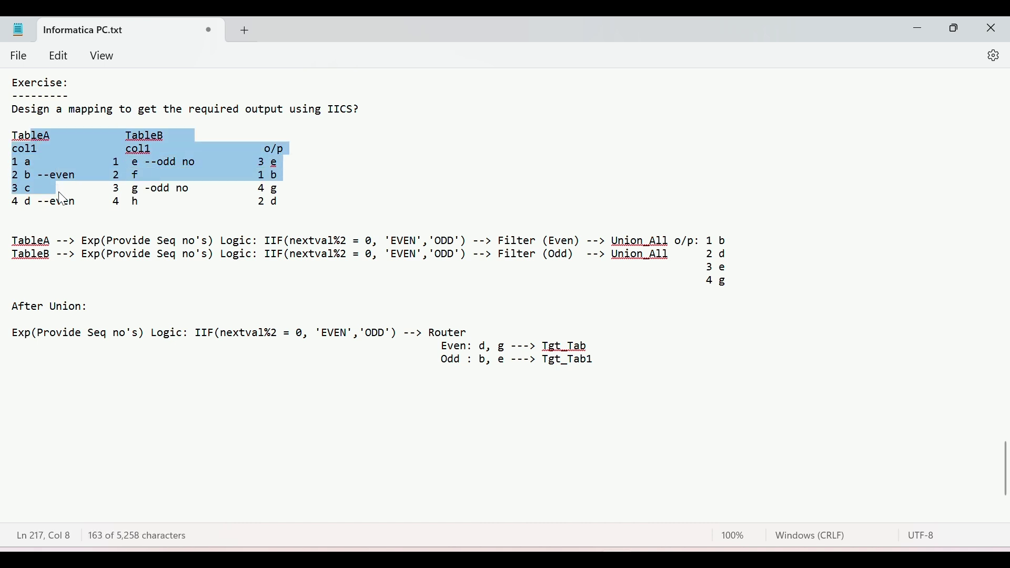
pyautogui.click(58, 211)
pyautogui.moveTo(122, 135); pyautogui.dragTo(159, 193)
pyautogui.click(184, 184)
pyautogui.moveTo(283, 162); pyautogui.dragTo(295, 214)
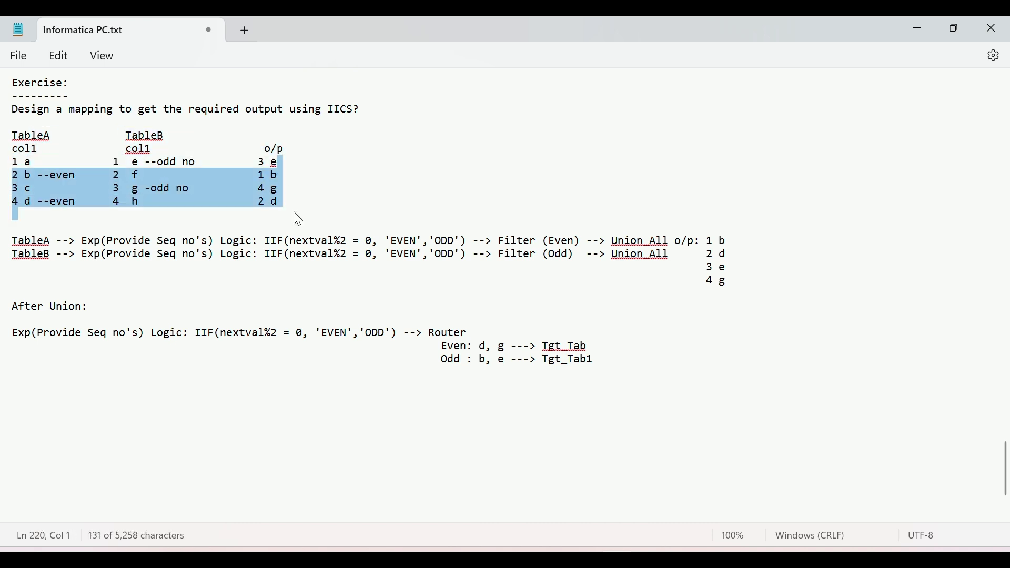
pyautogui.hotkey('alt', 'Tab')
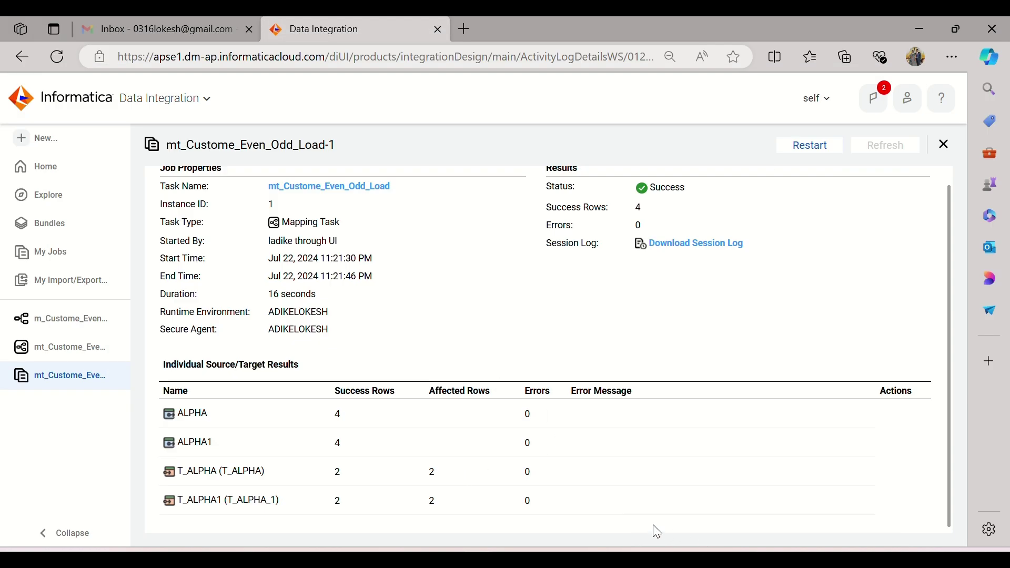
# Step: Switch to Oracle SQL Developer and rerun the select * from T_alpha query in the Target worksheet
pyautogui.hotkey('alt', 'Tab')
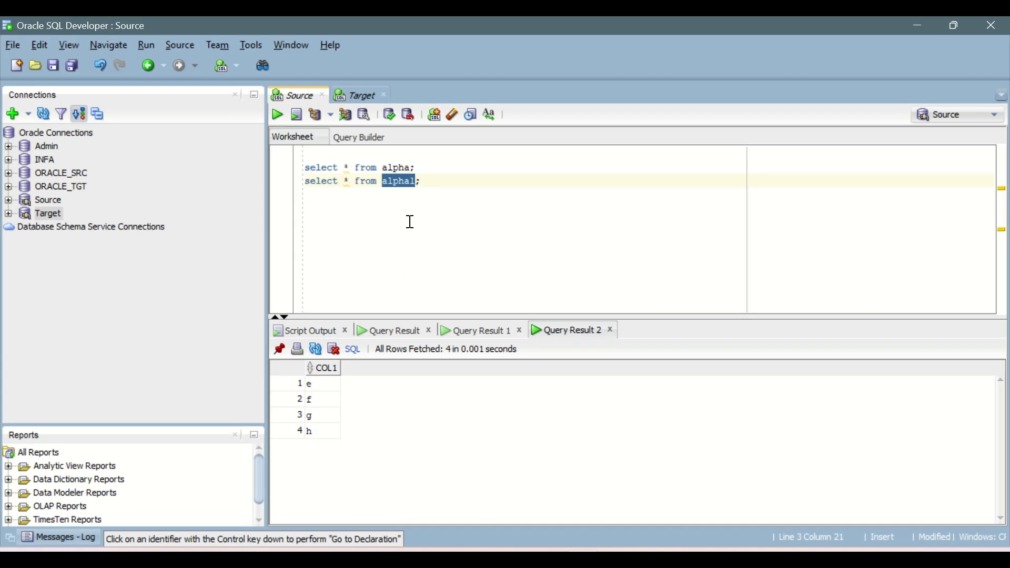
pyautogui.click(352, 94)
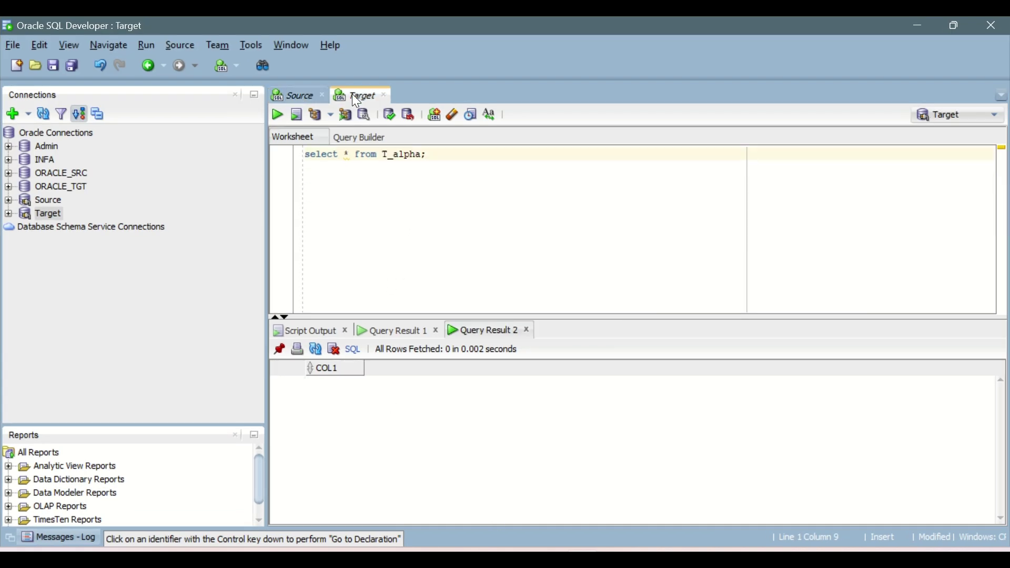
pyautogui.press('Left')
pyautogui.press('Left')
pyautogui.press('Left')
pyautogui.press('Left')
pyautogui.click(277, 110)
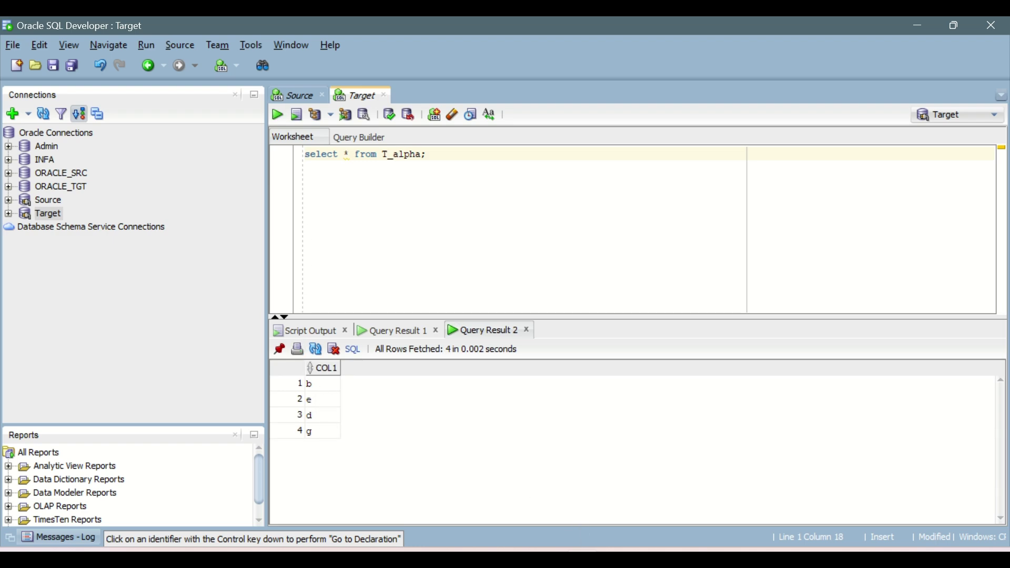
# Step: Compare the queried T_alpha rows with the expected o/p column and the Even and Odd target lines in the Notepad notes
pyautogui.click(656, 476)
pyautogui.press('Right')
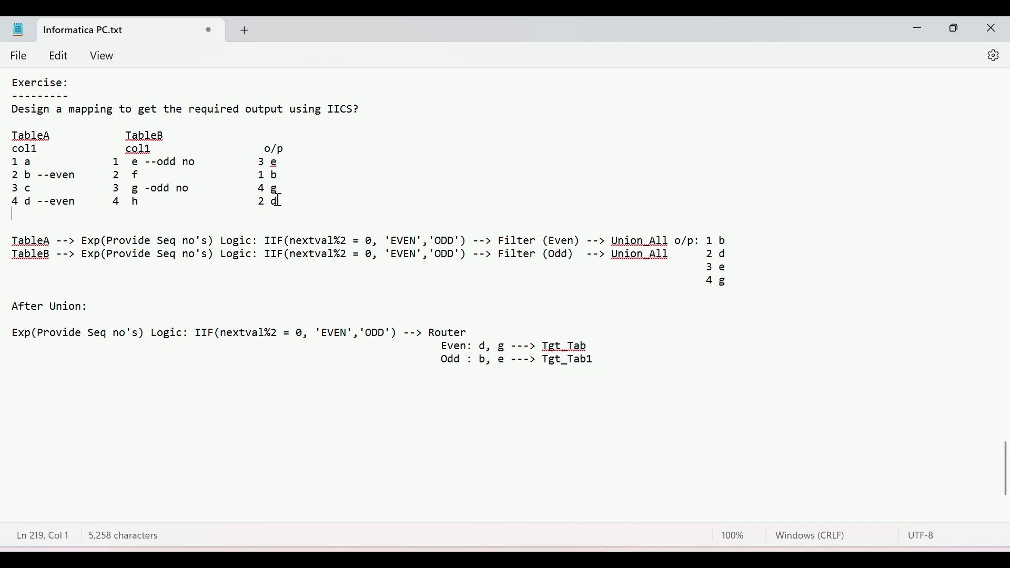
pyautogui.click(581, 559)
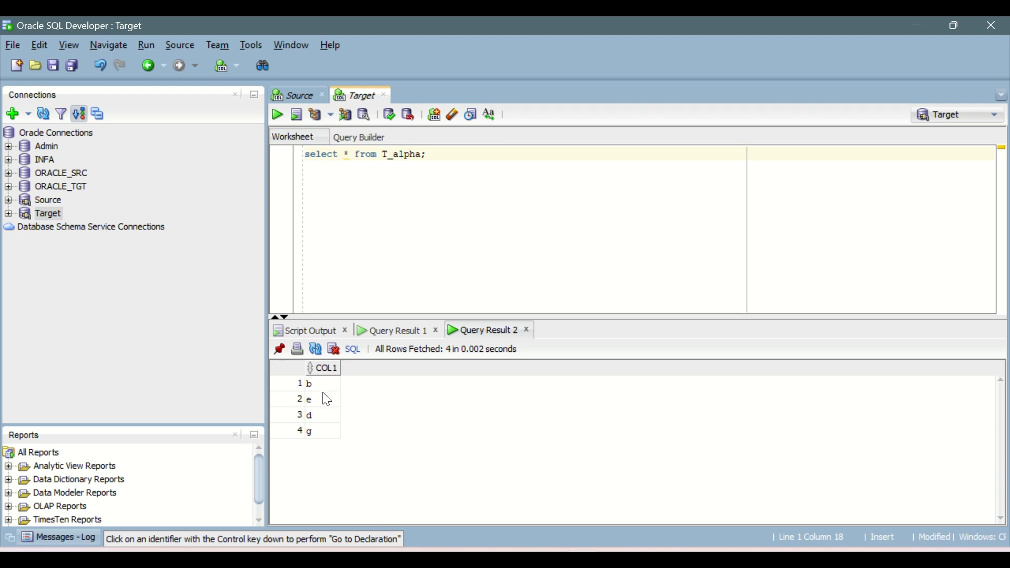
pyautogui.hotkey('alt', 'Tab')
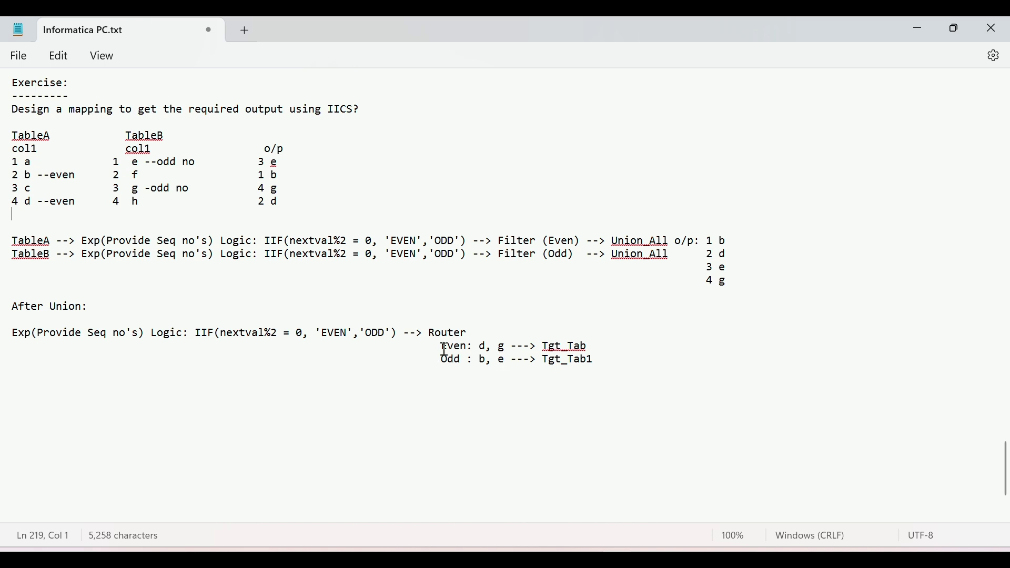
# Step: Recheck the Even target line in the Notepad notes against the T_alpha rows in Oracle SQL Developer, and return to the Informatica job details
pyautogui.moveTo(444, 348); pyautogui.dragTo(582, 350)
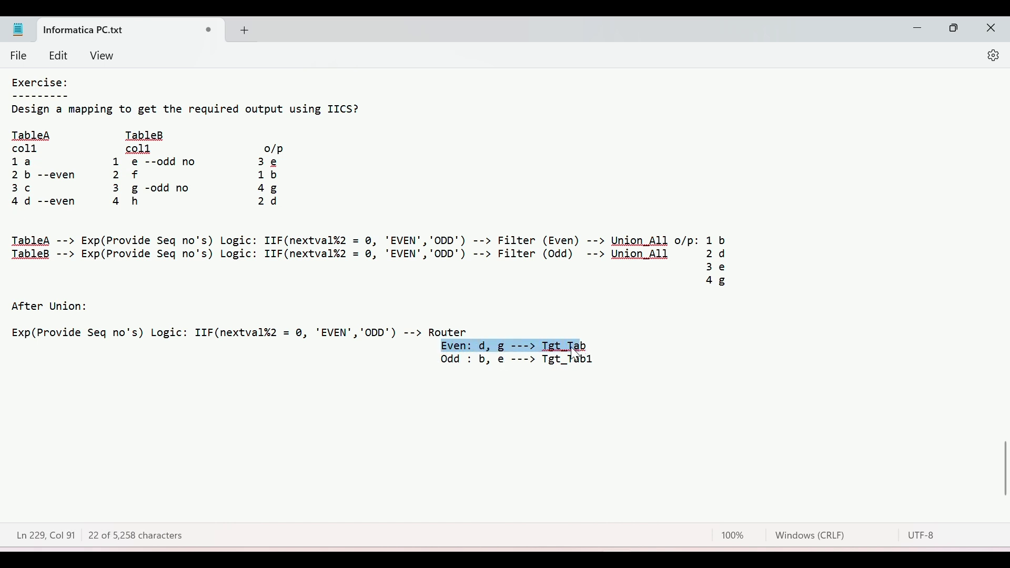
pyautogui.hotkey('alt', 'Tab')
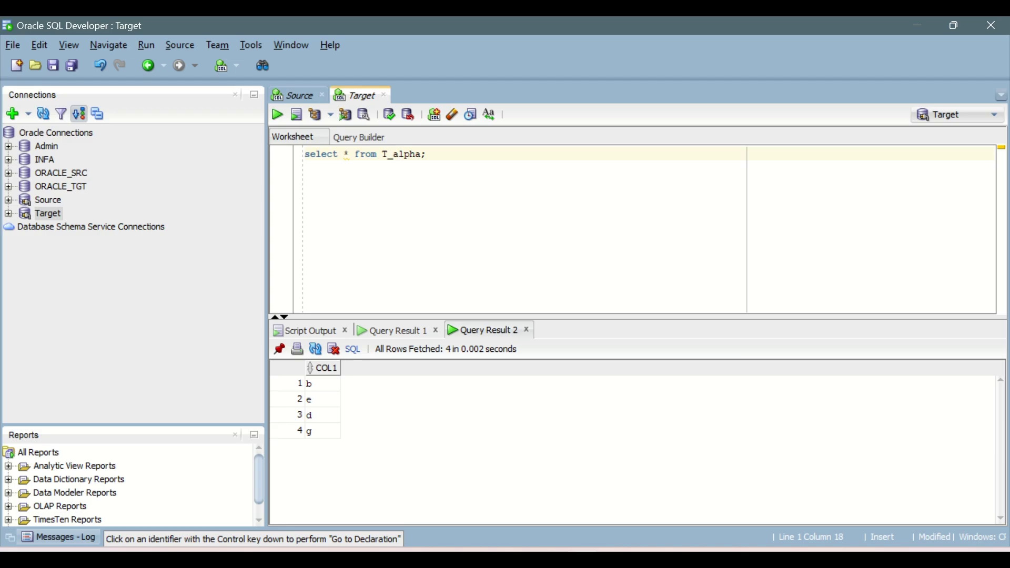
pyautogui.hotkey('alt', 'Tab')
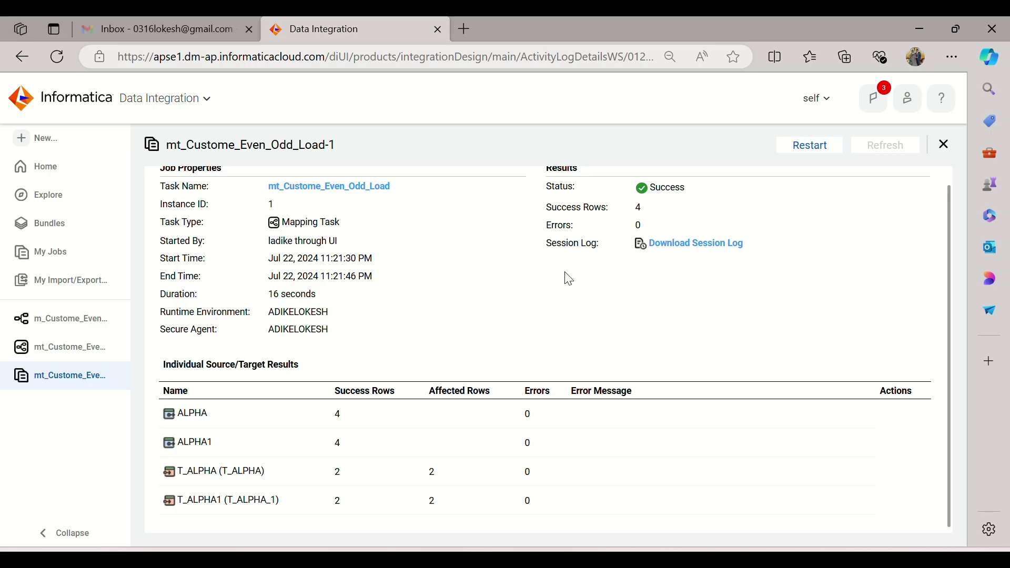
# Step: Close the job details, reopen the m_Custome_Even_Odd_Load mapping and delete both links from the Router to T_ALPHA and T_ALPHA1
pyautogui.click(947, 147)
pyautogui.click(21, 321)
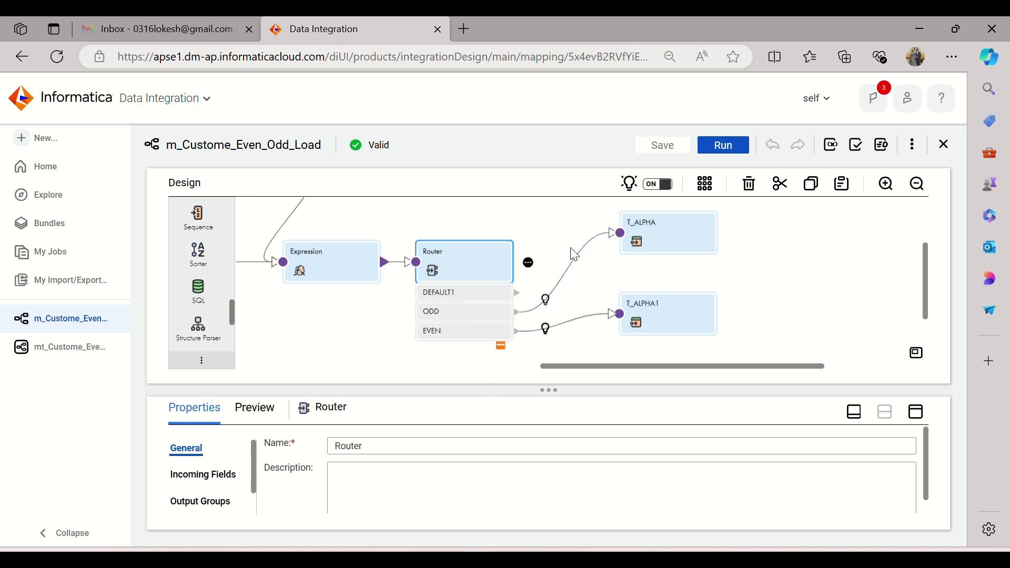
pyautogui.moveTo(570, 248); pyautogui.dragTo(589, 336)
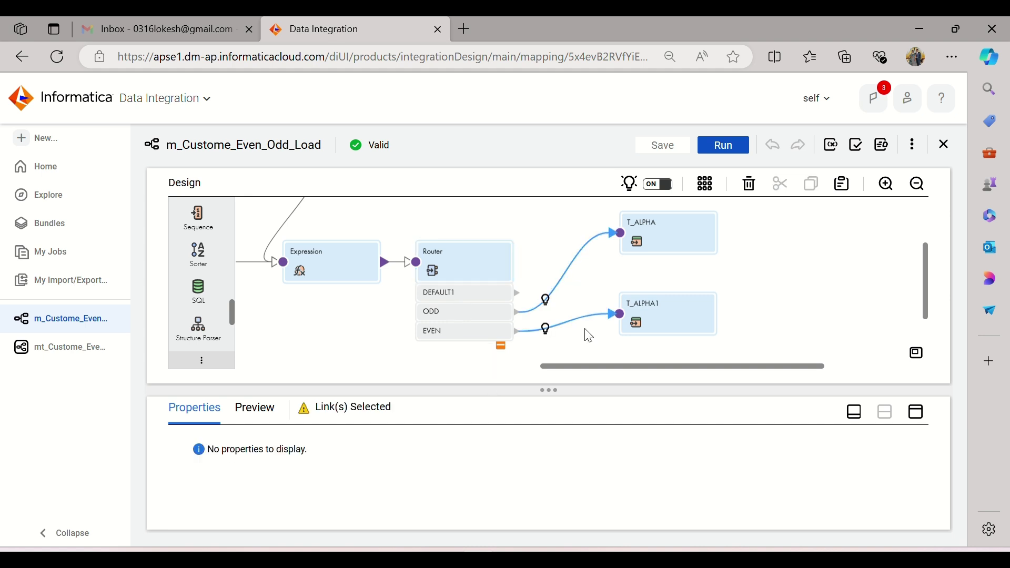
pyautogui.press('Delete')
# Step: Delete the ODD output group from the Router transformation
pyautogui.click(451, 254)
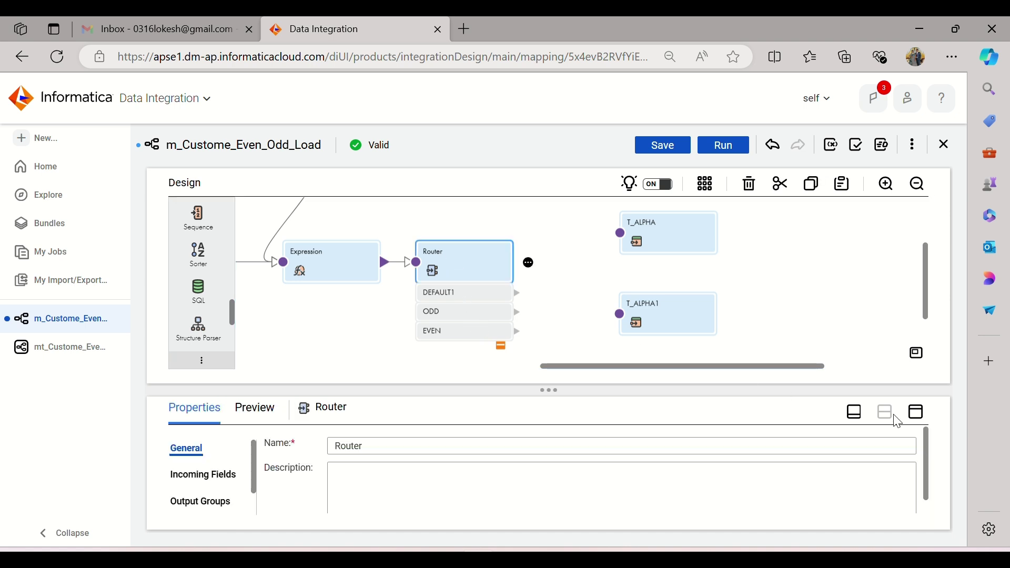
pyautogui.click(920, 420)
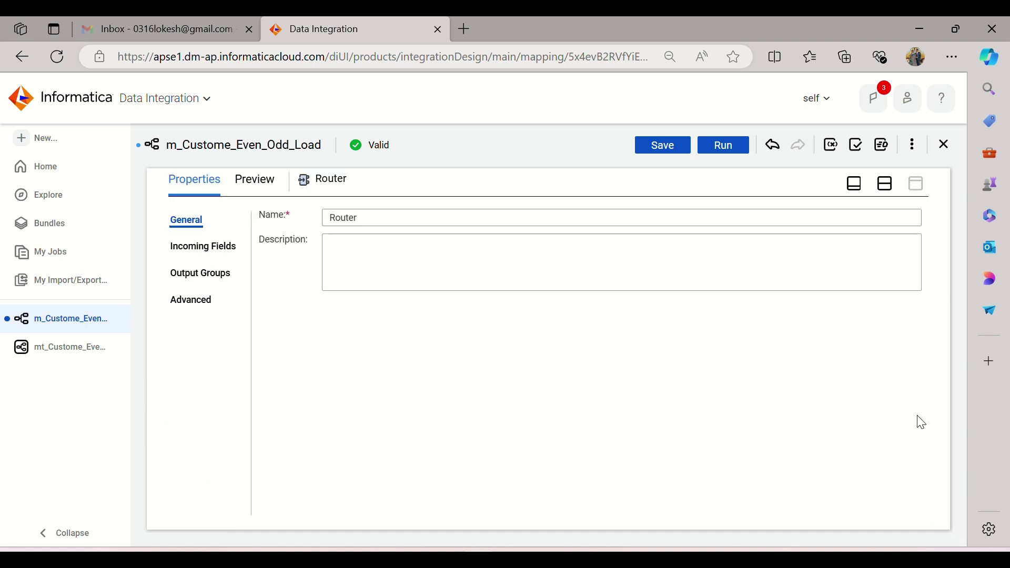
pyautogui.click(211, 275)
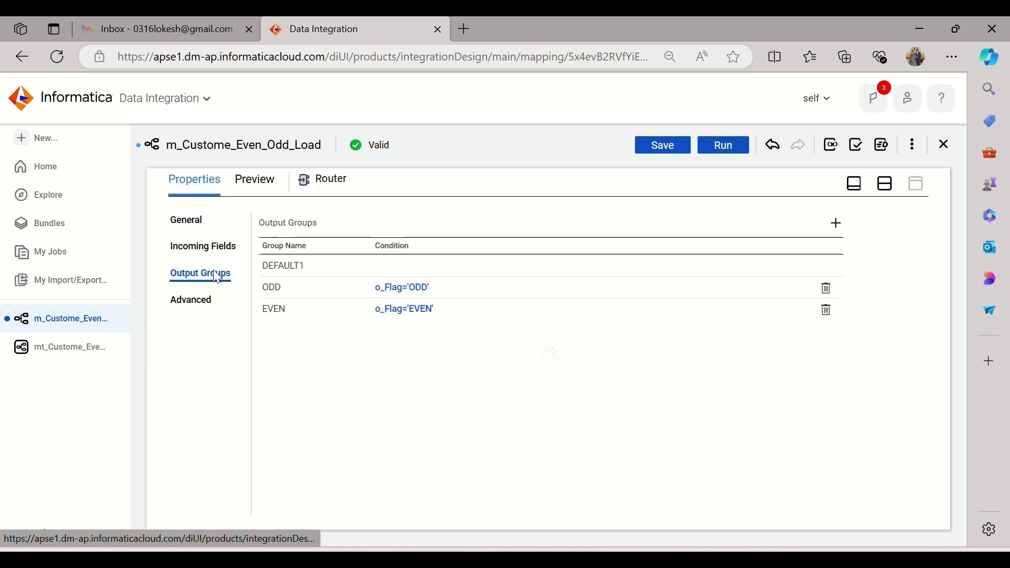
pyautogui.click(827, 288)
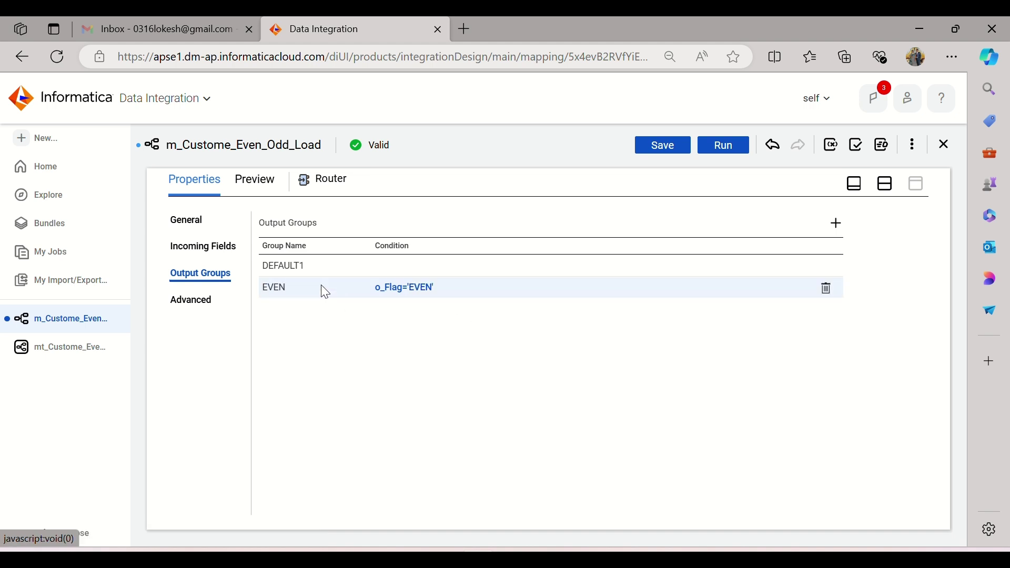
# Step: Add a new output group named ODD below the EVEN group in the Router
pyautogui.click(836, 223)
pyautogui.click(303, 314)
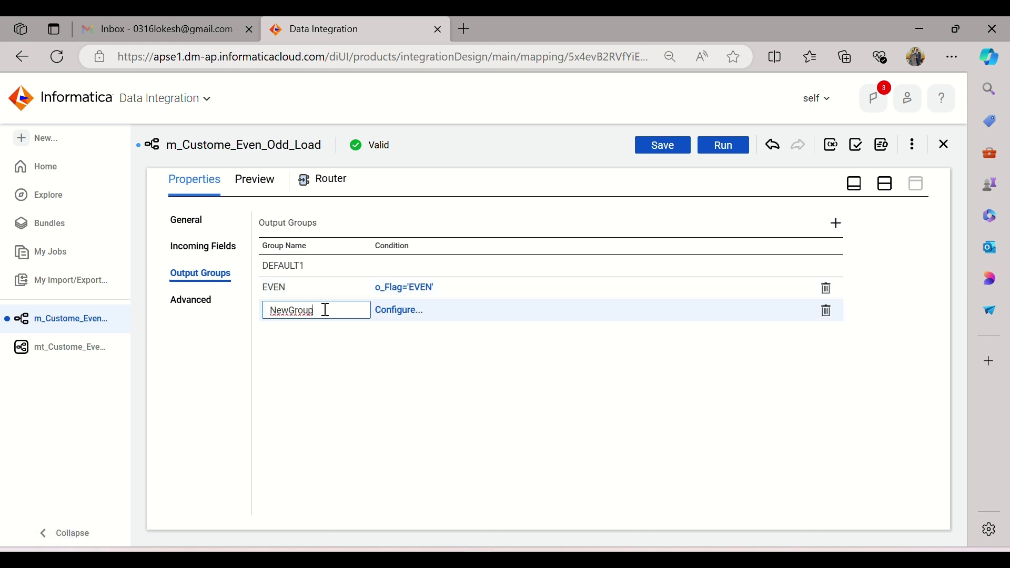
pyautogui.moveTo(326, 309); pyautogui.dragTo(245, 318)
pyautogui.write('ODD')
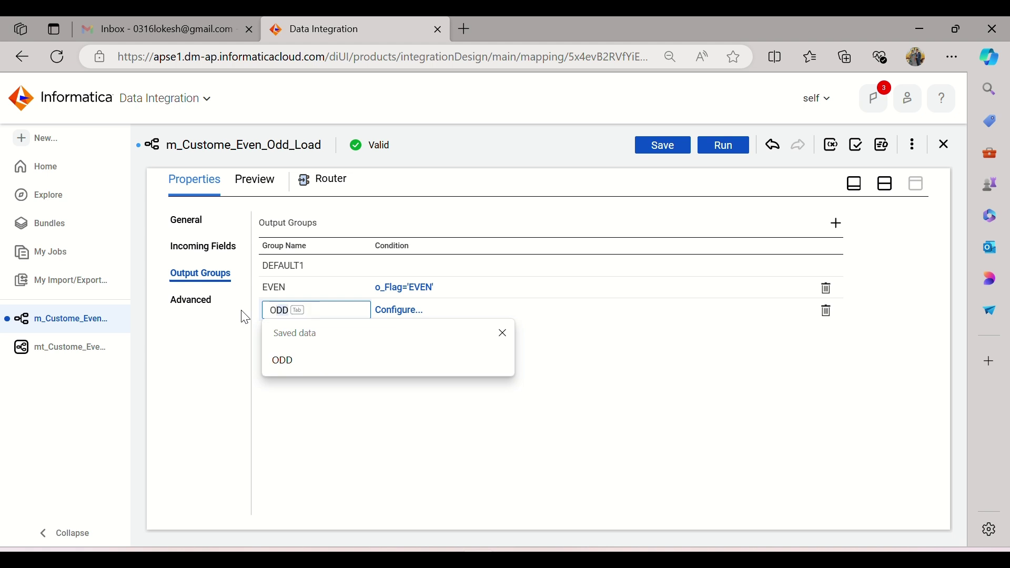
pyautogui.press('Tab')
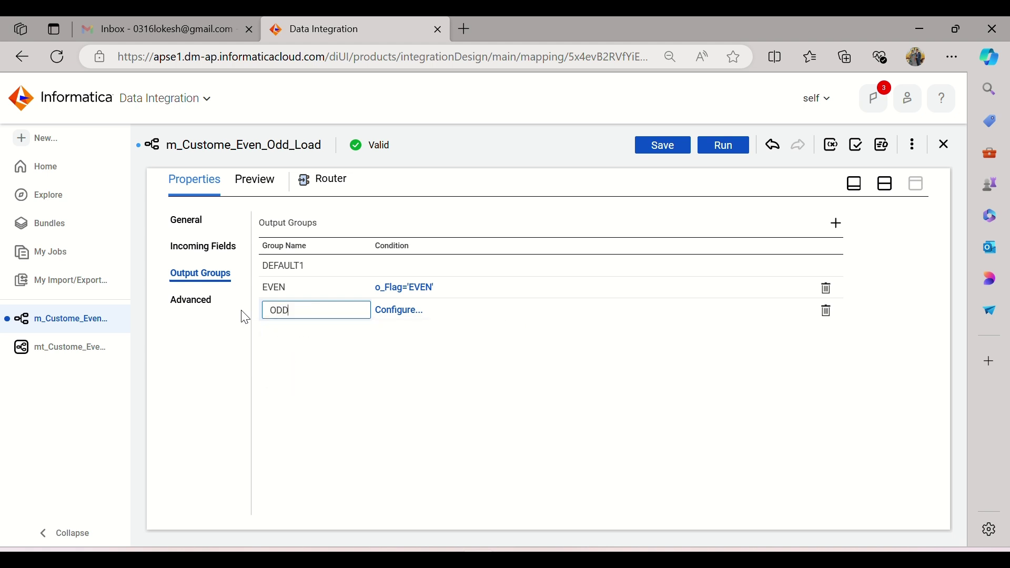
# Step: Give the new Router group the advanced filter condition o_Flag='ODD' and validate it
pyautogui.click(400, 312)
pyautogui.click(418, 309)
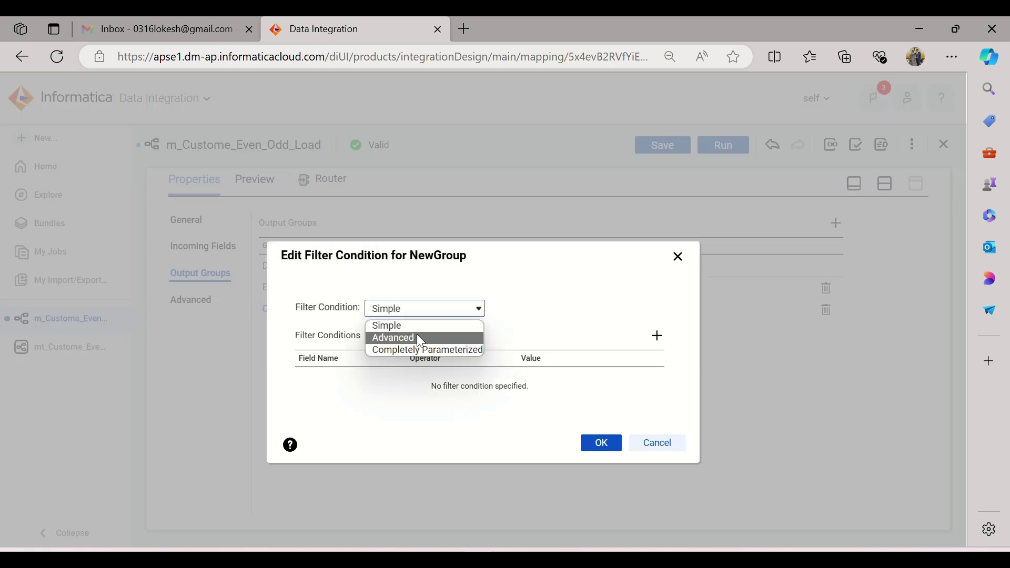
pyautogui.click(417, 337)
pyautogui.click(605, 311)
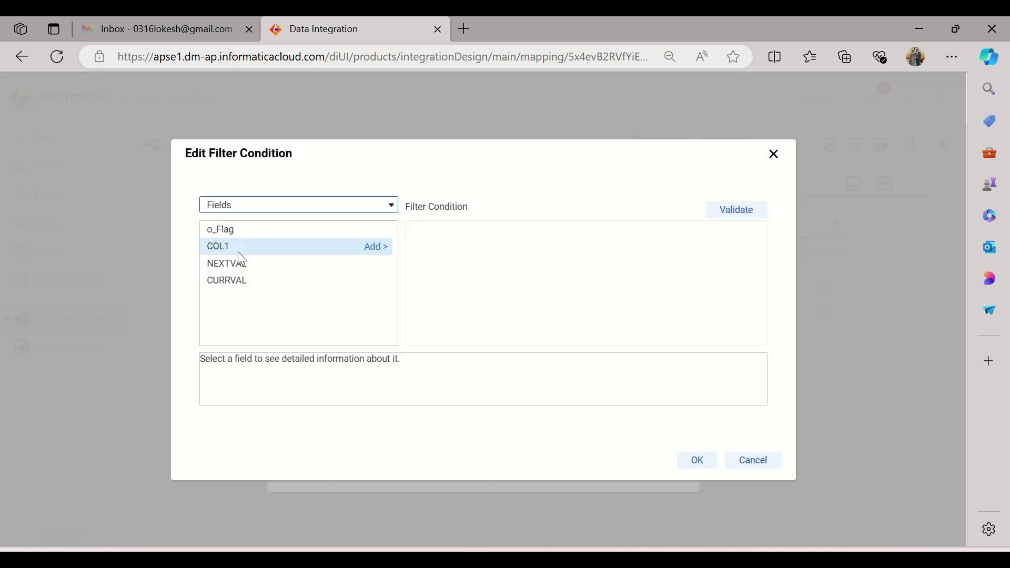
pyautogui.click(370, 230)
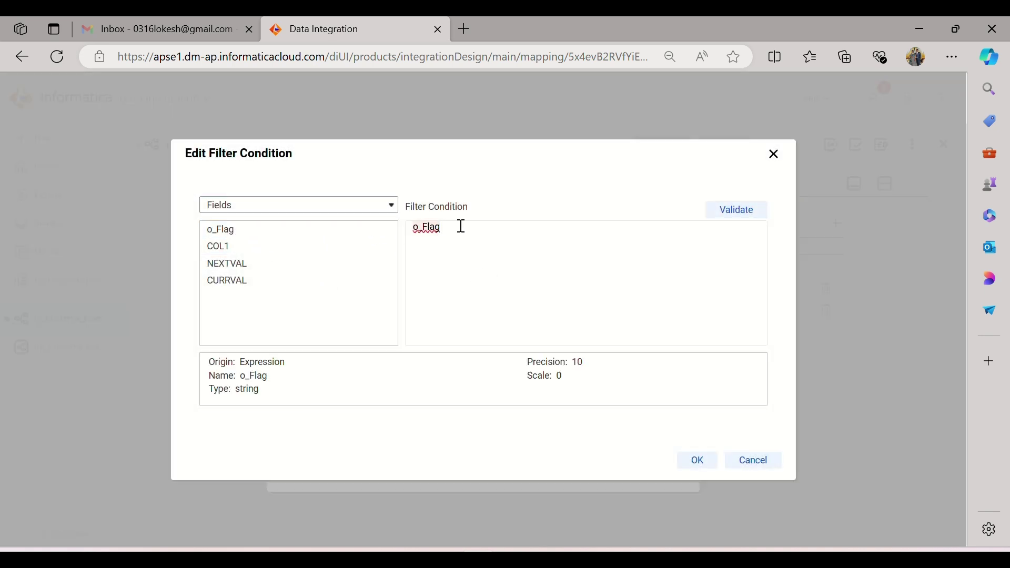
pyautogui.write("='ODD")
pyautogui.click(738, 212)
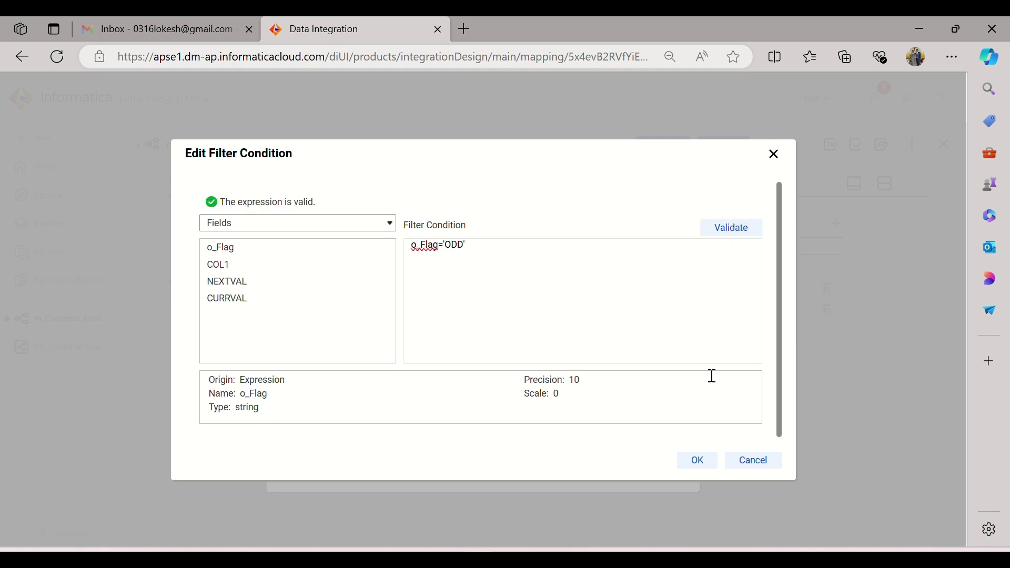
pyautogui.click(698, 463)
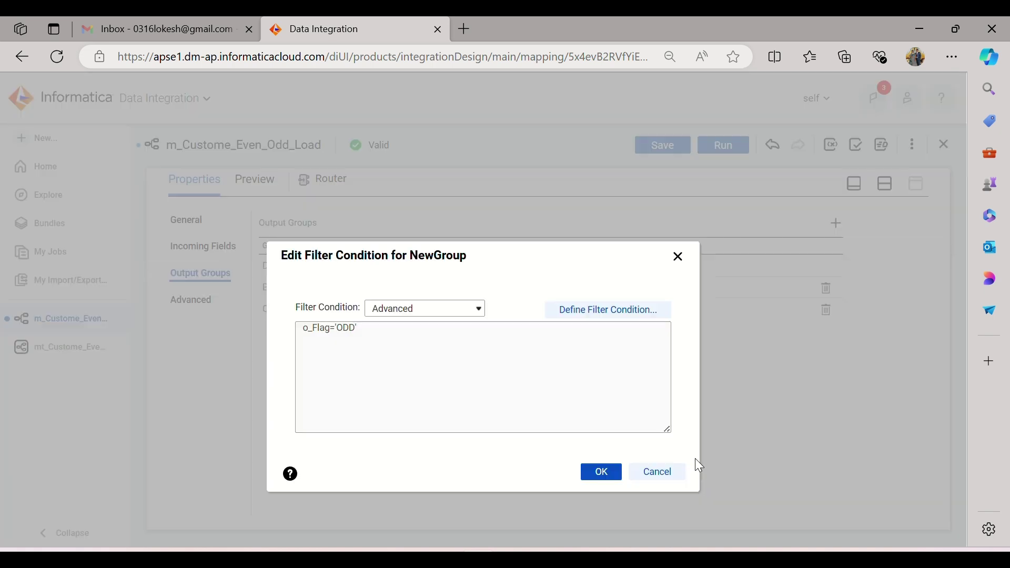
pyautogui.click(612, 476)
# Step: Link the Router's EVEN group to T_ALPHA and its ODD group to T_ALPHA1, and save the mapping
pyautogui.click(887, 185)
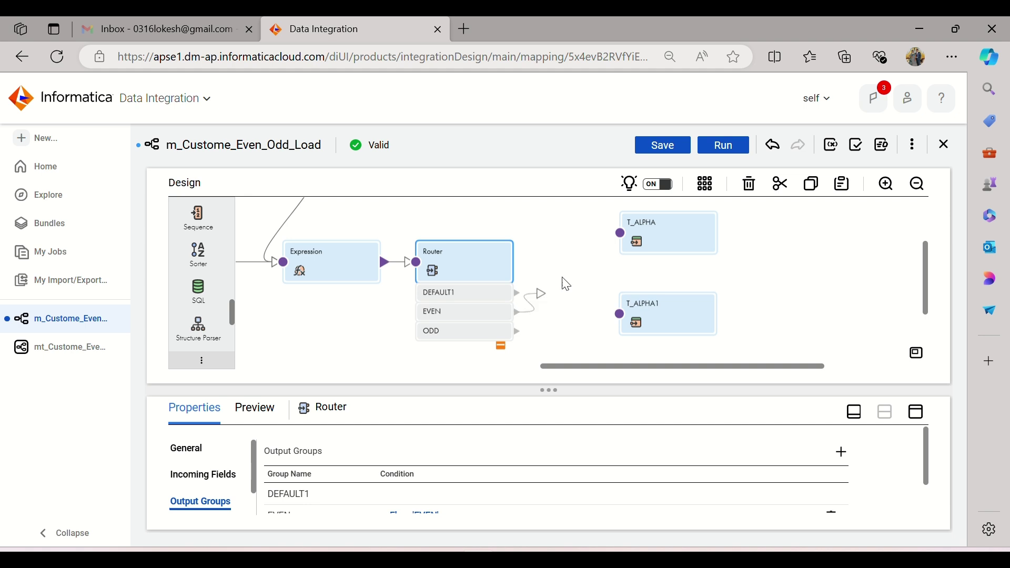
pyautogui.moveTo(563, 277); pyautogui.dragTo(619, 234)
pyautogui.moveTo(519, 331); pyautogui.dragTo(630, 315)
pyautogui.click(658, 147)
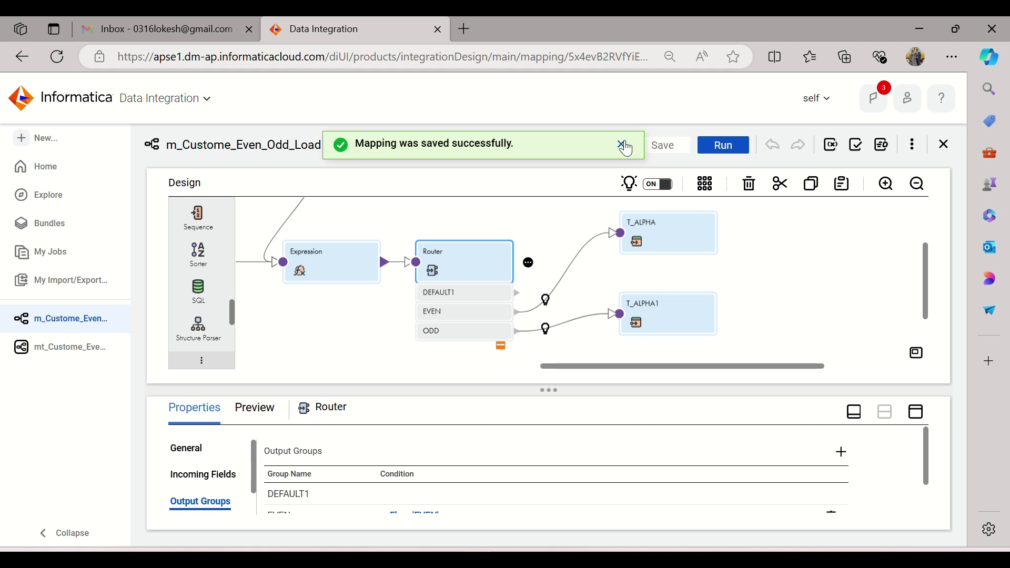
pyautogui.click(626, 147)
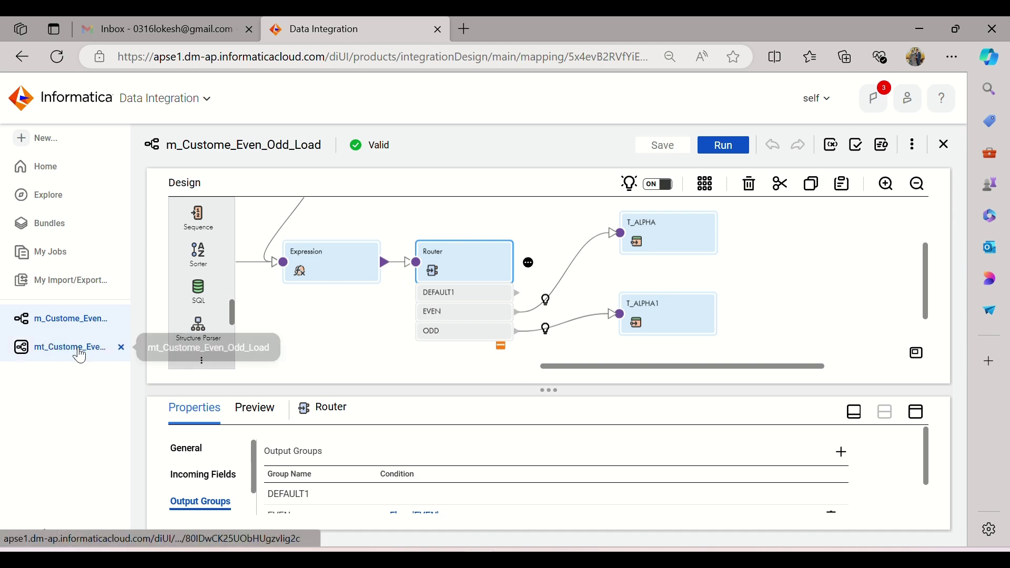
# Step: Close the open mapping task and mapping, and restart the job mt_Custome_Even_Odd_Load-1 from My Jobs
pyautogui.click(93, 358)
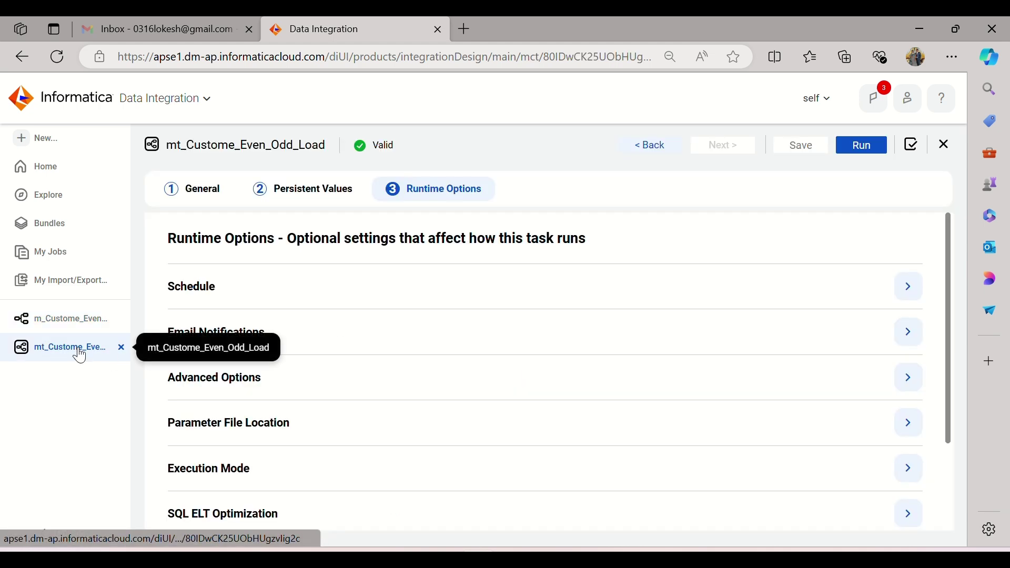
pyautogui.click(945, 145)
pyautogui.click(943, 144)
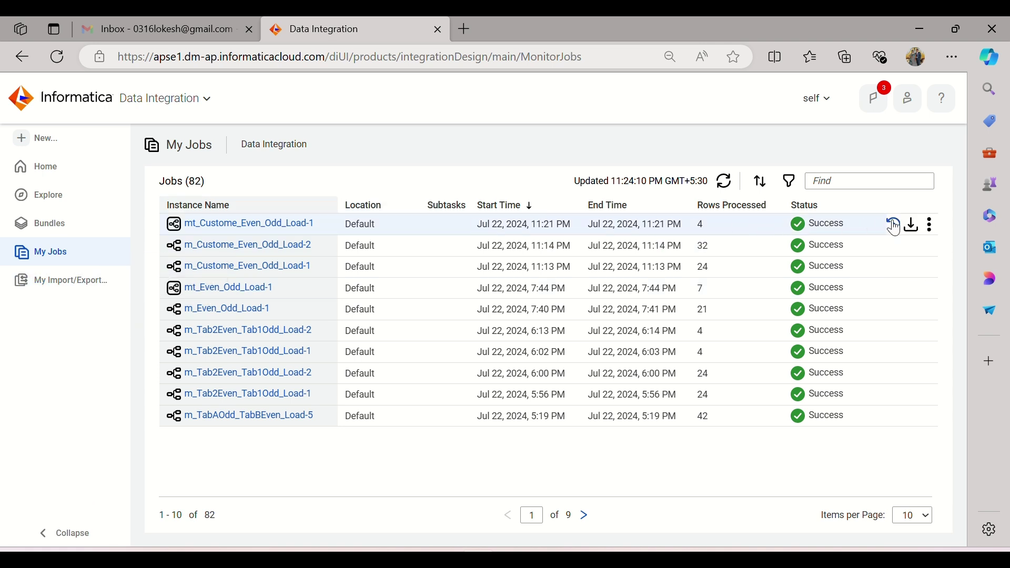
pyautogui.click(894, 227)
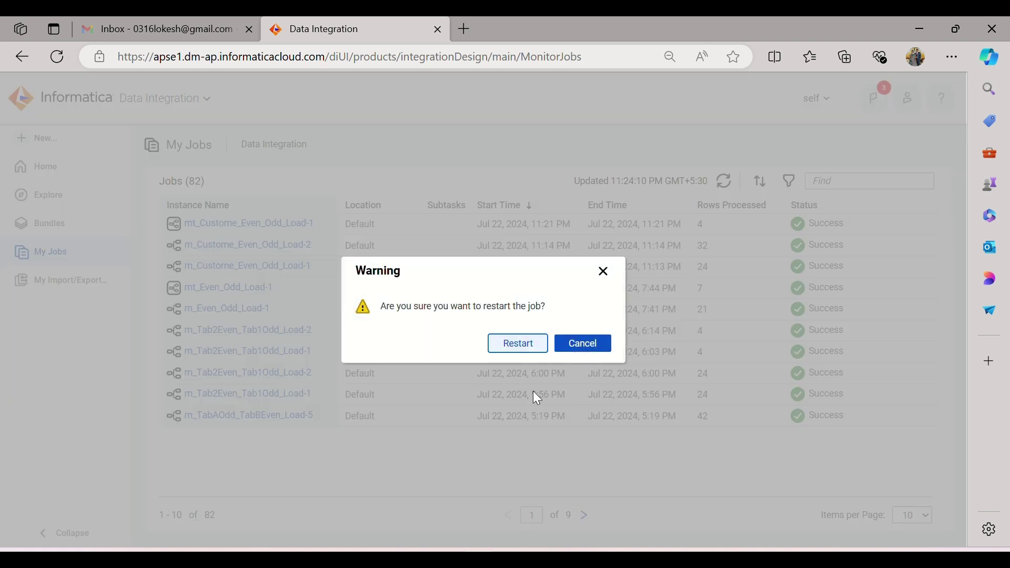
pyautogui.click(516, 344)
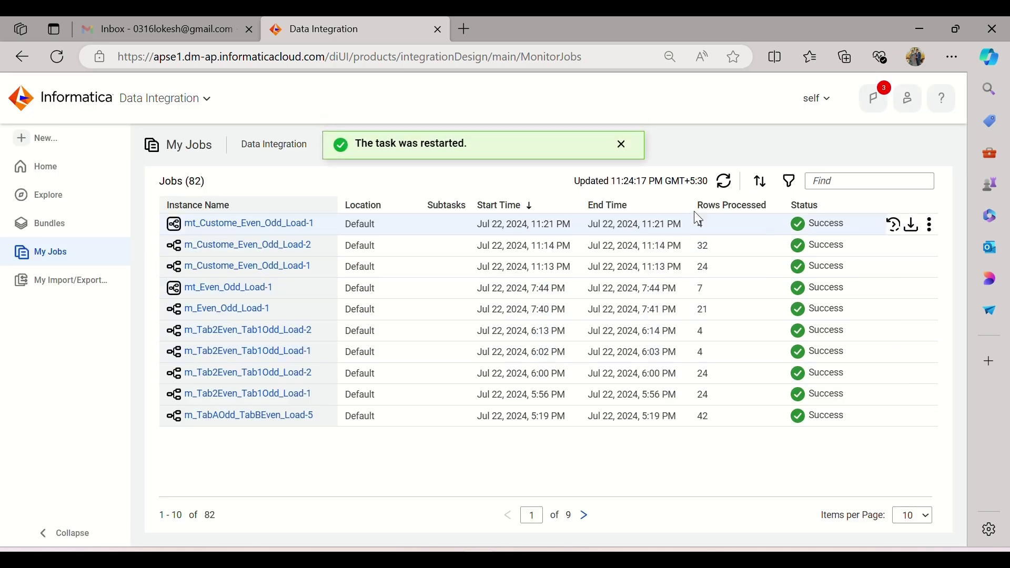
# Step: Refresh the jobs list until the run mt_Custome_Even_Odd_Load-2 finishes
pyautogui.click(727, 185)
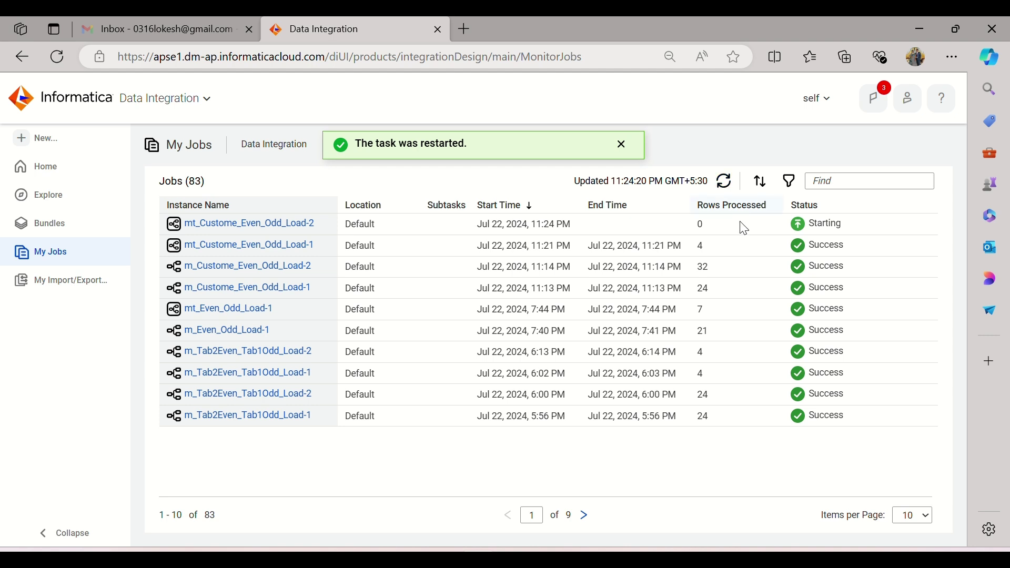
pyautogui.click(728, 184)
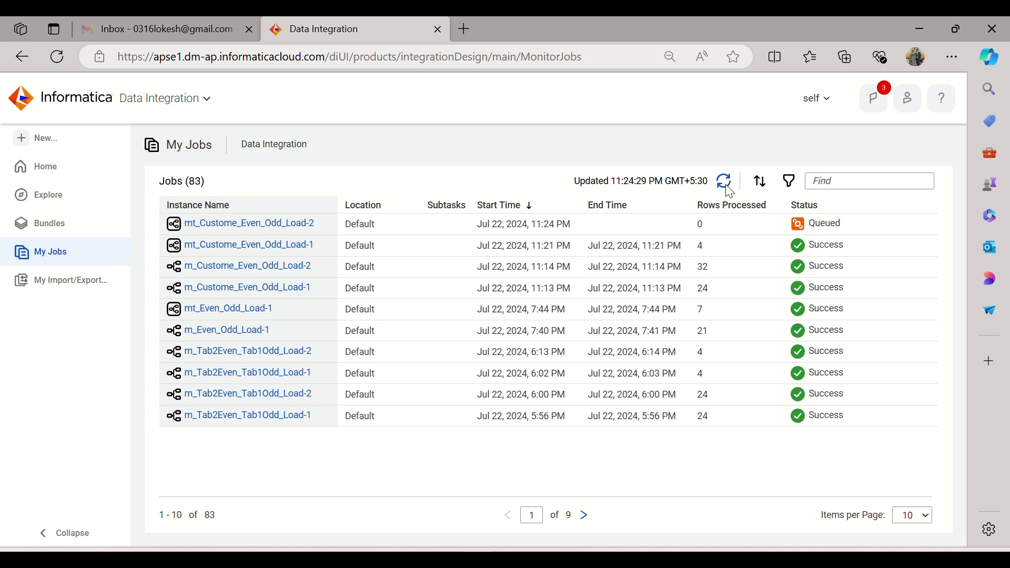
pyautogui.click(729, 186)
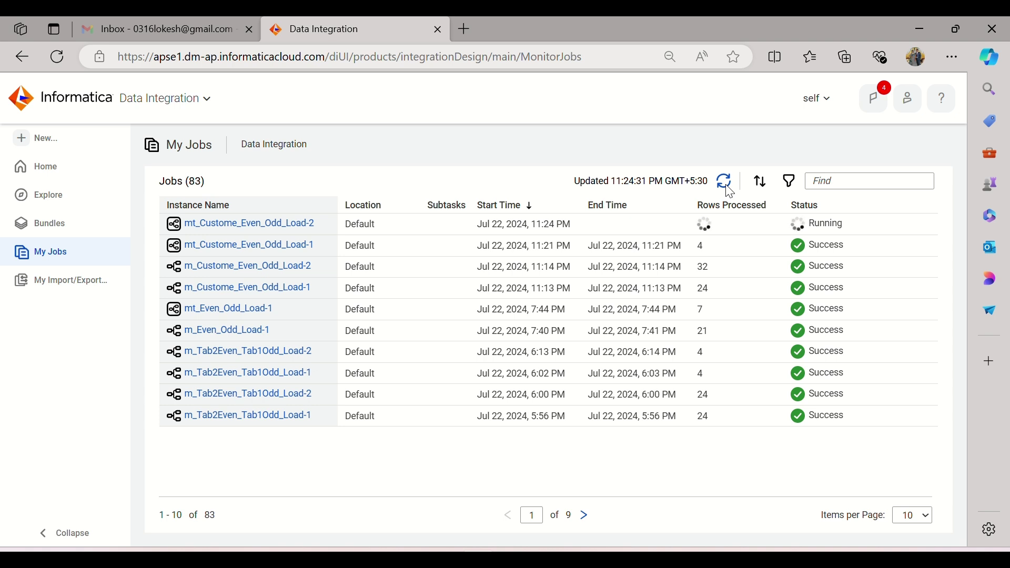
pyautogui.click(726, 182)
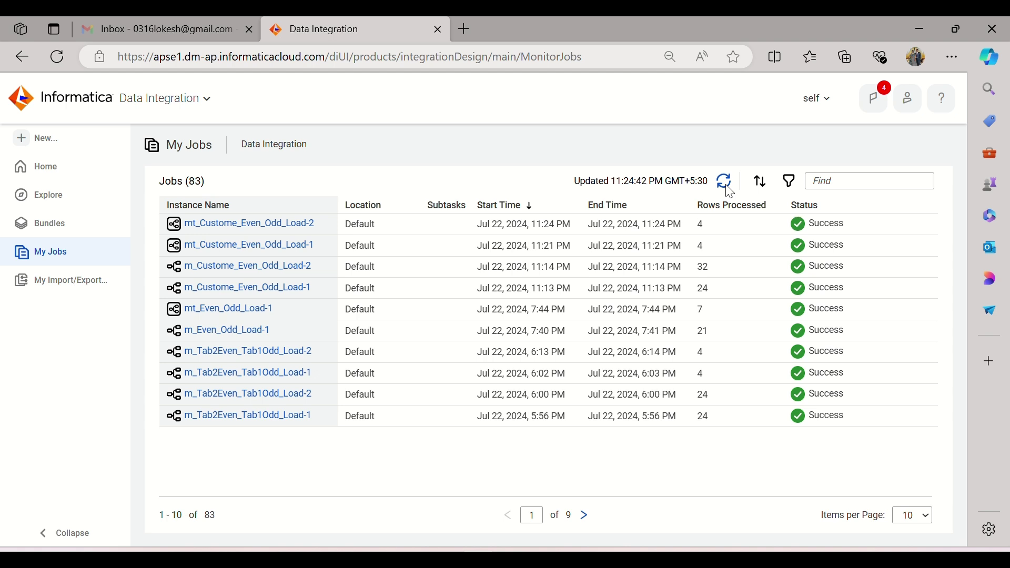
pyautogui.click(726, 185)
# Step: Rerun the select * from T_alpha query in Oracle SQL Developer, and open the details of job mt_Custome_Even_Odd_Load-2 in Informatica
pyautogui.click(583, 559)
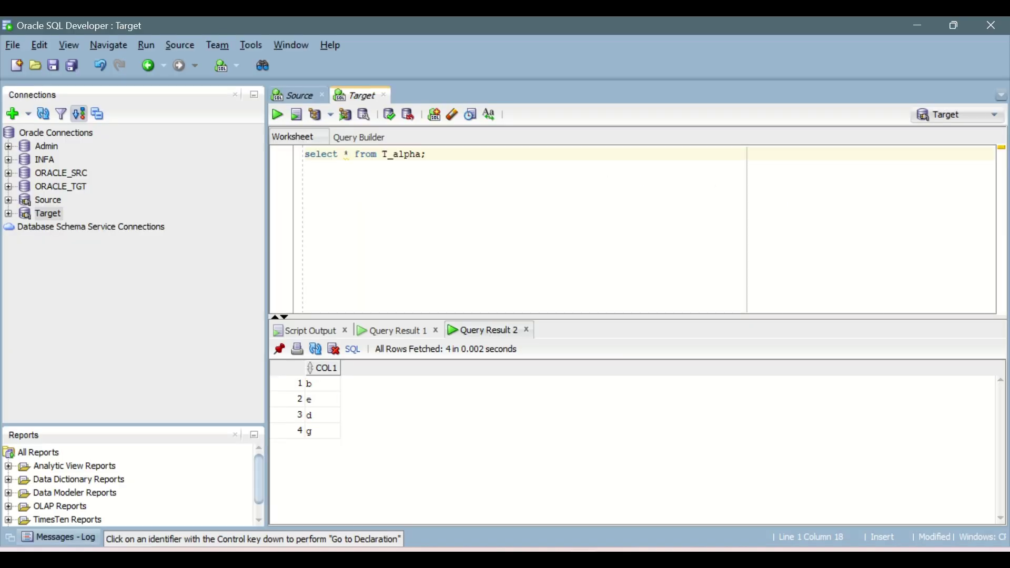
pyautogui.click(279, 112)
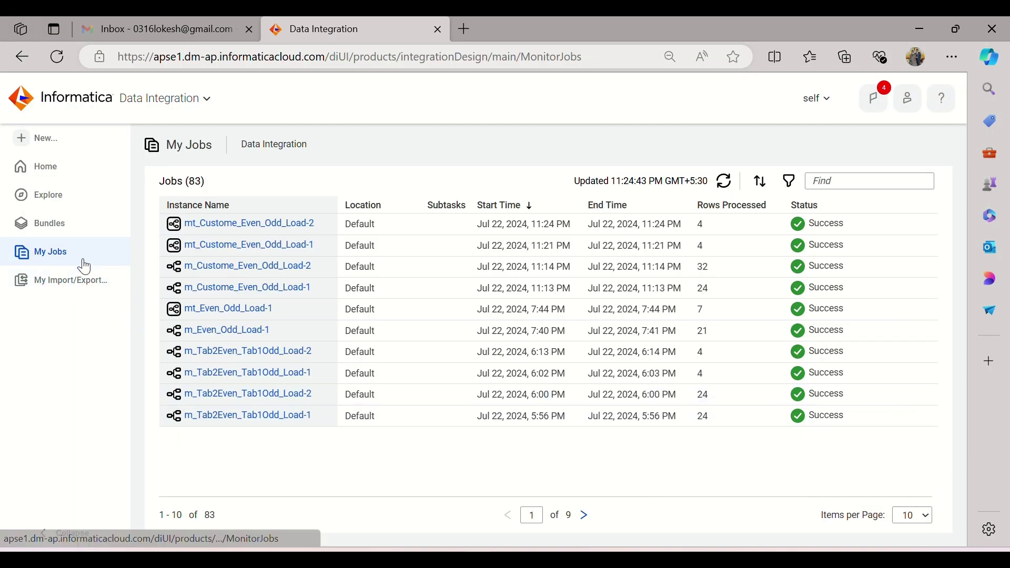
pyautogui.click(243, 230)
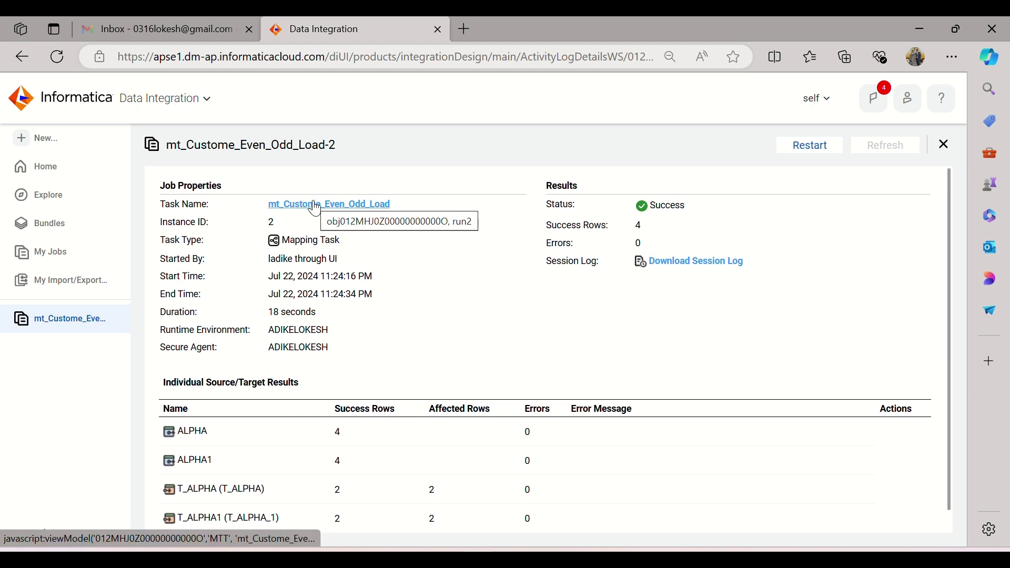
# Step: Open the m_Custome_Even_Odd_Load mapping from the recent assets on Home and examine the Router and its two targets
pyautogui.click(54, 169)
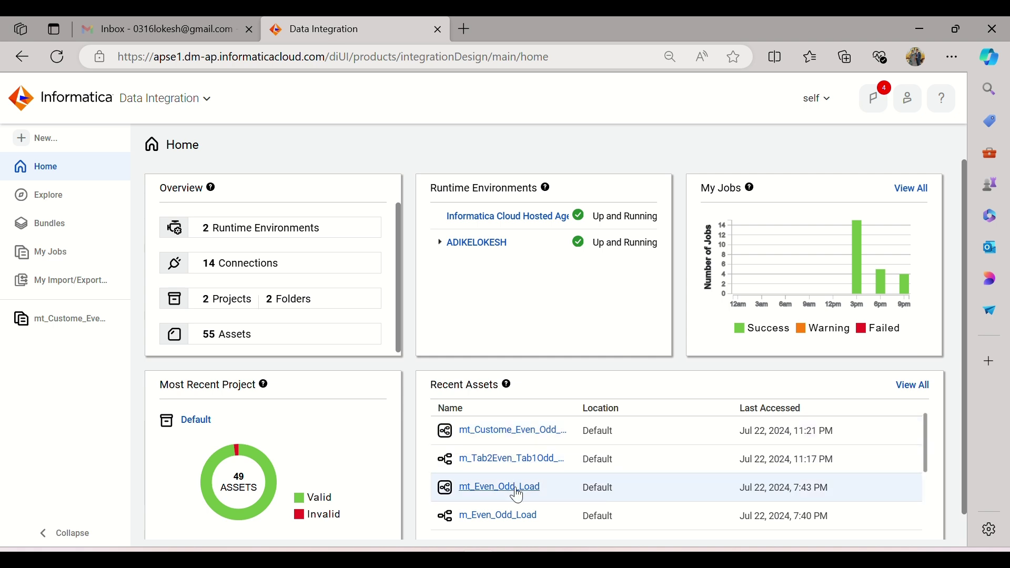
pyautogui.scroll(-1, 518, 495)
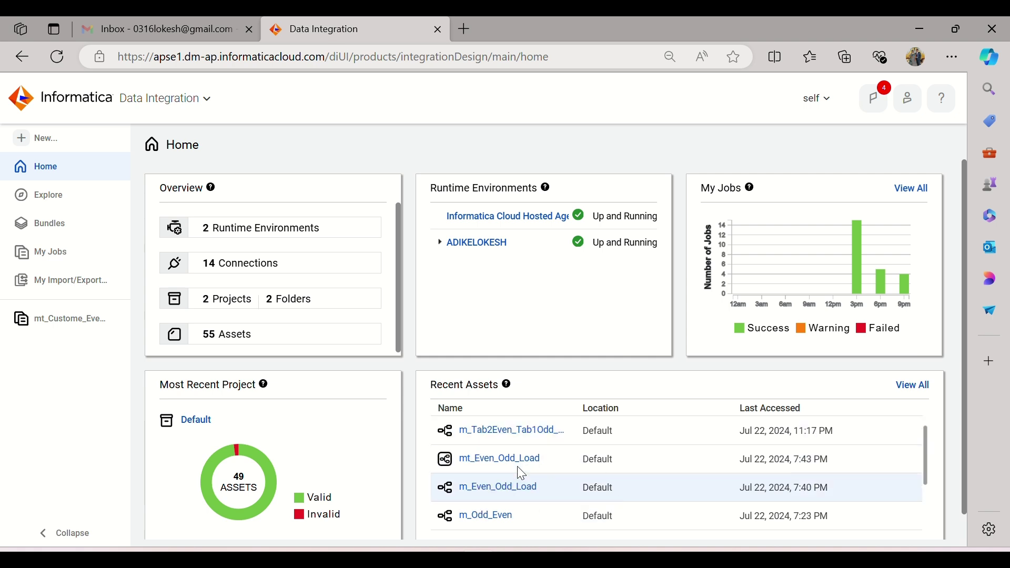
pyautogui.scroll(2, 517, 467)
pyautogui.click(508, 431)
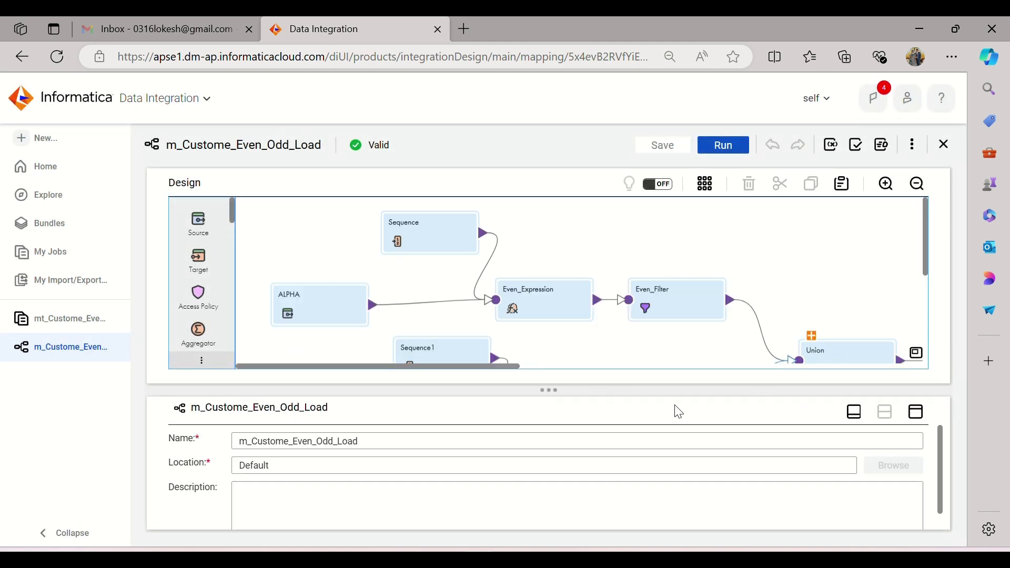
pyautogui.moveTo(392, 366); pyautogui.dragTo(741, 377)
pyautogui.scroll(-2, 715, 282)
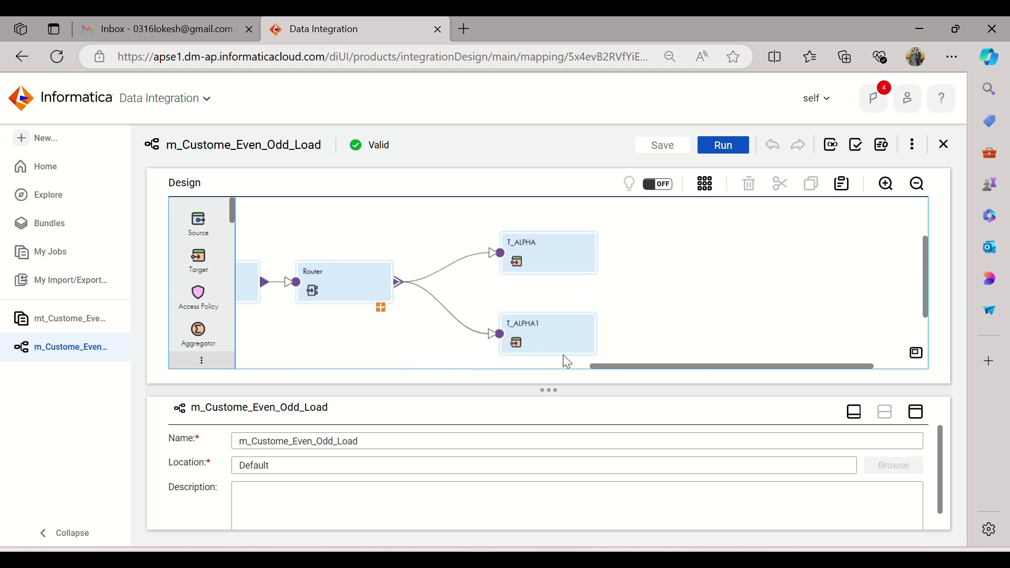
# Step: Delete both links from the Router to the T_ALPHA and T_ALPHA1 targets in the m_Custome_Even_Odd_Load mapping
pyautogui.moveTo(434, 240); pyautogui.dragTo(443, 322)
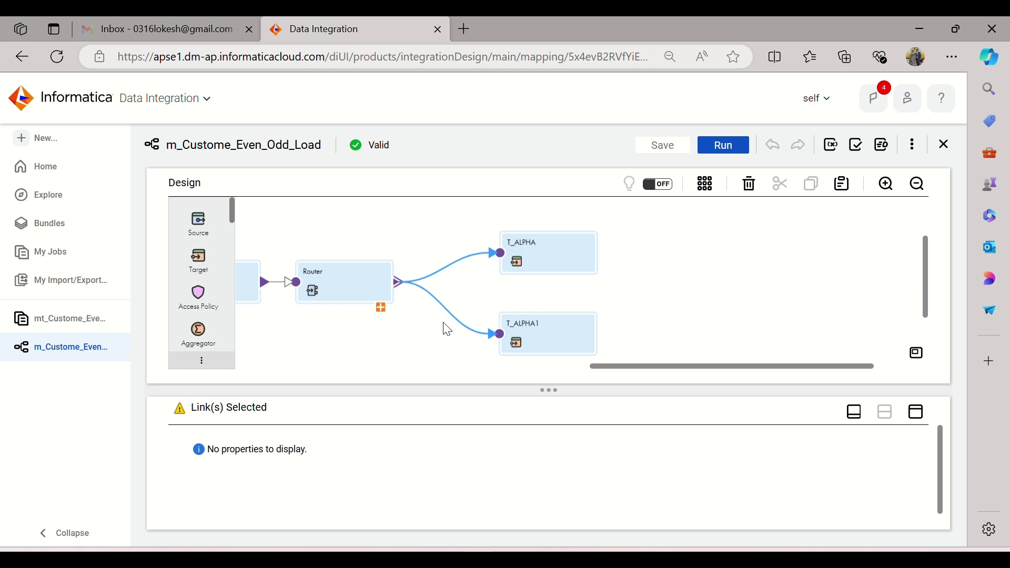
pyautogui.press('Delete')
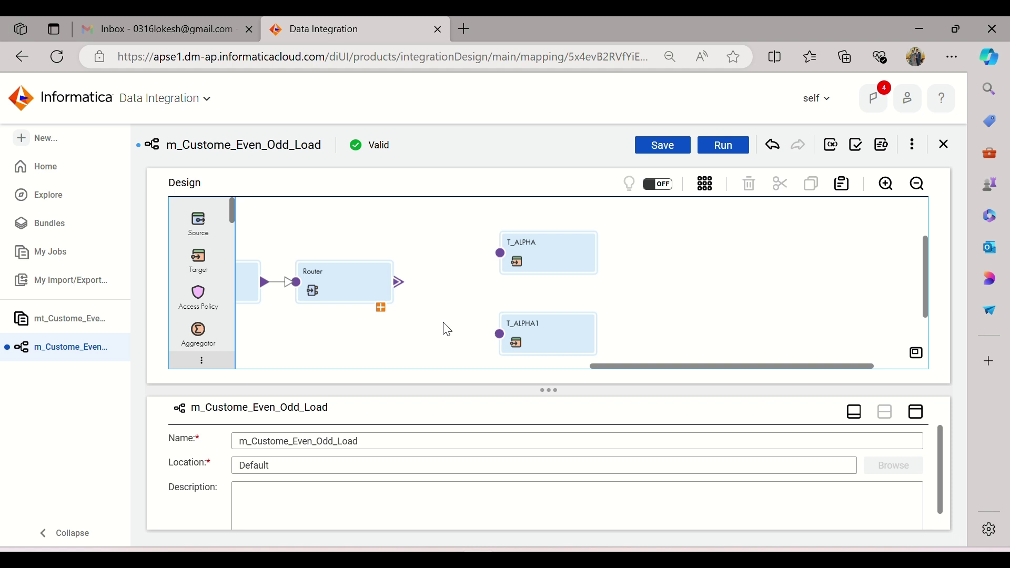
pyautogui.scroll(-2, 421, 311)
pyautogui.moveTo(660, 367); pyautogui.dragTo(585, 368)
pyautogui.scroll(2, 617, 311)
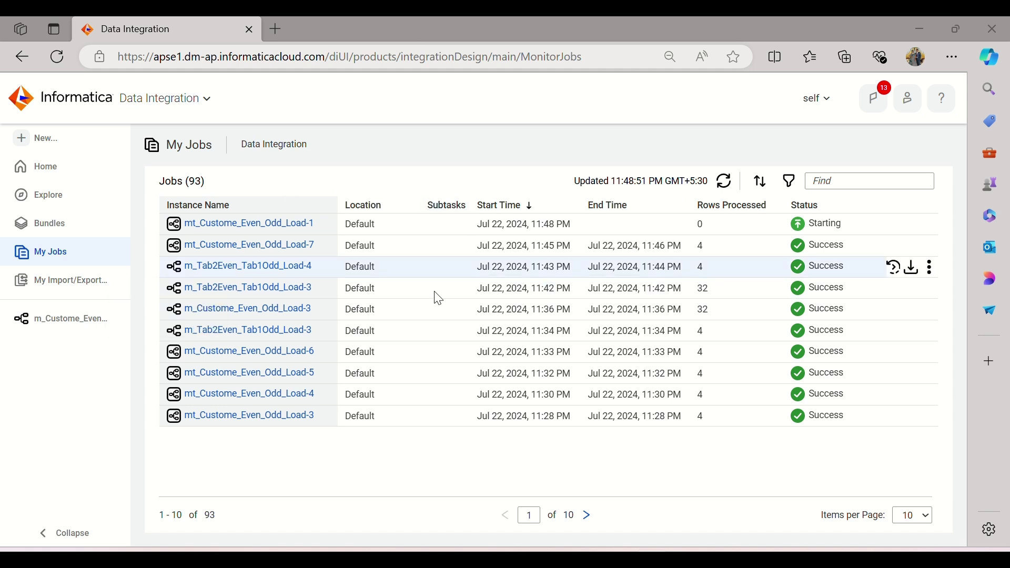
# Step: Refresh the My Jobs list until the newest run, mt_Custome_Even_Odd_Load-1, finishes
pyautogui.click(722, 187)
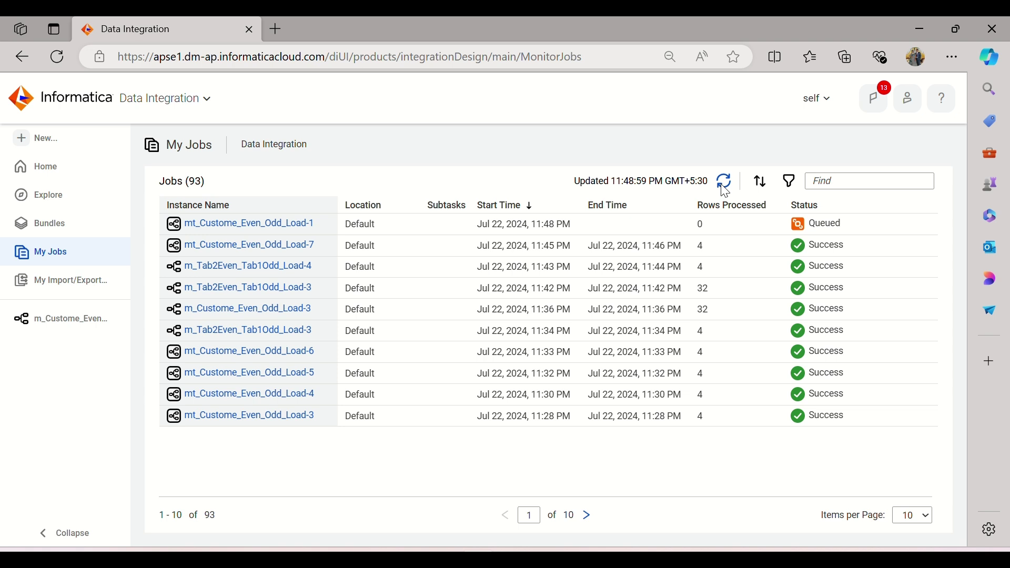
pyautogui.click(725, 184)
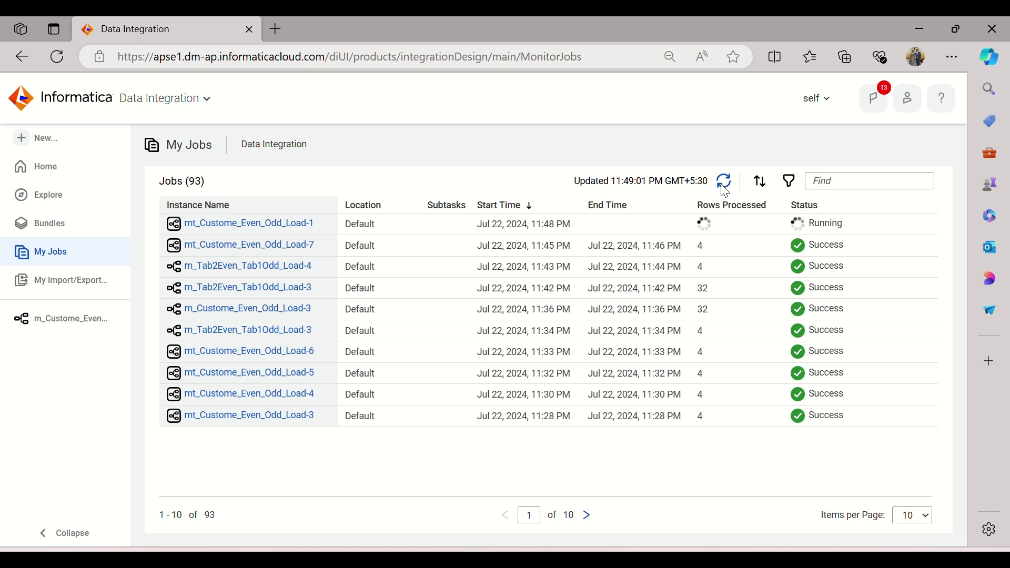
pyautogui.click(721, 184)
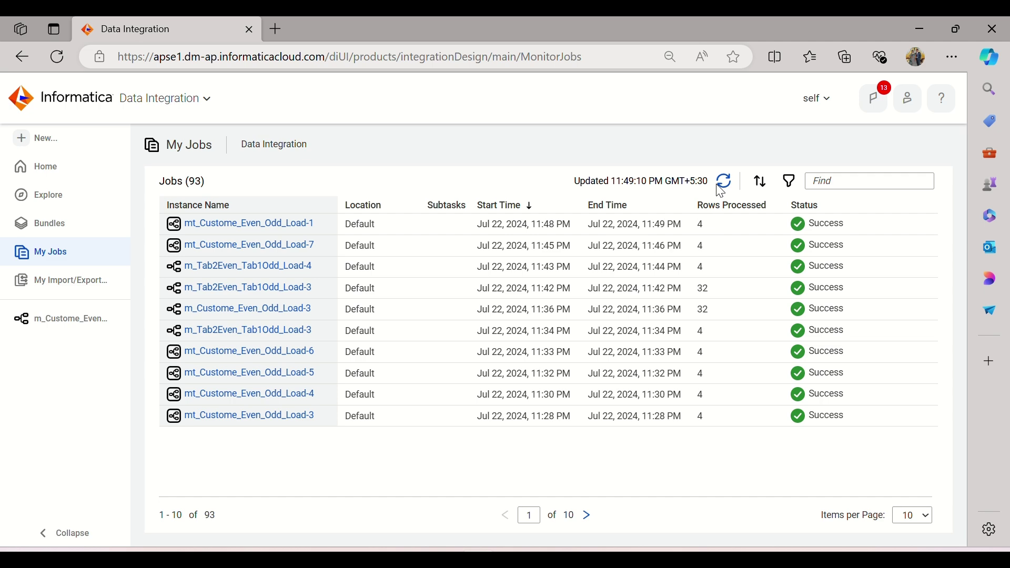
pyautogui.click(717, 186)
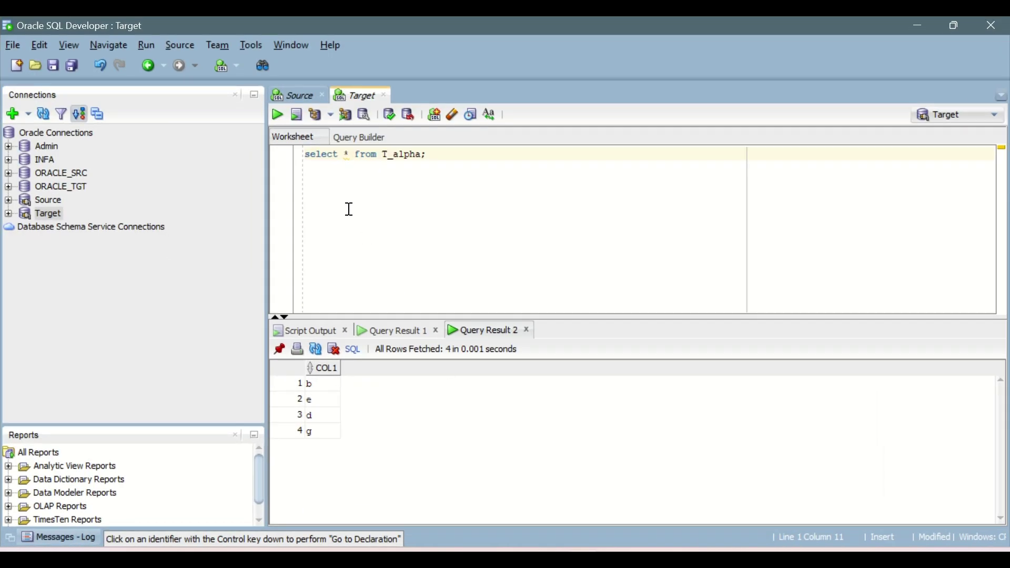
# Step: Rerun the select * from T_alpha query in Oracle SQL Developer and compare its rows with the o/p column in the Informatica PC.txt notes
pyautogui.click(278, 115)
pyautogui.click(616, 559)
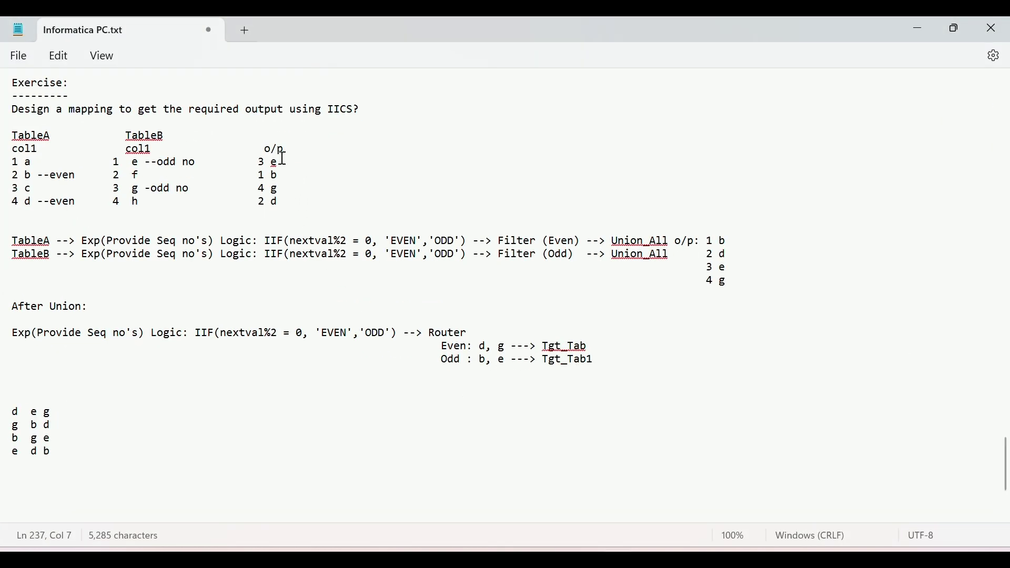
pyautogui.moveTo(279, 202); pyautogui.dragTo(248, 166)
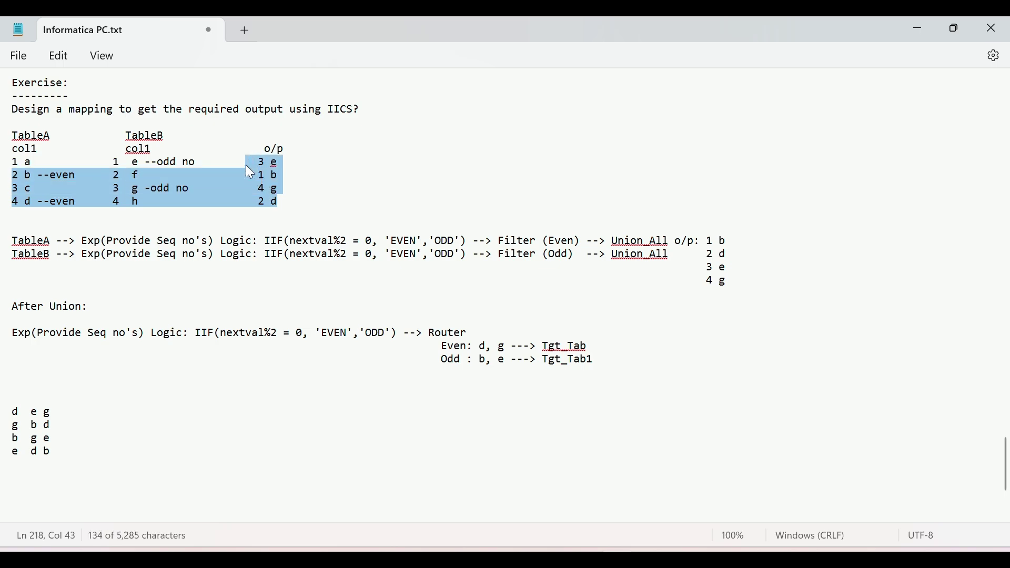
pyautogui.hotkey('alt', 'Tab')
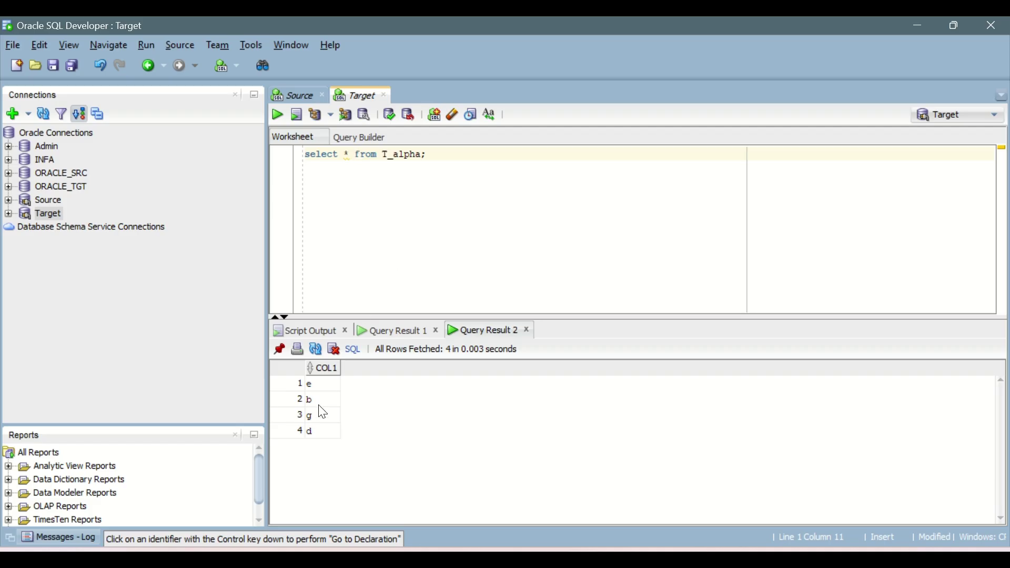
pyautogui.click(437, 154)
pyautogui.click(582, 557)
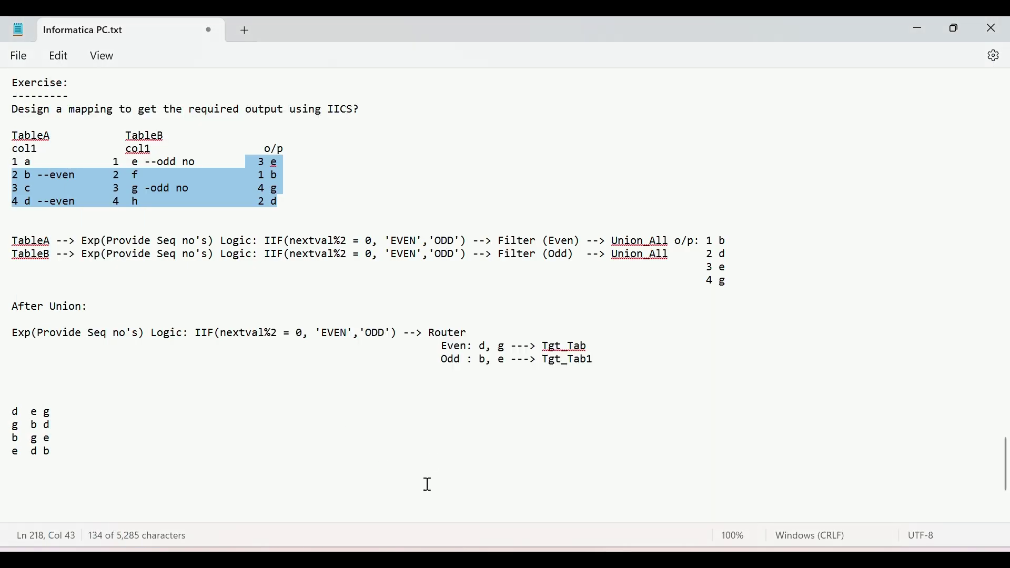
pyautogui.hotkey('alt', 'Tab')
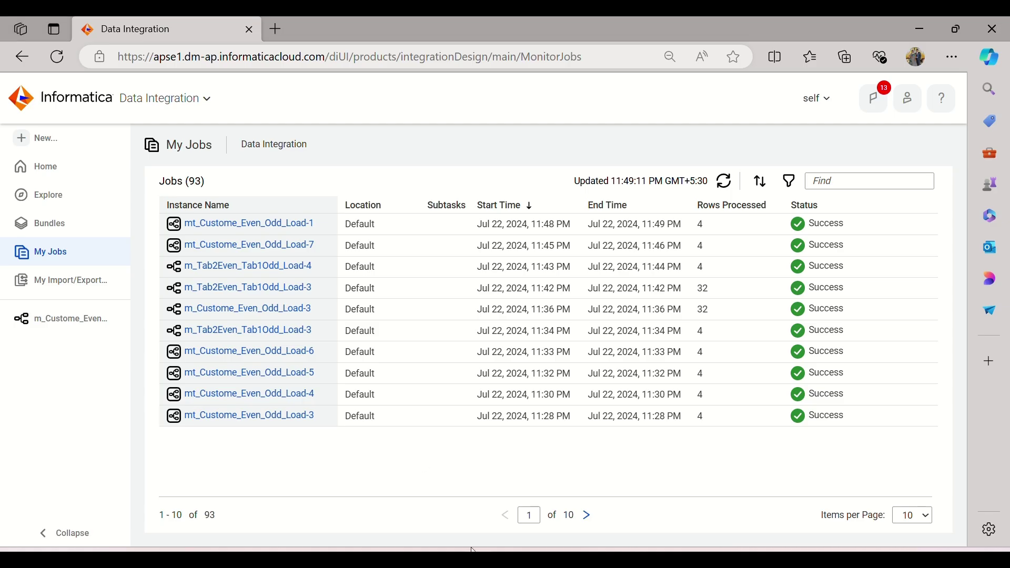
# Step: Return to the open m_Custome_Even_Odd_Load mapping and expand the Router's output groups to examine their links to the two targets
pyautogui.click(71, 320)
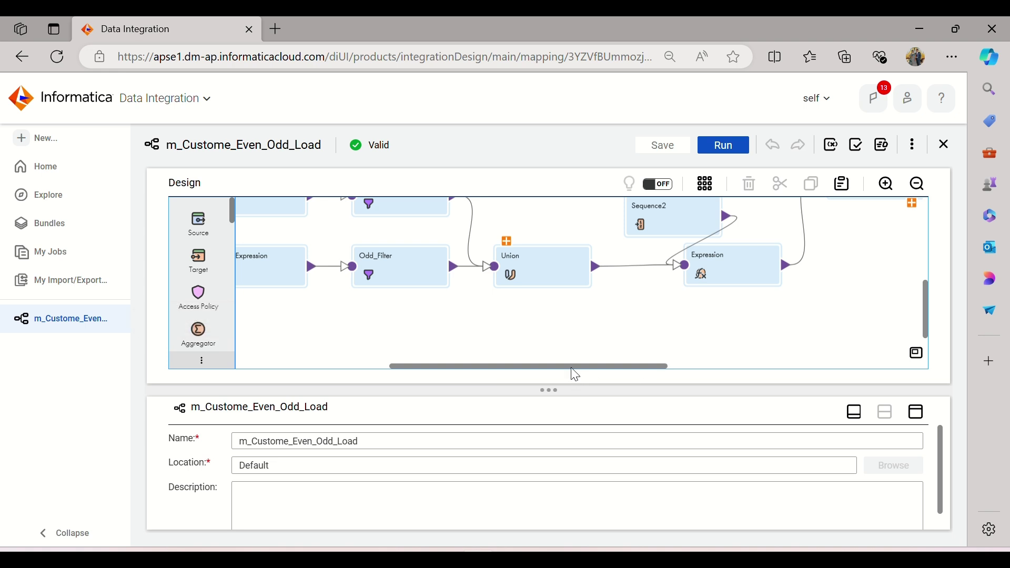
pyautogui.moveTo(573, 372); pyautogui.dragTo(812, 372)
pyautogui.scroll(3, 782, 279)
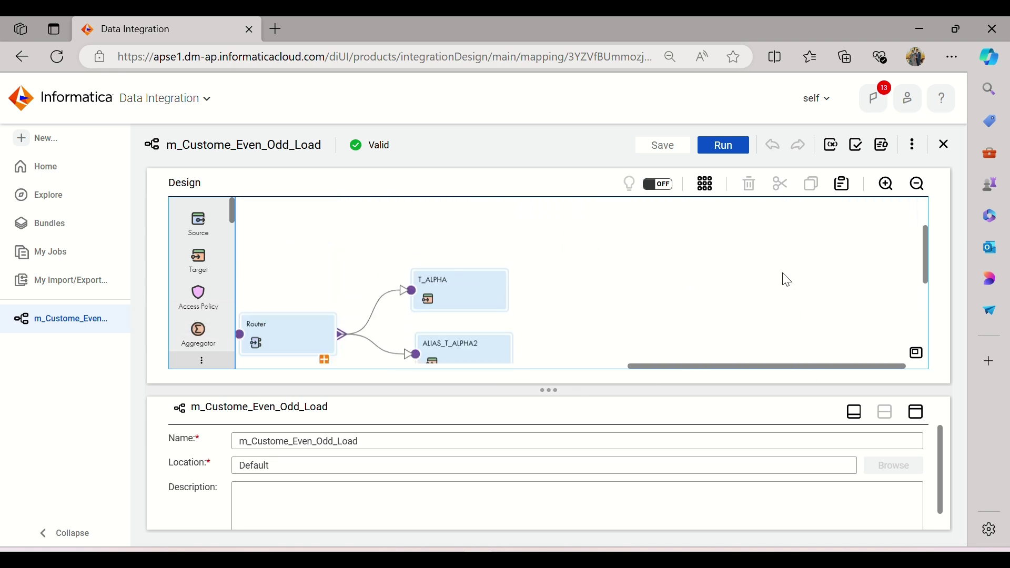
pyautogui.scroll(-2, 782, 280)
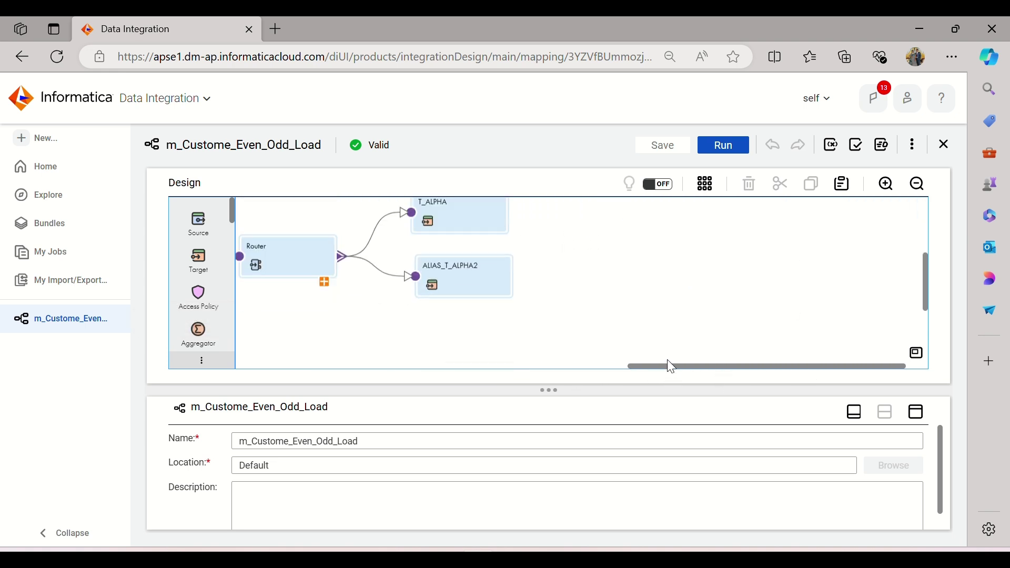
pyautogui.moveTo(672, 367); pyautogui.dragTo(579, 368)
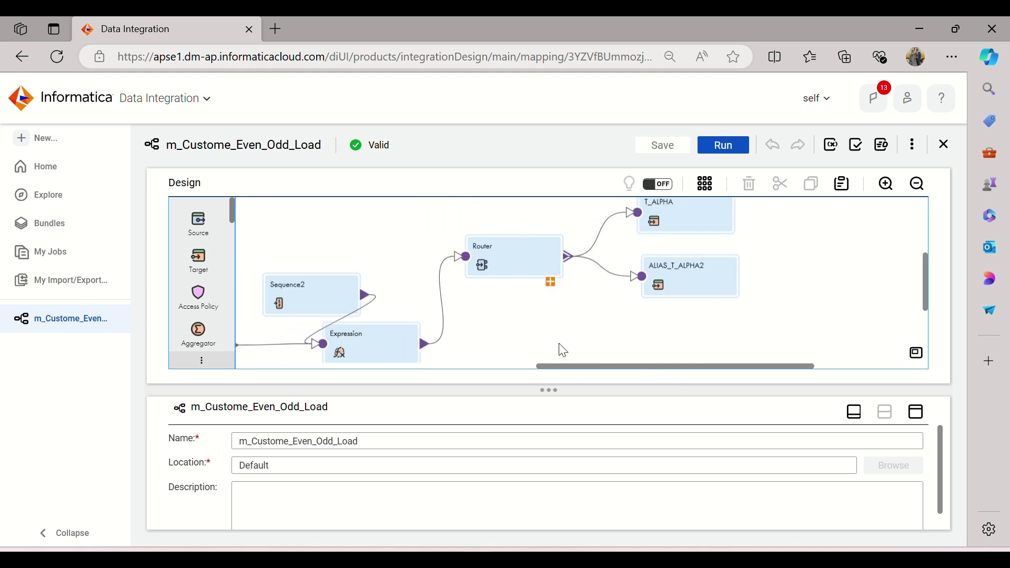
pyautogui.click(551, 282)
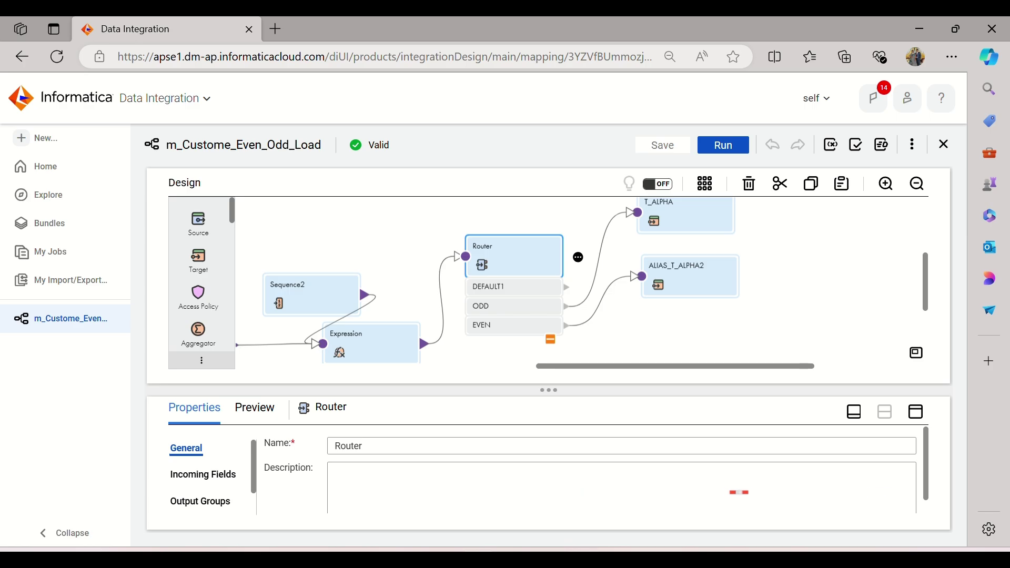
# Step: Switch to the Informatica PC.txt notes and highlight the exercise's TableA, TableB and o/p rows
pyautogui.click(568, 558)
pyautogui.click(286, 212)
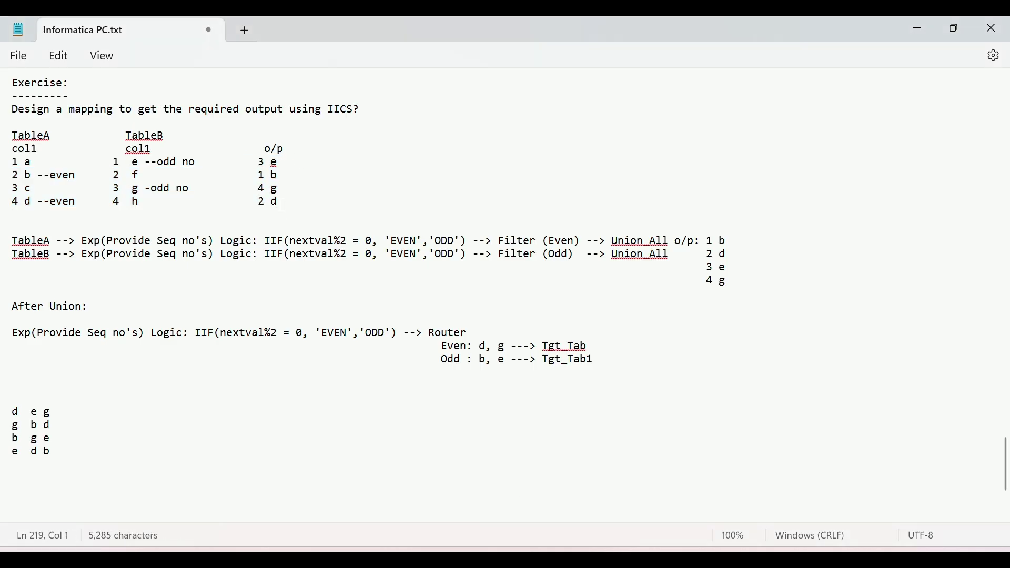
pyautogui.moveTo(278, 202); pyautogui.dragTo(13, 162)
pyautogui.click(310, 204)
# Step: Delete the scratch grid of output letters and the extra blank lines below the Router's Even and Odd target notes
pyautogui.moveTo(68, 458); pyautogui.dragTo(11, 416)
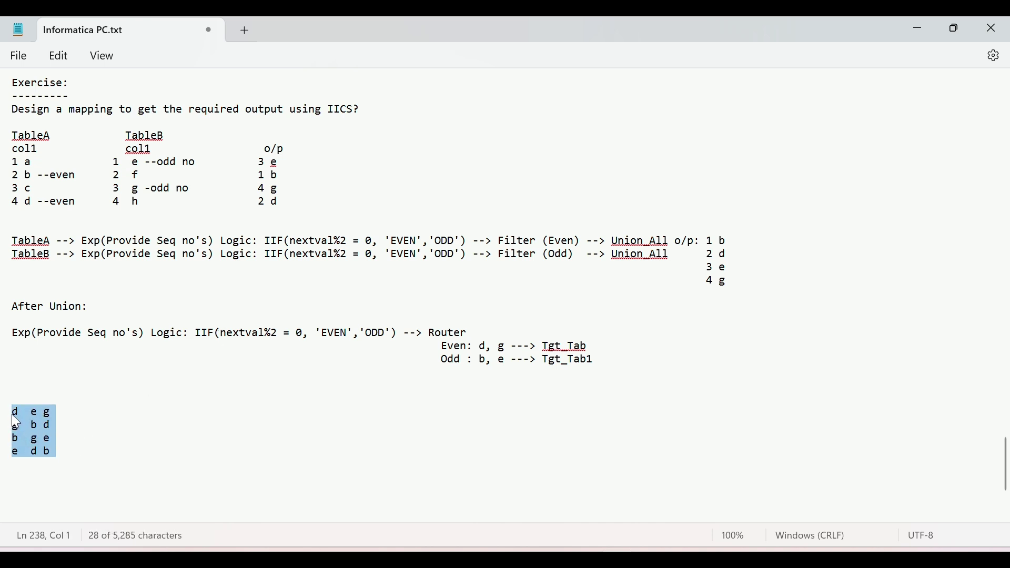
pyautogui.press('BackSpace')
pyautogui.press('BackSpace')
pyautogui.press('BackSpace')
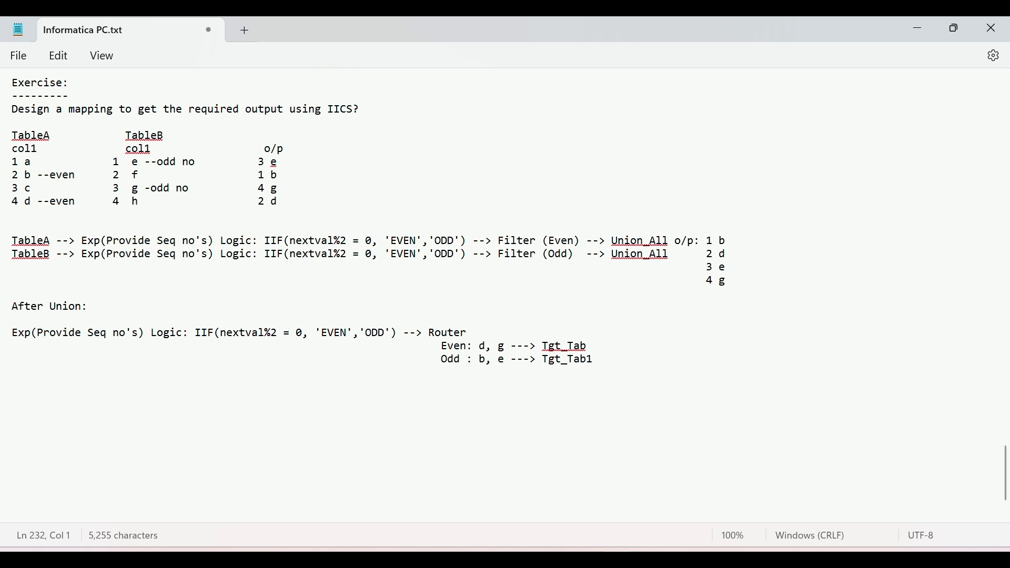
pyautogui.press('BackSpace')
pyautogui.moveTo(609, 364); pyautogui.dragTo(8, 359)
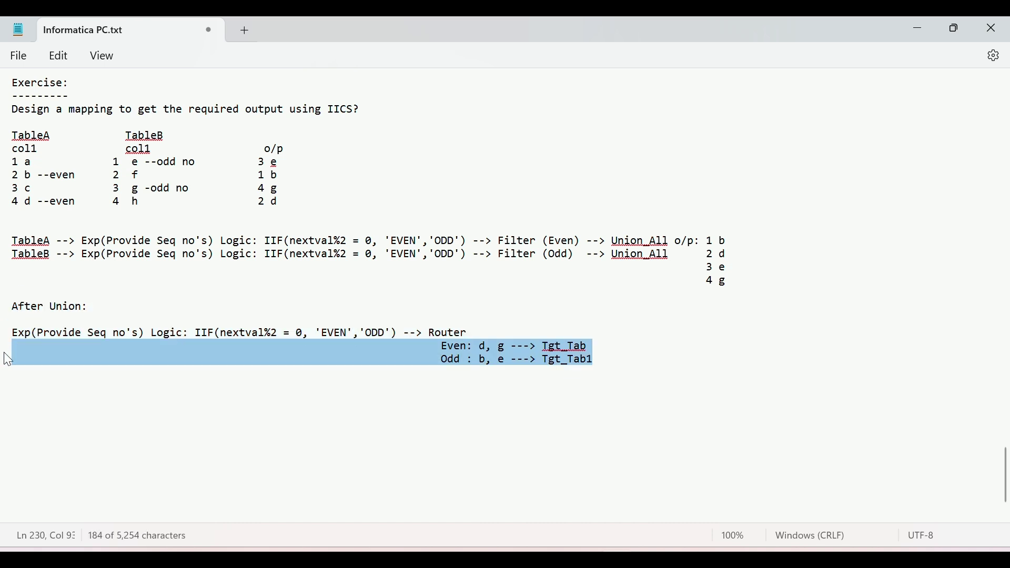
pyautogui.click(25, 387)
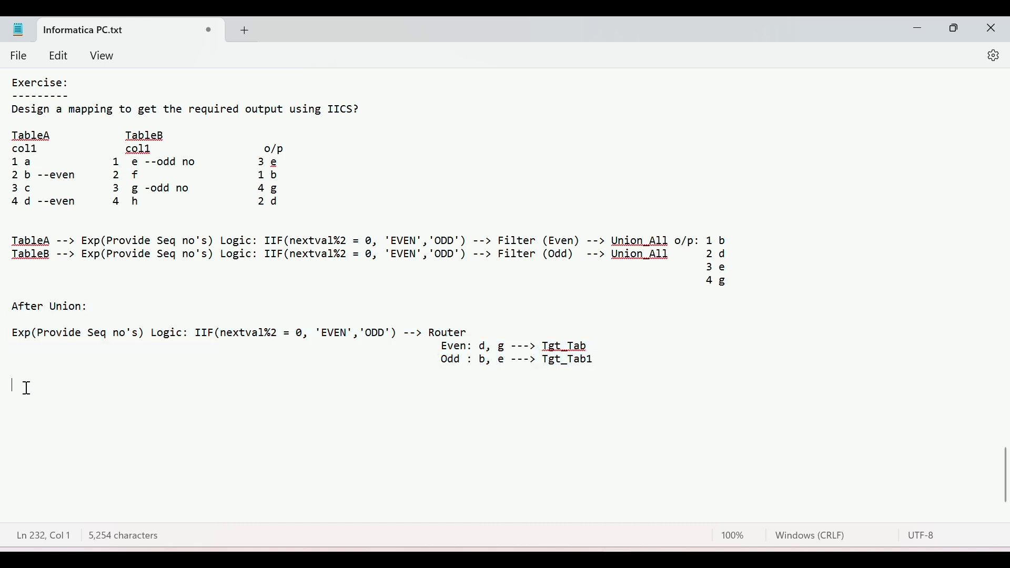